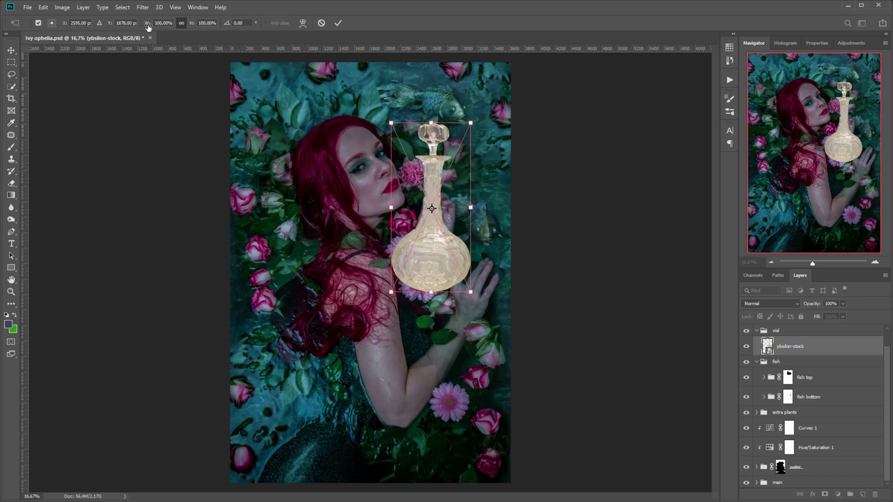
Step: Scale the ybsilon-stock bottle to 28% and rotate it by -17.42 degrees over the woman's raised hand
{"action": "left_click_drag", "start_coordinate": [148, 24], "coordinate": [113, 25]}
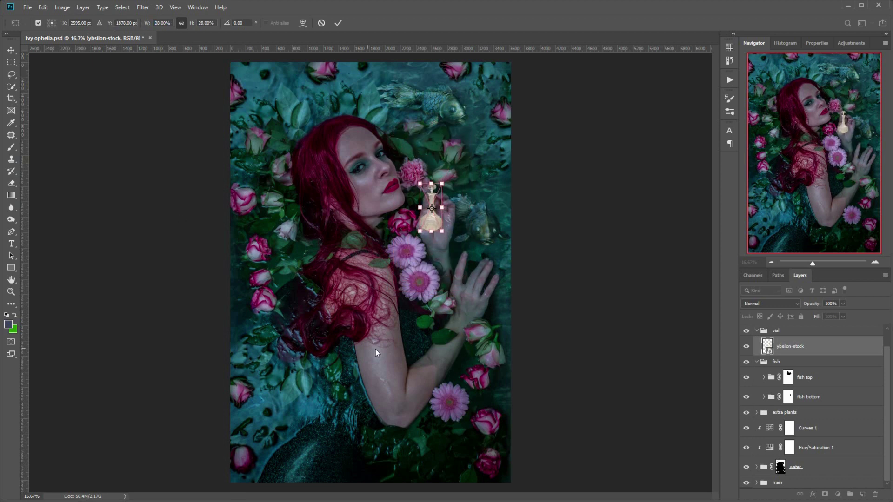
{"action": "left_click_drag", "start_coordinate": [464, 177], "coordinate": [451, 169]}
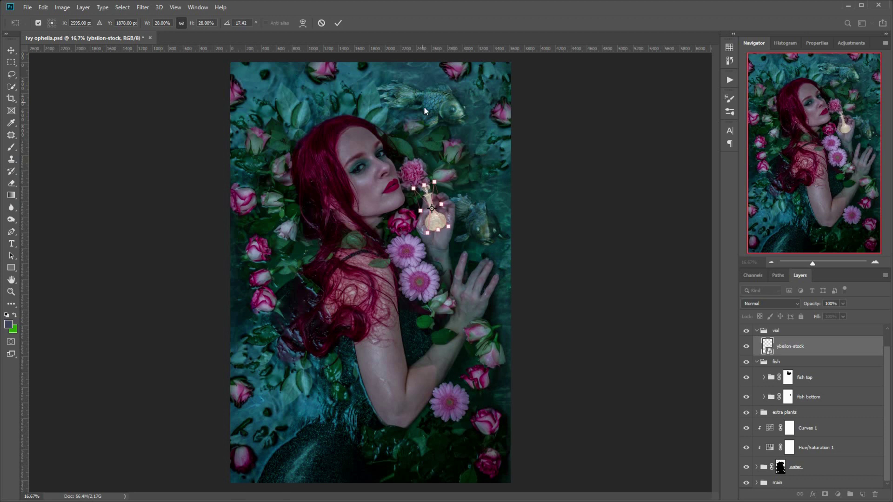
{"action": "left_click", "coordinate": [338, 23]}
Step: Add a layer mask to the ybsilon-stock bottle and lower the layer's opacity to 54%
{"action": "left_click", "coordinate": [875, 262]}
{"action": "left_click", "coordinate": [875, 262]}
{"action": "left_click", "coordinate": [874, 262]}
{"action": "left_click", "coordinate": [875, 263]}
{"action": "mouse_move", "coordinate": [828, 153]}
{"action": "left_mouse_down"}
{"action": "mouse_move", "coordinate": [837, 128]}
{"action": "mouse_move", "coordinate": [844, 131]}
{"action": "left_mouse_up"}
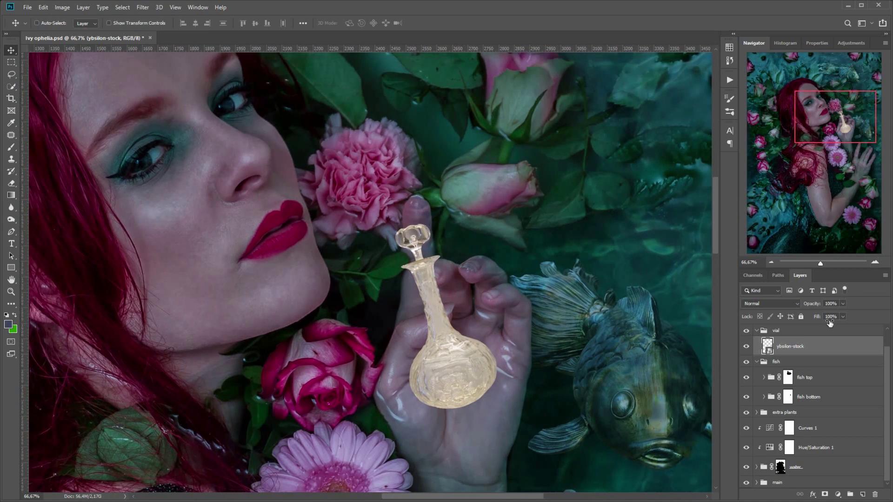
{"action": "left_click", "coordinate": [825, 495]}
{"action": "left_click", "coordinate": [11, 147]}
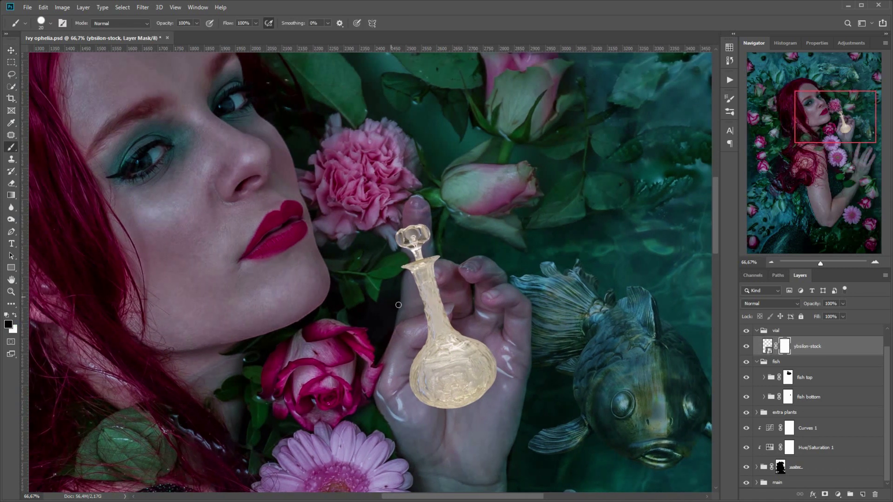
{"action": "left_click_drag", "start_coordinate": [842, 304], "coordinate": [823, 320]}
{"action": "double_click", "coordinate": [787, 343]}
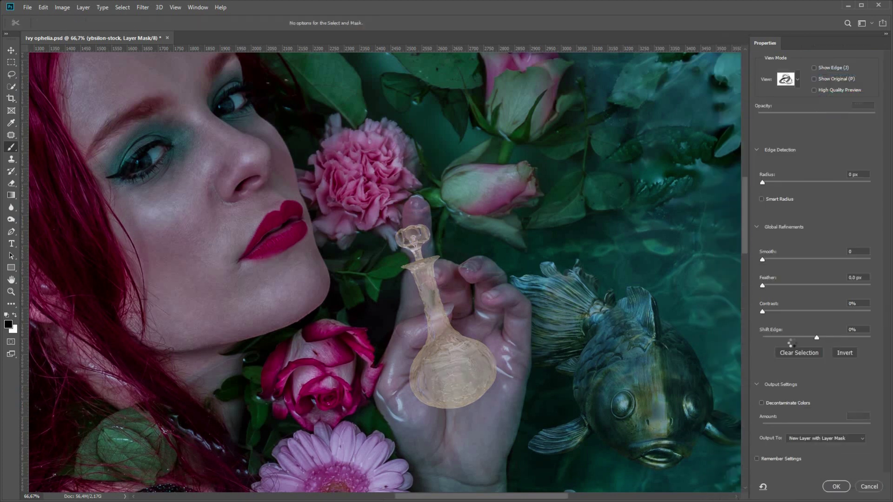
{"action": "left_click", "coordinate": [865, 489]}
Step: Paint black on the bottle's mask with a 20 px brush to bring the thumb and index finger in front of the neck
{"action": "key", "text": "ctrl+plus"}
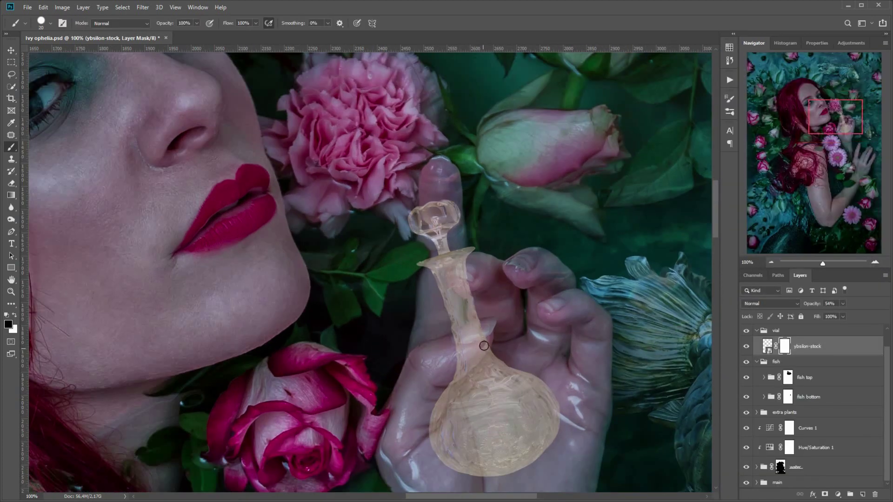
{"action": "mouse_move", "coordinate": [471, 366]}
{"action": "left_mouse_down"}
{"action": "mouse_move", "coordinate": [455, 383]}
{"action": "mouse_move", "coordinate": [485, 334]}
{"action": "mouse_move", "coordinate": [469, 354]}
{"action": "mouse_move", "coordinate": [456, 342]}
{"action": "mouse_move", "coordinate": [481, 325]}
{"action": "mouse_move", "coordinate": [451, 336]}
{"action": "mouse_move", "coordinate": [486, 317]}
{"action": "left_mouse_up"}
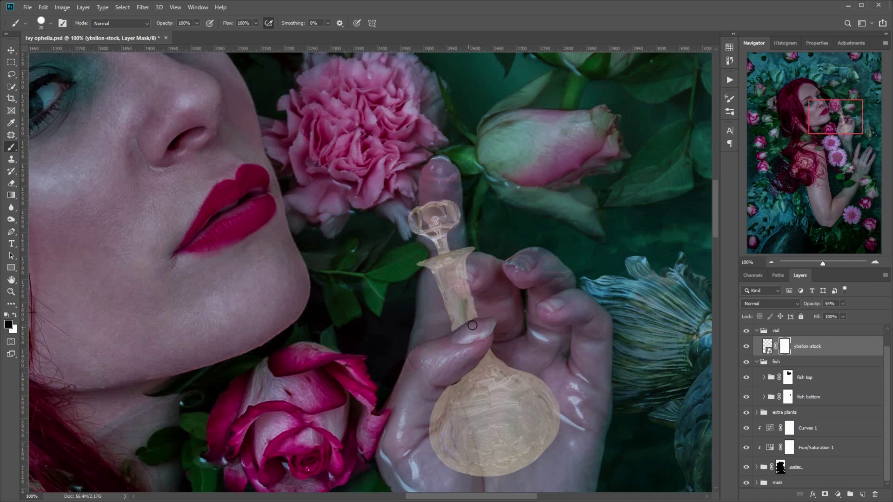
{"action": "mouse_move", "coordinate": [474, 255]}
{"action": "left_mouse_down"}
{"action": "mouse_move", "coordinate": [452, 268]}
{"action": "mouse_move", "coordinate": [453, 290]}
{"action": "mouse_move", "coordinate": [449, 271]}
{"action": "mouse_move", "coordinate": [455, 288]}
{"action": "mouse_move", "coordinate": [473, 291]}
{"action": "mouse_move", "coordinate": [464, 291]}
{"action": "mouse_move", "coordinate": [457, 272]}
{"action": "left_mouse_up"}
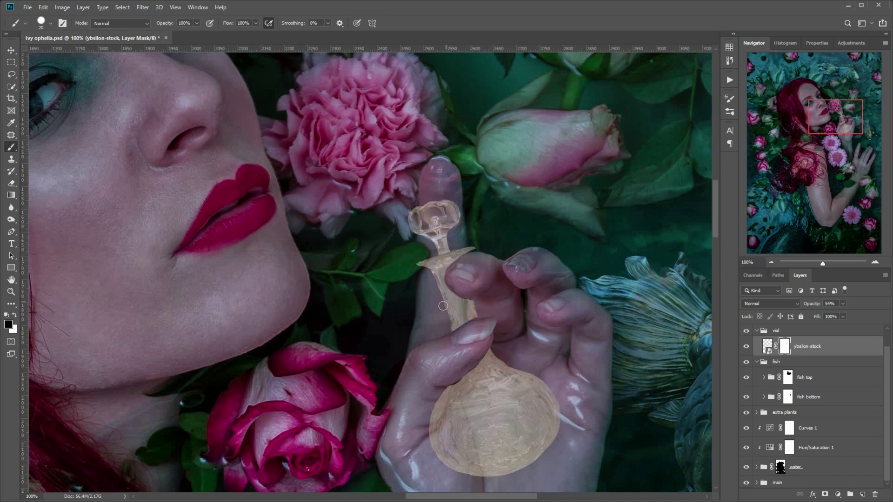
Step: Refine the bottle's mask around the fingertips with a 10 px brush, alternating black and white along the neck and rim
{"action": "left_click", "coordinate": [876, 264]}
{"action": "left_click_drag", "start_coordinate": [838, 119], "coordinate": [843, 125]}
{"action": "right_click", "coordinate": [577, 302]}
{"action": "left_click_drag", "start_coordinate": [632, 326], "coordinate": [629, 325]}
{"action": "left_click", "coordinate": [372, 307]}
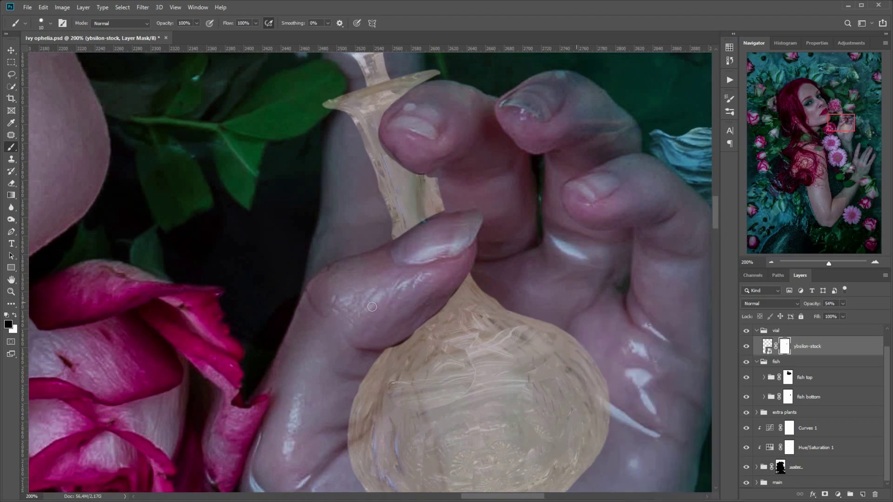
{"action": "key", "text": "x"}
{"action": "key", "text": "x"}
{"action": "key", "text": "x"}
{"action": "key", "text": "x"}
{"action": "key", "text": "x"}
{"action": "key", "text": "x"}
{"action": "key", "text": "x"}
{"action": "key", "text": "x"}
{"action": "key", "text": "x"}
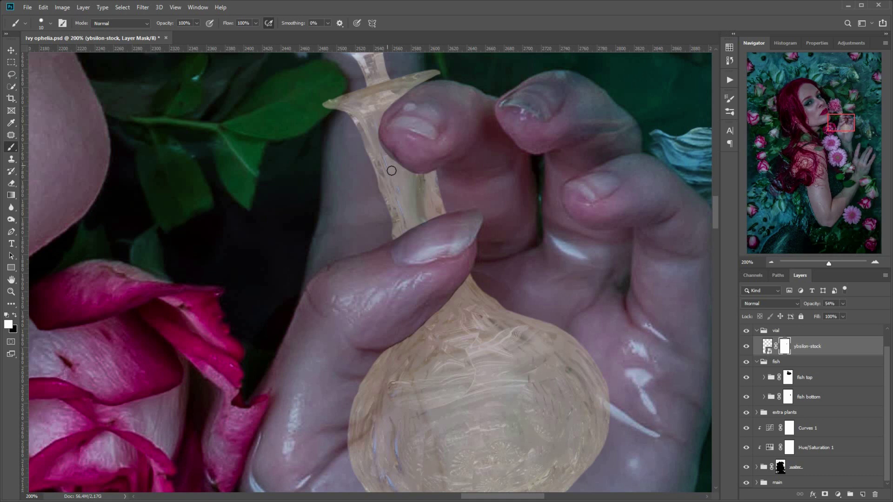
{"action": "mouse_move", "coordinate": [384, 145]}
{"action": "left_mouse_down"}
{"action": "mouse_move", "coordinate": [404, 171]}
{"action": "mouse_move", "coordinate": [427, 174]}
{"action": "left_mouse_up"}
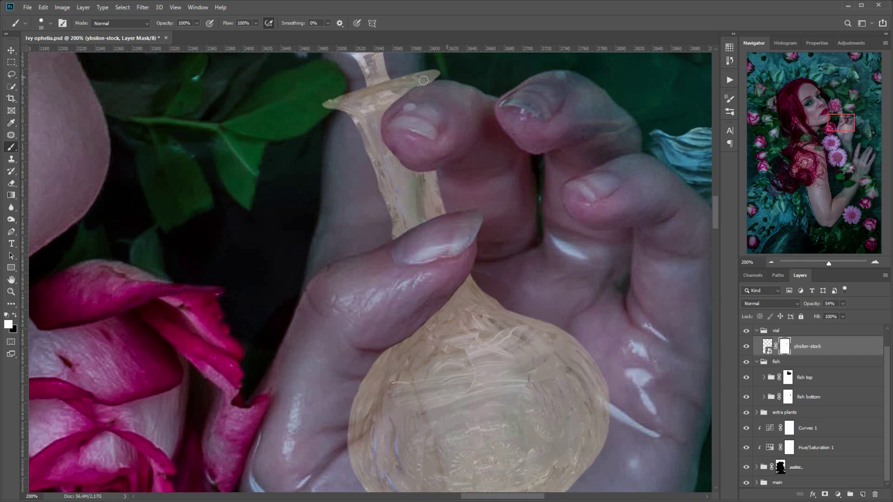
{"action": "key", "text": "x"}
{"action": "key", "text": "x"}
Step: Soften the mask edges along the thumb, index finger and bottle rim with an 18 px Blur tool at 50% strength
{"action": "left_click", "coordinate": [11, 207]}
{"action": "right_click", "coordinate": [446, 349]}
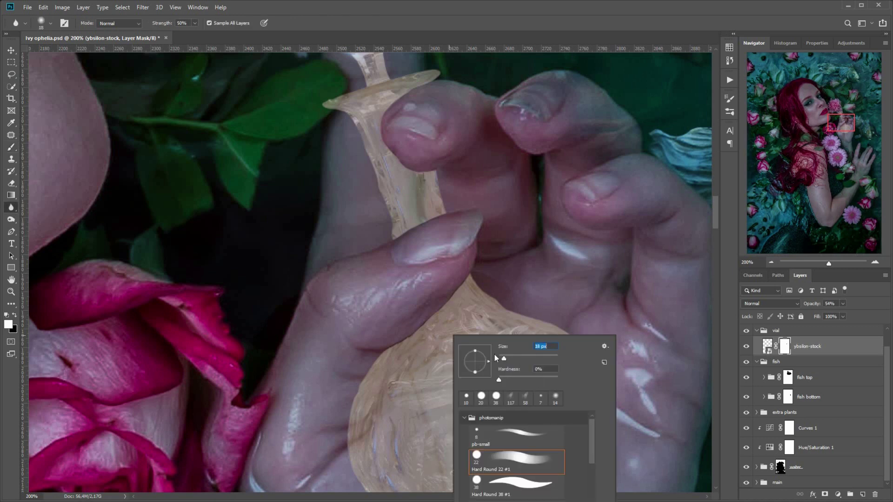
{"action": "mouse_move", "coordinate": [410, 334]}
{"action": "left_mouse_down"}
{"action": "mouse_move", "coordinate": [450, 296]}
{"action": "mouse_move", "coordinate": [355, 424]}
{"action": "mouse_move", "coordinate": [393, 346]}
{"action": "mouse_move", "coordinate": [417, 330]}
{"action": "mouse_move", "coordinate": [409, 344]}
{"action": "mouse_move", "coordinate": [466, 257]}
{"action": "mouse_move", "coordinate": [406, 236]}
{"action": "mouse_move", "coordinate": [384, 126]}
{"action": "mouse_move", "coordinate": [440, 168]}
{"action": "left_mouse_up"}
{"action": "left_click_drag", "start_coordinate": [424, 82], "coordinate": [463, 80]}
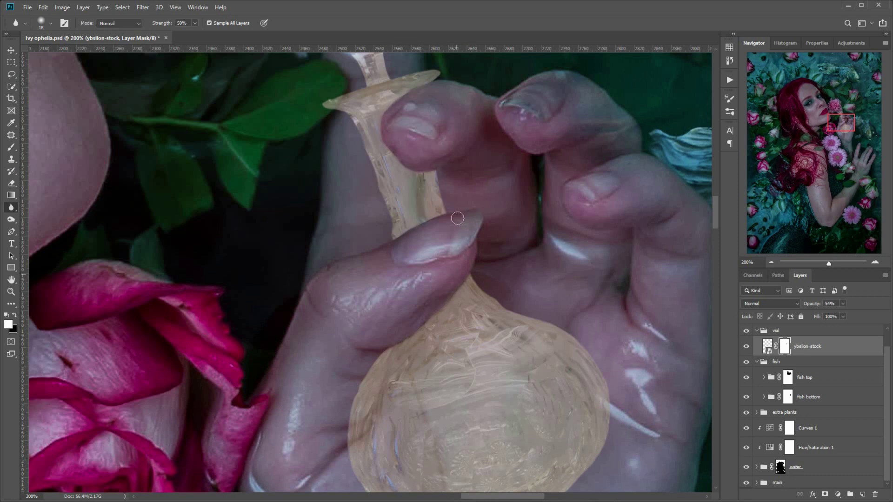
Step: Move the layer mask from the ybsilon-stock layer onto the vial group
{"action": "left_click", "coordinate": [771, 262]}
{"action": "left_click", "coordinate": [771, 263]}
{"action": "left_click", "coordinate": [771, 263]}
{"action": "left_click", "coordinate": [771, 263]}
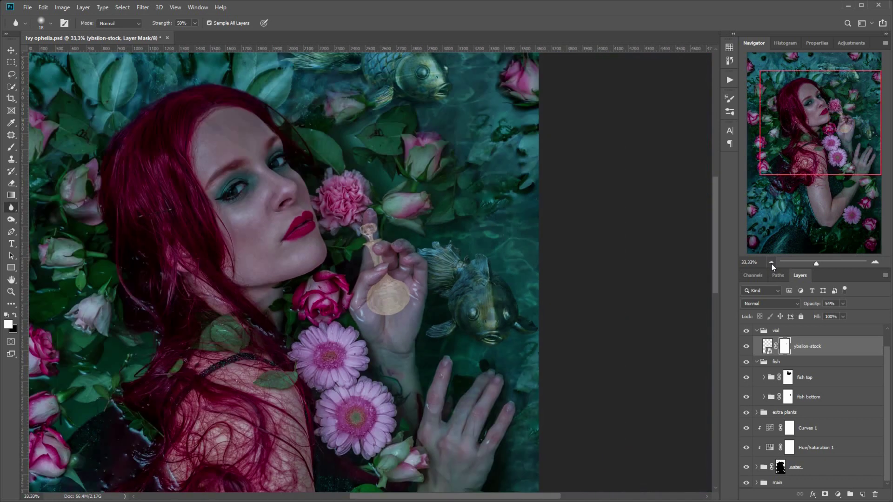
{"action": "left_click", "coordinate": [771, 262]}
{"action": "left_click", "coordinate": [875, 263]}
{"action": "left_click", "coordinate": [875, 262]}
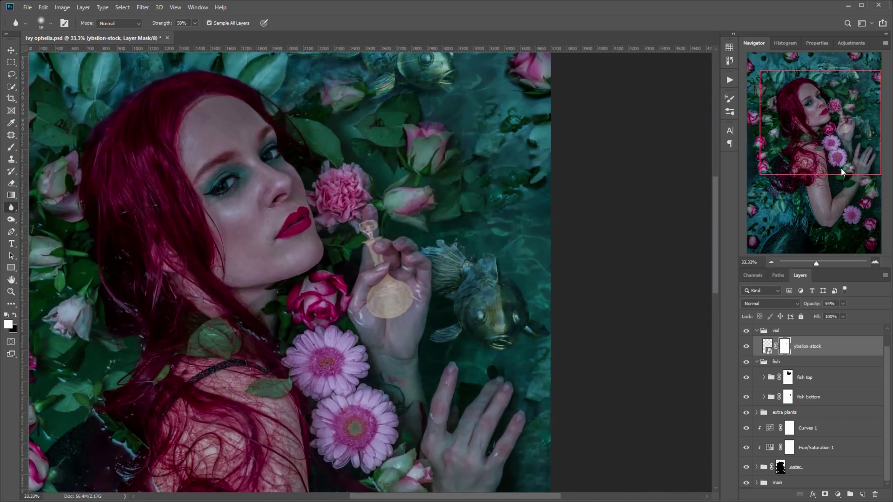
{"action": "left_click_drag", "start_coordinate": [835, 133], "coordinate": [828, 125]}
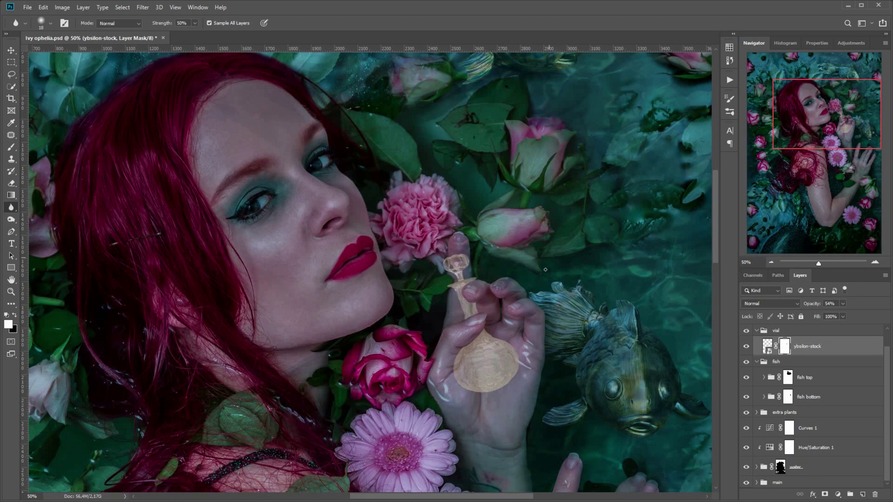
{"action": "key", "text": "b"}
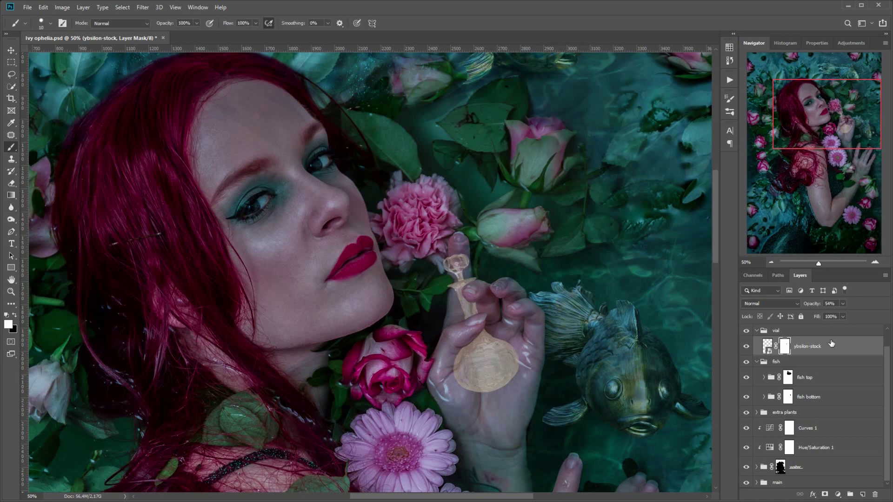
{"action": "left_click_drag", "start_coordinate": [793, 340], "coordinate": [785, 331]}
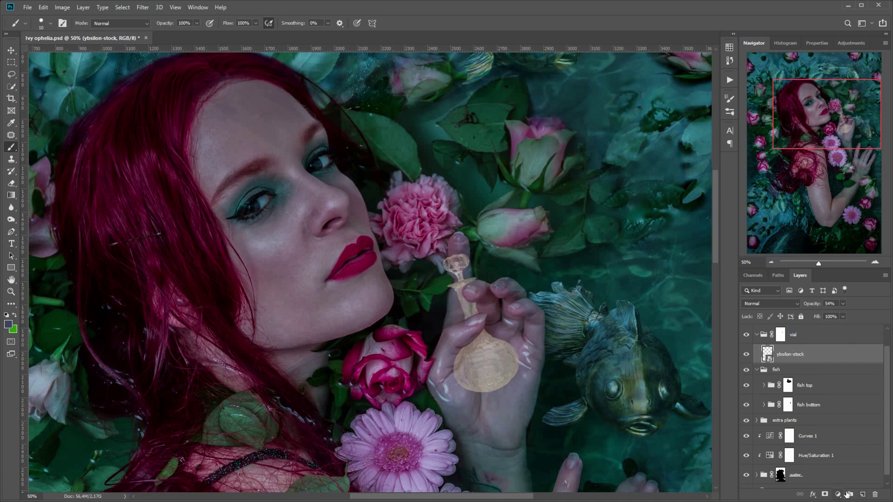
Step: Add a Hue/Saturation adjustment clipped to the ybsilon-stock bottle and set its blend mode to Multiply
{"action": "left_click", "coordinate": [839, 495]}
{"action": "left_click", "coordinate": [848, 380]}
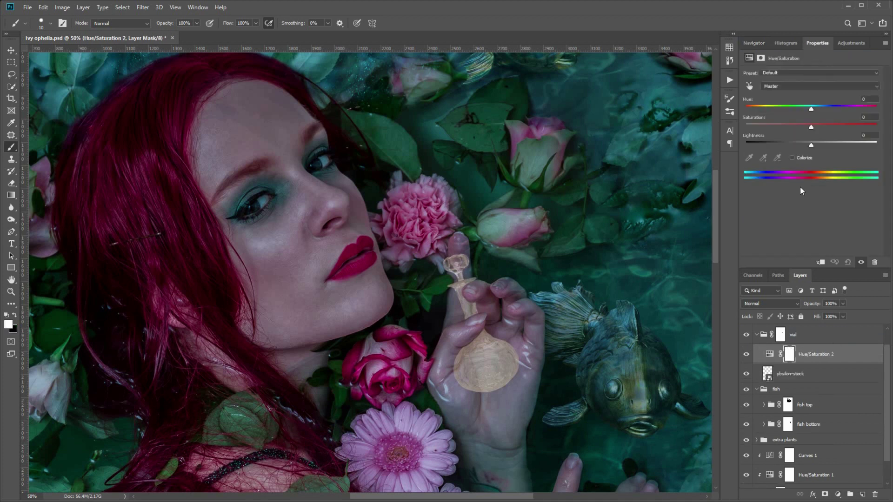
{"action": "left_click", "coordinate": [773, 362], "text": "alt"}
{"action": "left_click", "coordinate": [810, 127]}
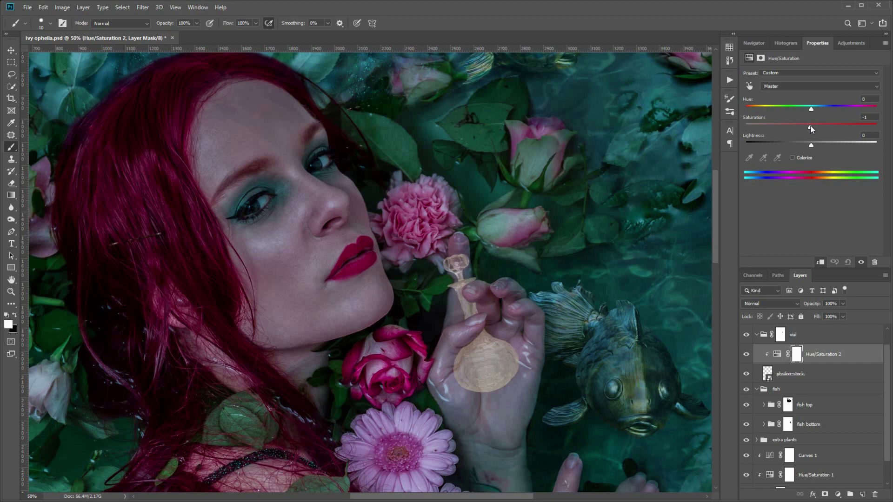
{"action": "left_click", "coordinate": [771, 303]}
{"action": "left_click", "coordinate": [762, 343]}
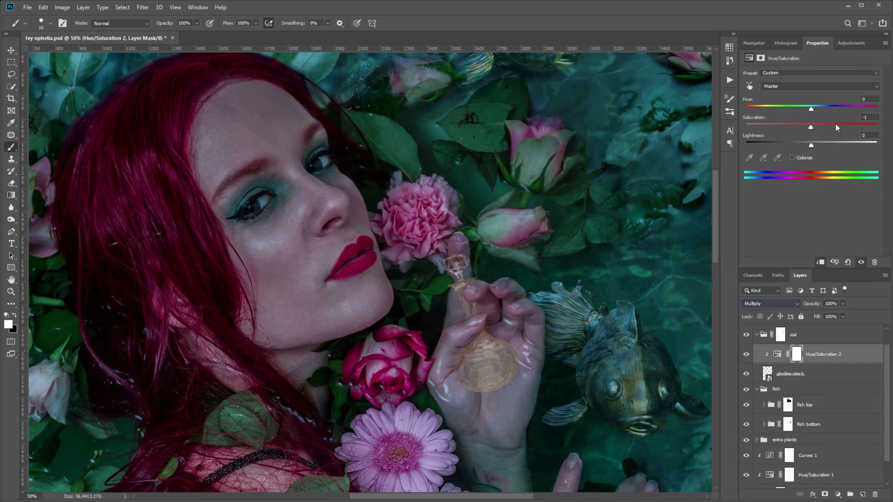
Step: Colorize the clipped Hue/Saturation adjustment, tune its hue, saturation and lightness to blend the bottle with the hand, and compare before and after
{"action": "left_click", "coordinate": [792, 158]}
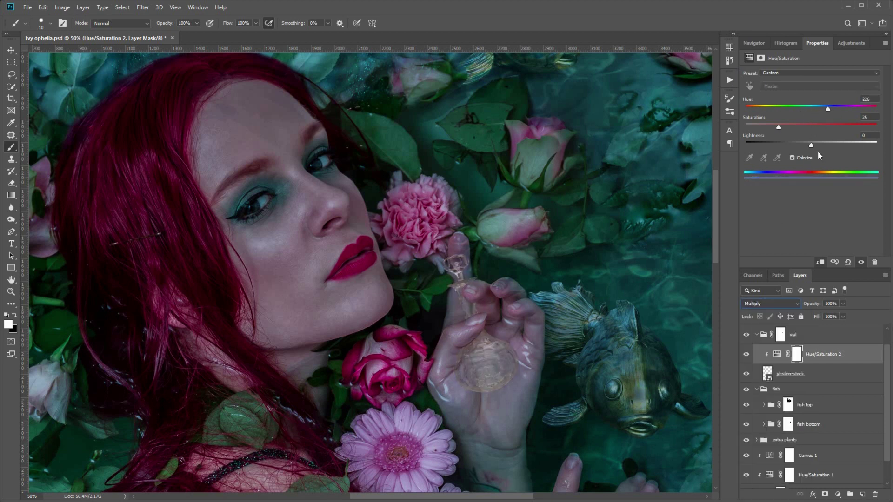
{"action": "left_click_drag", "start_coordinate": [818, 110], "coordinate": [844, 108]}
{"action": "left_click_drag", "start_coordinate": [857, 102], "coordinate": [836, 108]}
{"action": "left_click", "coordinate": [824, 125]}
{"action": "left_click", "coordinate": [783, 125]}
{"action": "left_click_drag", "start_coordinate": [811, 145], "coordinate": [811, 144]}
{"action": "left_click_drag", "start_coordinate": [853, 109], "coordinate": [853, 109]}
{"action": "left_click_drag", "start_coordinate": [790, 126], "coordinate": [776, 129]}
{"action": "left_click", "coordinate": [745, 355]}
{"action": "left_click", "coordinate": [746, 355]}
Step: Move the layer mask from the vial group back onto the ybsilon-stock layer
{"action": "left_click", "coordinate": [754, 43]}
{"action": "left_click", "coordinate": [771, 262]}
{"action": "left_click", "coordinate": [772, 263]}
{"action": "left_click", "coordinate": [772, 263]}
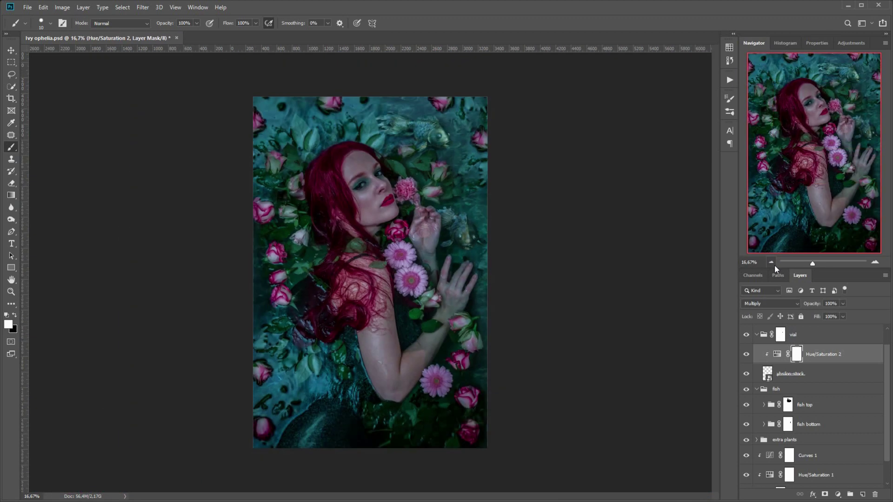
{"action": "left_click", "coordinate": [878, 263]}
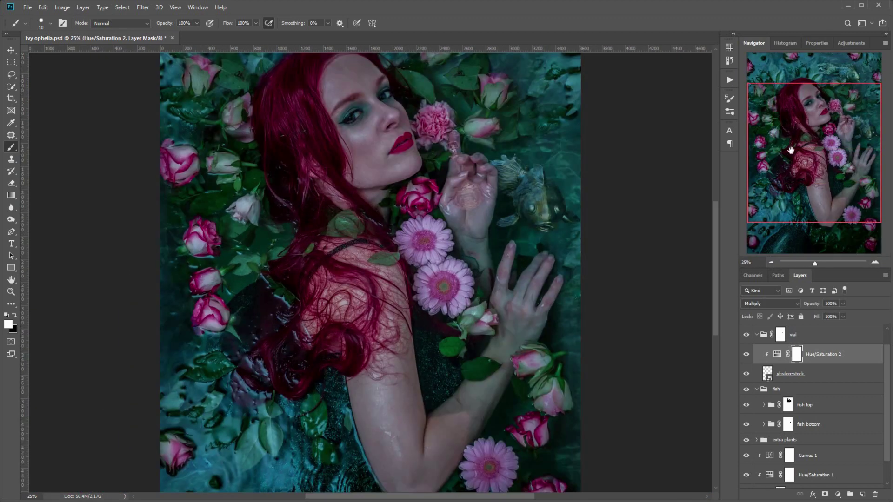
{"action": "left_click_drag", "start_coordinate": [791, 150], "coordinate": [791, 72]}
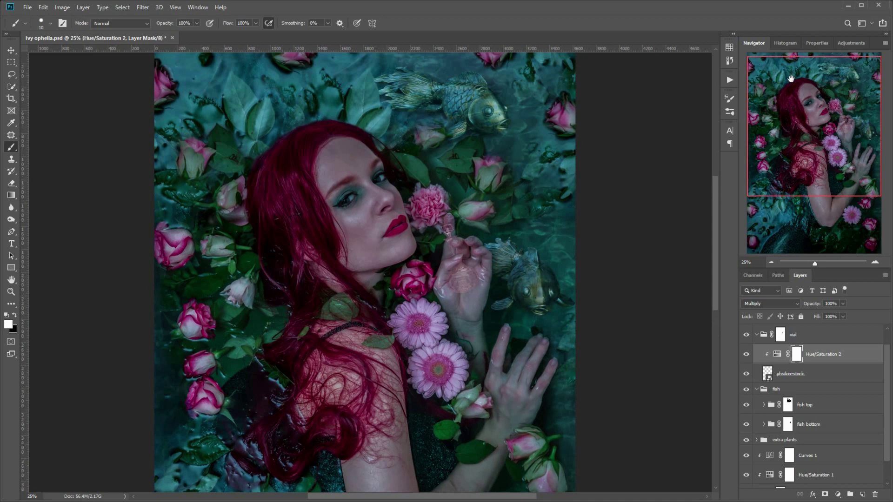
{"action": "left_click_drag", "start_coordinate": [781, 335], "coordinate": [781, 375]}
{"action": "left_click", "coordinate": [757, 330]}
{"action": "left_click", "coordinate": [756, 350]}
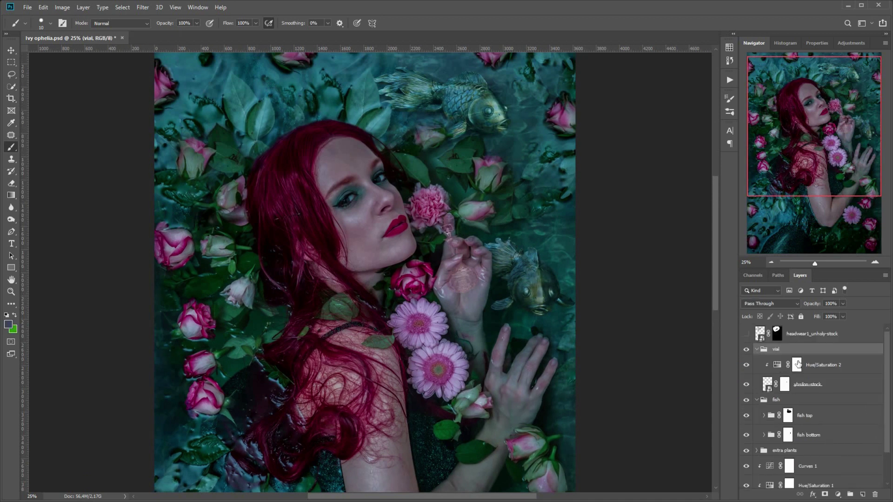
Step: Create a new layer above the clipped Hue/Saturation adjustment and draw a non-reversed radial gradient in the sampled skin tone over the raised hand
{"action": "left_click", "coordinate": [828, 368]}
{"action": "left_click", "coordinate": [863, 496]}
{"action": "left_click", "coordinate": [12, 196]}
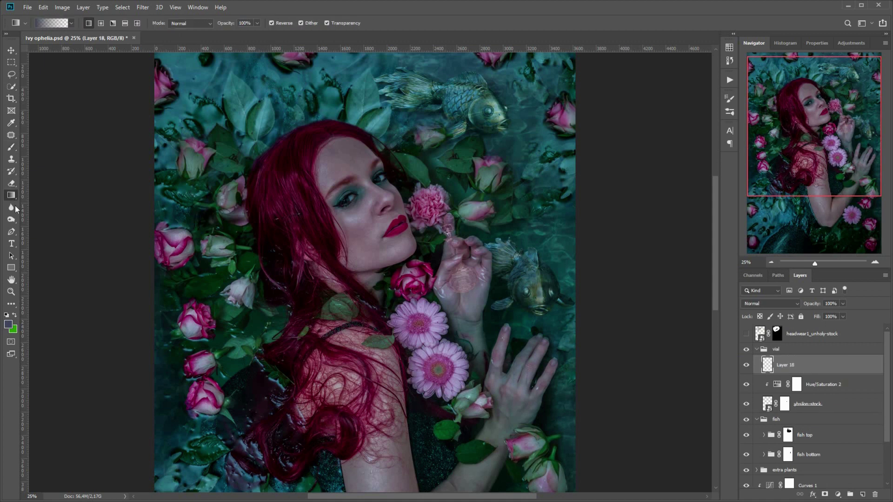
{"action": "left_click", "coordinate": [71, 24]}
{"action": "left_click", "coordinate": [101, 23]}
{"action": "left_click", "coordinate": [466, 285], "text": "alt"}
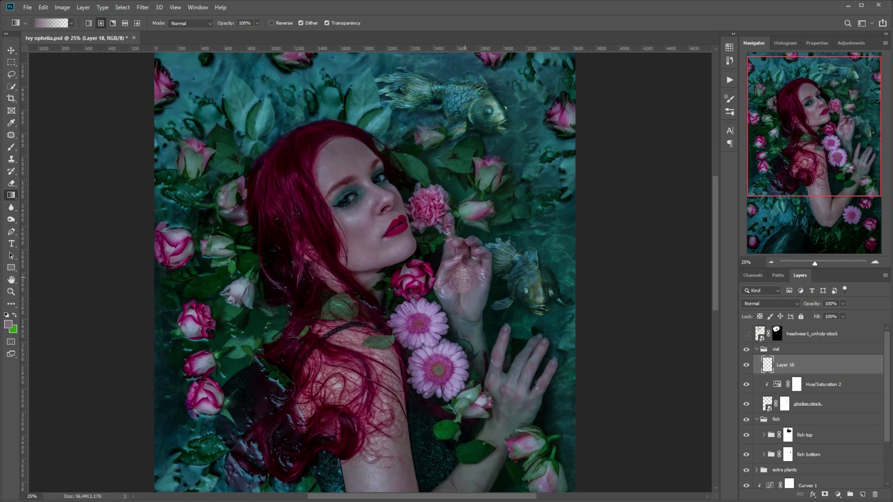
{"action": "left_click_drag", "start_coordinate": [499, 305], "coordinate": [499, 306]}
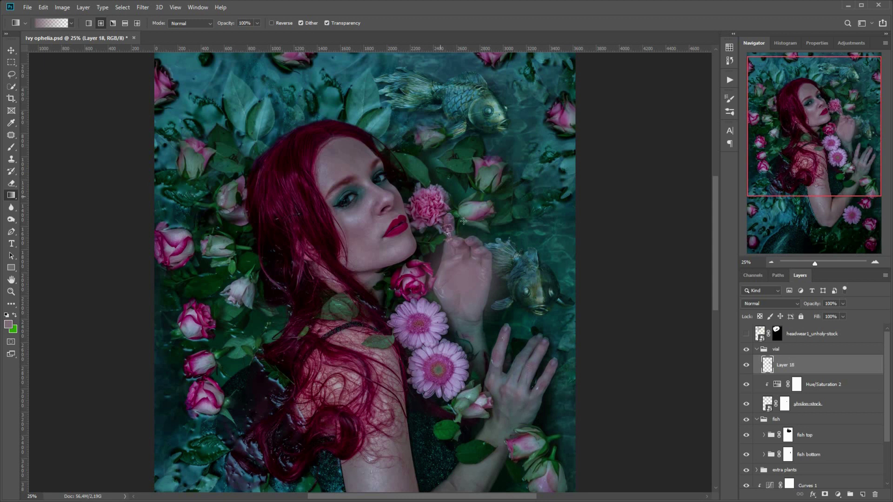
Step: Try Color Dodge on the gradient layer, settle on the Hard Light blend mode, and compare with the layer hidden
{"action": "left_click", "coordinate": [771, 303]}
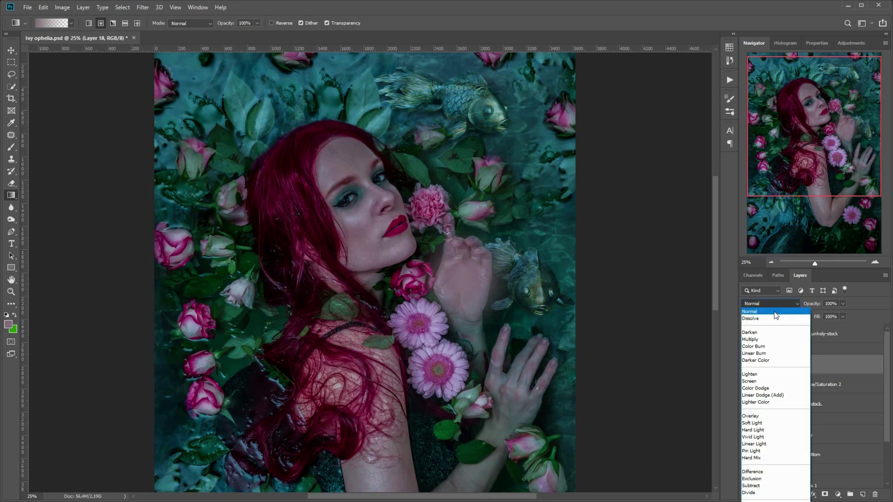
{"action": "left_click", "coordinate": [760, 388]}
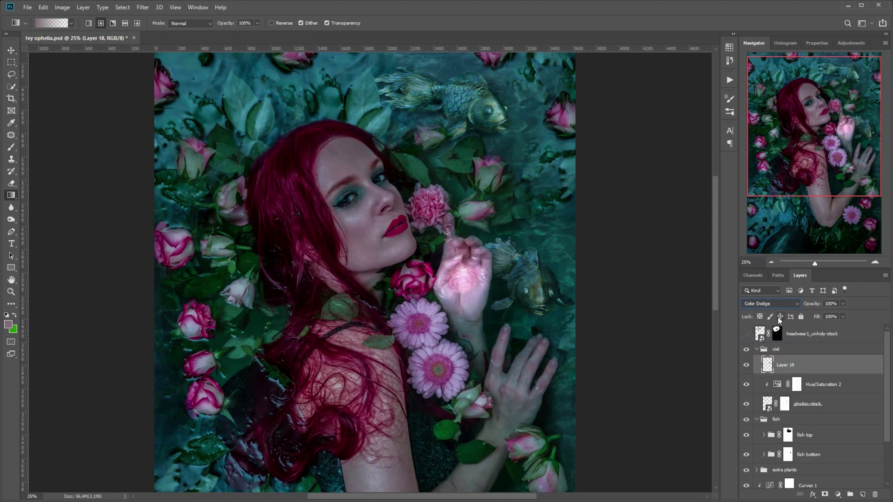
{"action": "left_click", "coordinate": [771, 303]}
{"action": "left_click", "coordinate": [766, 426]}
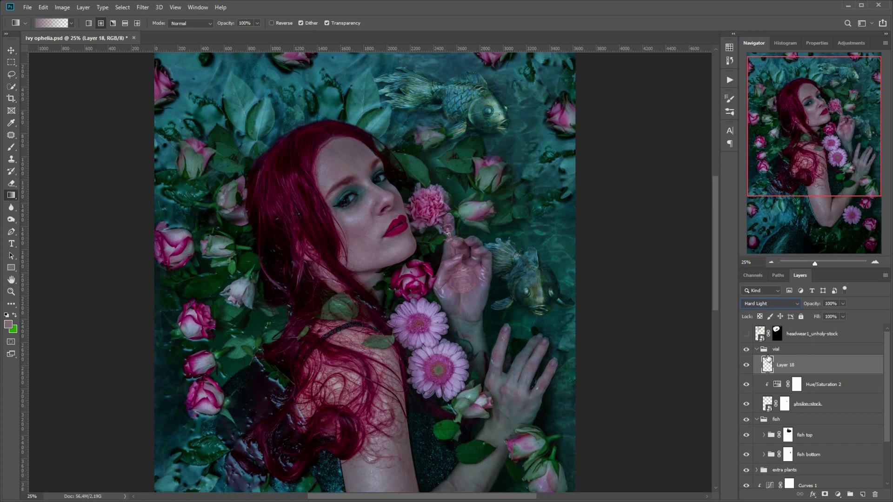
{"action": "left_click", "coordinate": [747, 365]}
{"action": "left_click", "coordinate": [747, 366]}
Step: Apply Hue/Saturation to the gradient layer with hue -3, saturation +19 and lightness +14
{"action": "key", "text": "ctrl+u"}
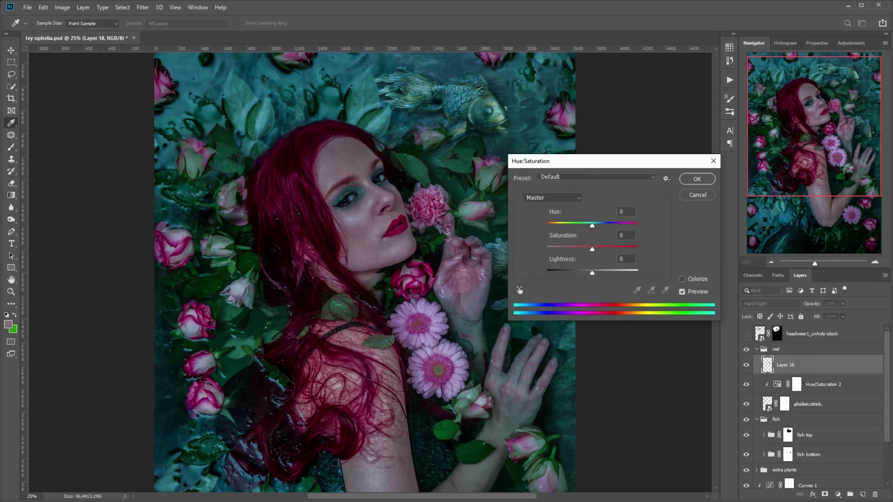
{"action": "left_click", "coordinate": [611, 249]}
{"action": "left_click_drag", "start_coordinate": [651, 158], "coordinate": [683, 115]}
{"action": "left_click_drag", "start_coordinate": [638, 229], "coordinate": [624, 183]}
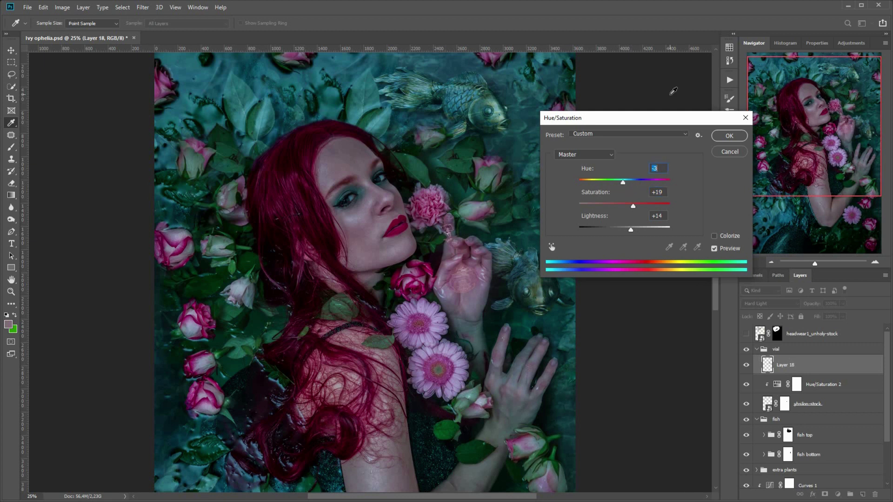
{"action": "left_click", "coordinate": [729, 136]}
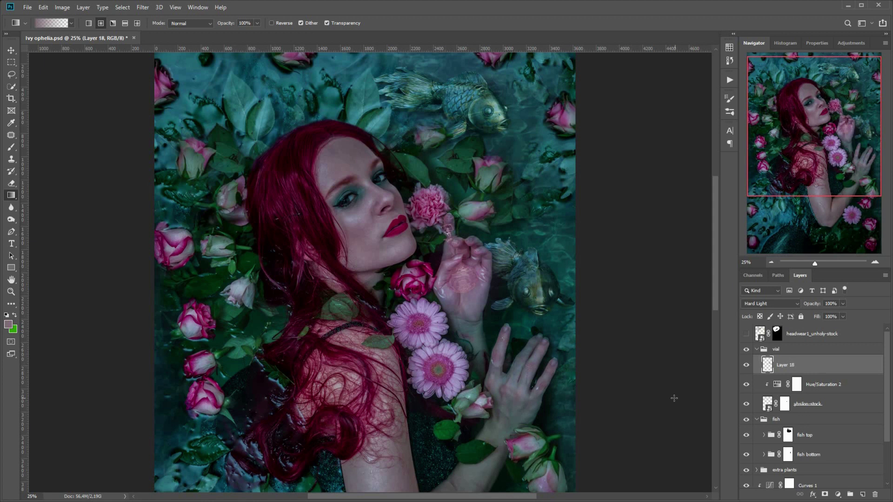
Step: Add a Curves adjustment above the vial's Hue/Saturation layer, clip it to the vial, and lift the highlights of the RGB curve
{"action": "left_click", "coordinate": [832, 386]}
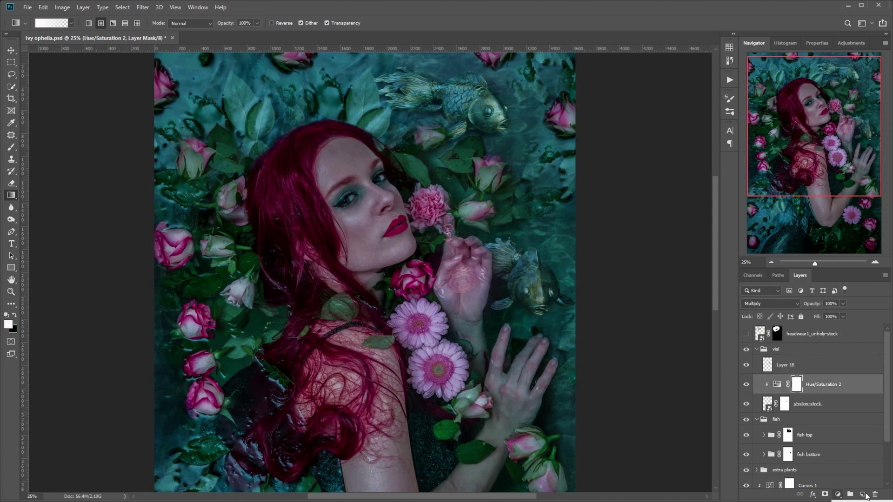
{"action": "left_click", "coordinate": [851, 501]}
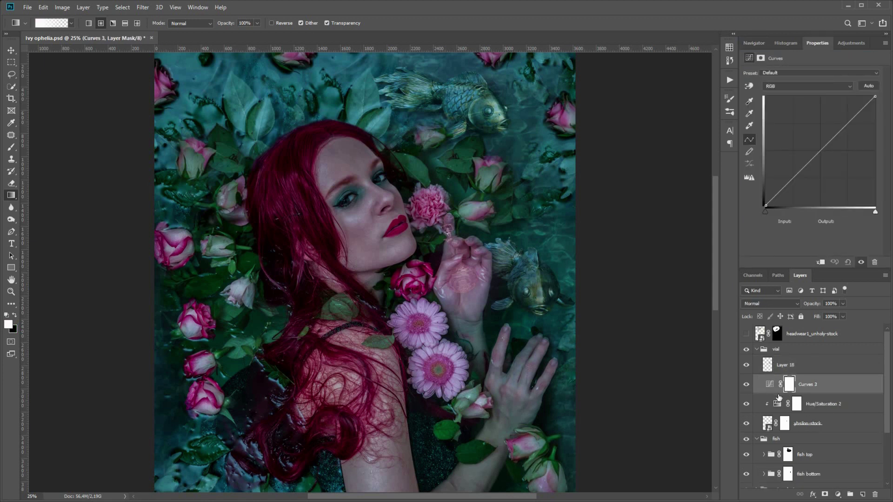
{"action": "left_click", "coordinate": [781, 394], "text": "alt"}
{"action": "left_click_drag", "start_coordinate": [861, 111], "coordinate": [855, 109]}
{"action": "left_click_drag", "start_coordinate": [781, 190], "coordinate": [780, 193]}
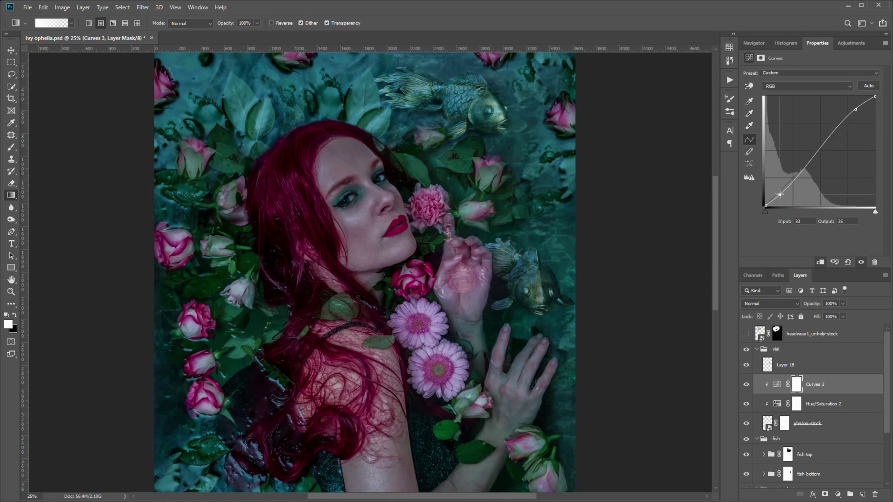
{"action": "left_click_drag", "start_coordinate": [856, 110], "coordinate": [849, 111]}
{"action": "left_click_drag", "start_coordinate": [781, 195], "coordinate": [763, 231]}
Step: Lift the Blue channel's upper midtones in the vial's Curves adjustment from input 162 to output 169
{"action": "left_click", "coordinate": [814, 87]}
{"action": "left_click", "coordinate": [807, 115]}
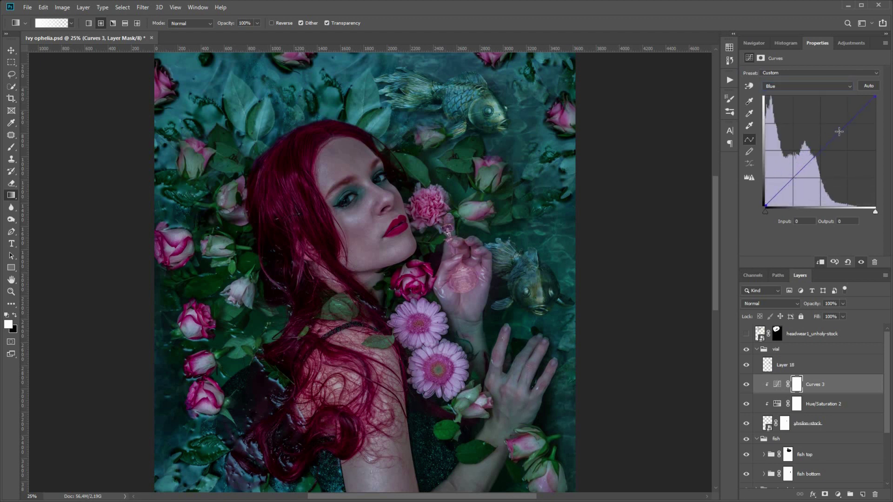
{"action": "left_click_drag", "start_coordinate": [839, 132], "coordinate": [835, 133]}
Step: Raise the Green curve's black point to output 12, lift its highlights from input 219 to output 233, and compare with the adjustment hidden
{"action": "left_click", "coordinate": [807, 86]}
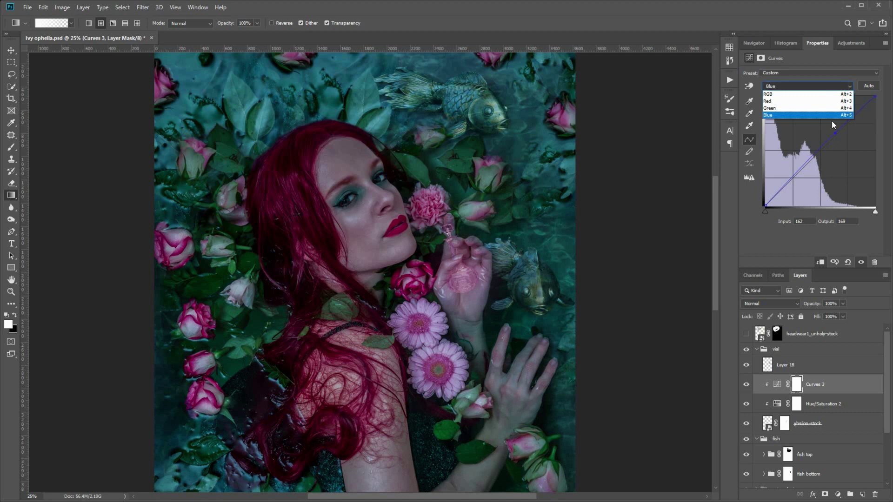
{"action": "left_click", "coordinate": [807, 107]}
{"action": "left_click_drag", "start_coordinate": [863, 92], "coordinate": [877, 88]}
{"action": "left_click_drag", "start_coordinate": [765, 206], "coordinate": [754, 201]}
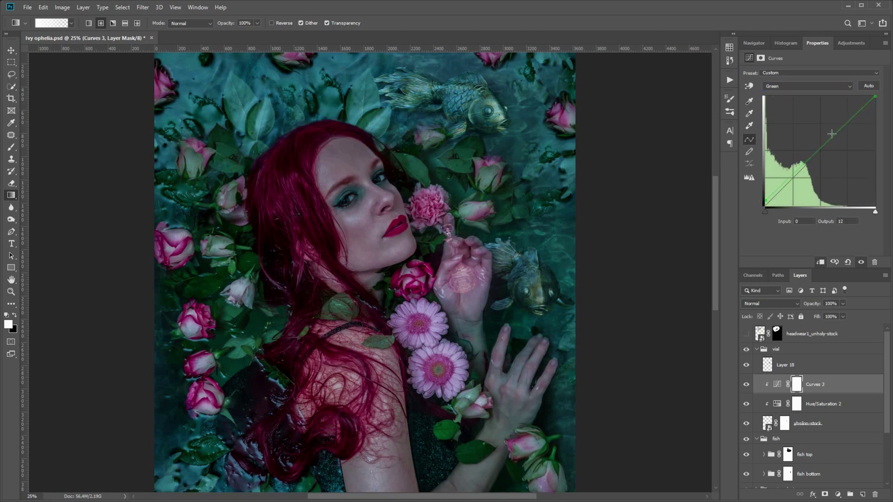
{"action": "left_click_drag", "start_coordinate": [832, 138], "coordinate": [831, 138]}
{"action": "left_click_drag", "start_coordinate": [865, 110], "coordinate": [860, 106]}
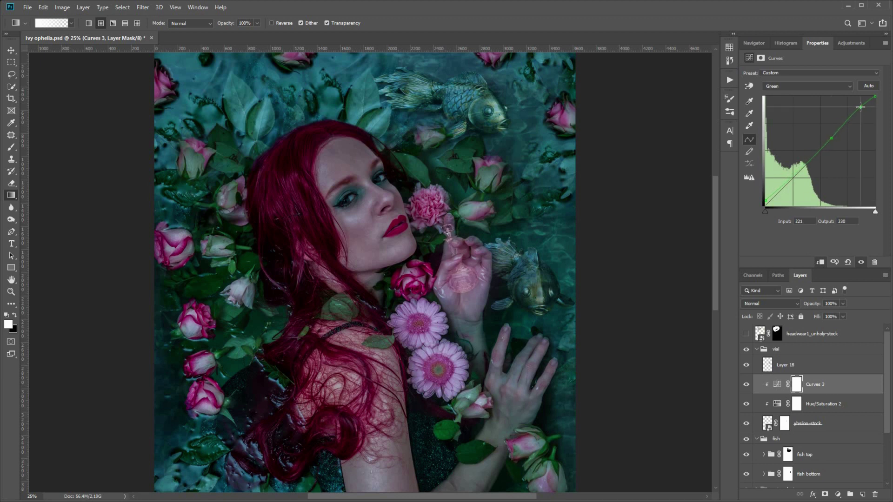
{"action": "left_click", "coordinate": [745, 385]}
{"action": "left_click", "coordinate": [745, 385]}
Step: Slightly lower the shadows of the Red channel in the vial's Curves adjustment
{"action": "left_click", "coordinate": [839, 88]}
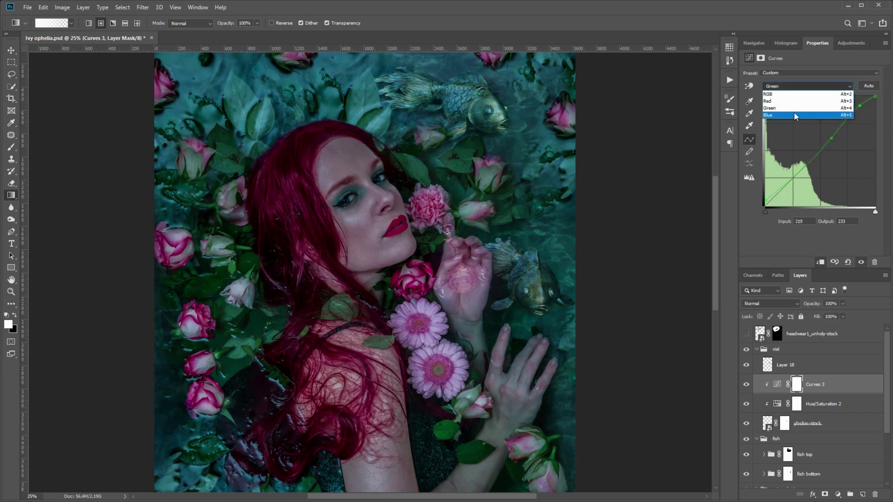
{"action": "left_click", "coordinate": [793, 101]}
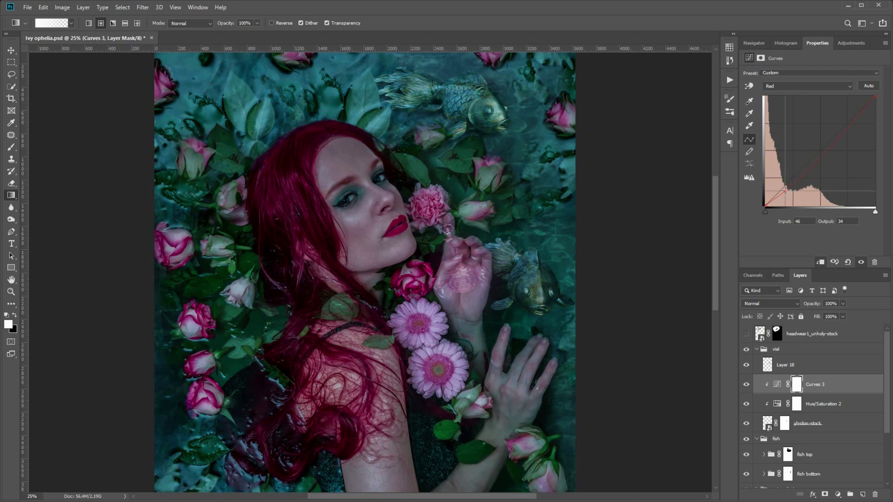
{"action": "left_click_drag", "start_coordinate": [785, 191], "coordinate": [784, 189]}
Step: Duplicate the Hard Light gradient layer over the hand and set the copy's blend mode to Vivid Light
{"action": "left_click", "coordinate": [770, 370]}
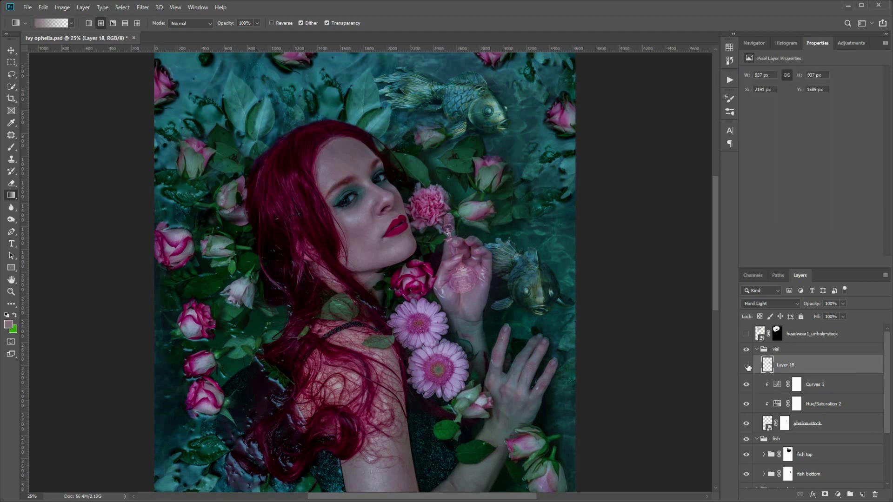
{"action": "left_click", "coordinate": [753, 43]}
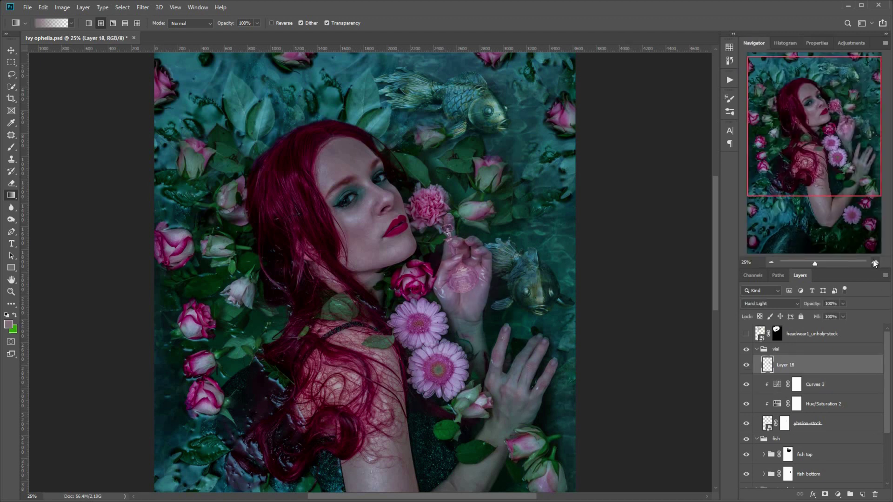
{"action": "left_click", "coordinate": [875, 263]}
{"action": "left_click_drag", "start_coordinate": [834, 158], "coordinate": [851, 134]}
{"action": "left_click", "coordinate": [875, 263]}
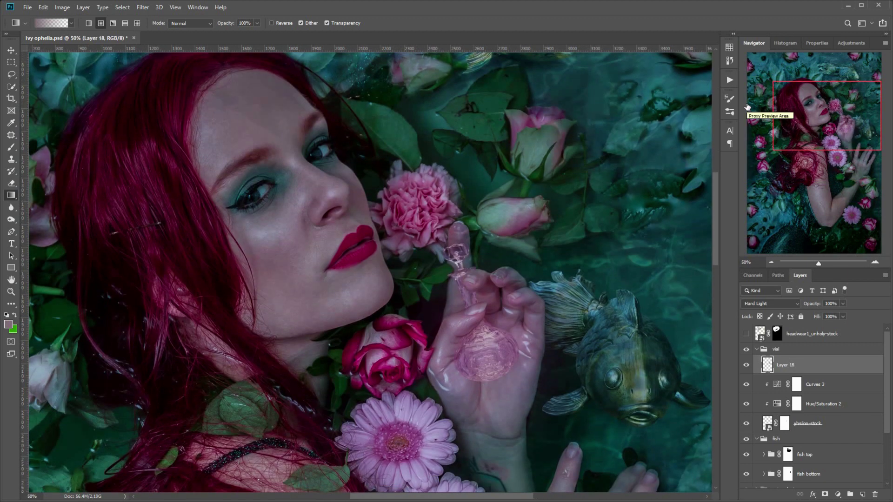
{"action": "left_click_drag", "start_coordinate": [866, 364], "coordinate": [862, 494]}
{"action": "left_click", "coordinate": [798, 303]}
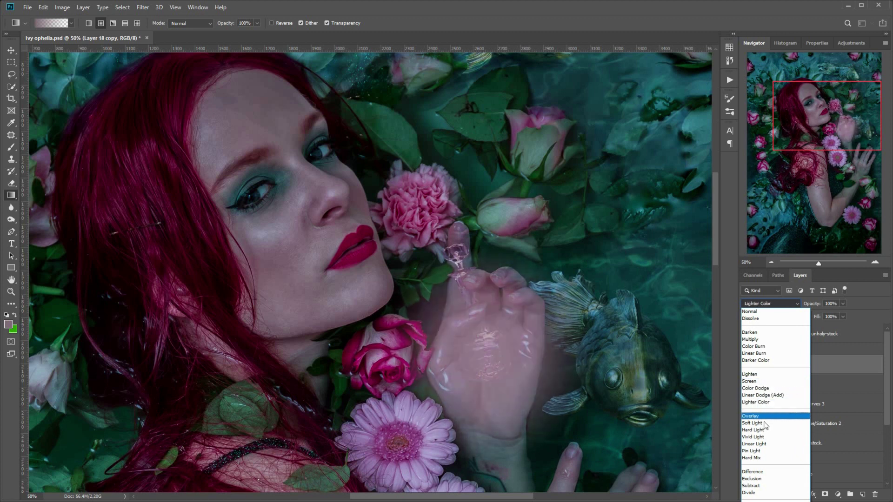
{"action": "left_click", "coordinate": [768, 437]}
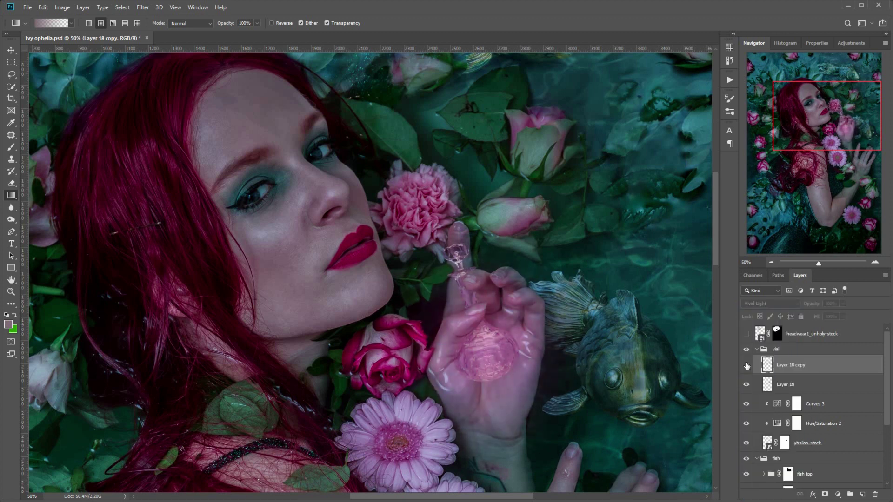
Step: Scale the duplicated gradient layer up proportionally to 121%
{"action": "key", "text": "ctrl+t"}
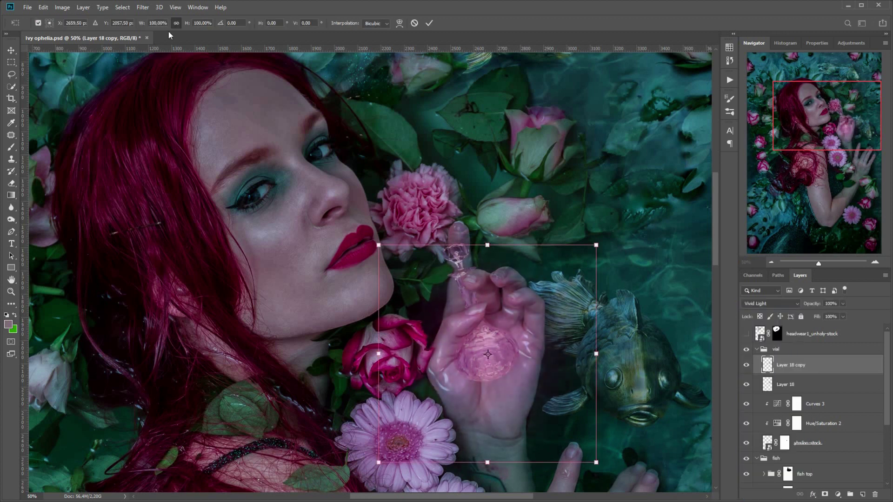
{"action": "left_click_drag", "start_coordinate": [141, 24], "coordinate": [151, 23]}
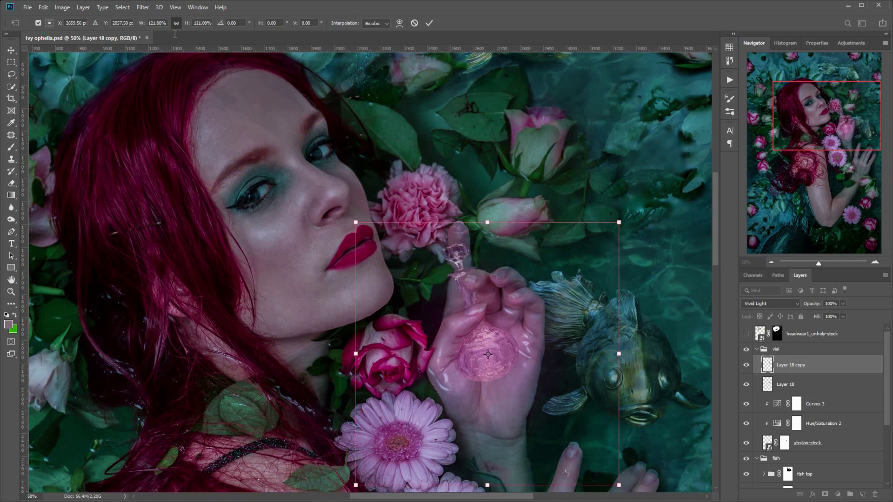
{"action": "left_click", "coordinate": [429, 24]}
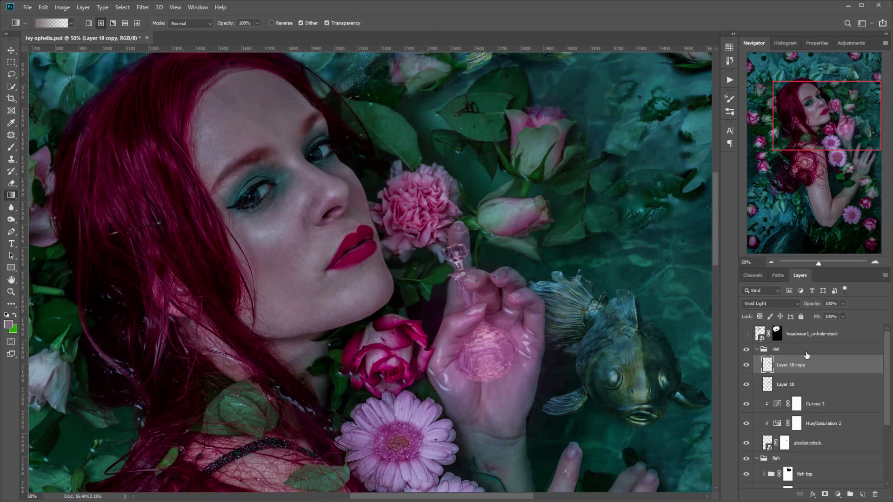
Step: Create a new layer above the gradient copy with the Color Dodge blend mode for brush painting
{"action": "left_click", "coordinate": [863, 494]}
{"action": "left_click", "coordinate": [765, 304]}
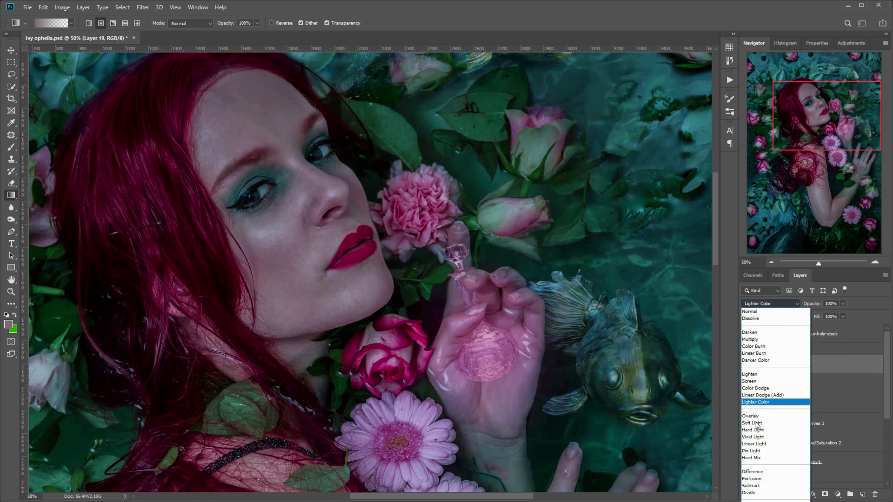
{"action": "left_click", "coordinate": [758, 385]}
{"action": "key", "text": "b"}
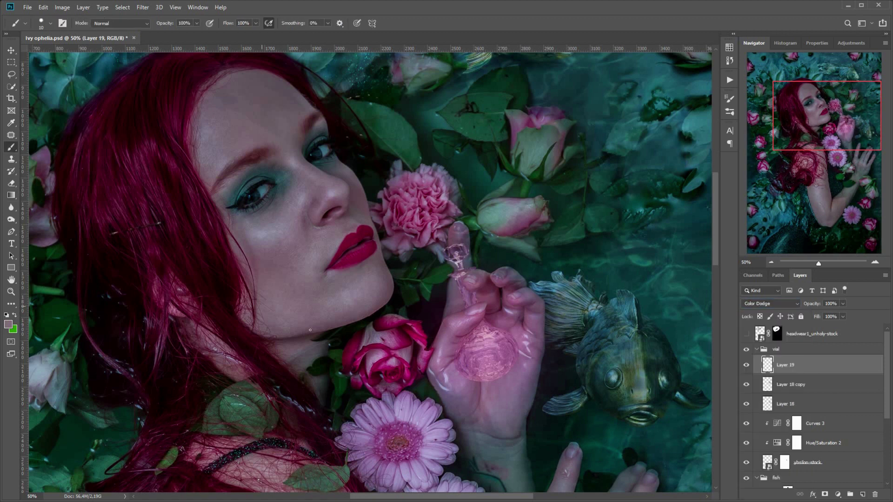
Step: Try painting glow highlights on the vial's round body with a soft 61 px brush
{"action": "right_click", "coordinate": [469, 359]}
{"action": "left_click", "coordinate": [535, 491]}
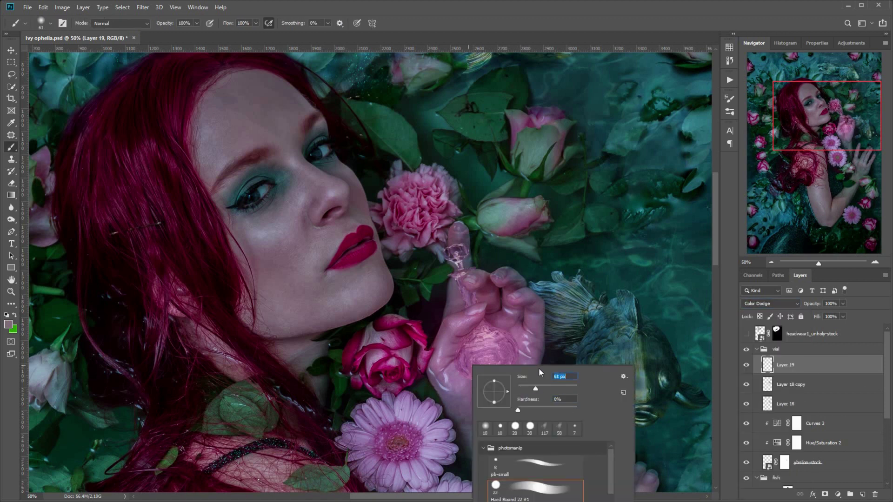
{"action": "mouse_move", "coordinate": [487, 343]}
{"action": "left_mouse_down"}
{"action": "mouse_move", "coordinate": [466, 349]}
{"action": "mouse_move", "coordinate": [485, 336]}
{"action": "mouse_move", "coordinate": [481, 348]}
{"action": "mouse_move", "coordinate": [500, 351]}
{"action": "mouse_move", "coordinate": [472, 375]}
{"action": "mouse_move", "coordinate": [493, 372]}
{"action": "mouse_move", "coordinate": [472, 373]}
{"action": "mouse_move", "coordinate": [505, 354]}
{"action": "mouse_move", "coordinate": [500, 370]}
{"action": "mouse_move", "coordinate": [467, 379]}
{"action": "mouse_move", "coordinate": [509, 372]}
{"action": "left_mouse_up"}
{"action": "key", "text": "ctrl+z"}
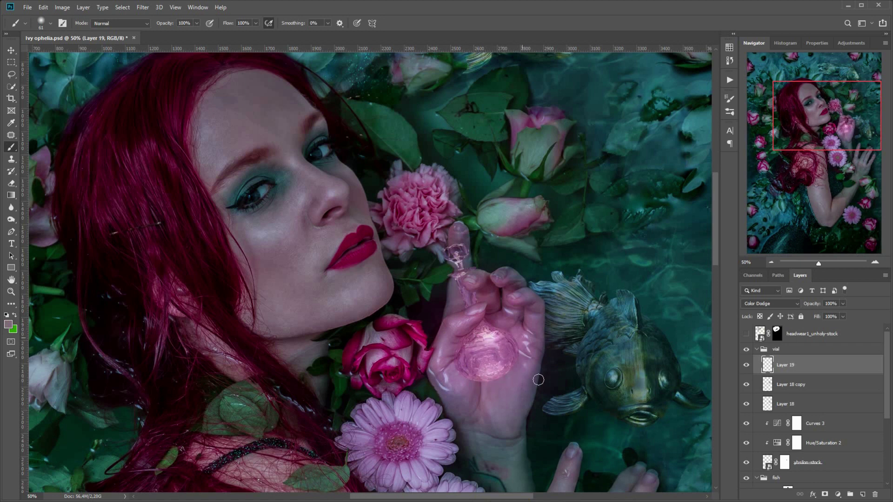
Step: Paint glow highlights on the vial with a soft 34 px brush at 21% opacity, and compare with the layer hidden
{"action": "right_click", "coordinate": [599, 357]}
{"action": "left_click_drag", "start_coordinate": [663, 375], "coordinate": [659, 375]}
{"action": "left_click", "coordinate": [196, 24]}
{"action": "left_click", "coordinate": [485, 371]}
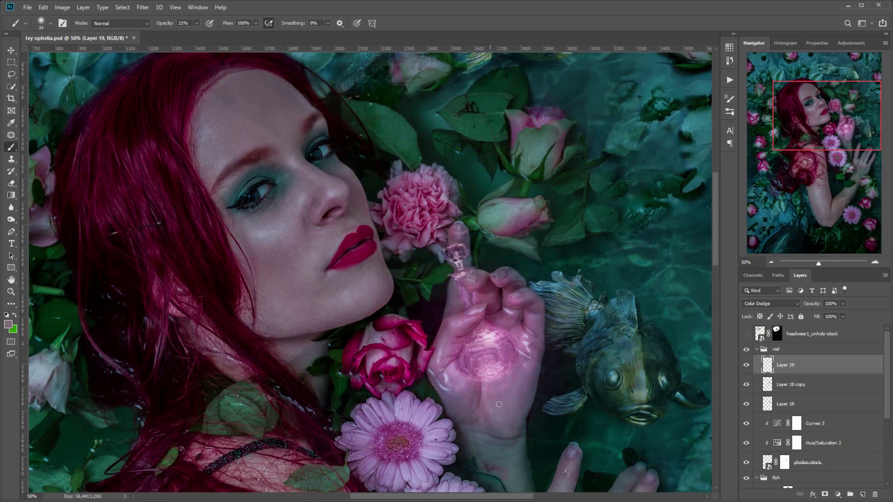
{"action": "left_click", "coordinate": [746, 366]}
{"action": "left_click", "coordinate": [746, 366]}
{"action": "key", "text": "r"}
{"action": "left_click", "coordinate": [143, 7]}
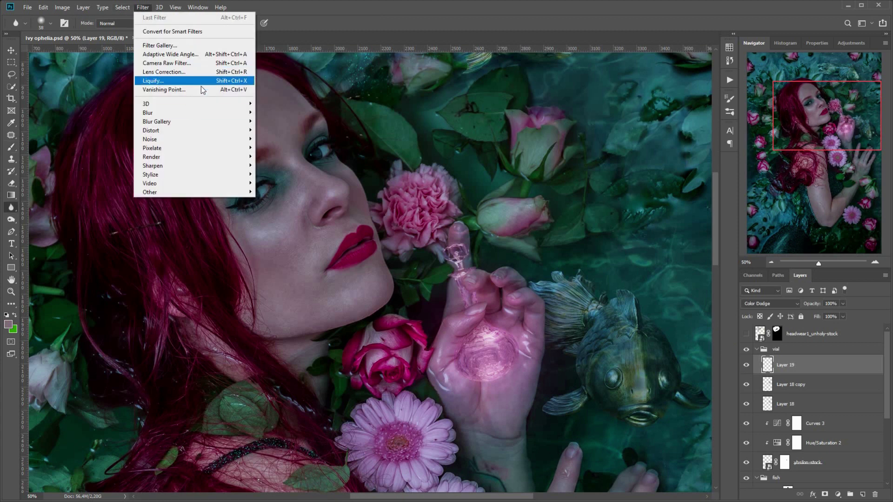
{"action": "mouse_move", "coordinate": [205, 114]}
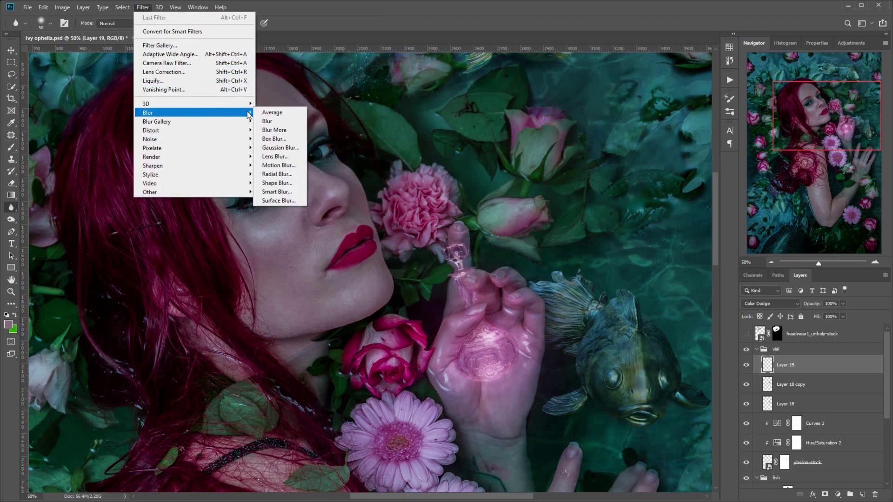
{"action": "left_click", "coordinate": [279, 147]}
{"action": "key", "text": "Escape"}
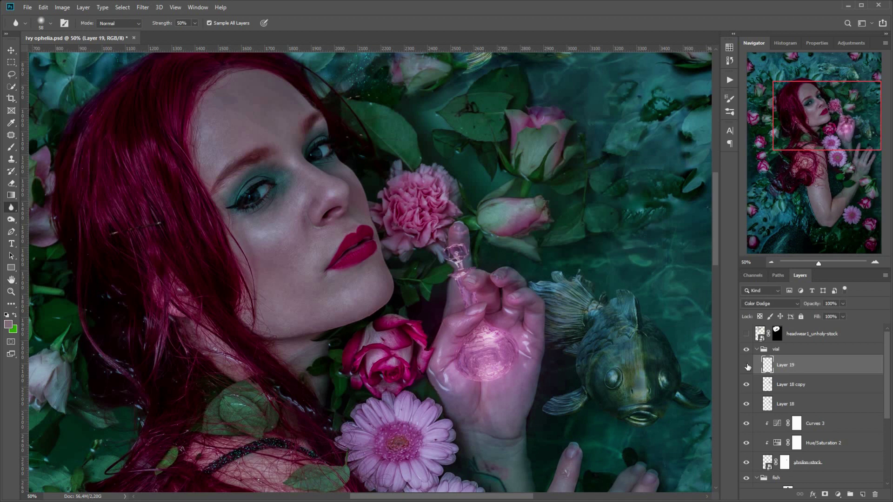
{"action": "left_click", "coordinate": [746, 365]}
{"action": "left_click", "coordinate": [746, 365]}
Step: Create a new layer directly above the gradient copy, enlarge the brush to 62 px, and set the layer to Screen
{"action": "left_click", "coordinate": [792, 388]}
{"action": "left_click", "coordinate": [863, 495]}
{"action": "left_click", "coordinate": [11, 147]}
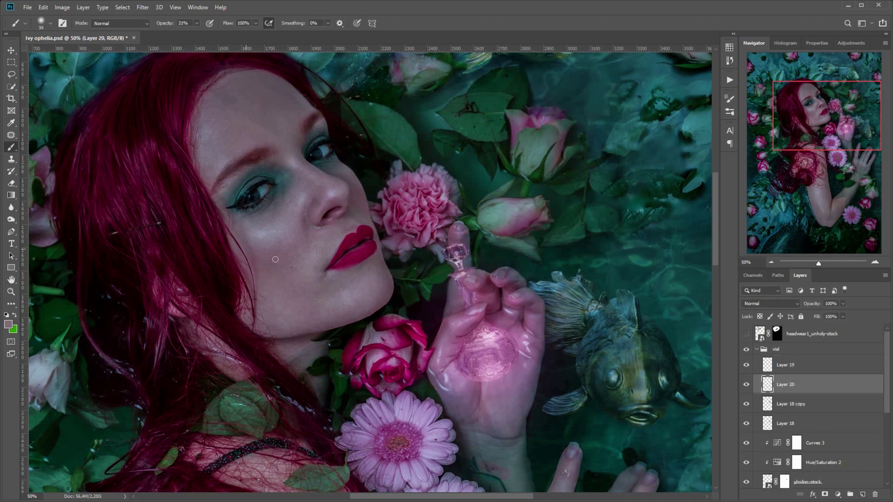
{"action": "right_click", "coordinate": [333, 285]}
{"action": "left_click", "coordinate": [771, 304]}
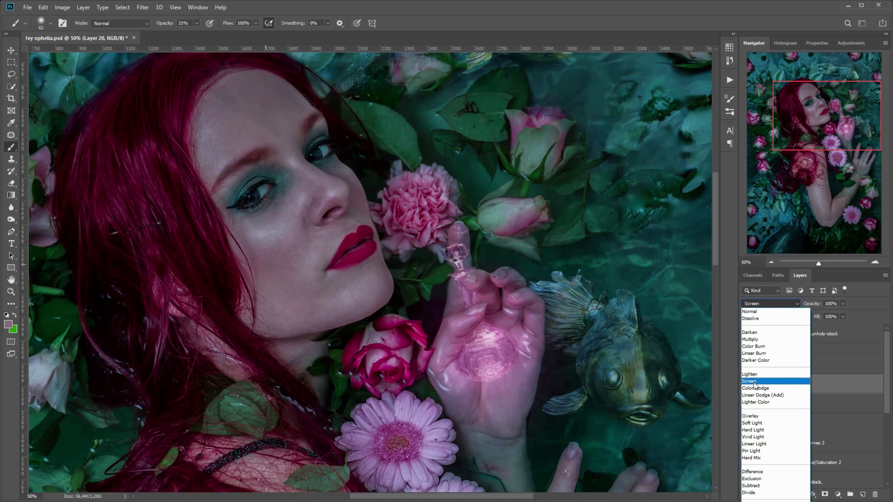
{"action": "left_click", "coordinate": [772, 384]}
Step: Paint a soft glow over the base of the vial and the palm, and compare with the layer hidden
{"action": "mouse_move", "coordinate": [487, 382]}
{"action": "left_mouse_down"}
{"action": "mouse_move", "coordinate": [512, 365]}
{"action": "mouse_move", "coordinate": [479, 383]}
{"action": "mouse_move", "coordinate": [502, 372]}
{"action": "left_mouse_up"}
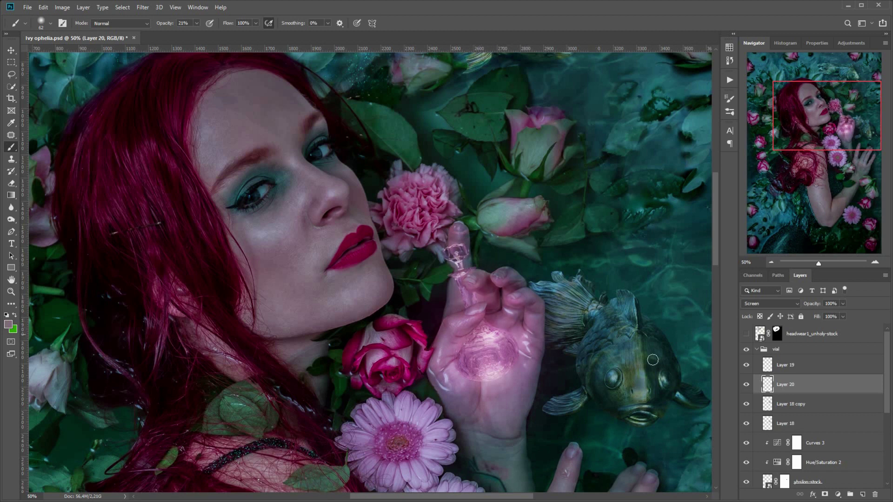
{"action": "left_click", "coordinate": [744, 381]}
{"action": "left_click", "coordinate": [744, 381]}
Step: Create another layer, place it at the top of the vial group, and set its blend mode to Color Dodge
{"action": "left_click", "coordinate": [863, 494]}
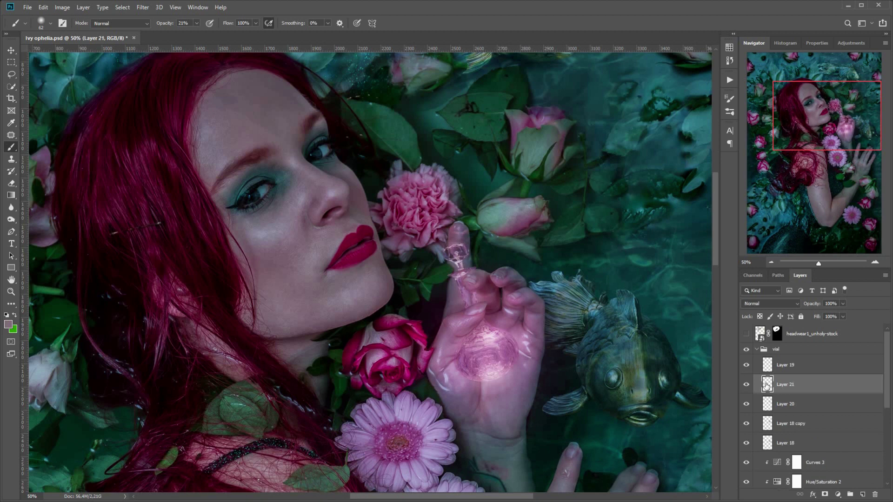
{"action": "left_click_drag", "start_coordinate": [767, 385], "coordinate": [769, 358]}
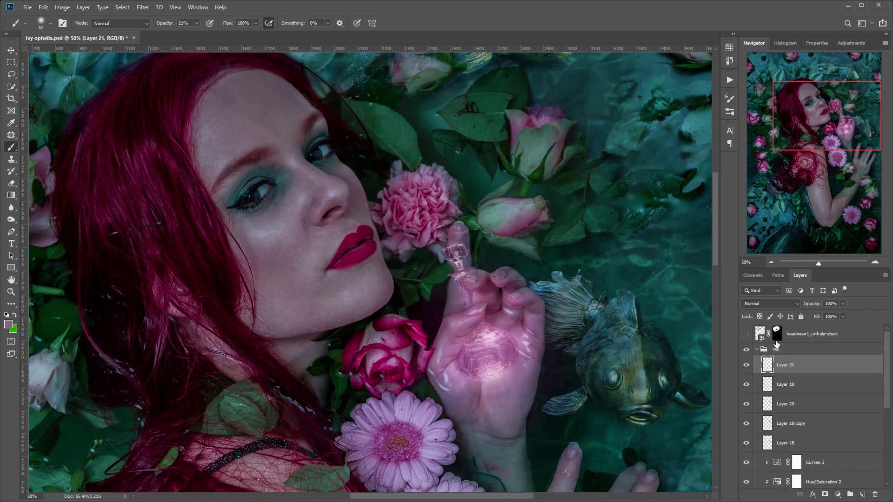
{"action": "left_click", "coordinate": [769, 303]}
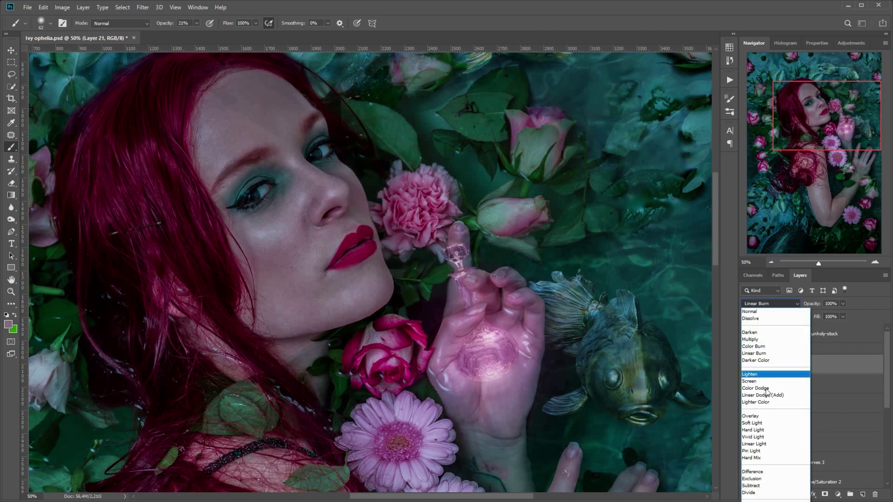
{"action": "left_click", "coordinate": [764, 389]}
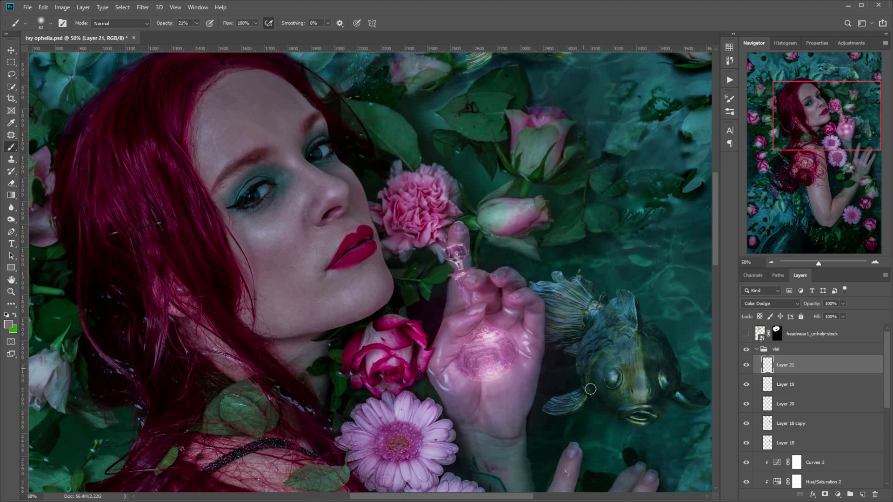
Step: Paint subtle highlights on the head of the fish beside the hand, and compare the whole image with the layer hidden
{"action": "mouse_move", "coordinate": [616, 371]}
{"action": "left_mouse_down"}
{"action": "mouse_move", "coordinate": [628, 394]}
{"action": "mouse_move", "coordinate": [626, 374]}
{"action": "mouse_move", "coordinate": [645, 393]}
{"action": "mouse_move", "coordinate": [640, 392]}
{"action": "left_mouse_up"}
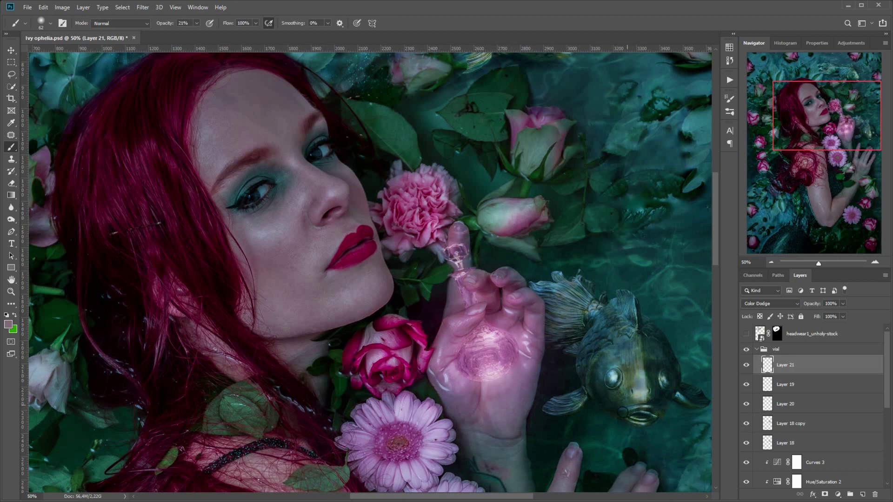
{"action": "left_click", "coordinate": [770, 261]}
{"action": "left_click", "coordinate": [770, 262]}
{"action": "left_click", "coordinate": [770, 262]}
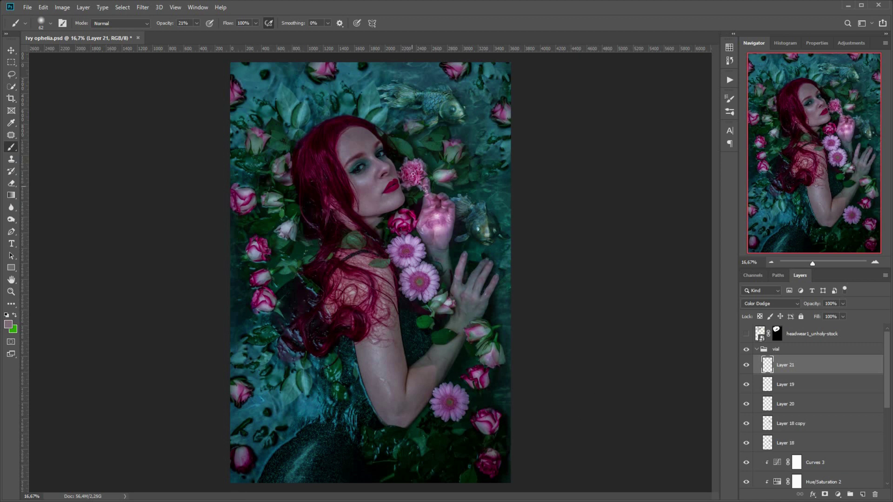
{"action": "left_click", "coordinate": [748, 367]}
{"action": "left_click", "coordinate": [748, 366]}
Step: Compare the image with Layer 19 hidden and shown, and lower that layer's opacity to 57%
{"action": "left_click", "coordinate": [748, 387]}
{"action": "left_click", "coordinate": [748, 387]}
{"action": "left_click", "coordinate": [791, 385]}
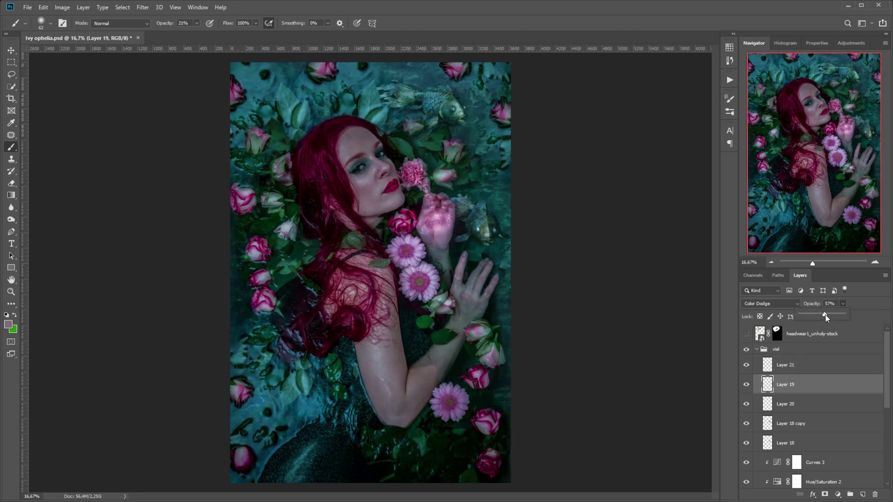
Step: On a new Soft Light layer directly above Layer 18, paint shading around the vial and hand with a dark colour sampled from the hair
{"action": "left_click", "coordinate": [874, 263]}
{"action": "left_click_drag", "start_coordinate": [829, 217], "coordinate": [829, 165]}
{"action": "left_click", "coordinate": [875, 263]}
{"action": "left_click", "coordinate": [823, 442]}
{"action": "left_click", "coordinate": [863, 494]}
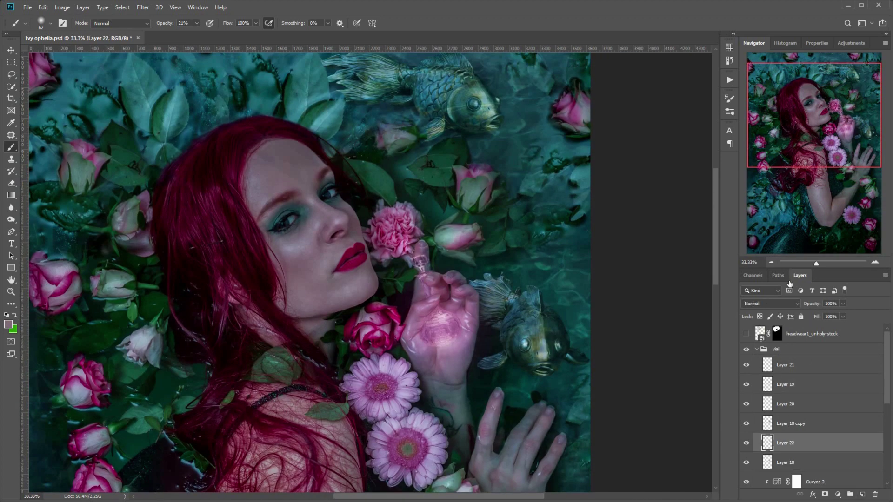
{"action": "left_click", "coordinate": [194, 302], "text": "alt"}
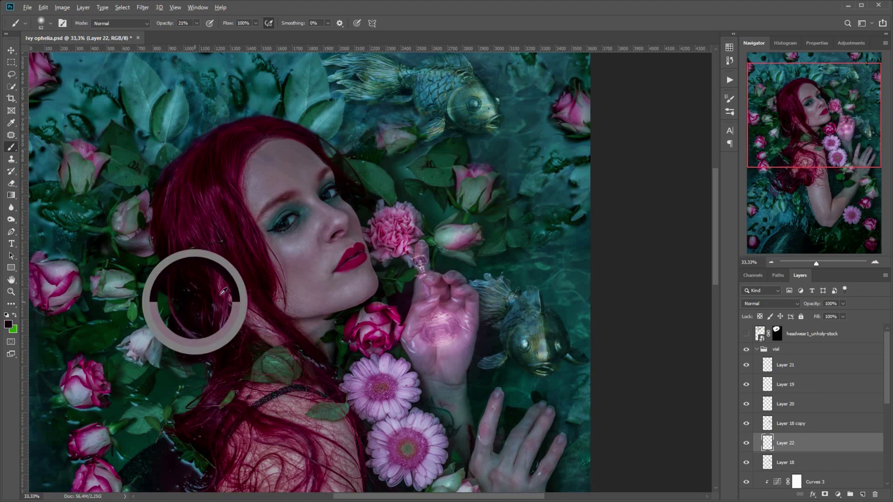
{"action": "left_click", "coordinate": [771, 303]}
{"action": "left_click", "coordinate": [762, 403]}
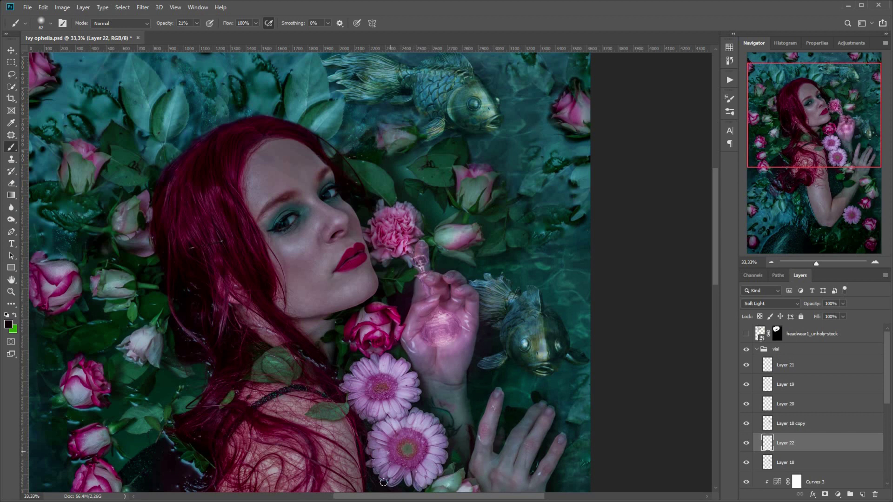
Step: Repeat the last Gaussian Blur on the dark Soft Light layer
{"action": "left_click", "coordinate": [770, 262]}
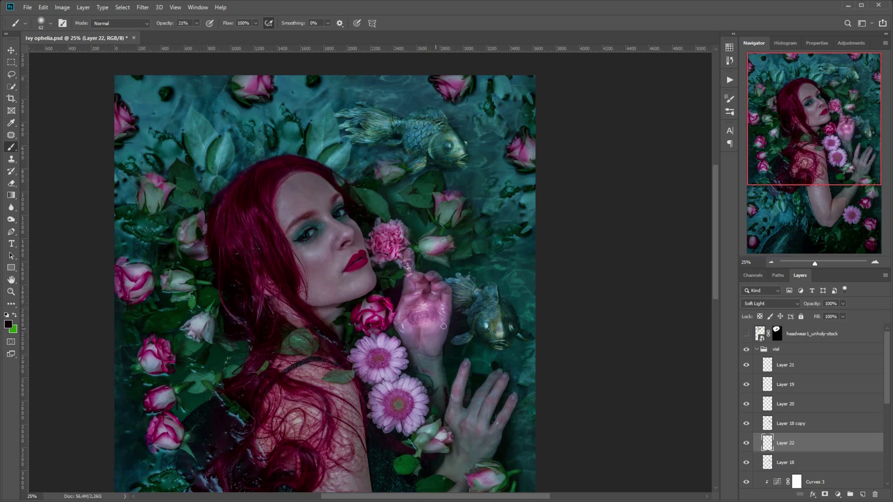
{"action": "key", "text": "ctrl+f"}
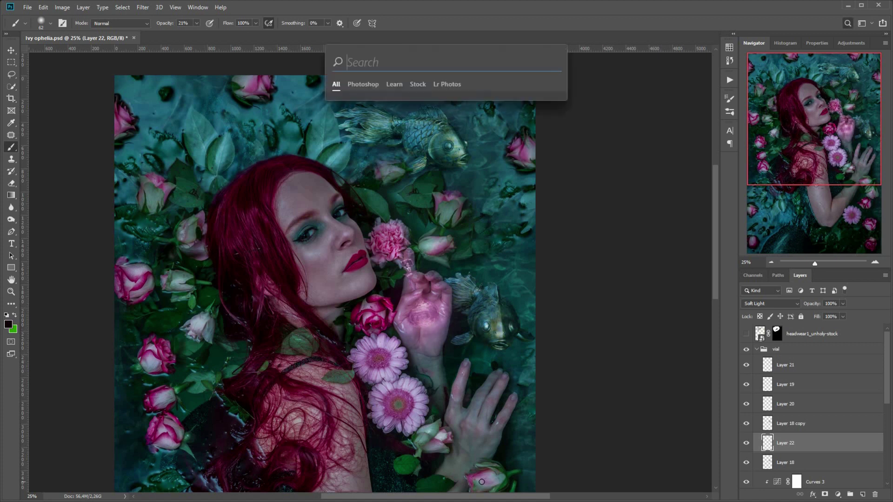
{"action": "left_click", "coordinate": [368, 2]}
{"action": "left_click", "coordinate": [143, 7]}
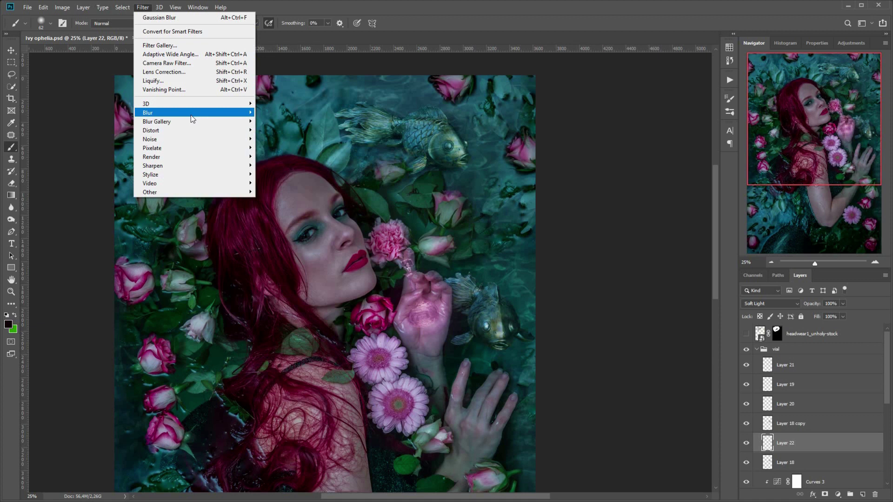
{"action": "mouse_move", "coordinate": [176, 7]}
{"action": "left_click", "coordinate": [152, 18]}
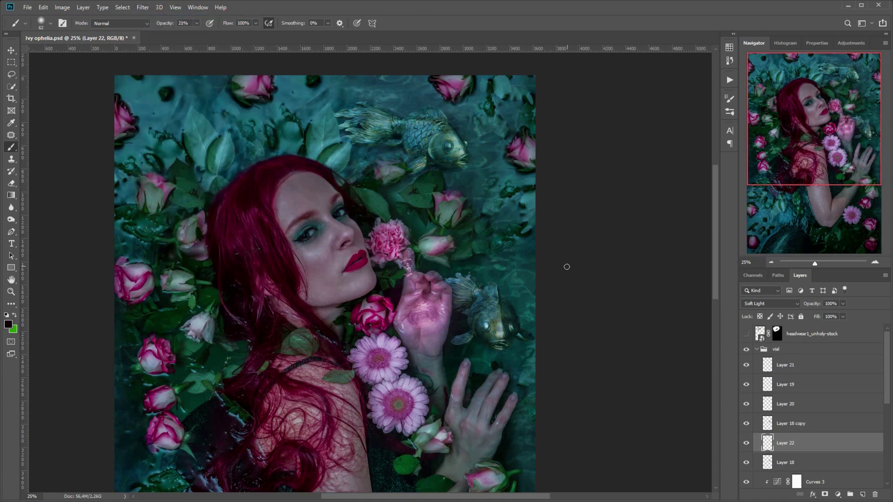
Step: Try Layer 21 at 48% opacity and return it to 100%
{"action": "left_click", "coordinate": [765, 369]}
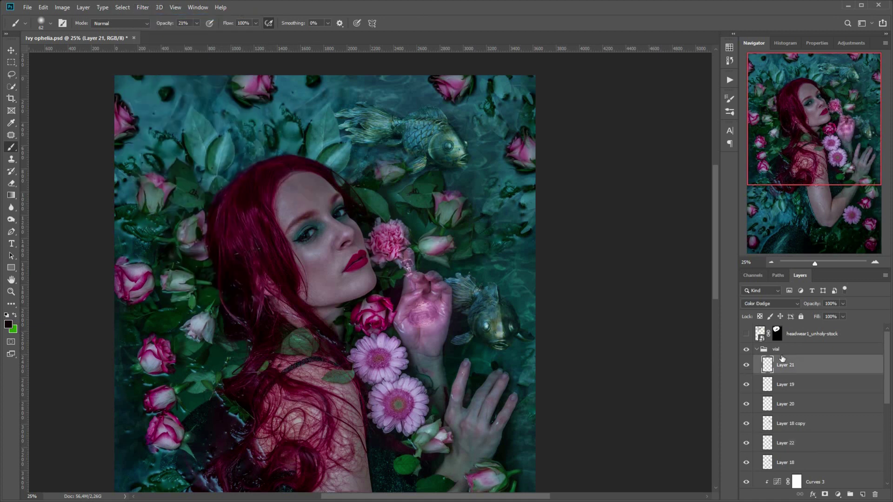
{"action": "left_click", "coordinate": [768, 384]}
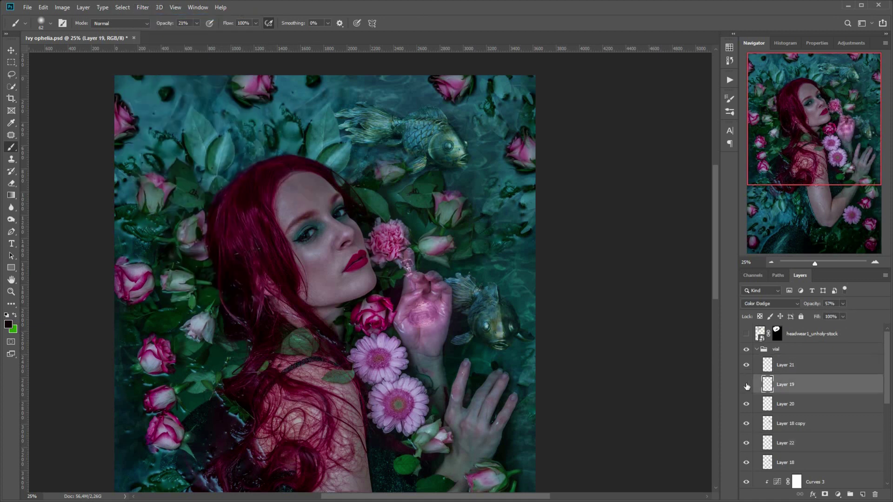
{"action": "left_click", "coordinate": [834, 314]}
{"action": "left_click", "coordinate": [791, 368]}
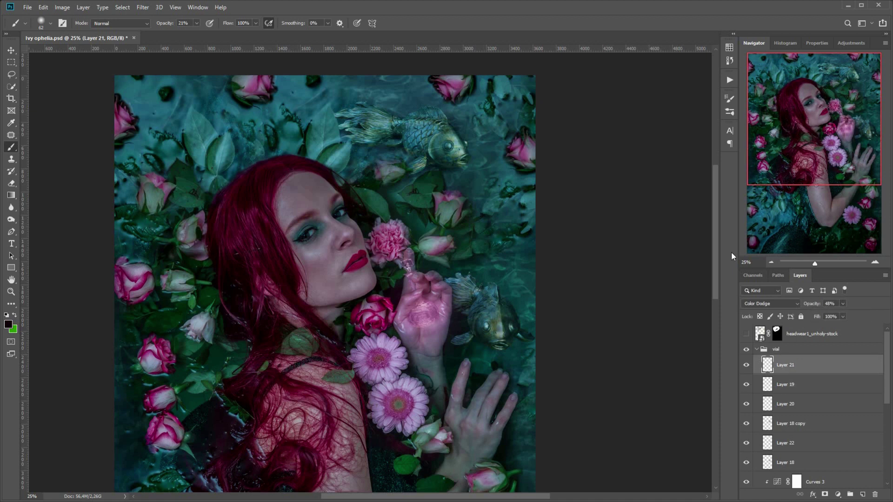
{"action": "left_click", "coordinate": [843, 303]}
{"action": "mouse_move", "coordinate": [843, 314]}
{"action": "left_mouse_down"}
{"action": "mouse_move", "coordinate": [866, 314]}
{"action": "mouse_move", "coordinate": [846, 315]}
{"action": "left_mouse_up"}
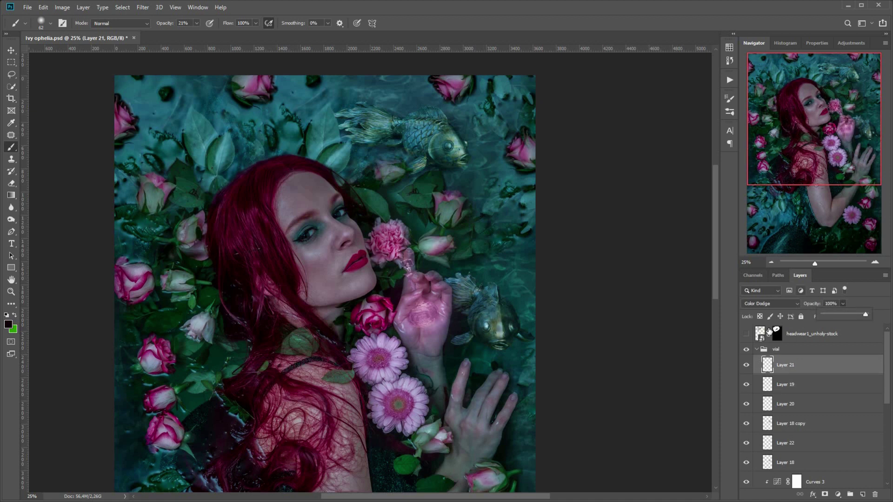
Step: Create a layer at the top of the vial group, choose the 8 px pb-small brush, and pick a light pink based on the hand's colour
{"action": "left_click", "coordinate": [863, 494]}
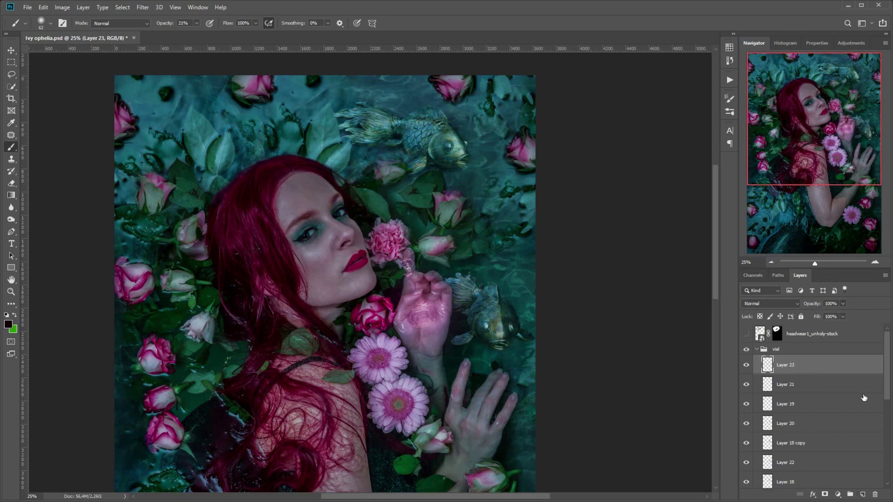
{"action": "right_click", "coordinate": [571, 321]}
{"action": "left_click", "coordinate": [547, 418]}
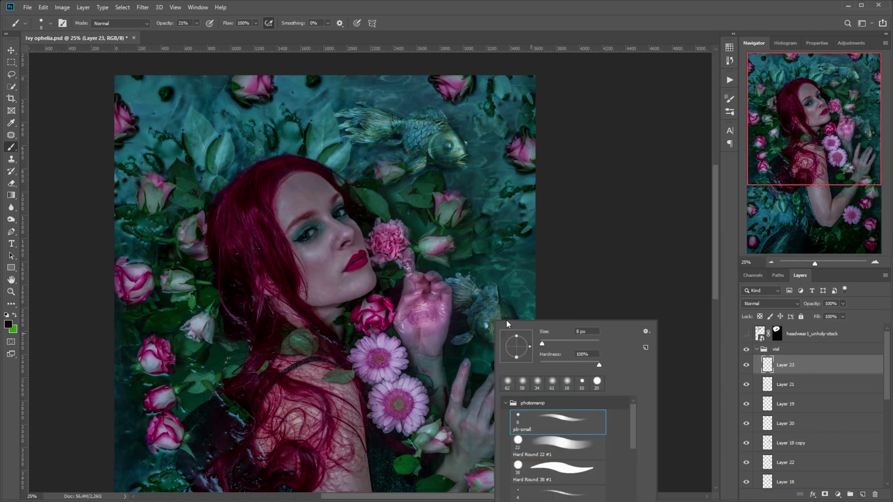
{"action": "left_click", "coordinate": [14, 315]}
{"action": "left_click", "coordinate": [8, 324]}
{"action": "left_click", "coordinate": [424, 306]}
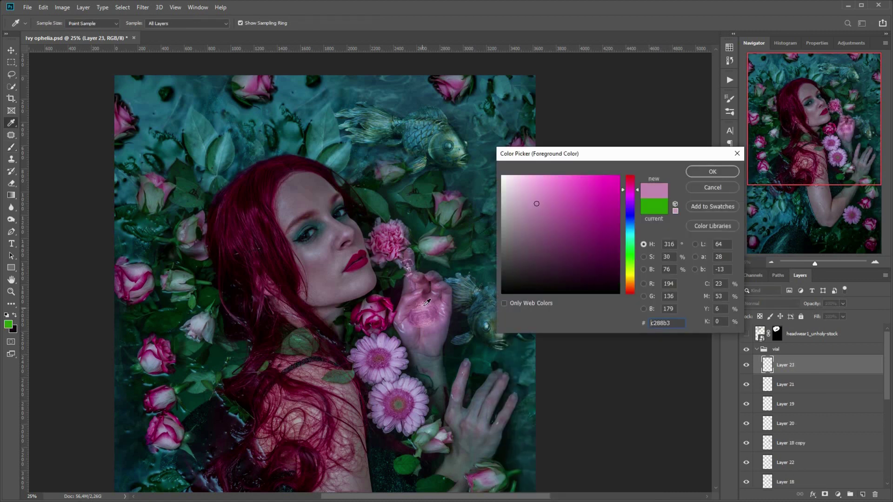
{"action": "left_click", "coordinate": [520, 185]}
{"action": "left_click", "coordinate": [712, 172]}
Step: Set the new layer to Color Dodge, paint a thin outline around the vial, and compare the whole image with the layer hidden
{"action": "key", "text": "ctrl+plus"}
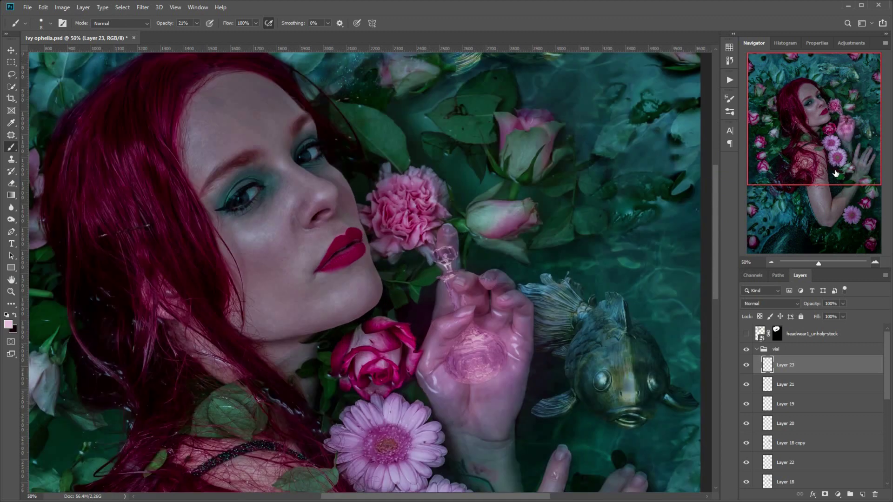
{"action": "left_click", "coordinate": [767, 305]}
{"action": "left_click", "coordinate": [759, 388]}
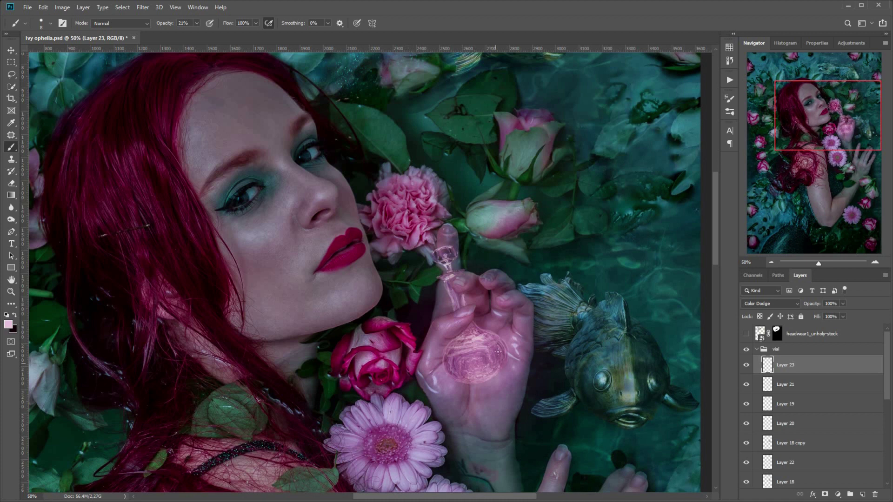
{"action": "mouse_move", "coordinate": [499, 356]}
{"action": "left_mouse_down"}
{"action": "mouse_move", "coordinate": [494, 371]}
{"action": "mouse_move", "coordinate": [507, 353]}
{"action": "left_mouse_up"}
{"action": "left_click", "coordinate": [772, 261]}
{"action": "left_click", "coordinate": [772, 261]}
{"action": "left_click", "coordinate": [772, 261]}
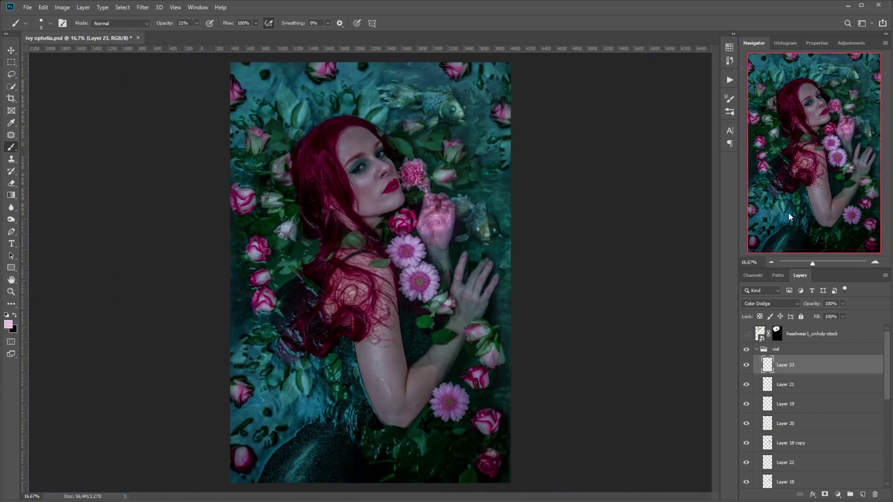
{"action": "left_click", "coordinate": [746, 366]}
{"action": "left_click", "coordinate": [746, 366]}
Step: Delete the Color Dodge outline layer and create a replacement above Layer 21 with its blend mode set to Screen
{"action": "left_click", "coordinate": [875, 263]}
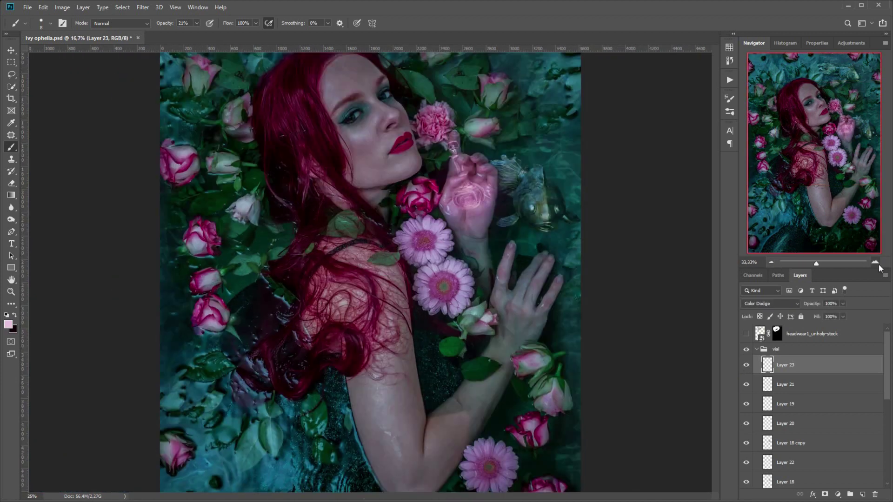
{"action": "left_click", "coordinate": [875, 262]}
{"action": "left_click", "coordinate": [876, 263]}
{"action": "left_click", "coordinate": [876, 263]}
{"action": "left_click_drag", "start_coordinate": [819, 169], "coordinate": [837, 139]}
{"action": "left_click_drag", "start_coordinate": [833, 370], "coordinate": [875, 495]}
{"action": "left_click", "coordinate": [863, 494]}
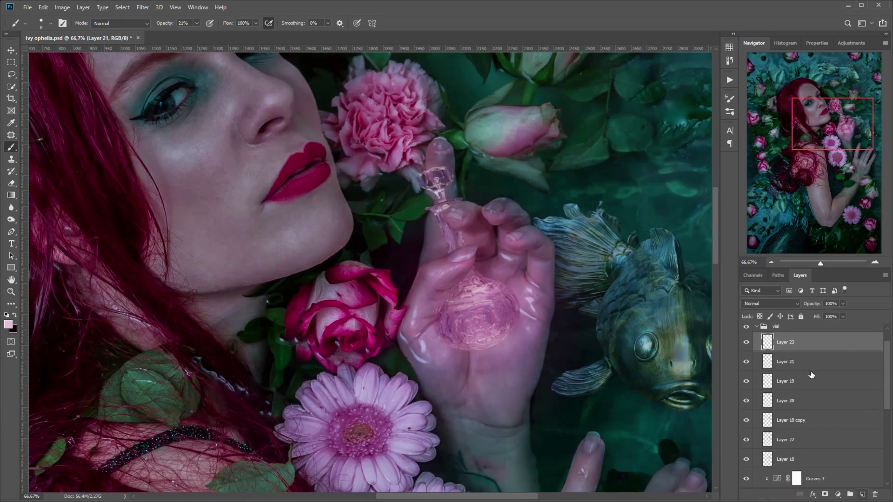
{"action": "left_click", "coordinate": [771, 303]}
{"action": "left_click", "coordinate": [758, 382]}
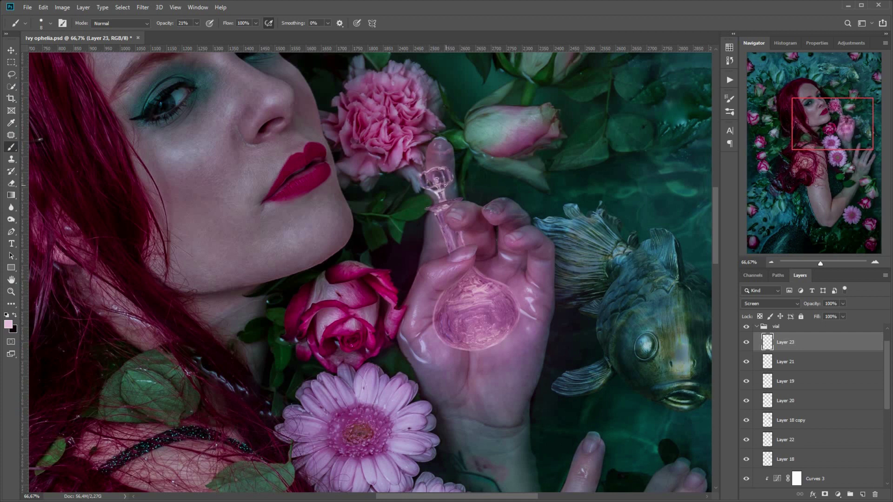
Step: Paint thin pink outlines along the vial's stopper, neck and round base, and compare with the layer hidden
{"action": "left_click_drag", "start_coordinate": [459, 198], "coordinate": [453, 198]}
{"action": "left_click", "coordinate": [747, 343]}
{"action": "left_click", "coordinate": [746, 342]}
{"action": "left_click", "coordinate": [771, 262]}
{"action": "left_click", "coordinate": [771, 262]}
{"action": "left_click", "coordinate": [771, 262]}
{"action": "left_click", "coordinate": [771, 263]}
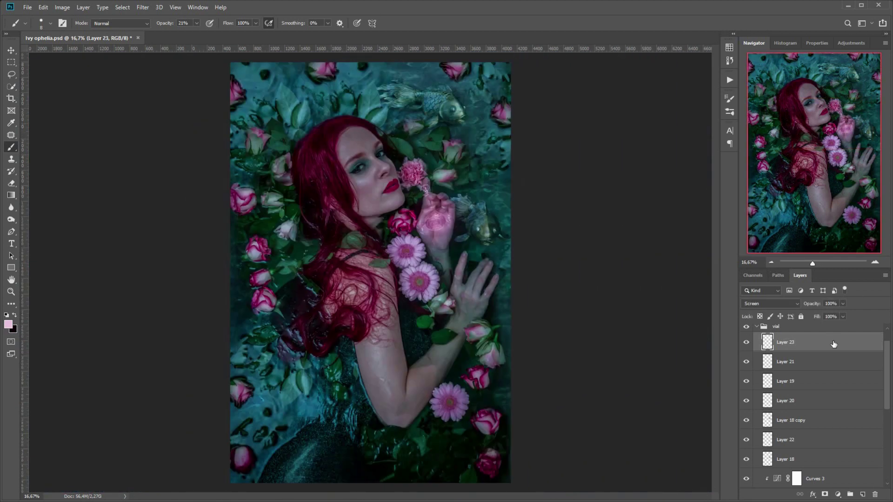
Step: Duplicate the outline layer, apply a 7.8 px Gaussian Blur to the copy, and compare with the copy hidden
{"action": "left_click_drag", "start_coordinate": [858, 345], "coordinate": [863, 495]}
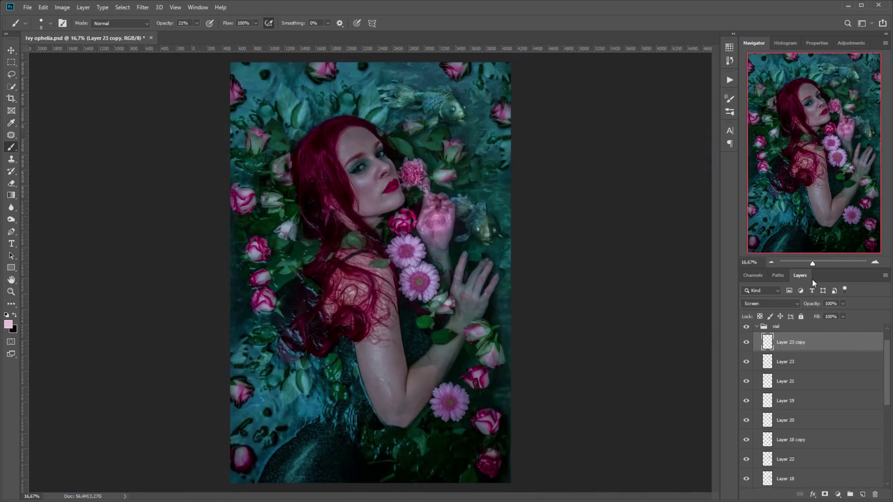
{"action": "left_click", "coordinate": [141, 11]}
{"action": "mouse_move", "coordinate": [205, 108]}
{"action": "left_click", "coordinate": [279, 148]}
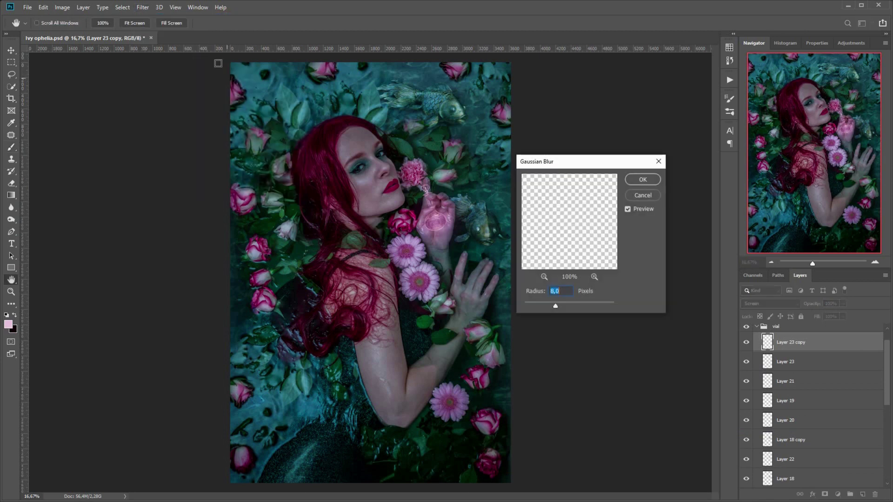
{"action": "type", "text": "30"}
{"action": "left_click_drag", "start_coordinate": [539, 306], "coordinate": [554, 306]}
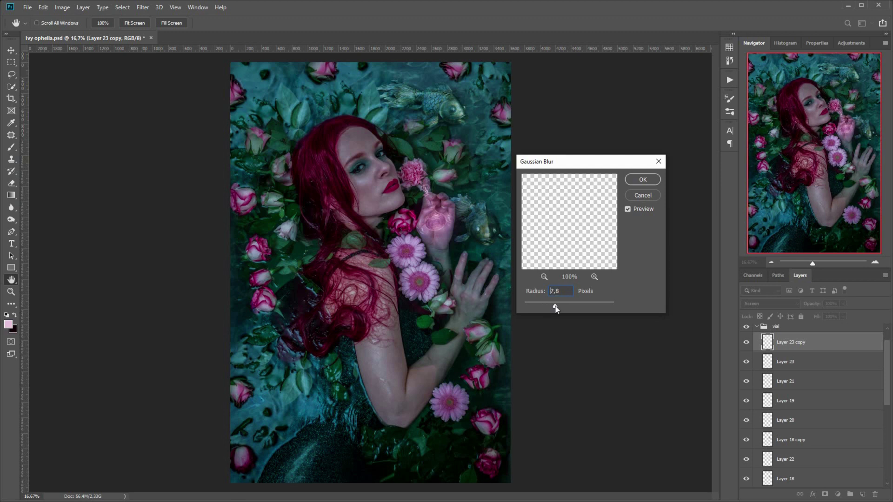
{"action": "left_click", "coordinate": [637, 185]}
{"action": "left_click", "coordinate": [747, 344]}
{"action": "left_click", "coordinate": [748, 345]}
Step: Duplicate the blurred outline copy, apply a 34.6 px Gaussian Blur to it, and compare with it hidden
{"action": "left_click_drag", "start_coordinate": [807, 339], "coordinate": [863, 494]}
{"action": "left_click", "coordinate": [143, 7]}
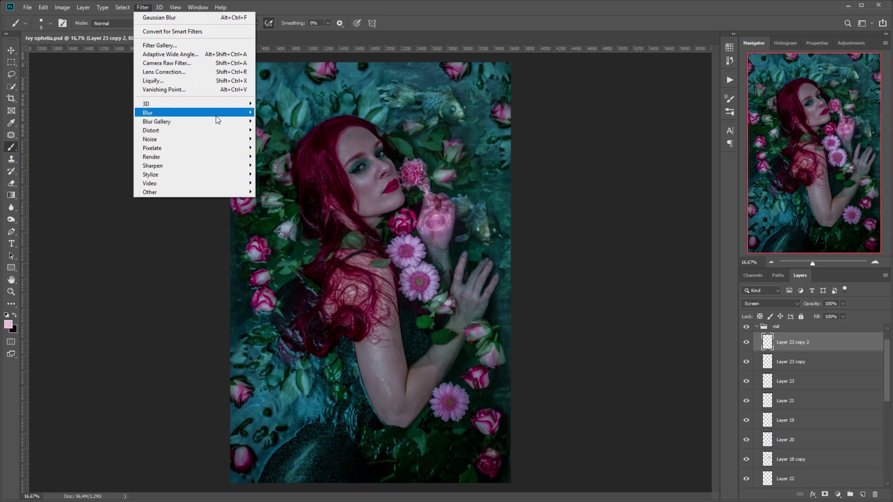
{"action": "mouse_move", "coordinate": [217, 116]}
{"action": "left_click", "coordinate": [279, 148]}
{"action": "left_click_drag", "start_coordinate": [572, 305], "coordinate": [570, 306]}
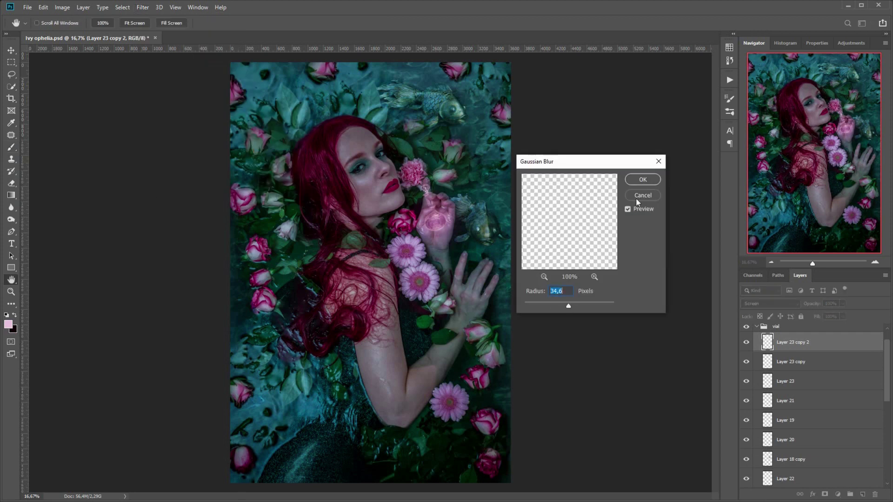
{"action": "left_click", "coordinate": [639, 182]}
{"action": "left_click", "coordinate": [746, 344]}
{"action": "left_click", "coordinate": [747, 344]}
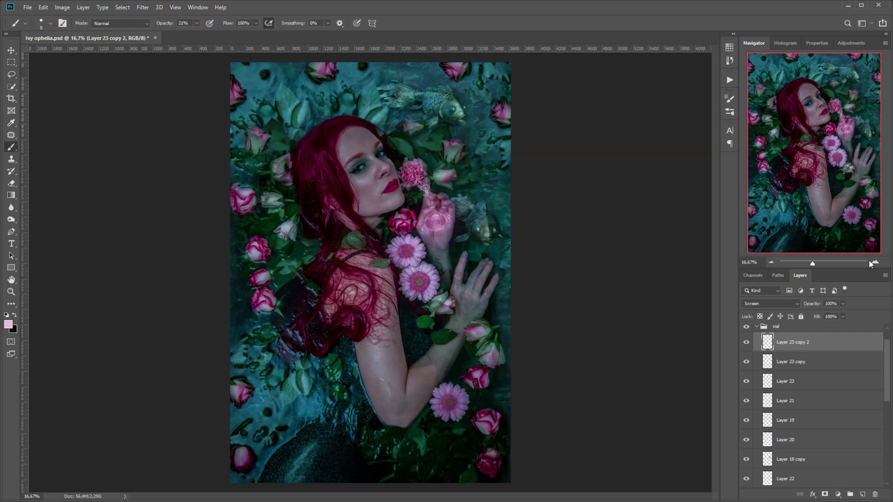
Step: Group the three vial outline layers and name the group "outline"
{"action": "left_click", "coordinate": [874, 261]}
{"action": "left_click", "coordinate": [875, 262]}
{"action": "left_click", "coordinate": [875, 261]}
{"action": "left_click_drag", "start_coordinate": [813, 155], "coordinate": [817, 122]}
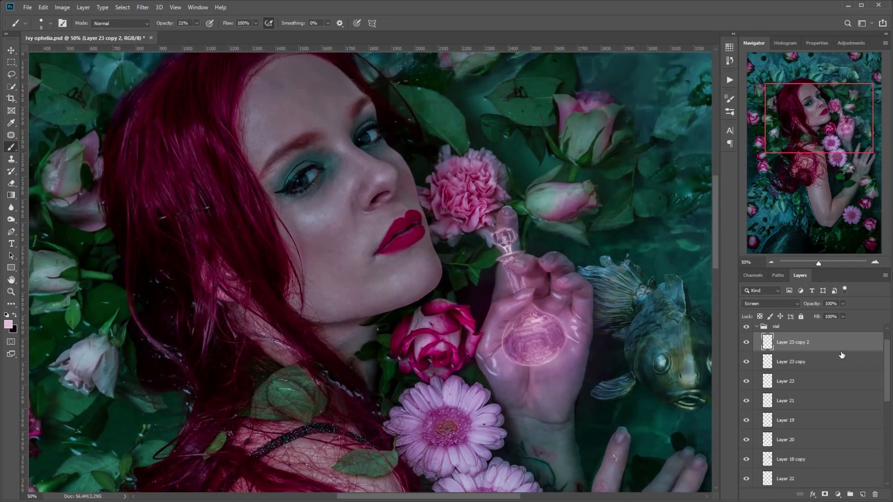
{"action": "left_click", "coordinate": [816, 375], "text": "shift"}
{"action": "key", "text": "ctrl+g"}
{"action": "double_click", "coordinate": [789, 338]}
{"action": "type", "text": "outline"}
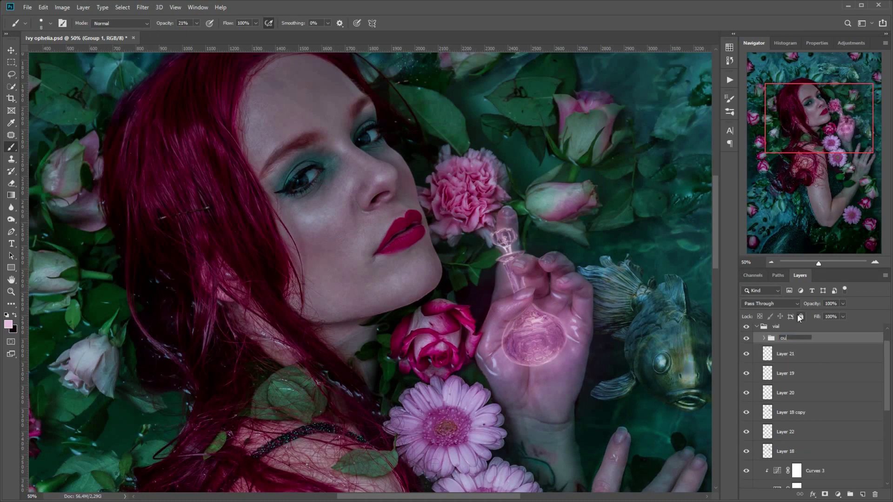
{"action": "key", "text": "Return"}
Step: Compare the vial with the outline group hidden, and move the group below Layer 20
{"action": "left_click", "coordinate": [747, 339]}
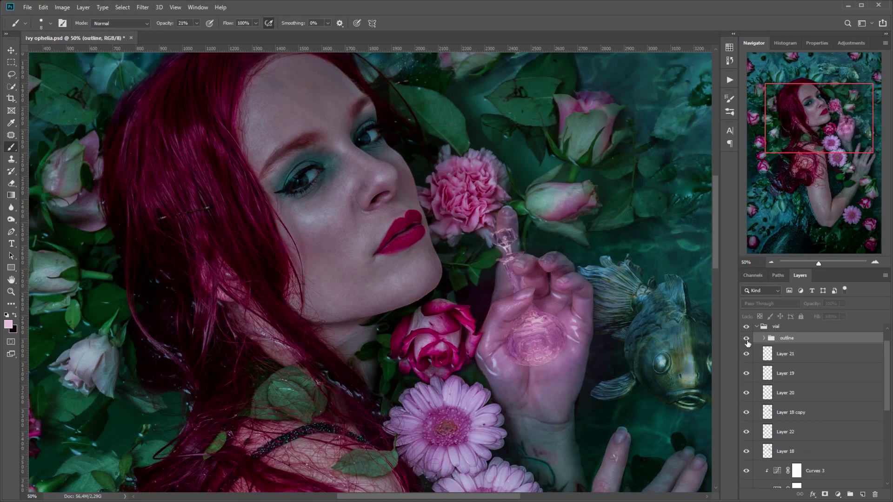
{"action": "left_click", "coordinate": [747, 339]}
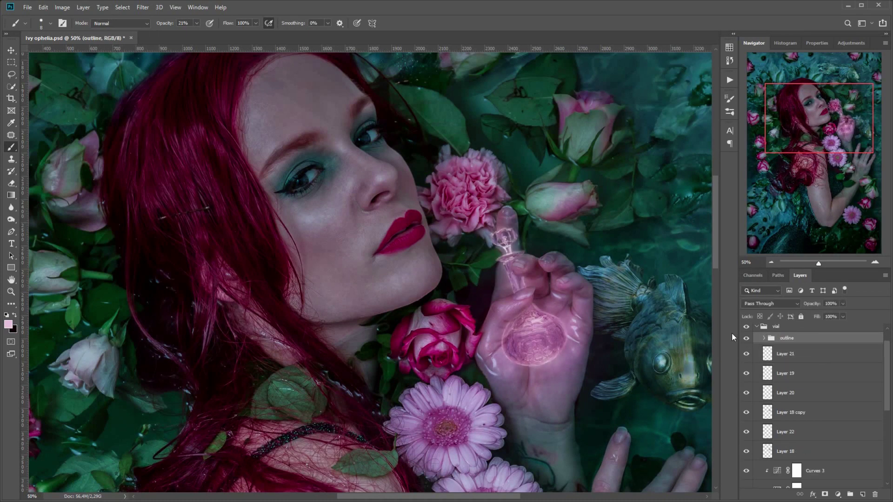
{"action": "left_click_drag", "start_coordinate": [773, 339], "coordinate": [785, 400]}
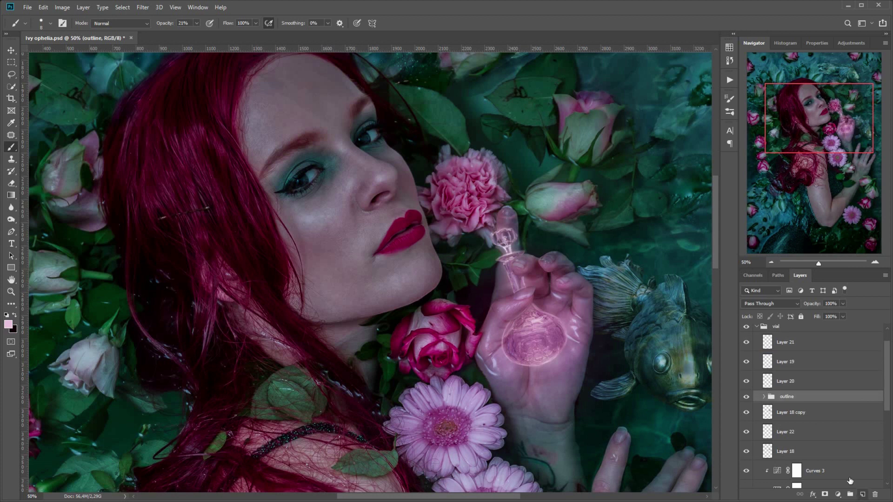
Step: On a new Screen layer above the outline group, paint glowing pink highlights on the vial's base and neck with the Hard Round 22 #1 brush
{"action": "left_click", "coordinate": [863, 495]}
{"action": "left_click", "coordinate": [794, 304]}
{"action": "left_click", "coordinate": [762, 370]}
{"action": "right_click", "coordinate": [220, 198]}
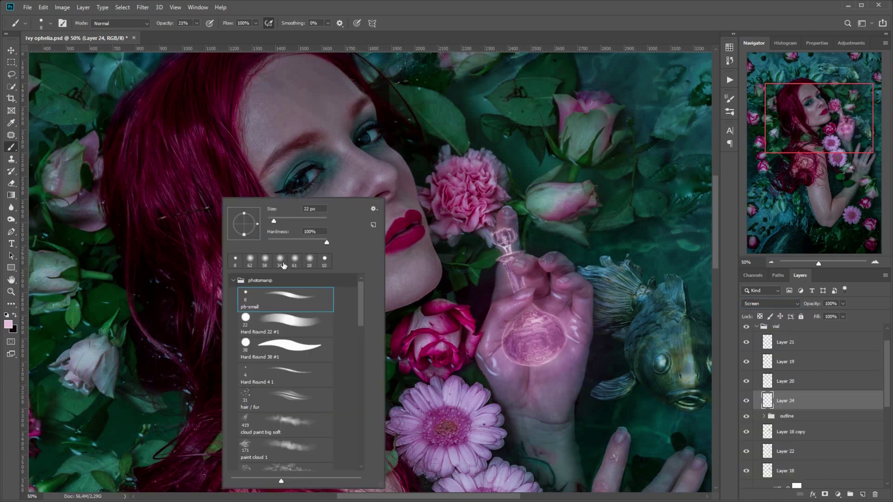
{"action": "left_click", "coordinate": [290, 321]}
{"action": "left_click", "coordinate": [548, 19]}
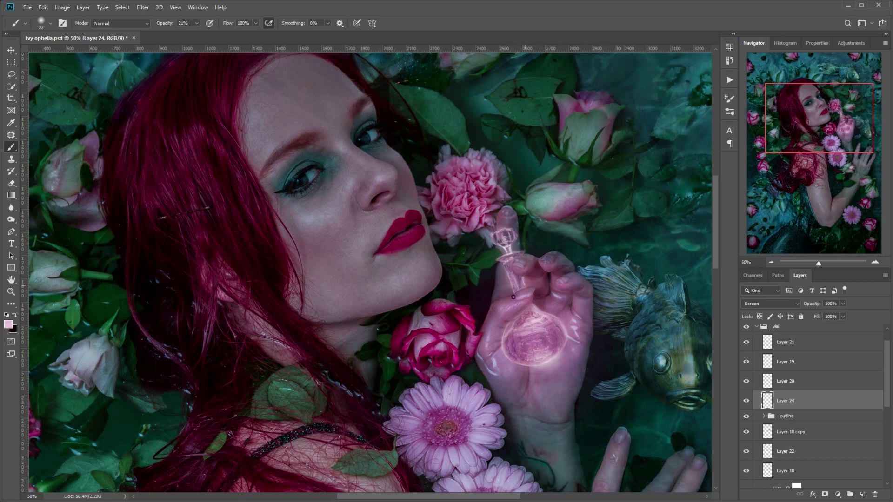
Step: Finish the pink glow on the vial's neck, compare with the Screen layer hidden, and name that layer "glow"
{"action": "left_click_drag", "start_coordinate": [496, 259], "coordinate": [519, 253]}
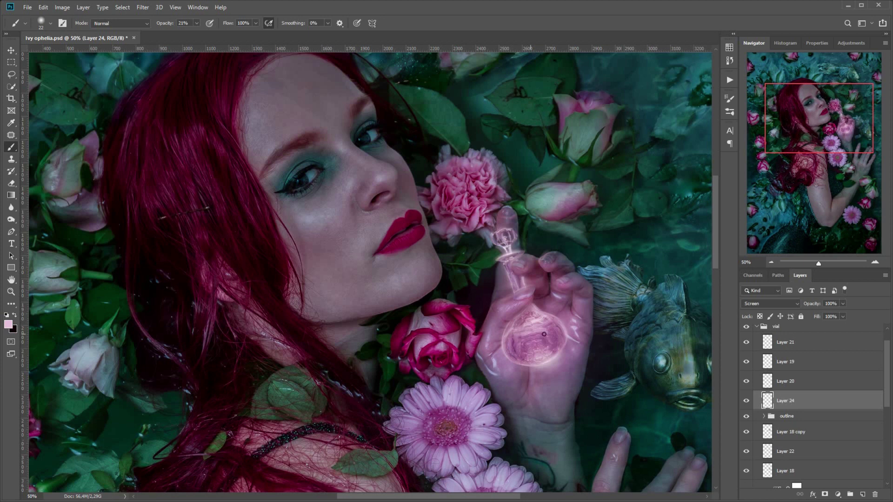
{"action": "left_click", "coordinate": [746, 401]}
{"action": "left_click", "coordinate": [746, 401]}
{"action": "double_click", "coordinate": [776, 401]}
{"action": "type", "text": "glow"}
{"action": "key", "text": "Return"}
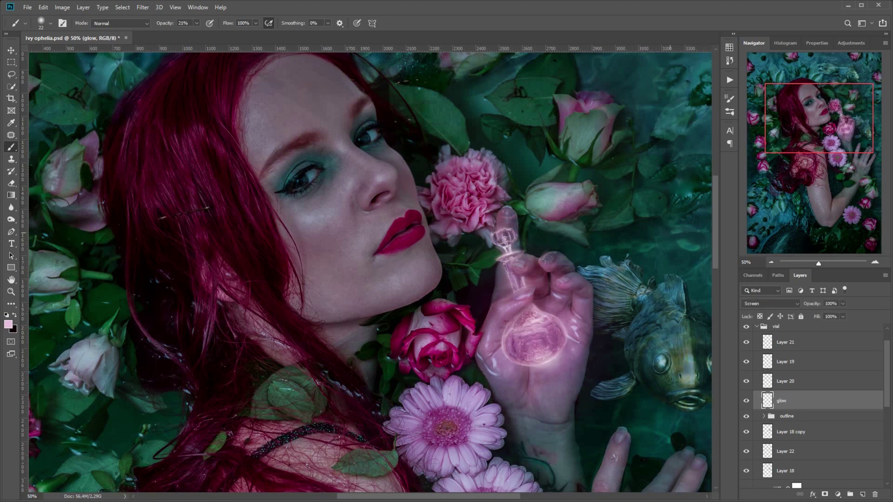
Step: Compare the vial with Layer 20, Layer 19 and Layer 21 hidden in turn
{"action": "left_click", "coordinate": [777, 381]}
{"action": "left_click", "coordinate": [747, 381]}
{"action": "left_click", "coordinate": [748, 381]}
{"action": "left_click", "coordinate": [747, 381]}
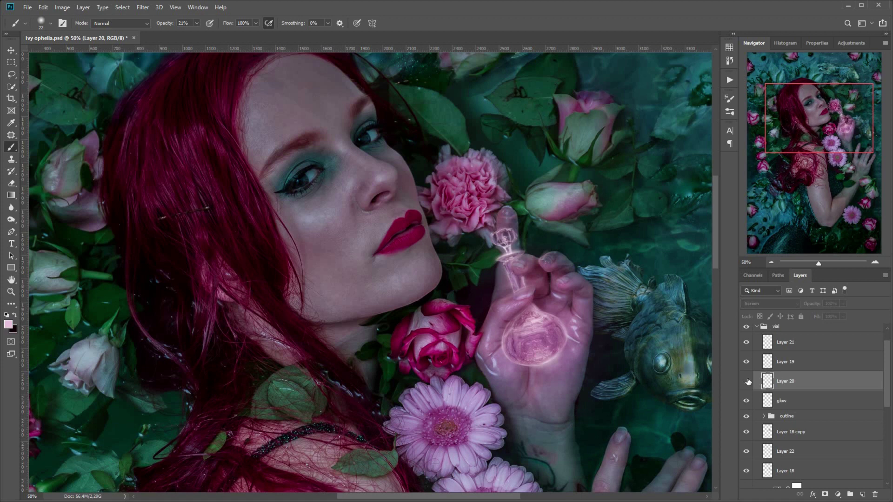
{"action": "left_click", "coordinate": [748, 364]}
{"action": "left_click", "coordinate": [748, 362]}
{"action": "left_click", "coordinate": [746, 344]}
{"action": "left_click", "coordinate": [746, 344]}
{"action": "left_click", "coordinate": [747, 363]}
{"action": "left_click", "coordinate": [747, 380]}
{"action": "left_click", "coordinate": [747, 364]}
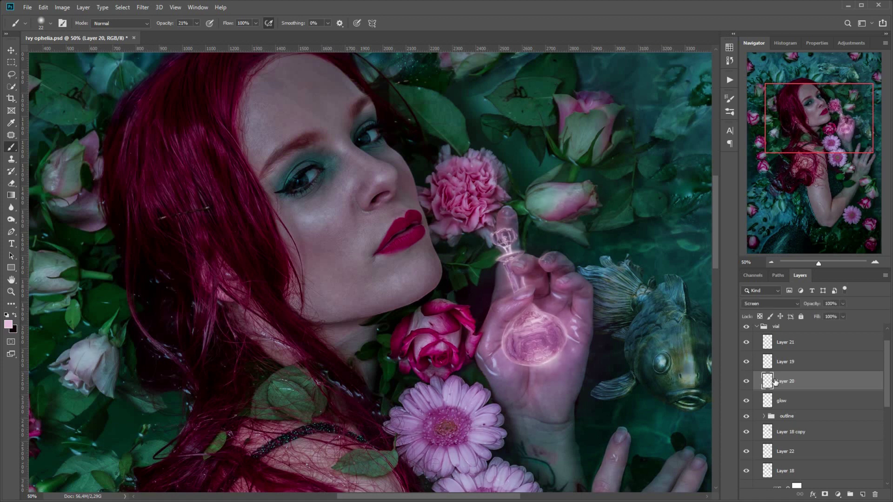
Step: Reduce the opacity of Layer 20 in the vial group
{"action": "left_click", "coordinate": [842, 303]}
{"action": "left_click_drag", "start_coordinate": [831, 313], "coordinate": [826, 316]}
{"action": "left_click", "coordinate": [821, 375]}
{"action": "left_click", "coordinate": [797, 345]}
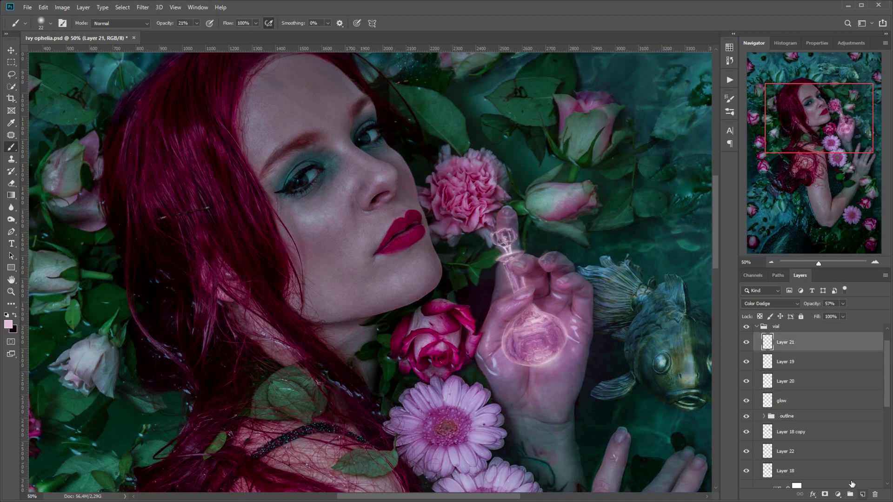
Step: Duplicate Layer 18 to the top of the vial group, above Layer 21
{"action": "left_click_drag", "start_coordinate": [791, 472], "coordinate": [762, 335]}
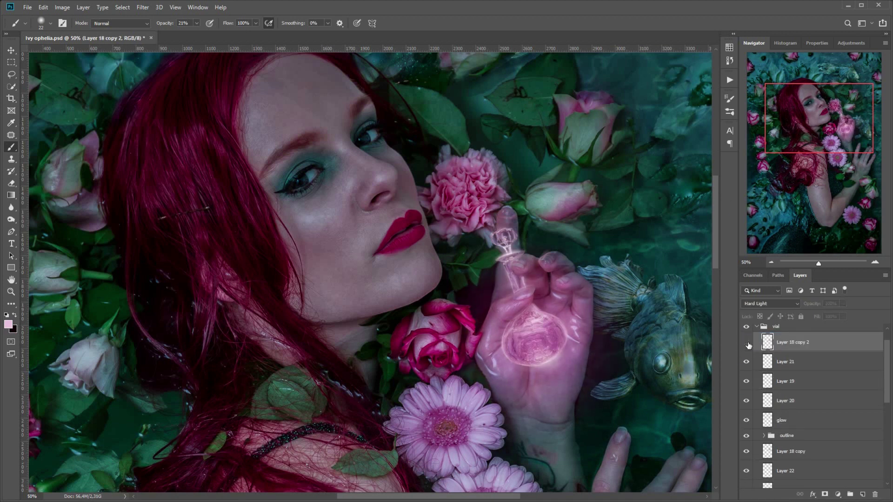
{"action": "left_click", "coordinate": [771, 262]}
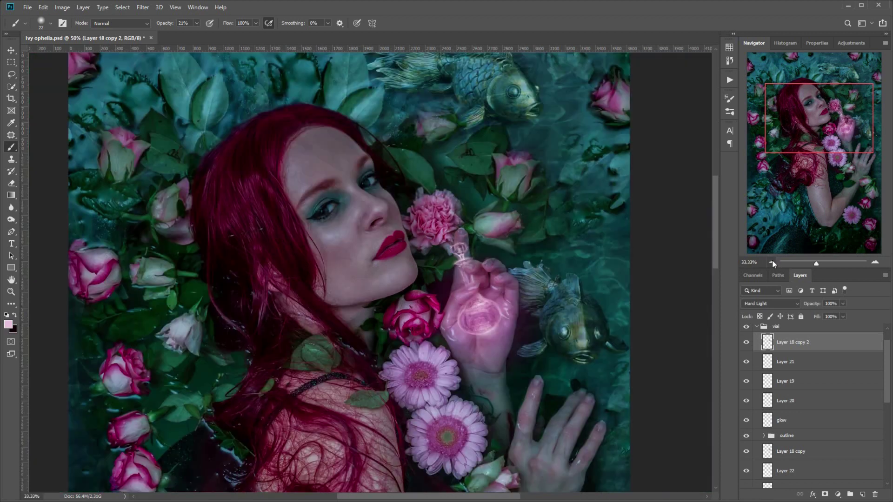
{"action": "left_click", "coordinate": [772, 262]}
{"action": "left_click", "coordinate": [771, 262]}
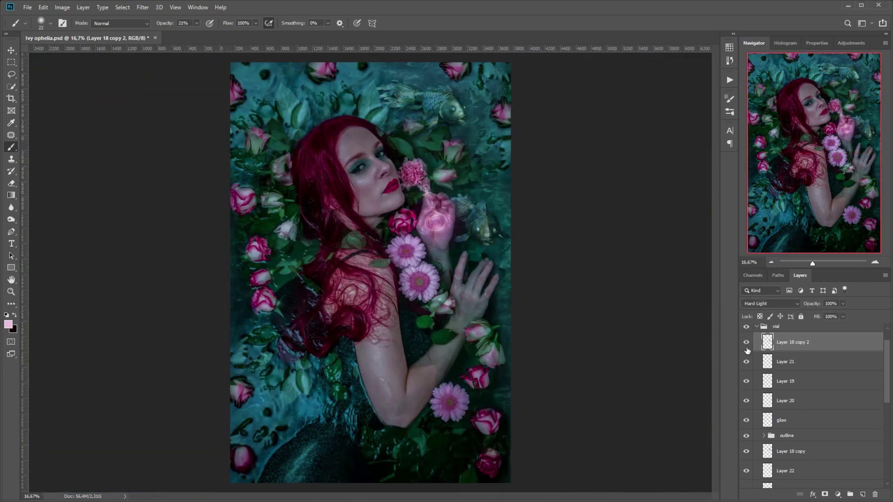
Step: Apply Hue/Saturation to the Layer 18 duplicate with Hue about +15, Saturation +22 and Lightness +14
{"action": "key", "text": "ctrl+u"}
{"action": "mouse_move", "coordinate": [624, 182]}
{"action": "left_mouse_down"}
{"action": "mouse_move", "coordinate": [635, 183]}
{"action": "mouse_move", "coordinate": [607, 183]}
{"action": "mouse_move", "coordinate": [624, 186]}
{"action": "mouse_move", "coordinate": [623, 207]}
{"action": "mouse_move", "coordinate": [631, 184]}
{"action": "left_mouse_up"}
{"action": "left_click_drag", "start_coordinate": [637, 205], "coordinate": [632, 227]}
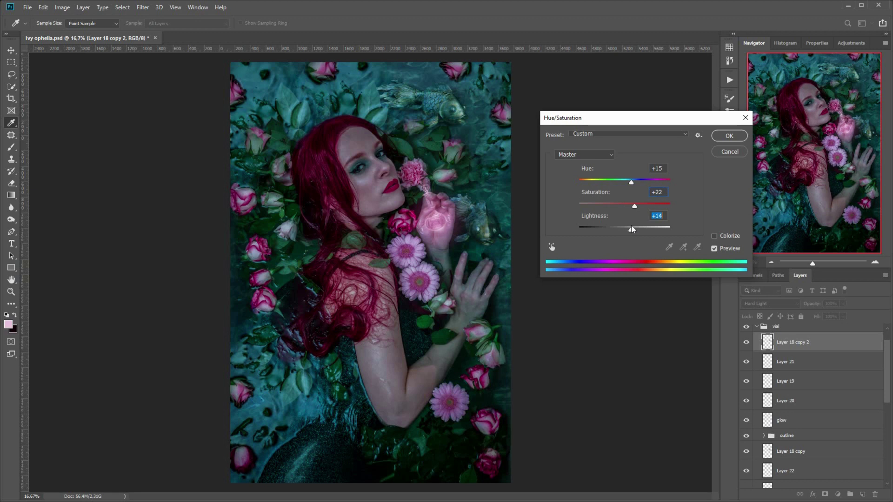
{"action": "mouse_move", "coordinate": [632, 185]}
{"action": "left_mouse_down"}
{"action": "mouse_move", "coordinate": [642, 186]}
{"action": "mouse_move", "coordinate": [632, 186]}
{"action": "left_mouse_up"}
{"action": "left_click", "coordinate": [729, 136]}
{"action": "key", "text": "b"}
{"action": "left_click", "coordinate": [829, 314]}
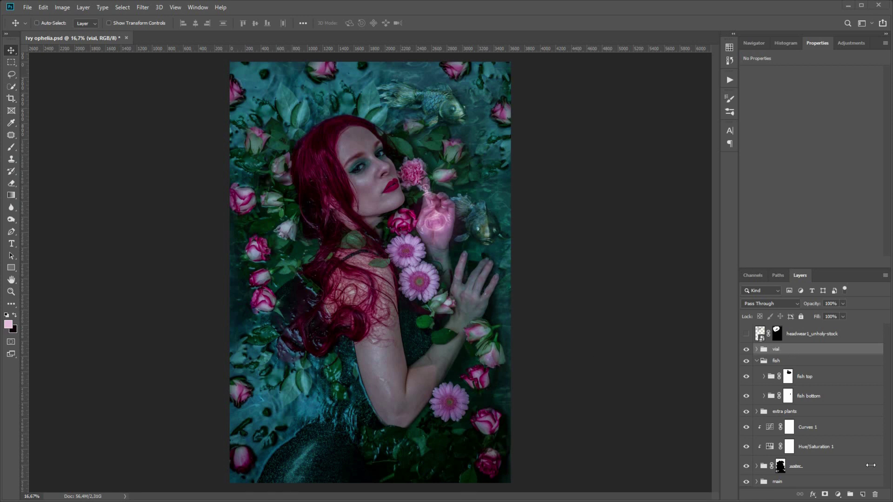
Step: On a new layer in a new group above the vial group, draw a reversed black radial gradient outward from the glowing hand
{"action": "left_click", "coordinate": [851, 495]}
{"action": "left_click", "coordinate": [863, 495]}
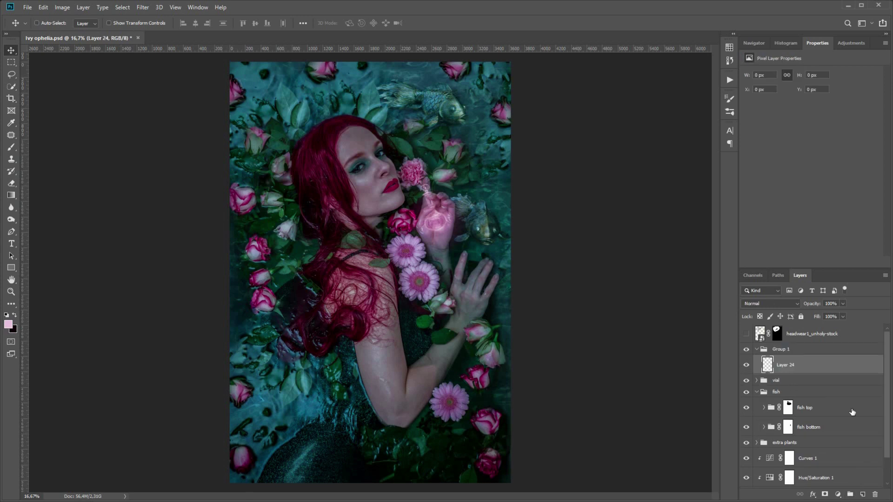
{"action": "left_click", "coordinate": [11, 195]}
{"action": "key", "text": "x"}
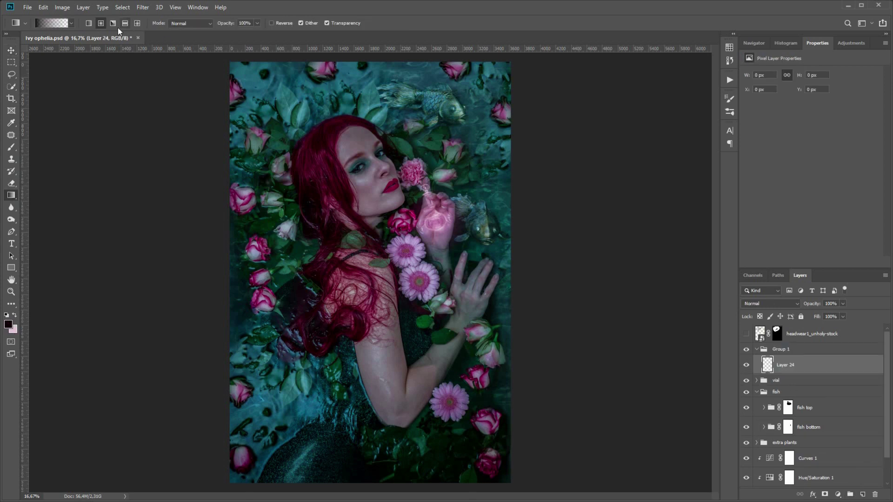
{"action": "left_click", "coordinate": [272, 23]}
{"action": "left_click_drag", "start_coordinate": [422, 213], "coordinate": [207, 447]}
{"action": "left_click", "coordinate": [791, 303]}
{"action": "left_click", "coordinate": [794, 304]}
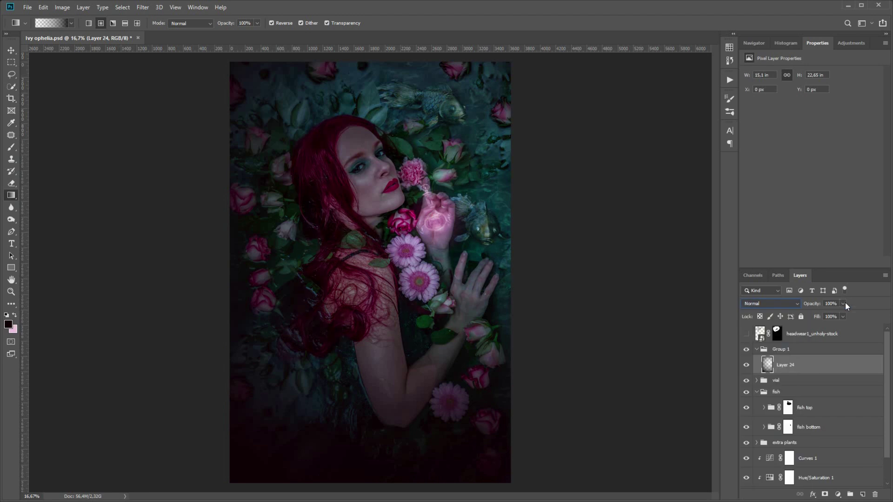
Step: Lower the dark vignette layer's opacity to 70% and compare the image with that layer hidden
{"action": "left_click", "coordinate": [843, 304]}
{"action": "left_click_drag", "start_coordinate": [822, 315], "coordinate": [837, 315]}
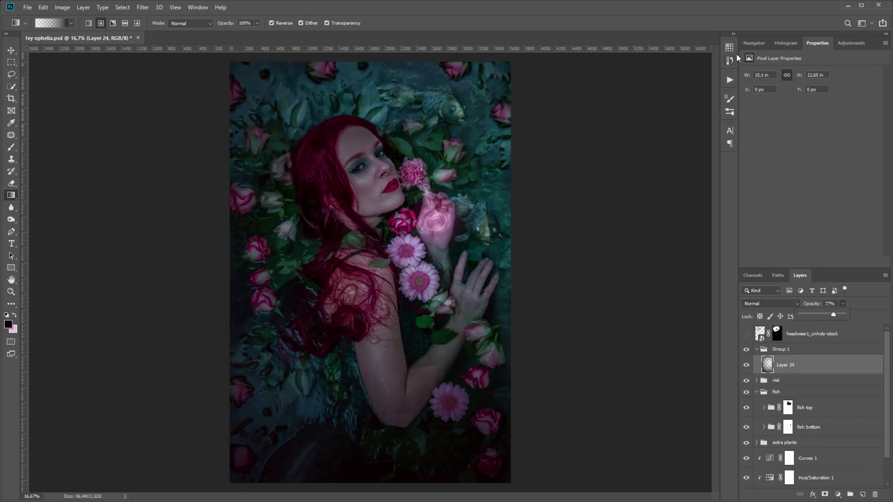
{"action": "left_click", "coordinate": [754, 43]}
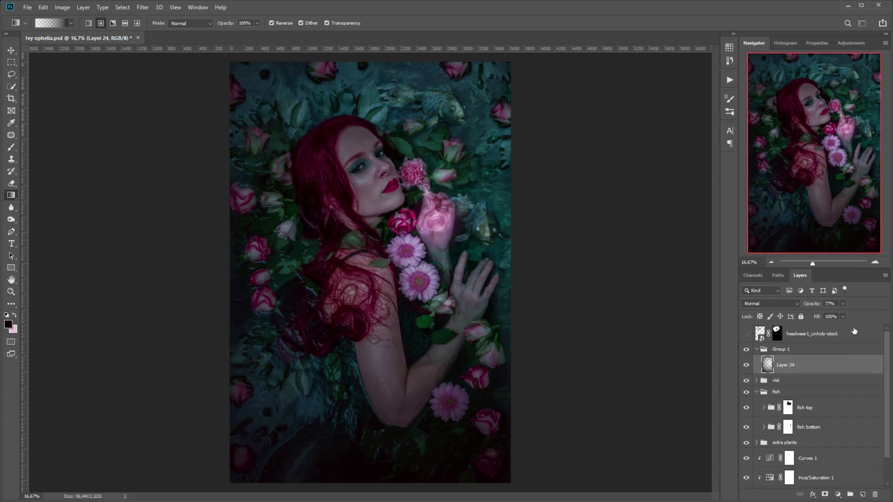
{"action": "left_click", "coordinate": [746, 365]}
{"action": "left_click", "coordinate": [746, 365]}
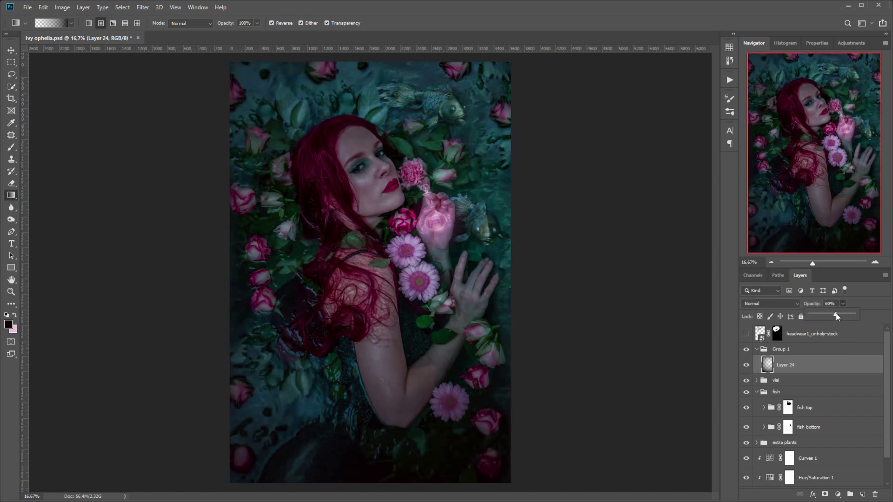
{"action": "left_click_drag", "start_coordinate": [835, 314], "coordinate": [840, 316]}
{"action": "left_click", "coordinate": [815, 368]}
Step: Try tinting the dark vignette layer using Hue/Saturation with Hue -122, Saturation +85 and Lightness -2
{"action": "key", "text": "ctrl+u"}
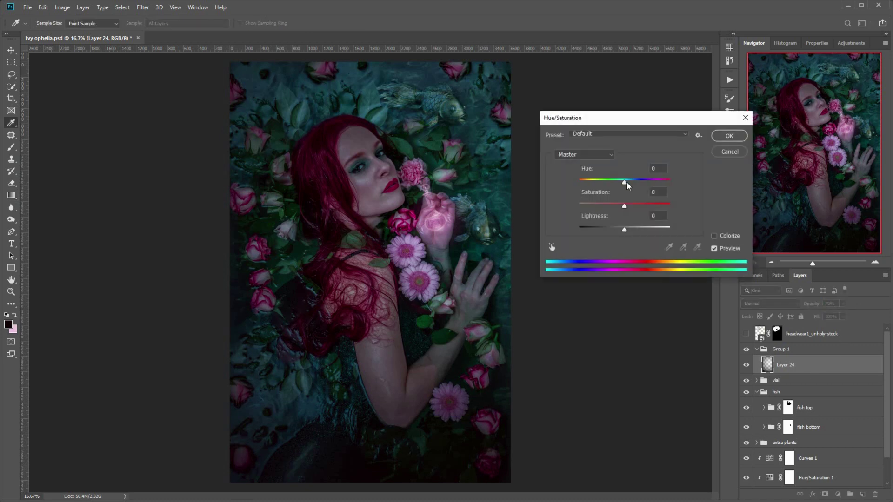
{"action": "left_click_drag", "start_coordinate": [626, 182], "coordinate": [678, 205]}
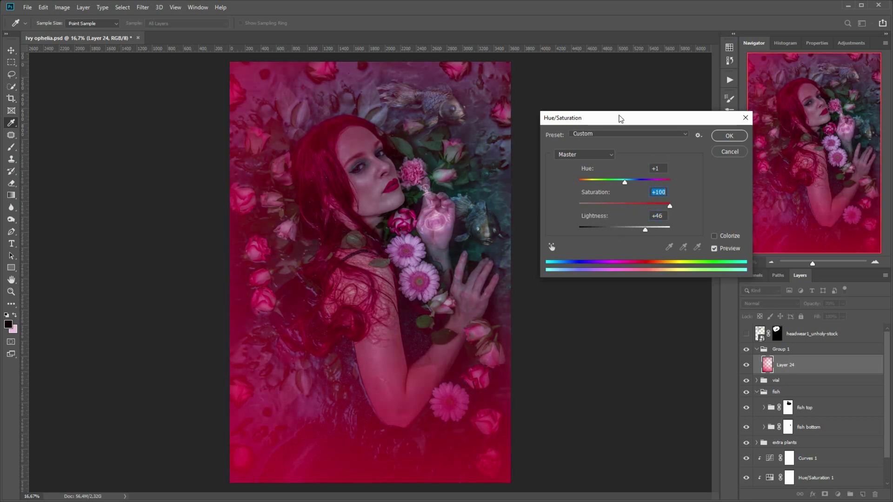
{"action": "left_click_drag", "start_coordinate": [625, 182], "coordinate": [587, 188]}
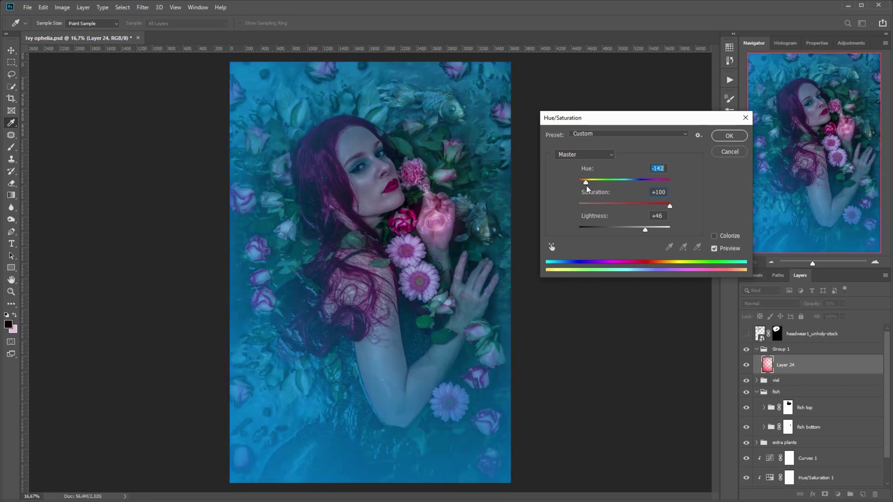
{"action": "left_click", "coordinate": [610, 206]}
{"action": "left_click_drag", "start_coordinate": [645, 230], "coordinate": [668, 212]}
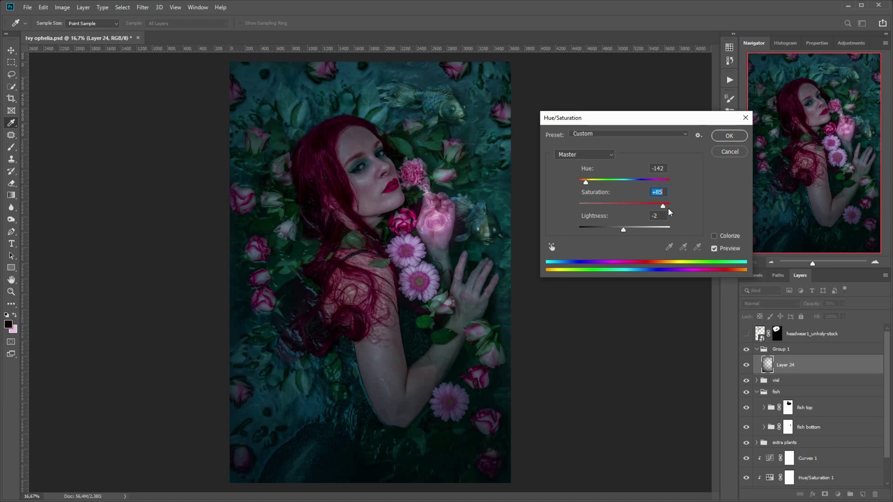
{"action": "left_click_drag", "start_coordinate": [586, 183], "coordinate": [590, 185]}
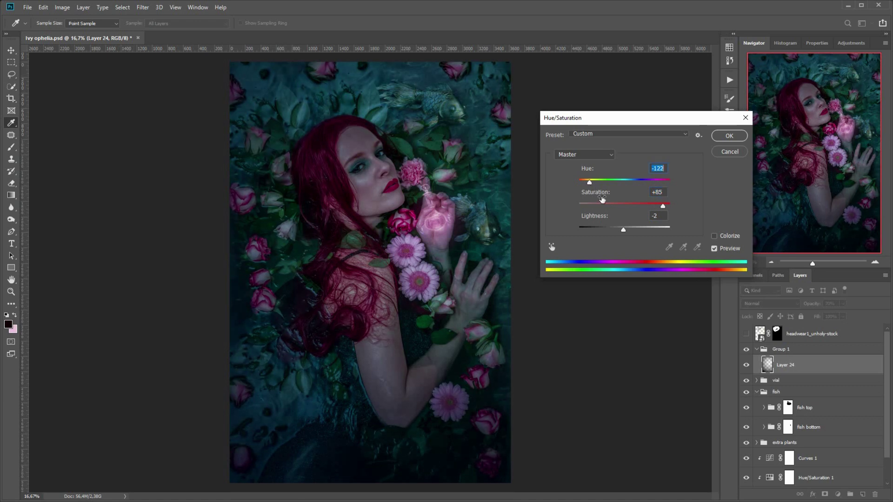
{"action": "left_click", "coordinate": [728, 136]}
Step: Compare the history states before and after the vignette's Hue/Saturation change, and revert to the one before it
{"action": "left_click", "coordinate": [729, 60]}
{"action": "left_click", "coordinate": [676, 104]}
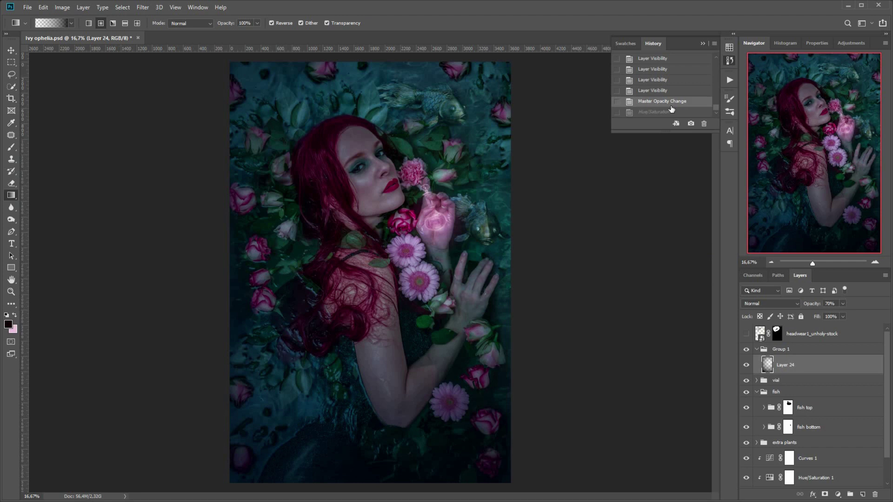
{"action": "left_click", "coordinate": [656, 113]}
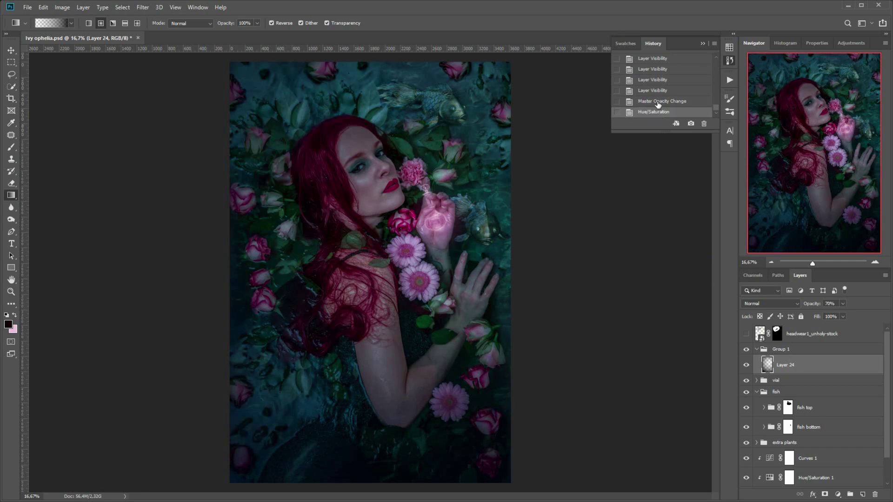
{"action": "left_click", "coordinate": [659, 105]}
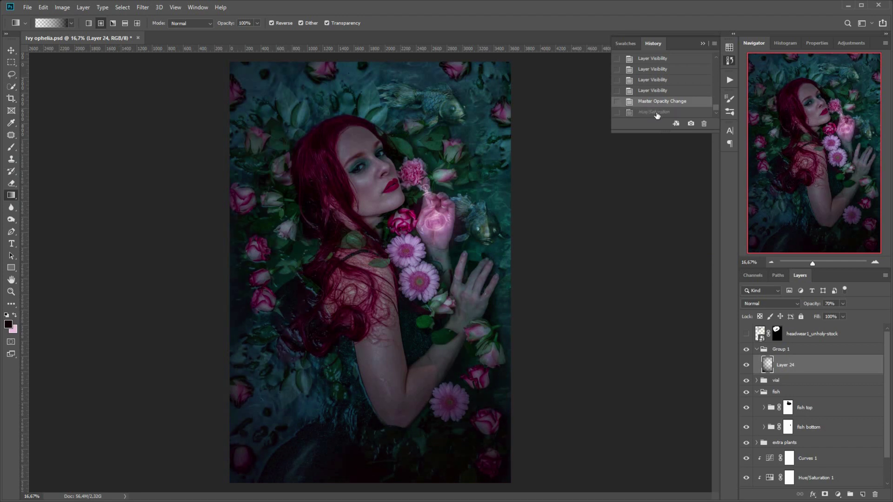
{"action": "left_click", "coordinate": [659, 114]}
{"action": "left_click", "coordinate": [661, 104]}
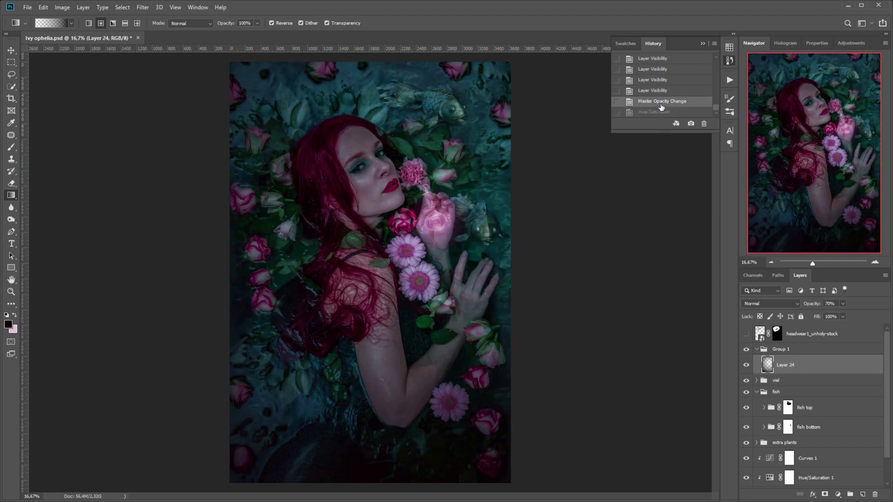
{"action": "left_click", "coordinate": [703, 43]}
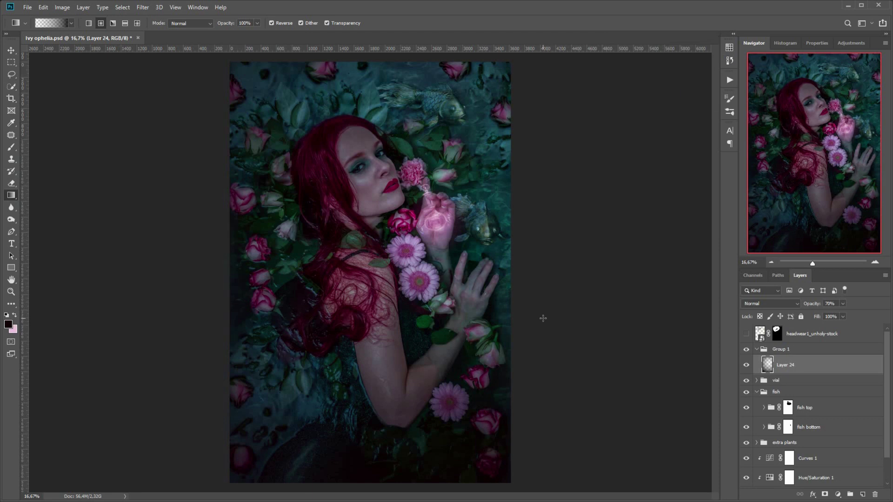
{"action": "left_click", "coordinate": [730, 60]}
{"action": "left_click", "coordinate": [668, 112]}
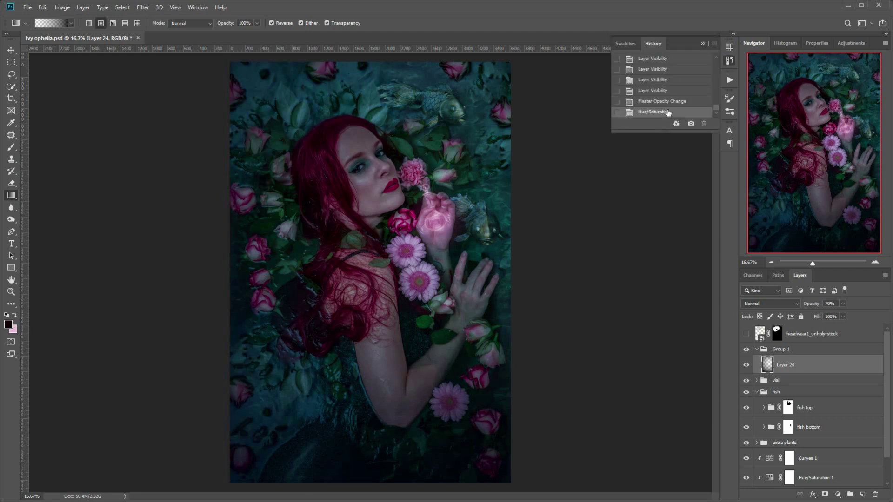
{"action": "left_click", "coordinate": [674, 101]}
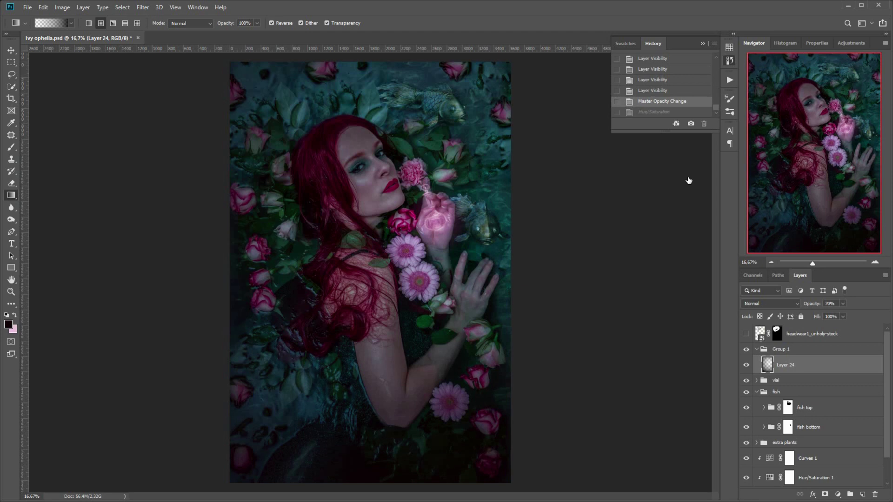
{"action": "left_click", "coordinate": [703, 44]}
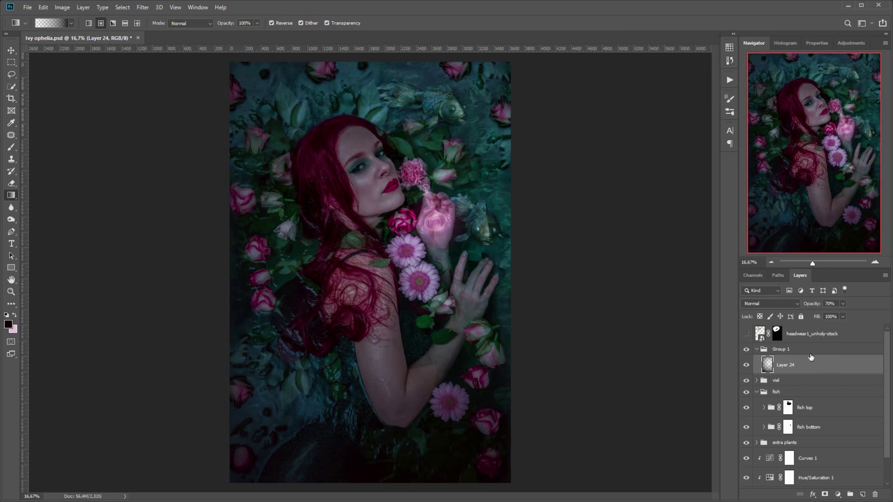
Step: On a new Soft Light layer above the vignette, draw a non-reversed pink radial gradient from the glowing hand toward the upper edge
{"action": "left_click", "coordinate": [862, 494]}
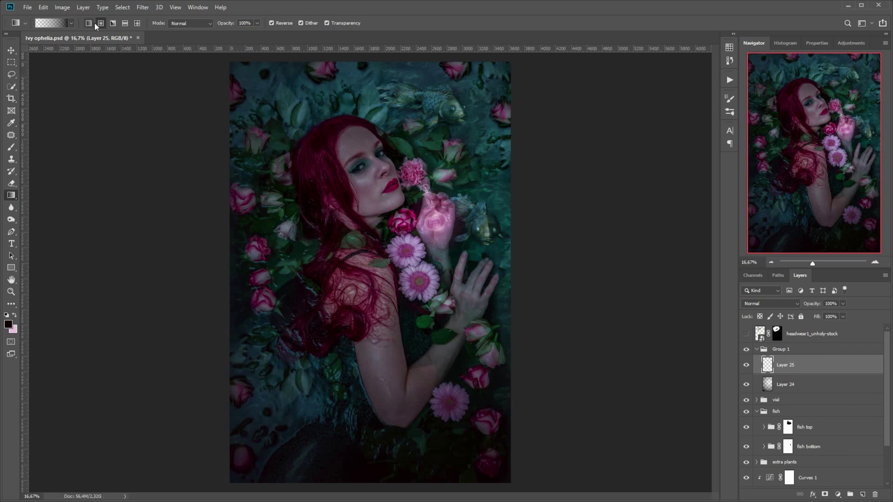
{"action": "left_click", "coordinate": [274, 23]}
{"action": "left_click", "coordinate": [14, 315]}
{"action": "left_click_drag", "start_coordinate": [432, 216], "coordinate": [356, 34]}
{"action": "left_click", "coordinate": [771, 303]}
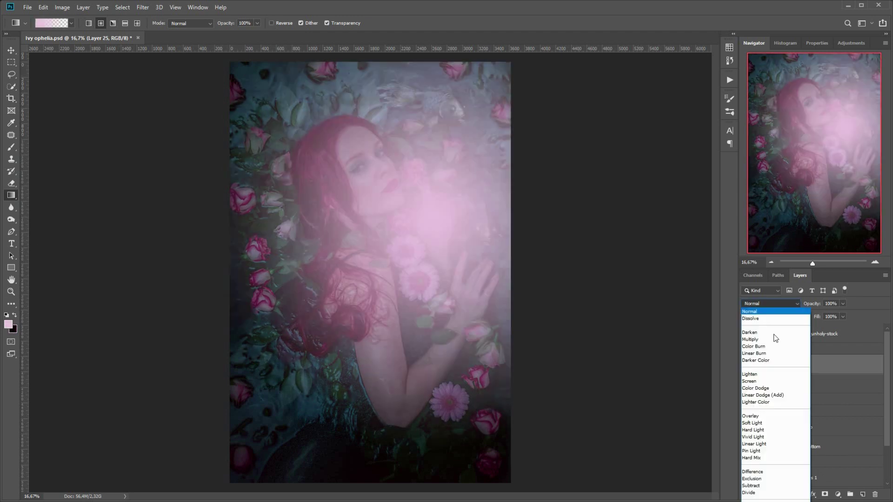
{"action": "left_click", "coordinate": [753, 424]}
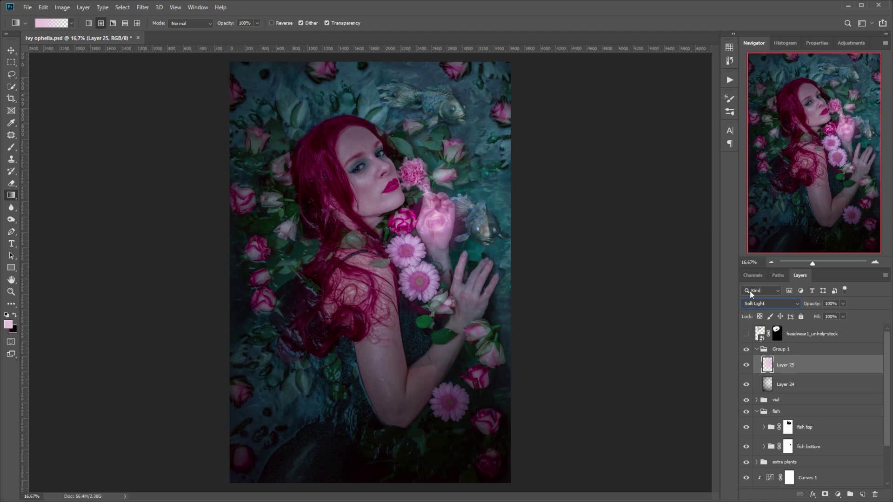
Step: Apply Hue/Saturation to the pink gradient layer with Hue +33, Saturation +28 and Lightness -22, and compare with the layer hidden
{"action": "key", "text": "ctrl+u"}
{"action": "left_click", "coordinate": [606, 228]}
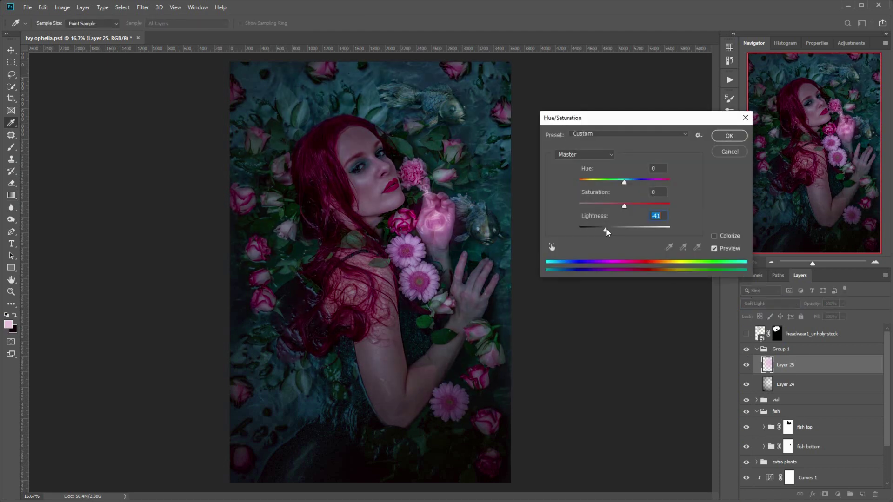
{"action": "left_click", "coordinate": [653, 206]}
{"action": "mouse_move", "coordinate": [626, 185]}
{"action": "left_mouse_down"}
{"action": "mouse_move", "coordinate": [650, 186]}
{"action": "mouse_move", "coordinate": [609, 186]}
{"action": "mouse_move", "coordinate": [674, 186]}
{"action": "mouse_move", "coordinate": [612, 185]}
{"action": "mouse_move", "coordinate": [626, 186]}
{"action": "left_mouse_up"}
{"action": "left_click_drag", "start_coordinate": [606, 230], "coordinate": [615, 231]}
{"action": "left_click_drag", "start_coordinate": [626, 184], "coordinate": [637, 209]}
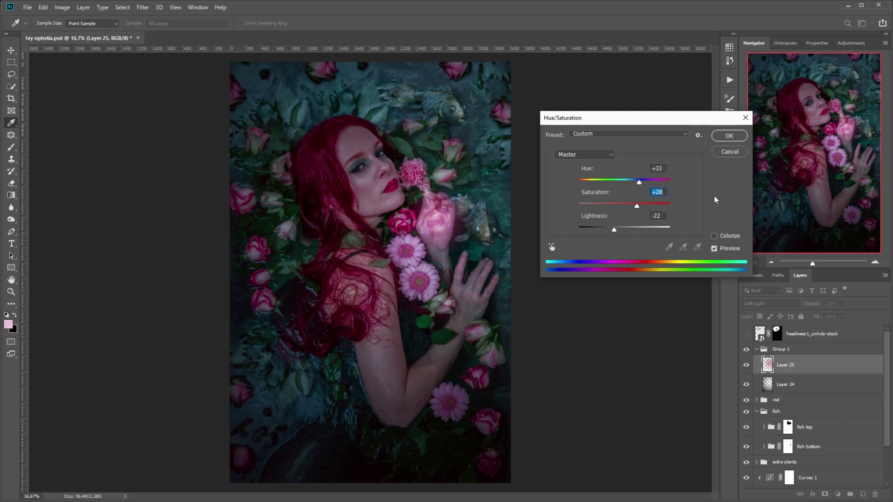
{"action": "left_click", "coordinate": [731, 135]}
{"action": "left_click", "coordinate": [747, 367]}
{"action": "left_click", "coordinate": [747, 368]}
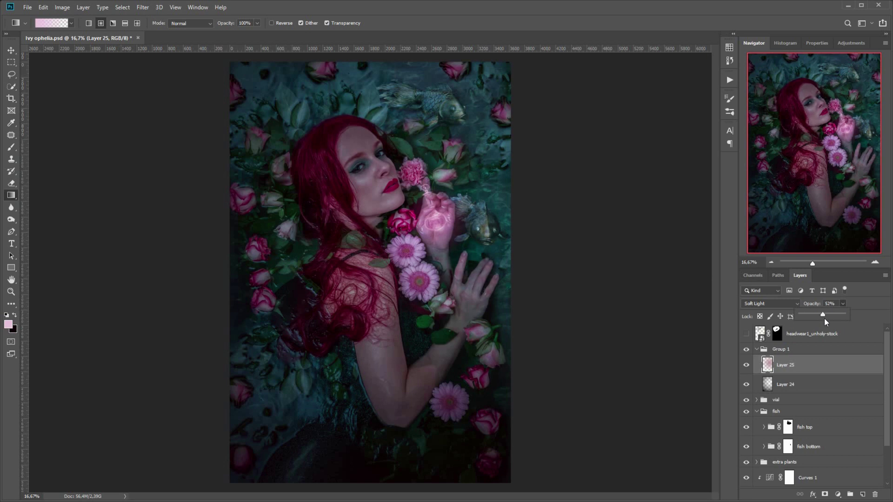
Step: Apply Hue/Saturation to the pink gradient layer with Hue +6, Saturation +23 and Lightness -29, and compare with the layer hidden
{"action": "left_click", "coordinate": [746, 366]}
{"action": "left_click", "coordinate": [746, 366]}
{"action": "left_click", "coordinate": [746, 365]}
{"action": "left_click", "coordinate": [747, 367]}
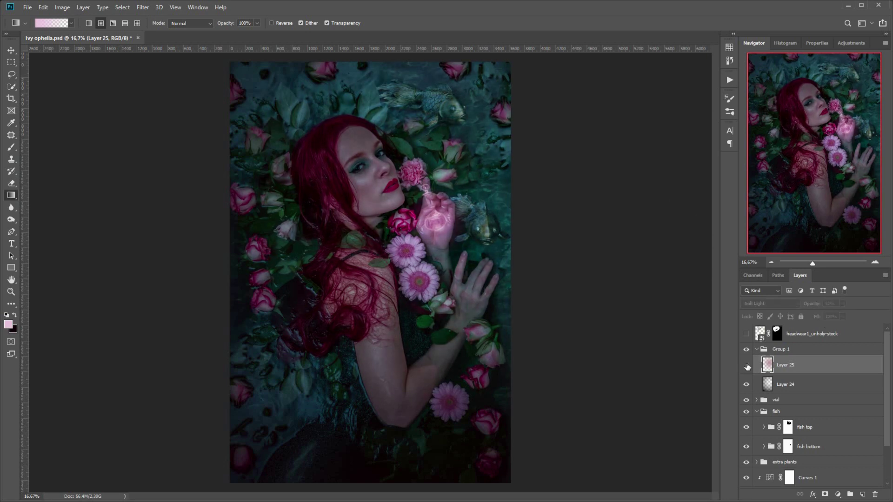
{"action": "left_click", "coordinate": [747, 367]}
{"action": "key", "text": "ctrl+u"}
{"action": "left_click_drag", "start_coordinate": [607, 228], "coordinate": [628, 184]}
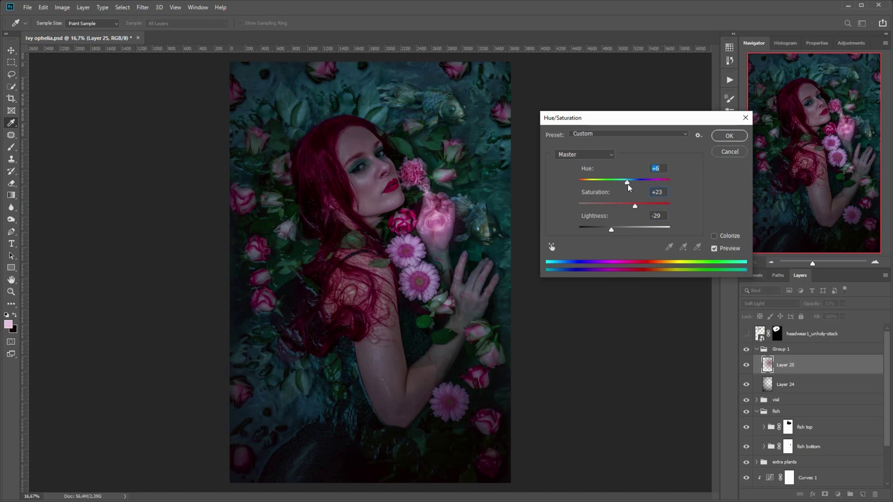
{"action": "key", "text": "Return"}
{"action": "left_click", "coordinate": [747, 366]}
{"action": "left_click", "coordinate": [748, 366]}
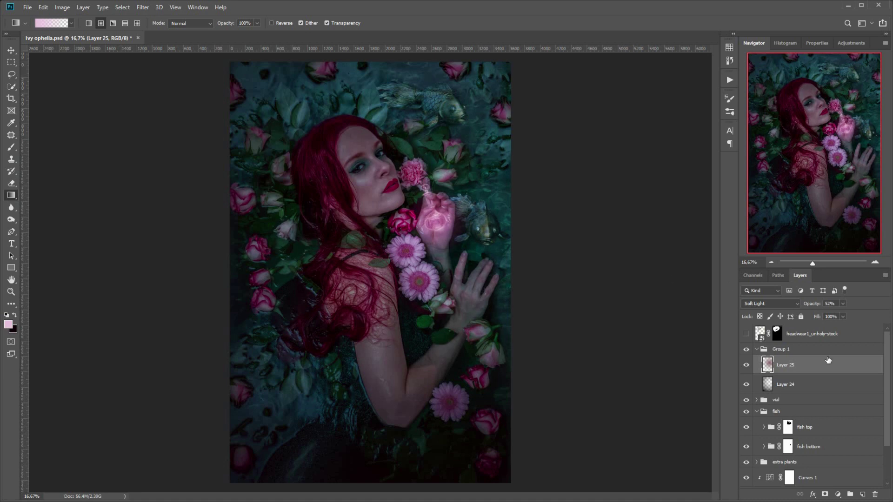
Step: Try blending the pink gradient layer in Screen mode at 17% opacity
{"action": "left_click", "coordinate": [790, 303]}
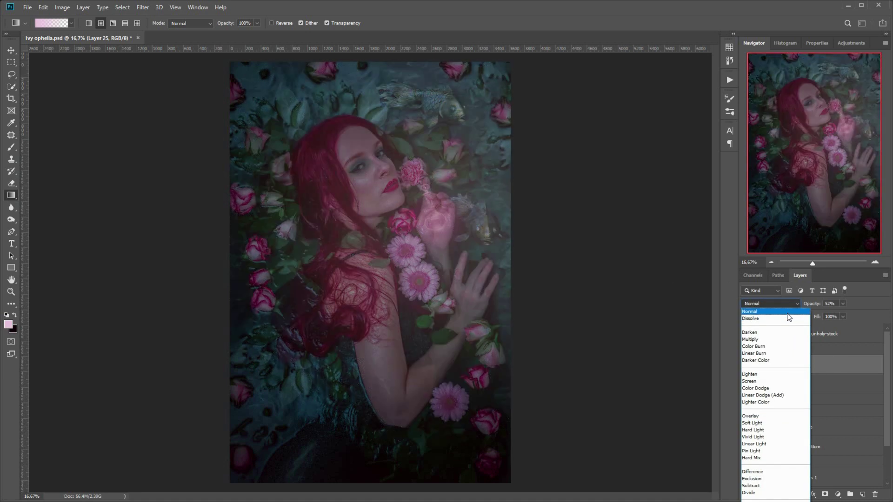
{"action": "left_click", "coordinate": [786, 313]}
{"action": "left_click", "coordinate": [790, 304]}
{"action": "left_click", "coordinate": [763, 382]}
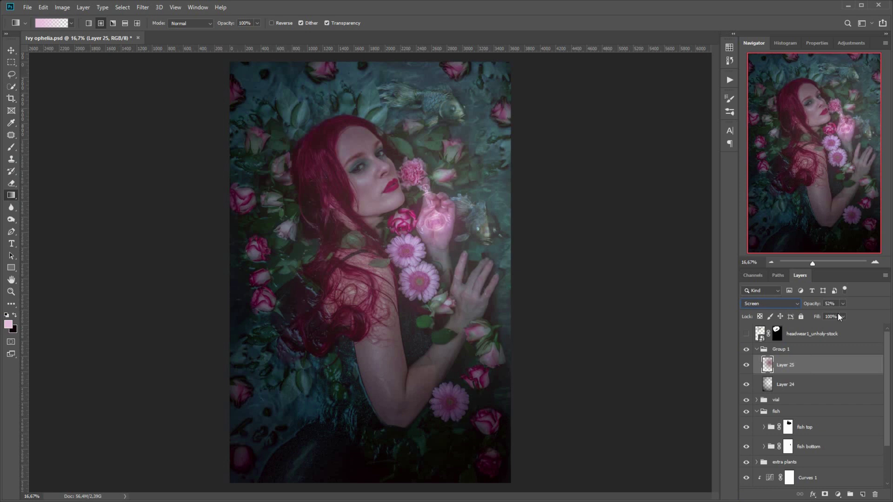
{"action": "left_click_drag", "start_coordinate": [830, 314], "coordinate": [832, 313]}
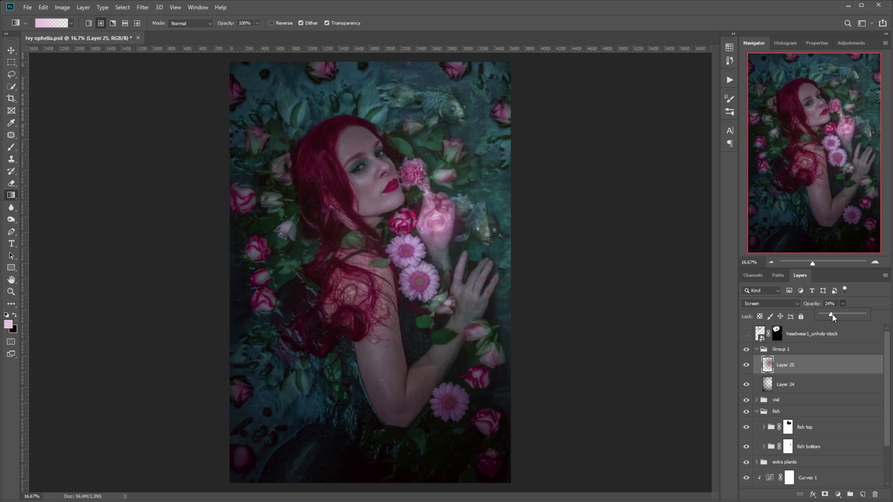
{"action": "left_click_drag", "start_coordinate": [830, 316], "coordinate": [829, 317]}
Step: Try Exclusion blending on the pink gradient layer at 66% opacity, and undo the blend mode change
{"action": "left_click", "coordinate": [770, 303]}
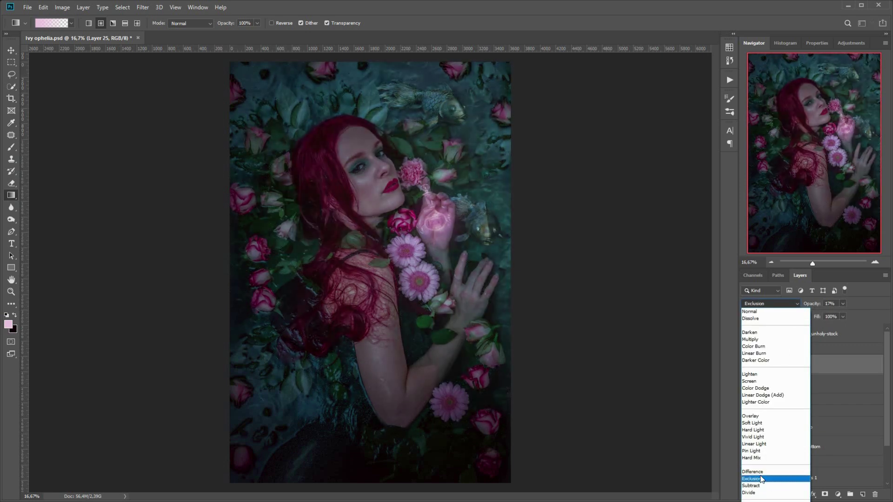
{"action": "left_click", "coordinate": [761, 478]}
{"action": "left_click_drag", "start_coordinate": [855, 312], "coordinate": [864, 312]}
{"action": "left_click", "coordinate": [770, 304]}
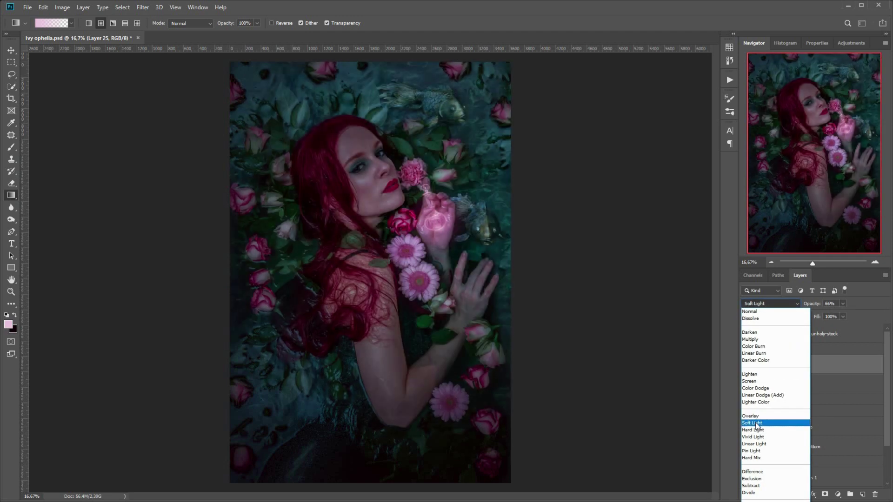
{"action": "left_click", "coordinate": [849, 404]}
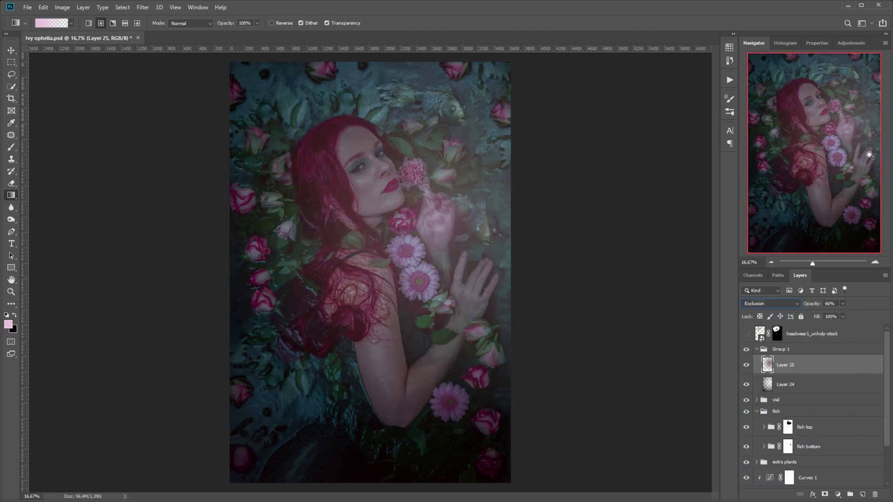
{"action": "key", "text": "ctrl+z"}
{"action": "key", "text": "ctrl+z"}
Step: Set the pink gradient layer to Difference blending at 33% opacity and compare with the layer hidden
{"action": "left_click", "coordinate": [770, 304]}
{"action": "left_click", "coordinate": [757, 441]}
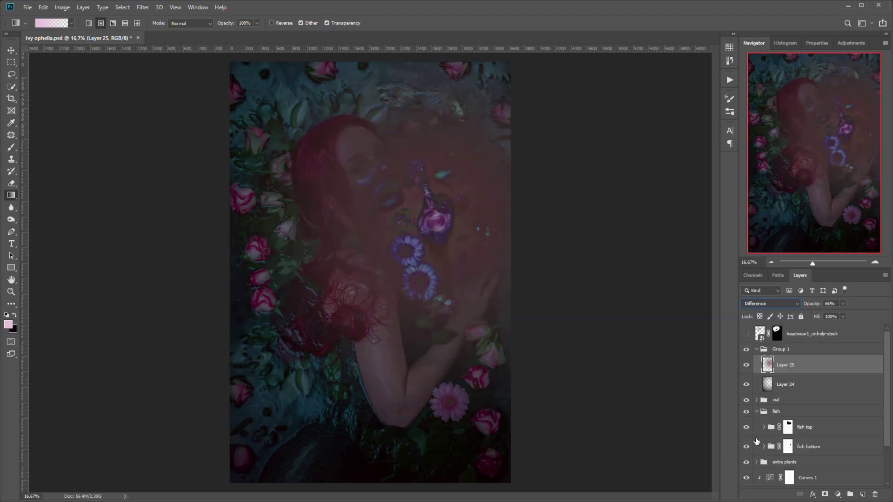
{"action": "mouse_move", "coordinate": [843, 306]}
{"action": "left_mouse_down"}
{"action": "mouse_move", "coordinate": [877, 315]}
{"action": "mouse_move", "coordinate": [831, 318]}
{"action": "left_mouse_up"}
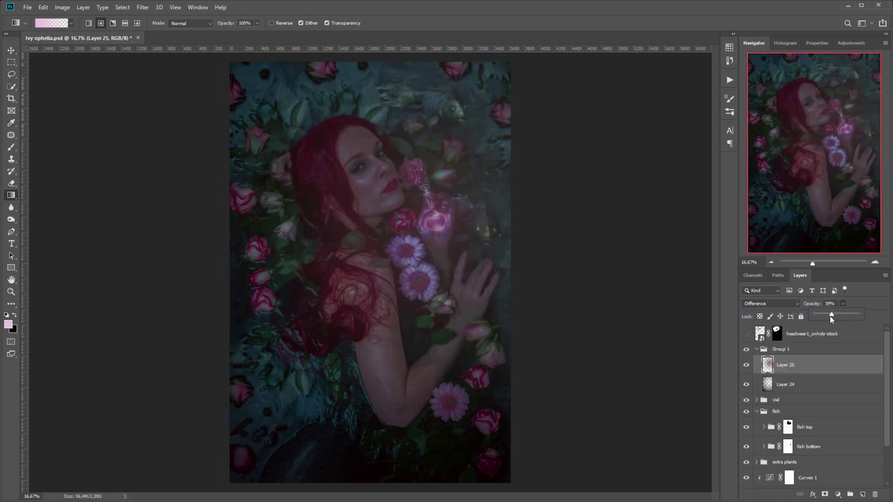
{"action": "left_click", "coordinate": [746, 365]}
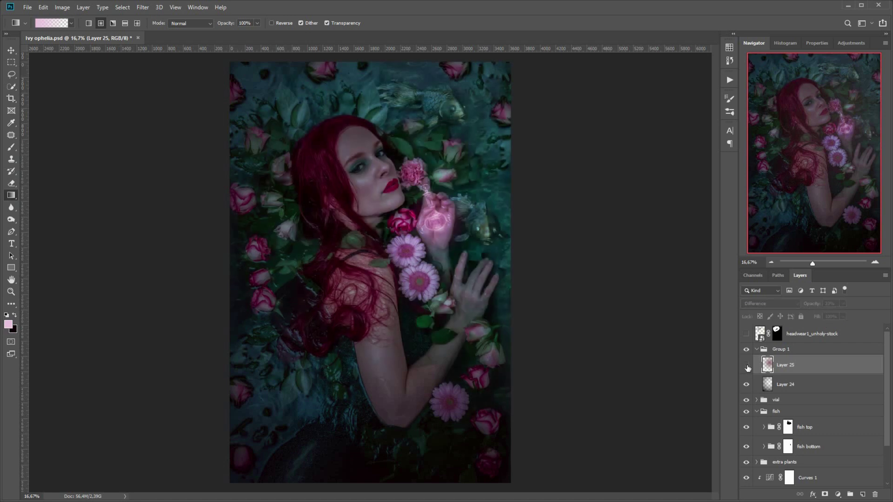
{"action": "left_click", "coordinate": [746, 366]}
{"action": "left_click", "coordinate": [746, 366]}
{"action": "left_click", "coordinate": [746, 366]}
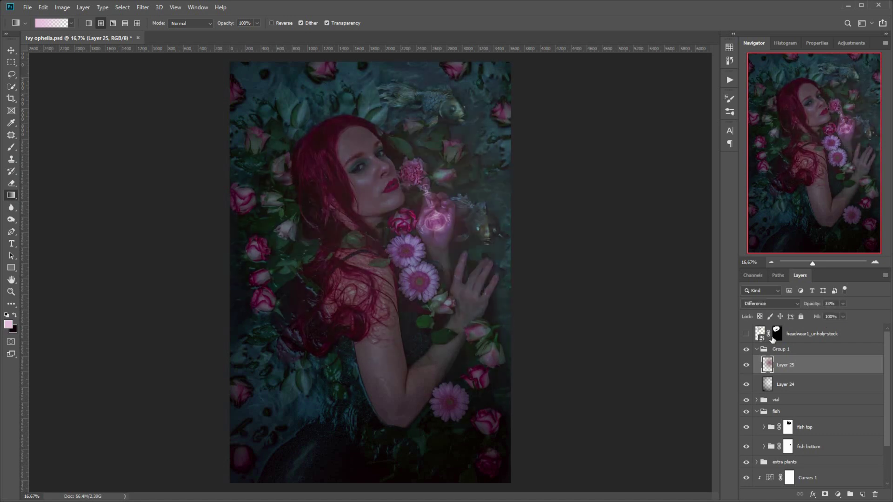
Step: Lower the pink gradient layer's opacity to 13%, checking the effect by hiding and showing the layer
{"action": "left_click_drag", "start_coordinate": [834, 316], "coordinate": [834, 316]}
{"action": "left_click", "coordinate": [746, 366]}
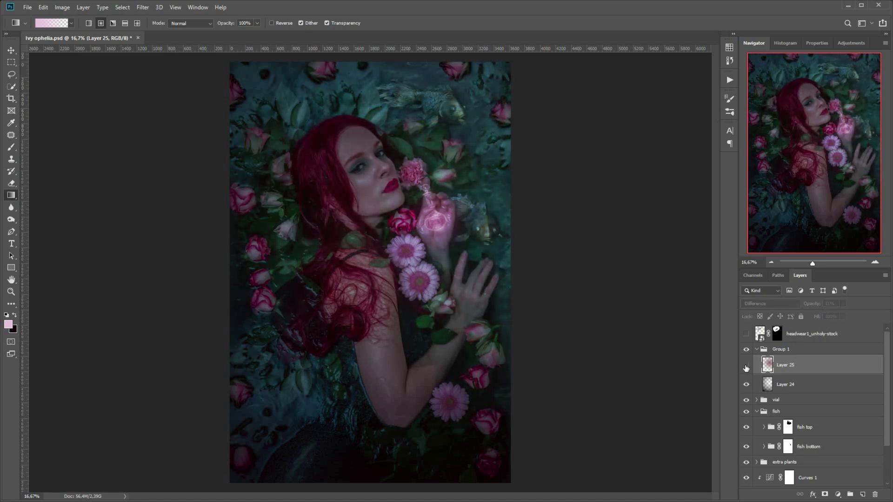
{"action": "left_click", "coordinate": [746, 366]}
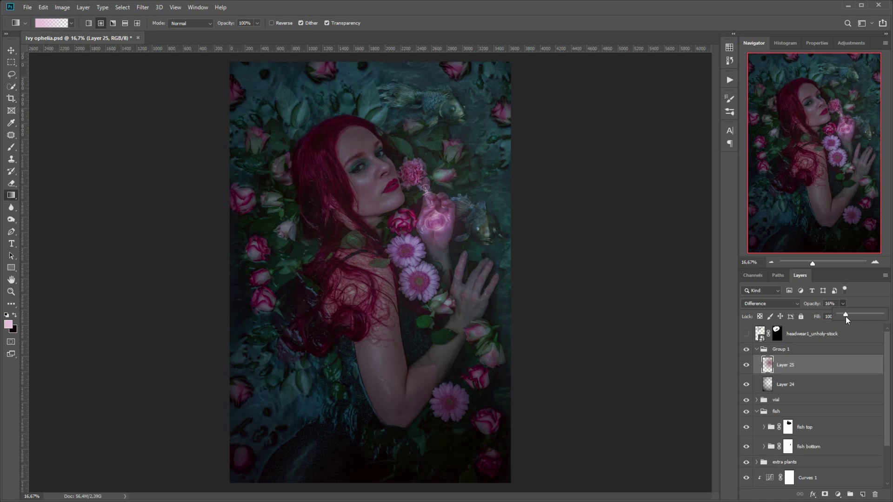
{"action": "left_click_drag", "start_coordinate": [845, 316], "coordinate": [842, 316]}
{"action": "left_click", "coordinate": [746, 366]}
{"action": "left_click", "coordinate": [746, 365]}
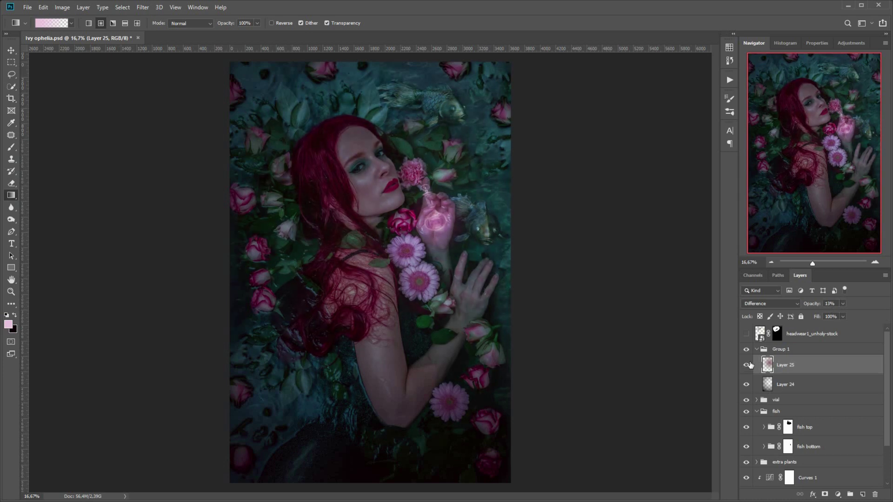
Step: Duplicate the dark vignette layer, set the copy to Exclusion, and compare the image with the copy and the pink gradient hidden
{"action": "left_click", "coordinate": [772, 383]}
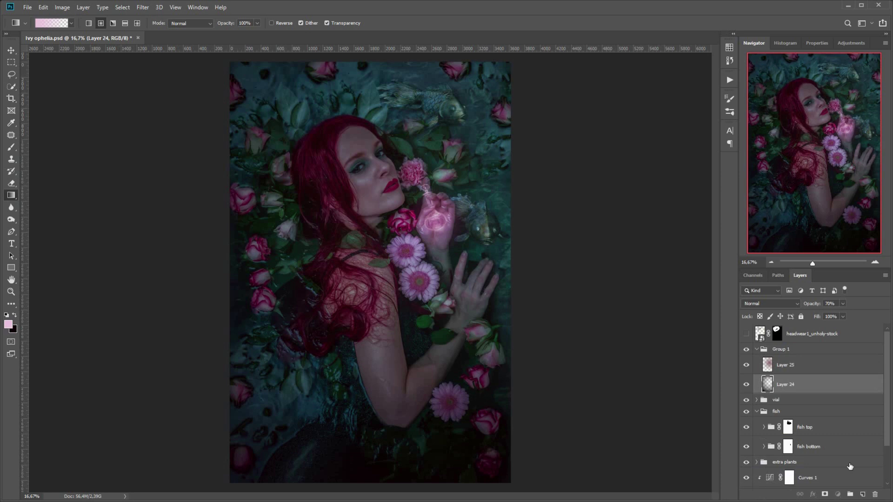
{"action": "key", "text": "ctrl+j"}
{"action": "left_click", "coordinate": [786, 303]}
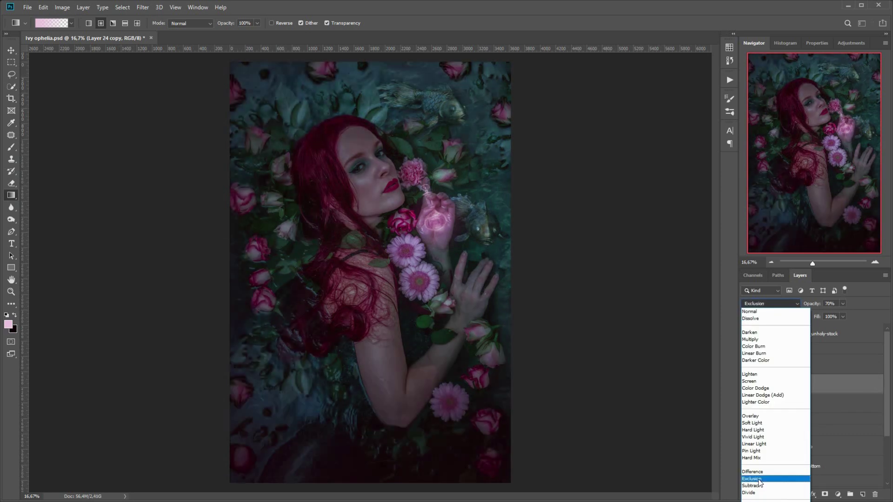
{"action": "left_click", "coordinate": [759, 480]}
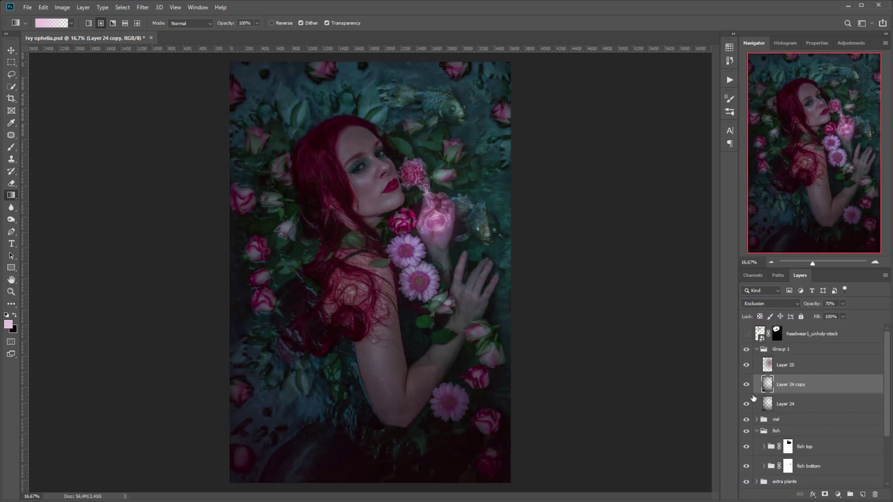
{"action": "left_click", "coordinate": [745, 386]}
{"action": "left_click", "coordinate": [745, 386]}
{"action": "left_click", "coordinate": [746, 366]}
{"action": "left_click", "coordinate": [745, 367]}
{"action": "left_click", "coordinate": [745, 368]}
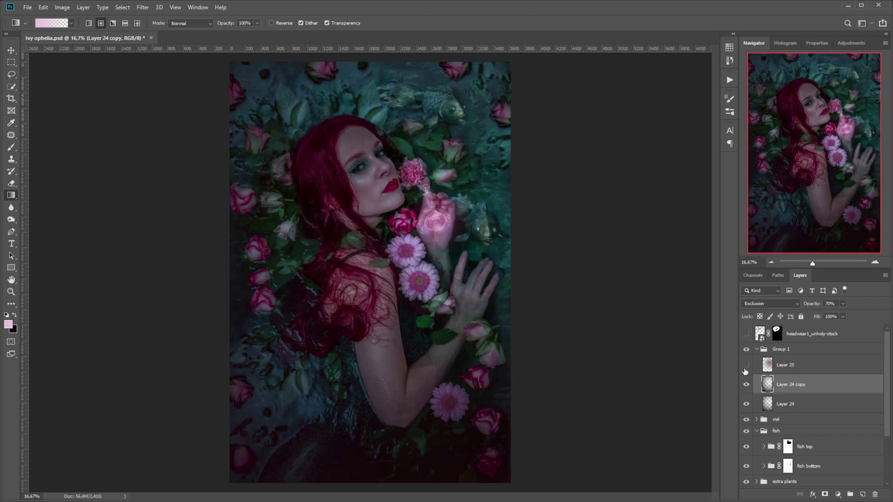
{"action": "left_click", "coordinate": [745, 368]}
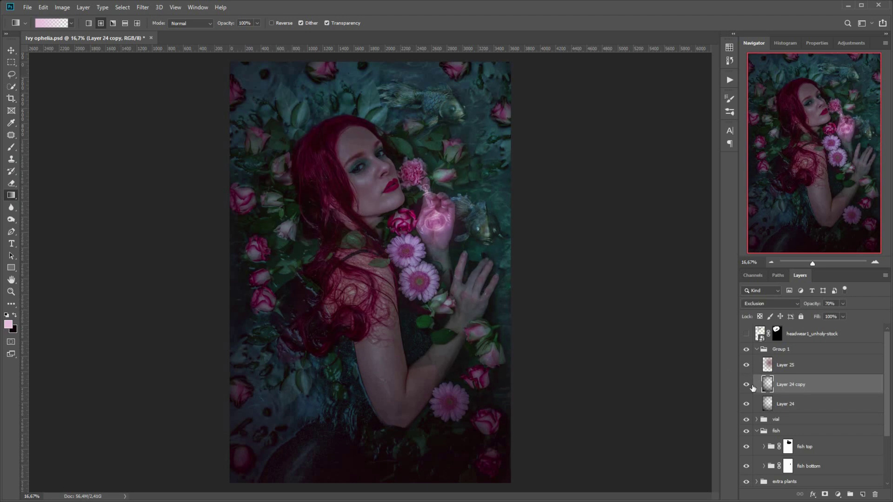
Step: Add a Color Balance adjustment layer above the headwear layer with highlights at Cyan/Red -24, Magenta/Green +6 and Yellow/Blue +19
{"action": "left_click", "coordinate": [833, 339]}
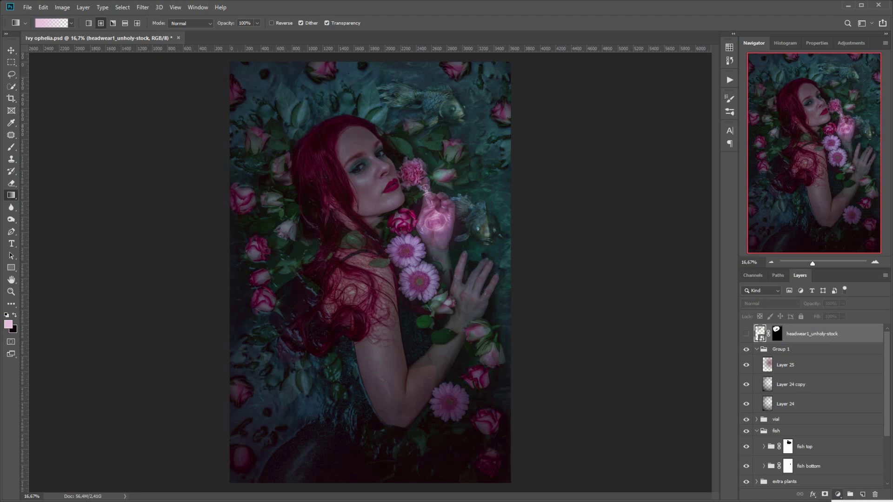
{"action": "left_click", "coordinate": [859, 501]}
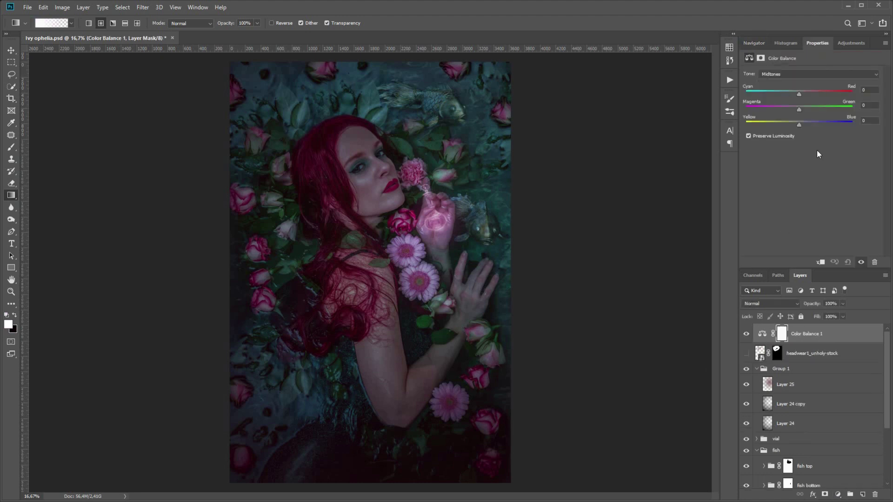
{"action": "left_click_drag", "start_coordinate": [798, 95], "coordinate": [797, 126]}
{"action": "left_click", "coordinate": [816, 74]}
{"action": "left_click", "coordinate": [806, 98]}
{"action": "left_click_drag", "start_coordinate": [798, 94], "coordinate": [792, 112]}
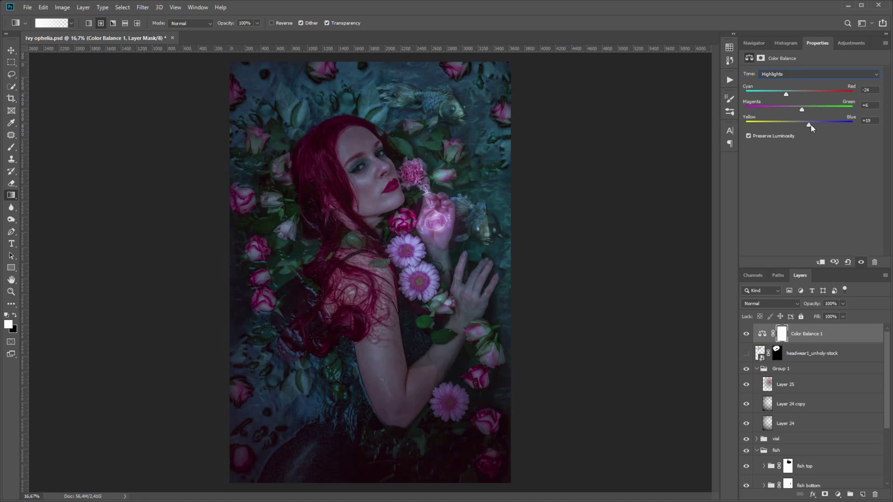
Step: Refine the Color Balance shadows and midtones, with midtones at Red +11, Green 0 and Blue +10, and compare with the adjustment hidden
{"action": "left_click", "coordinate": [797, 75]}
{"action": "left_click", "coordinate": [798, 85]}
{"action": "left_click_drag", "start_coordinate": [801, 97], "coordinate": [797, 97]}
{"action": "left_click_drag", "start_coordinate": [802, 125], "coordinate": [800, 125]}
{"action": "left_click", "coordinate": [833, 74]}
{"action": "left_click", "coordinate": [802, 94]}
{"action": "left_click", "coordinate": [743, 335]}
{"action": "left_click", "coordinate": [742, 335]}
{"action": "left_click", "coordinate": [742, 335]}
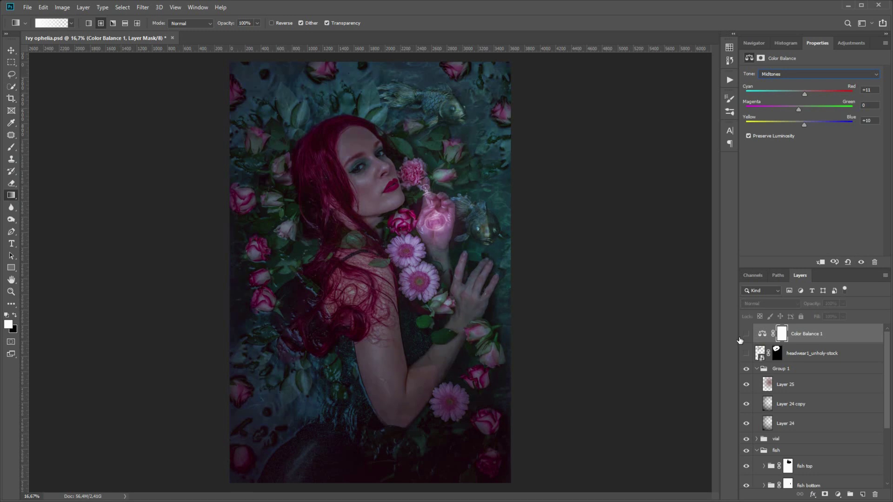
{"action": "left_click", "coordinate": [746, 335]}
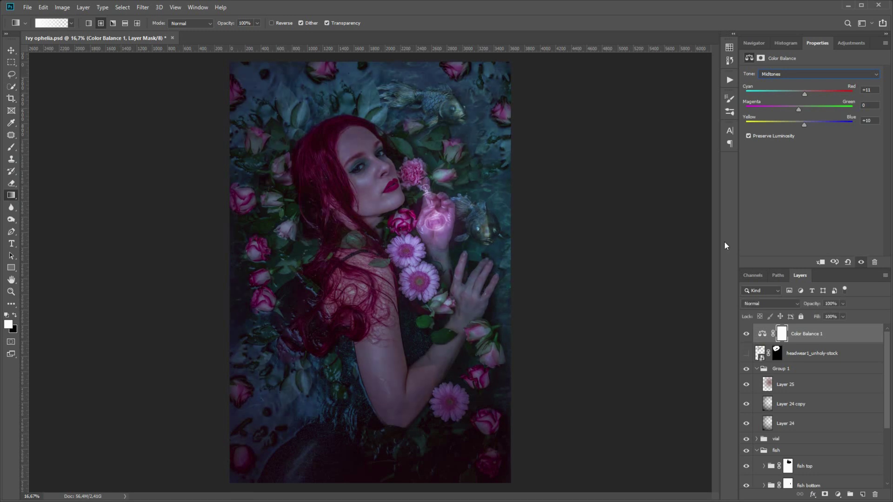
Step: Move the vignette copy to the top of the stack at 100% opacity in Normal mode, sample its lower-left dark colour, and hide it
{"action": "left_click", "coordinate": [790, 404]}
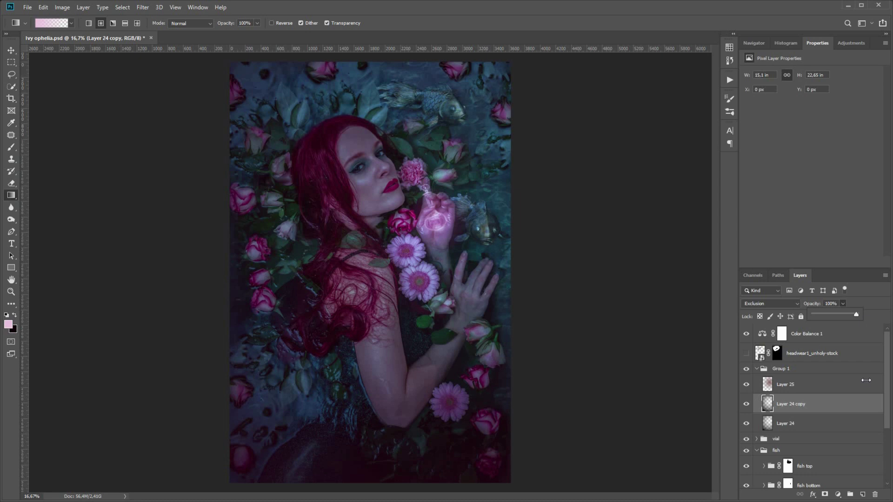
{"action": "left_click", "coordinate": [855, 405]}
{"action": "left_click_drag", "start_coordinate": [807, 407], "coordinate": [792, 321]}
{"action": "left_click", "coordinate": [791, 305]}
{"action": "left_click", "coordinate": [786, 308]}
{"action": "left_click", "coordinate": [259, 467], "text": "alt"}
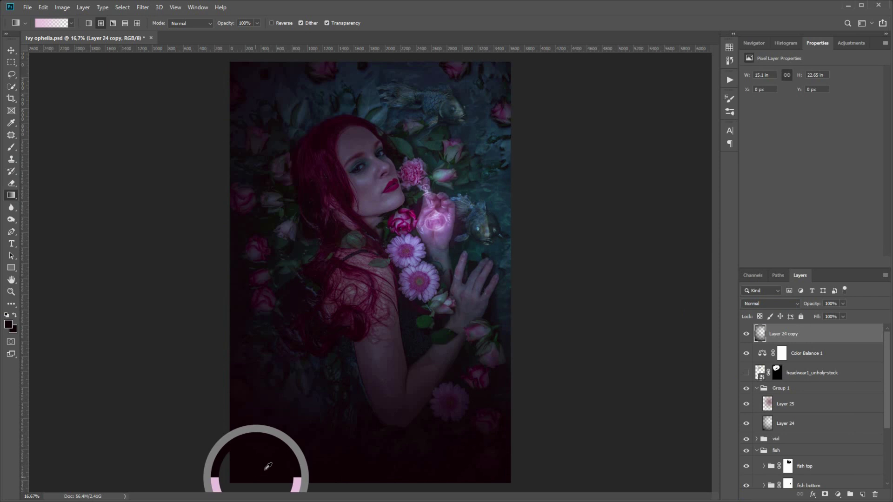
{"action": "left_click", "coordinate": [746, 333]}
Step: Fill a new top layer with the sampled dark colour using the Paint Bucket, and mask it with the vignette copy's transparency
{"action": "left_click", "coordinate": [863, 494]}
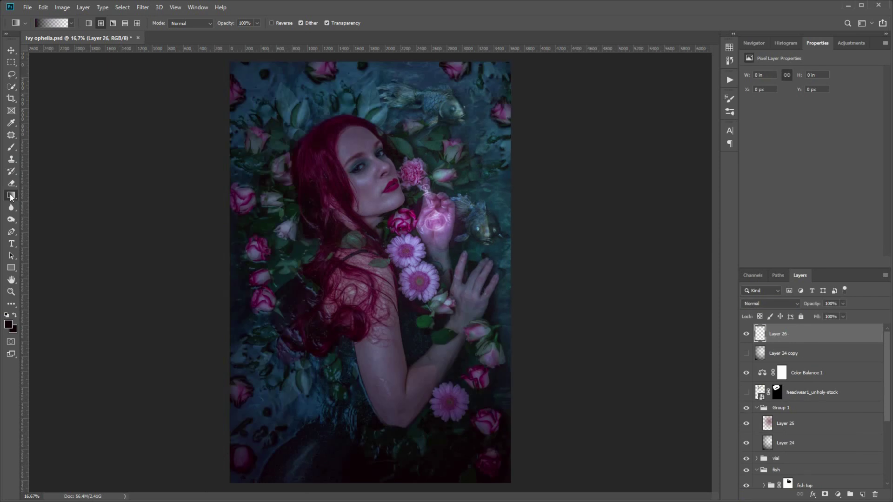
{"action": "right_click", "coordinate": [12, 197]}
{"action": "left_click", "coordinate": [46, 205]}
{"action": "left_click", "coordinate": [405, 139]}
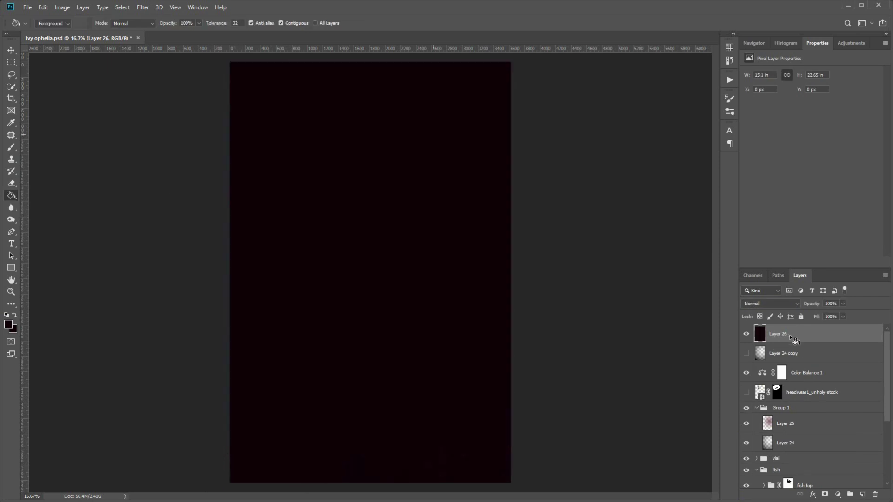
{"action": "left_click", "coordinate": [760, 354], "text": "ctrl"}
{"action": "left_click", "coordinate": [825, 495]}
Step: Move the masked dark fill into Group 1 above the original vignette, set it to Exclusion, and check it with the mask disabled
{"action": "left_click_drag", "start_coordinate": [762, 338], "coordinate": [765, 432]}
{"action": "left_click", "coordinate": [779, 305]}
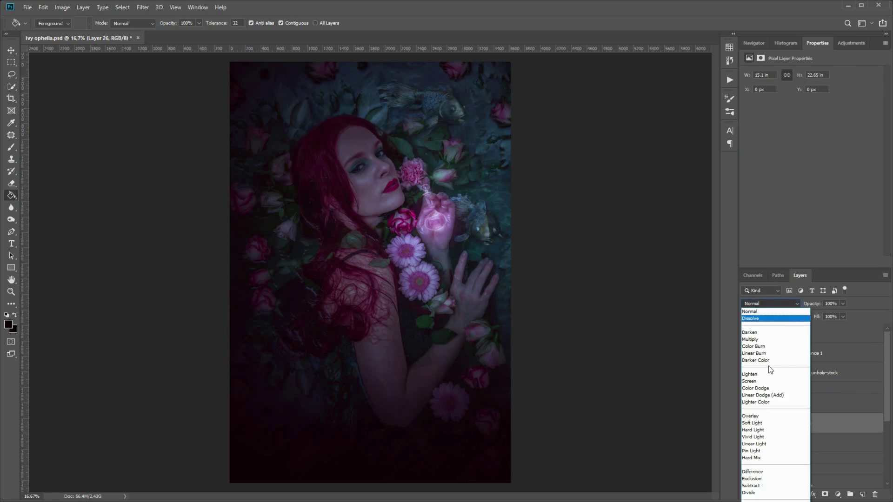
{"action": "left_click", "coordinate": [753, 479]}
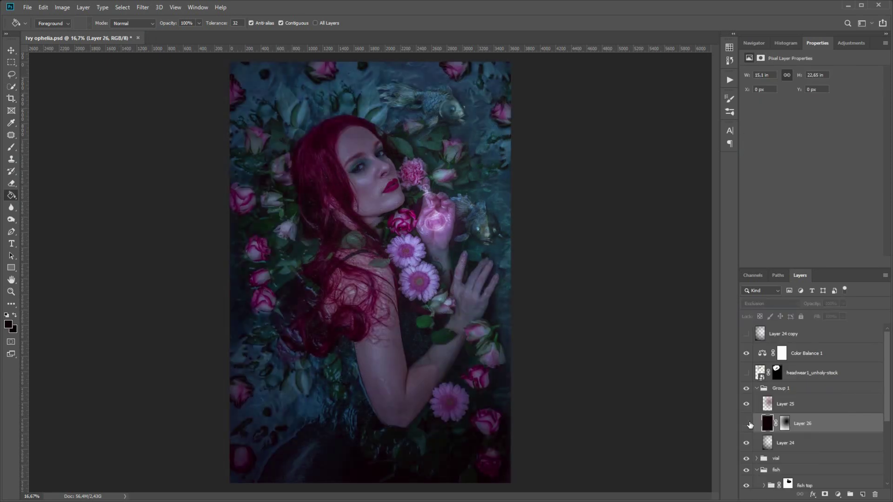
{"action": "left_click", "coordinate": [785, 424], "text": "shift"}
{"action": "left_click", "coordinate": [785, 423], "text": "shift"}
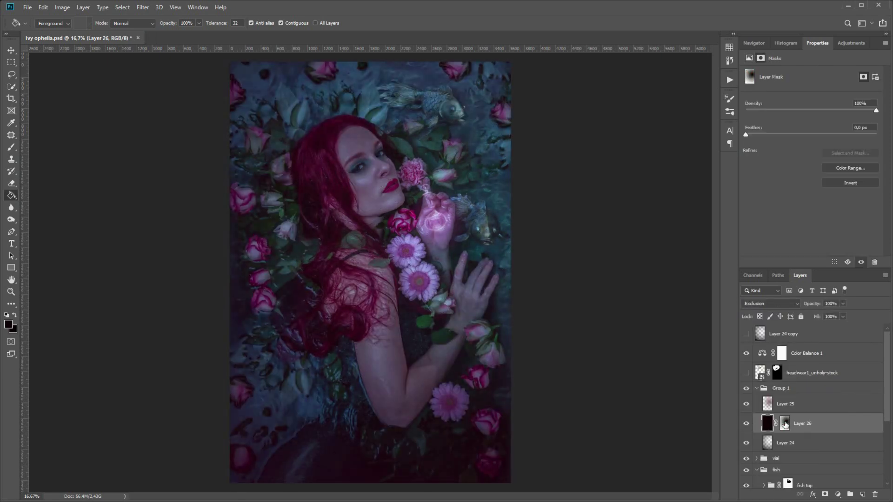
Step: Try recolouring Layer 26's dark fill with Hue/Saturation at Hue +180, Saturation -27 and Lightness +3
{"action": "left_click", "coordinate": [767, 423]}
{"action": "key", "text": "ctrl+u"}
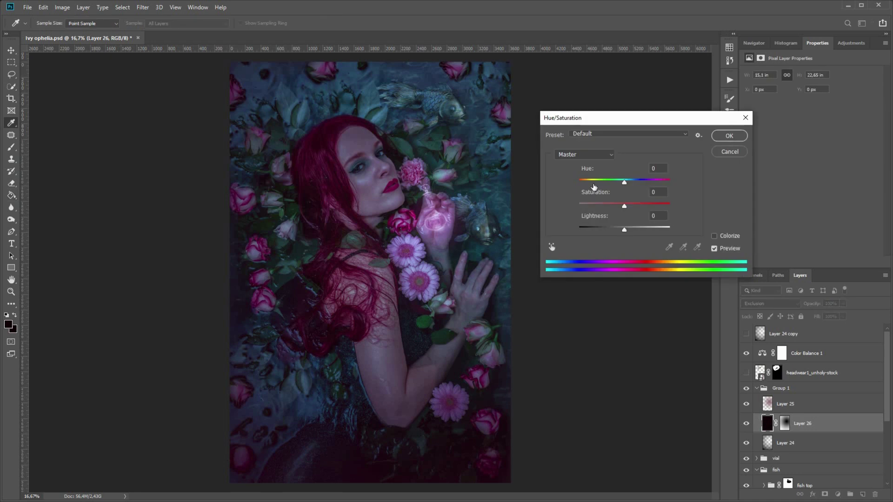
{"action": "left_click_drag", "start_coordinate": [646, 208], "coordinate": [625, 230]}
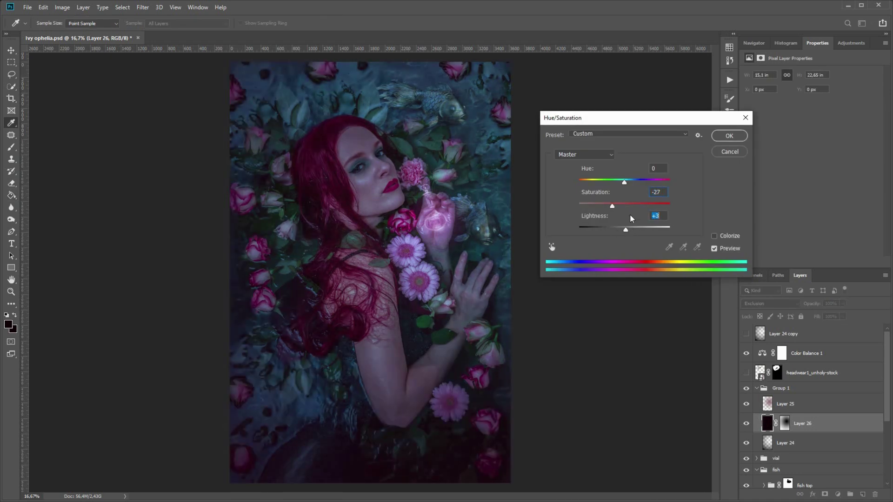
{"action": "left_click_drag", "start_coordinate": [624, 182], "coordinate": [683, 192]}
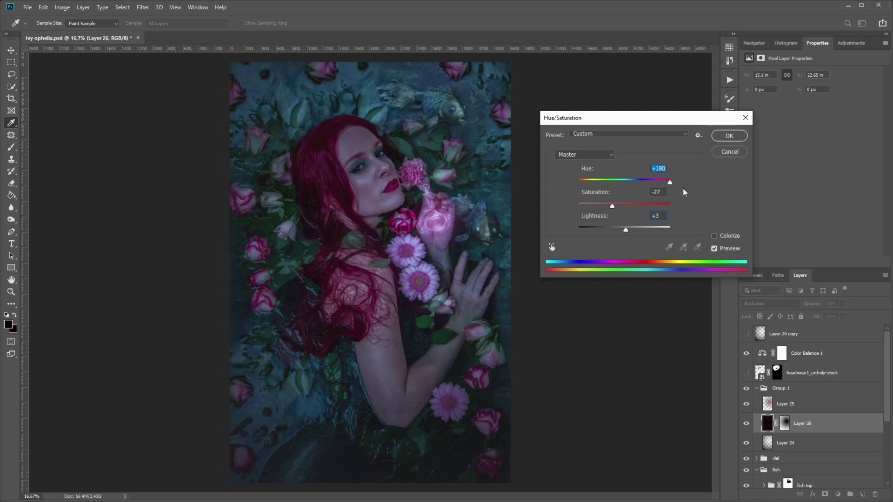
{"action": "left_click", "coordinate": [720, 136]}
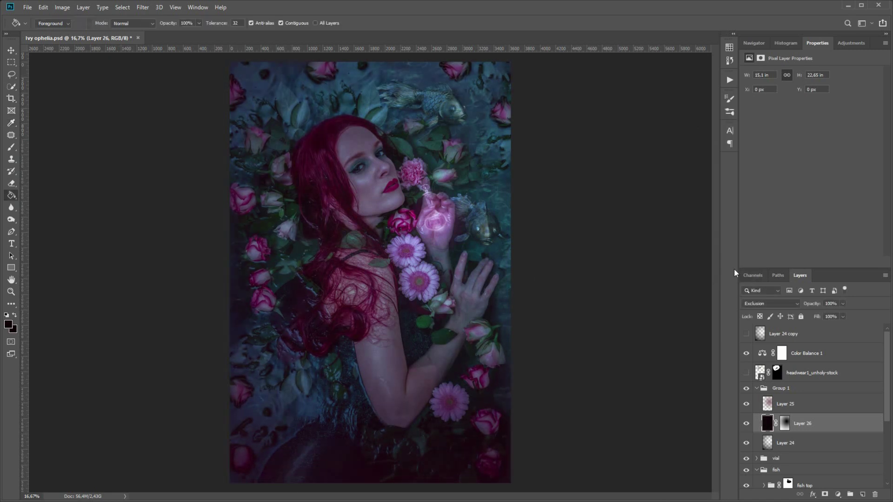
Step: Try the vignette copy inside Group 1 above Layer 26, shown in Exclusion mode with the masked fill hidden
{"action": "left_click_drag", "start_coordinate": [773, 333], "coordinate": [773, 414]}
{"action": "left_click", "coordinate": [746, 424]}
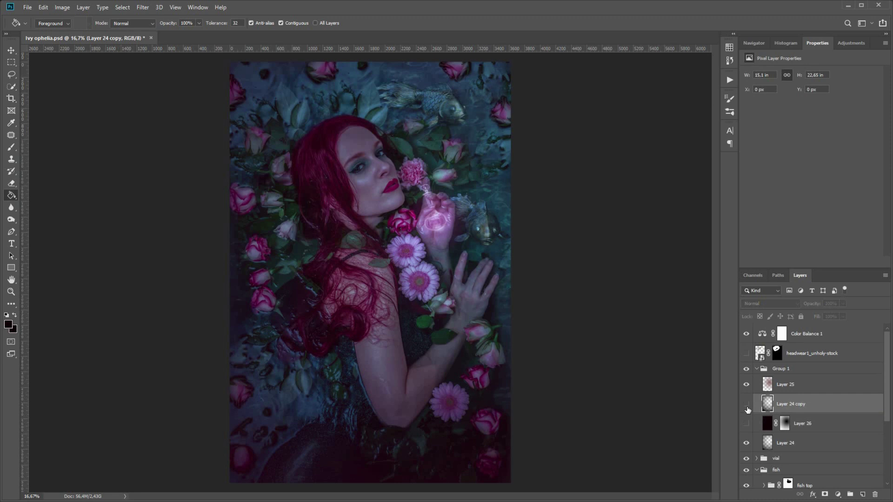
{"action": "left_click", "coordinate": [746, 404]}
{"action": "left_click", "coordinate": [771, 303]}
{"action": "left_click", "coordinate": [763, 478]}
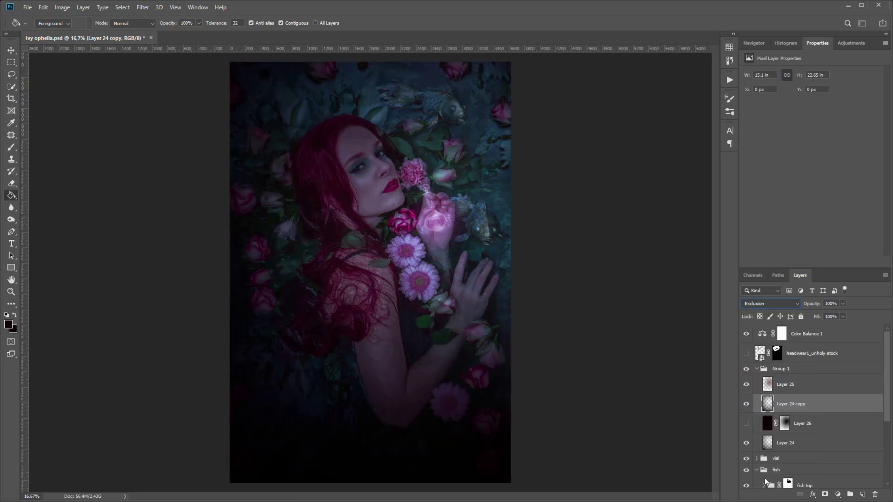
Step: Compare the vignette copy with the masked dark fill, keep the fill visible, and delete the copy
{"action": "left_click", "coordinate": [747, 404]}
{"action": "left_click", "coordinate": [747, 423]}
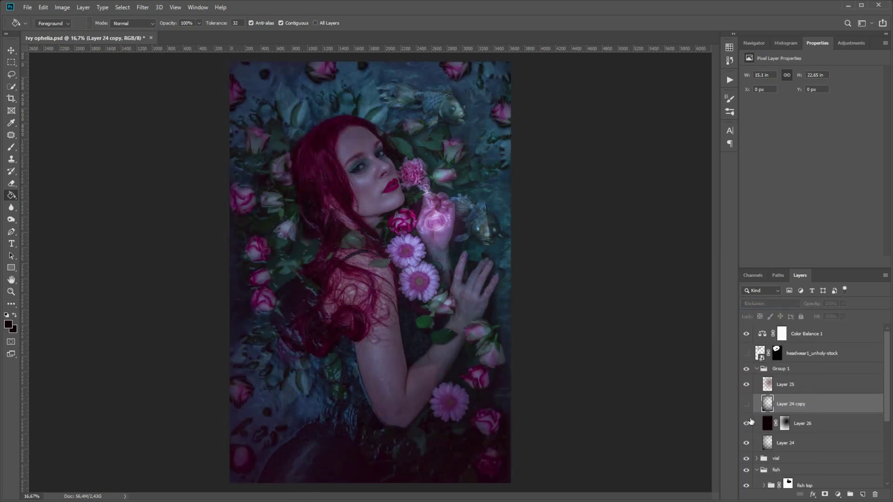
{"action": "left_click", "coordinate": [746, 424]}
{"action": "left_click", "coordinate": [747, 405]}
{"action": "left_click", "coordinate": [746, 405]}
{"action": "left_click", "coordinate": [747, 423]}
{"action": "left_click_drag", "start_coordinate": [800, 404], "coordinate": [874, 495]}
{"action": "left_click", "coordinate": [784, 404]}
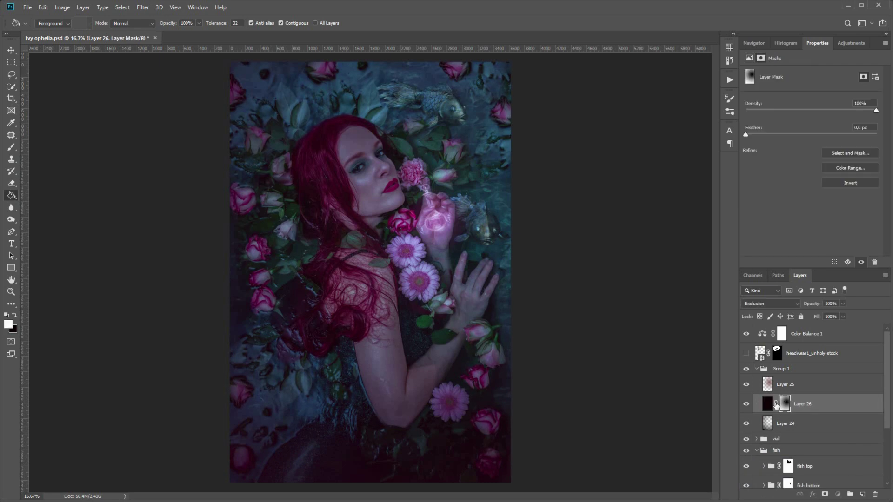
{"action": "key", "text": "ctrl+t"}
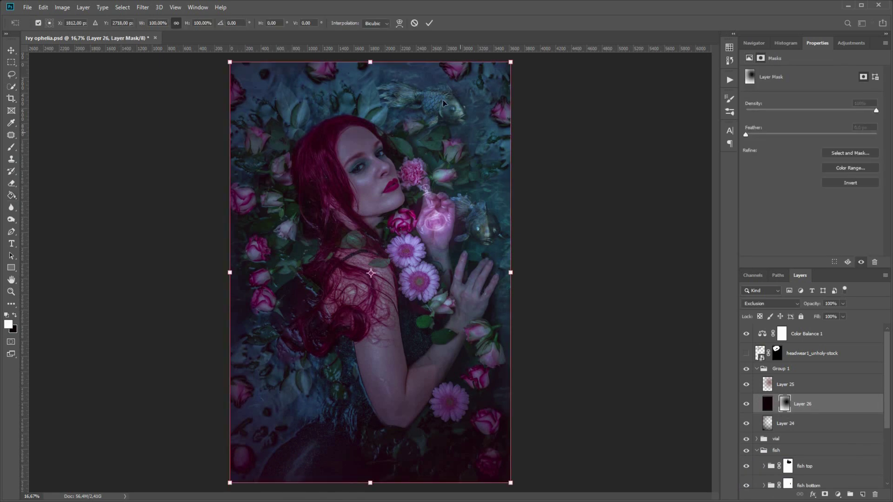
{"action": "left_click", "coordinate": [413, 23]}
Step: Try adjusting the input Levels of Layer 26's mask while viewing the mask on its own
{"action": "left_click", "coordinate": [787, 400], "text": "alt"}
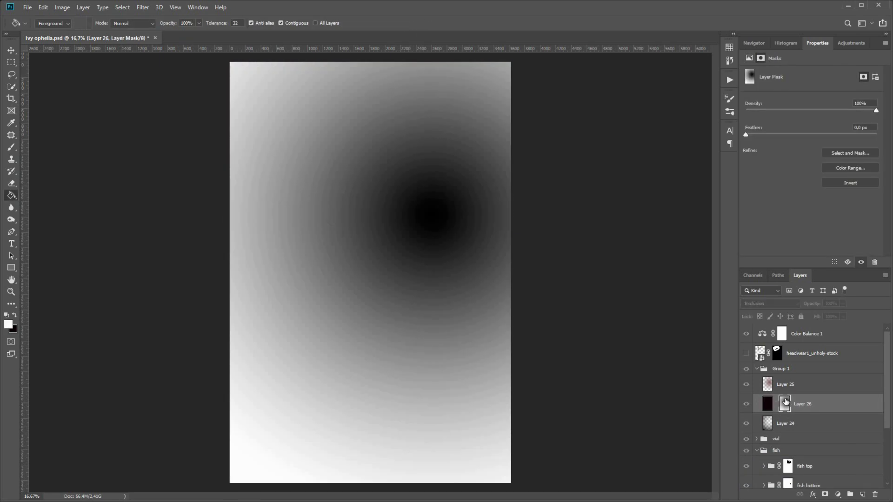
{"action": "key", "text": "ctrl+l"}
{"action": "mouse_move", "coordinate": [625, 260]}
{"action": "left_mouse_down"}
{"action": "mouse_move", "coordinate": [579, 261]}
{"action": "mouse_move", "coordinate": [626, 263]}
{"action": "left_mouse_up"}
{"action": "left_click_drag", "start_coordinate": [549, 261], "coordinate": [483, 253]}
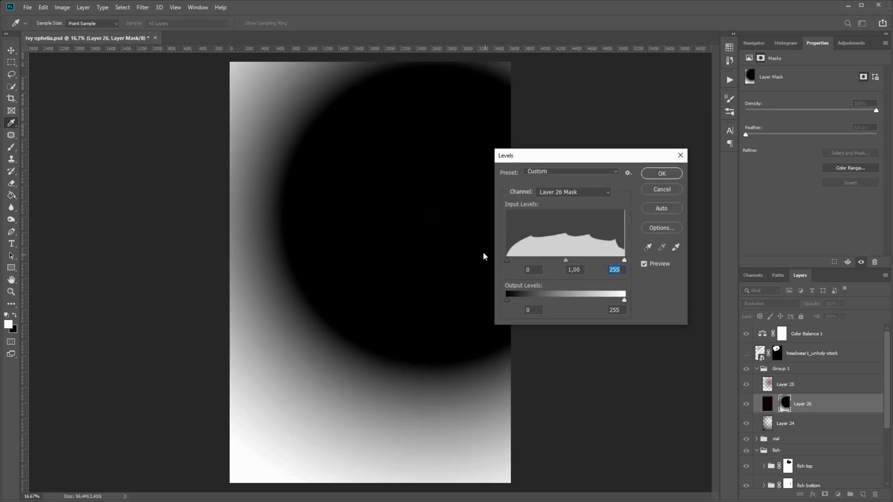
{"action": "left_click", "coordinate": [676, 187]}
{"action": "left_click", "coordinate": [787, 408], "text": "alt"}
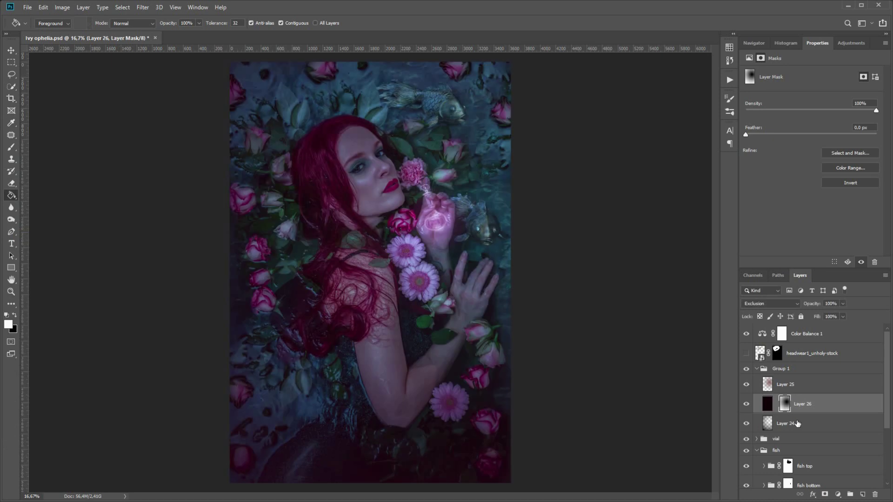
Step: Try Levels on Layer 26's mask again with the full image shown, inspect the mask alone, and relink it to the fill
{"action": "key", "text": "ctrl+l"}
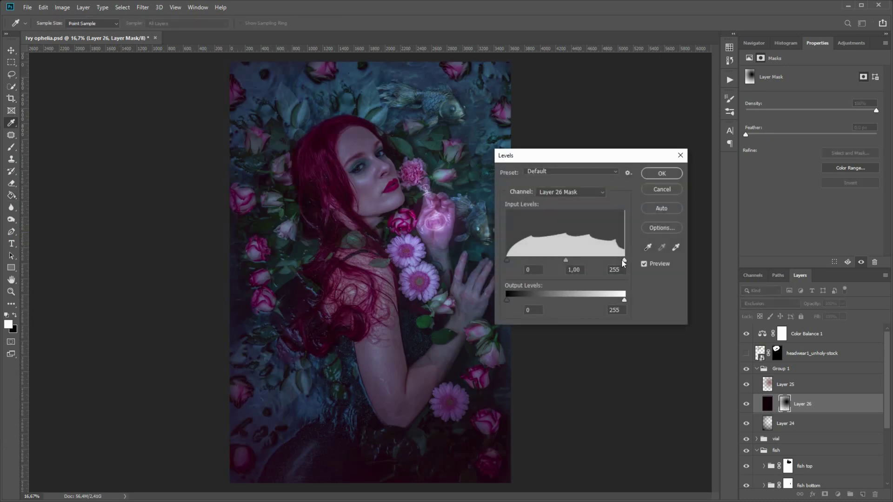
{"action": "left_click_drag", "start_coordinate": [623, 261], "coordinate": [645, 264]}
{"action": "mouse_move", "coordinate": [506, 261]}
{"action": "left_mouse_down"}
{"action": "mouse_move", "coordinate": [539, 261]}
{"action": "mouse_move", "coordinate": [491, 261]}
{"action": "left_mouse_up"}
{"action": "left_click_drag", "start_coordinate": [624, 262], "coordinate": [561, 260]}
{"action": "left_click", "coordinate": [662, 174]}
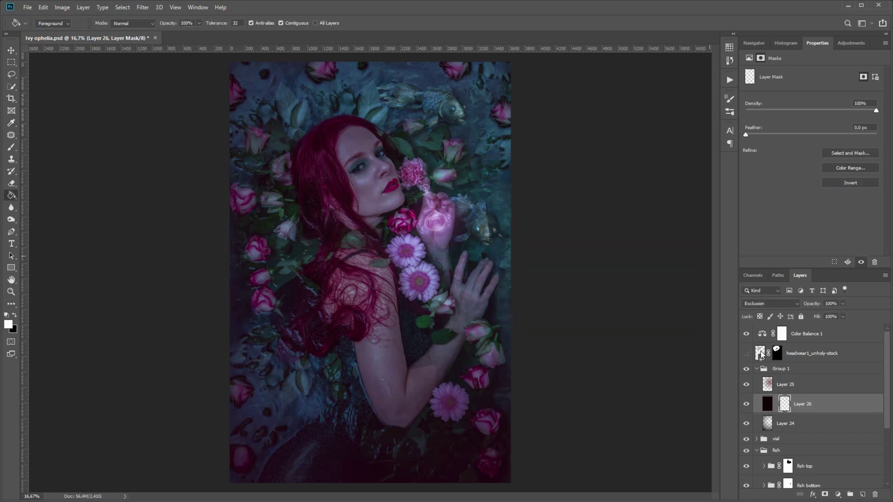
{"action": "left_click", "coordinate": [786, 406], "text": "alt"}
{"action": "left_click", "coordinate": [787, 407], "text": "alt"}
{"action": "left_click", "coordinate": [776, 404]}
Step: Rename Group 1 as "adjustments"
{"action": "double_click", "coordinate": [781, 369]}
{"action": "type", "text": "adjustments"}
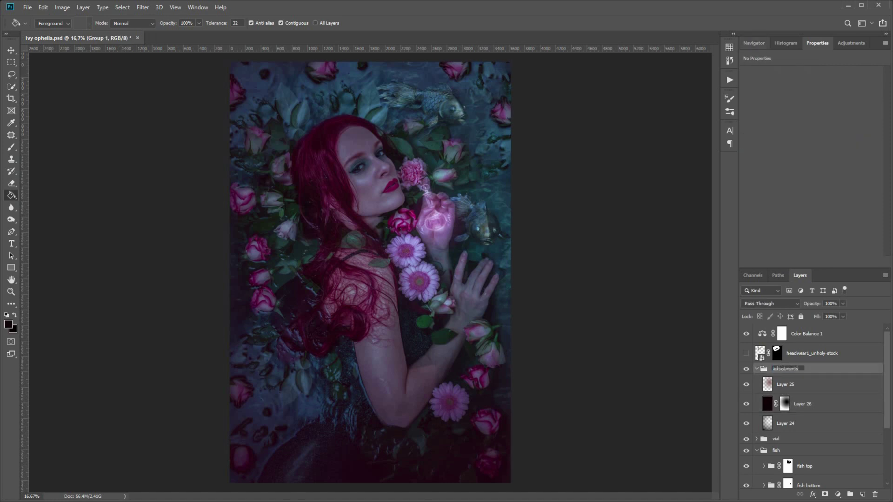
{"action": "key", "text": "Return"}
{"action": "left_click", "coordinate": [756, 45]}
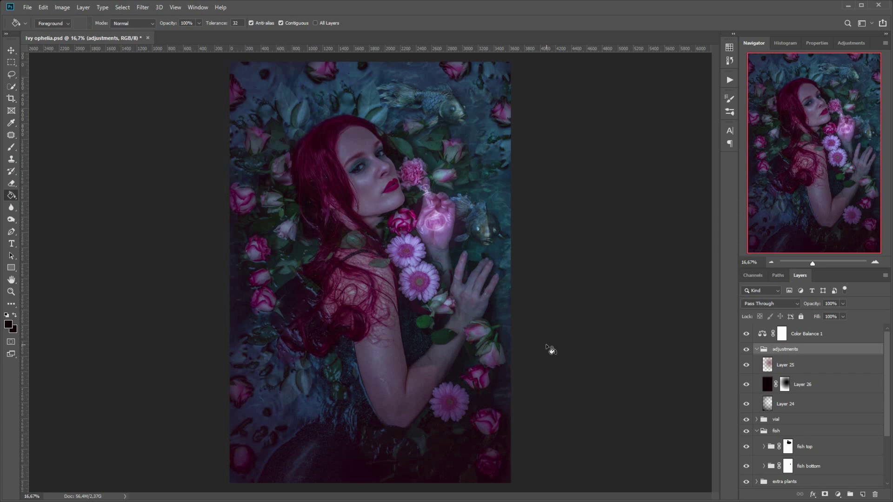
Step: Create a new group above Color Balance 1 and add an empty layer inside it for brushwork
{"action": "left_click", "coordinate": [11, 147]}
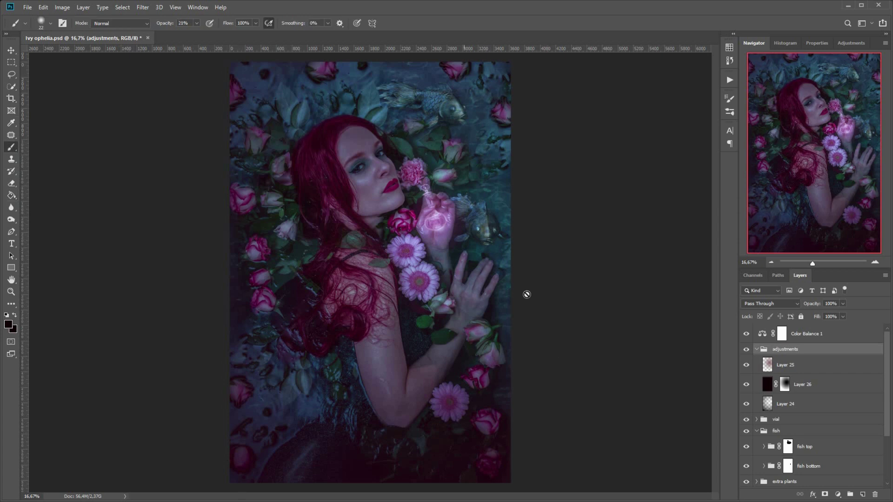
{"action": "left_click", "coordinate": [844, 336]}
{"action": "left_click", "coordinate": [850, 494]}
{"action": "left_click", "coordinate": [862, 495]}
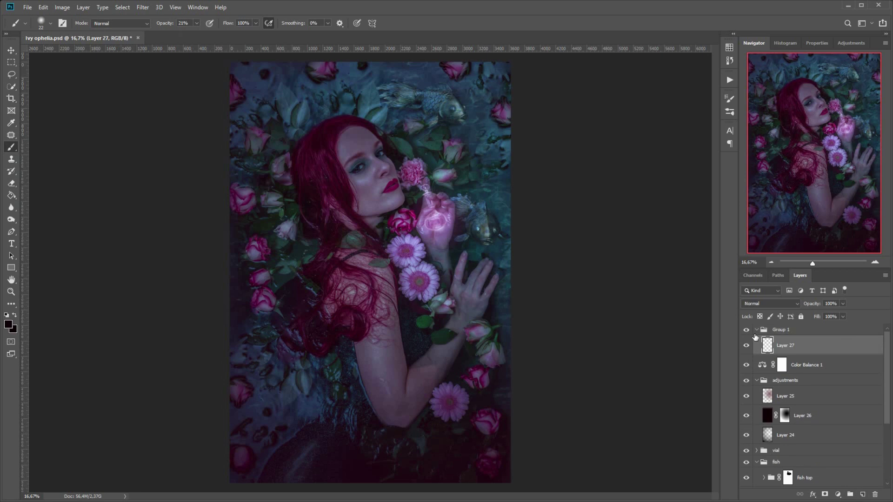
Step: Set the soft Brush size to 89 px
{"action": "right_click", "coordinate": [561, 235]}
{"action": "left_click", "coordinate": [643, 226]}
{"action": "right_click", "coordinate": [333, 194]}
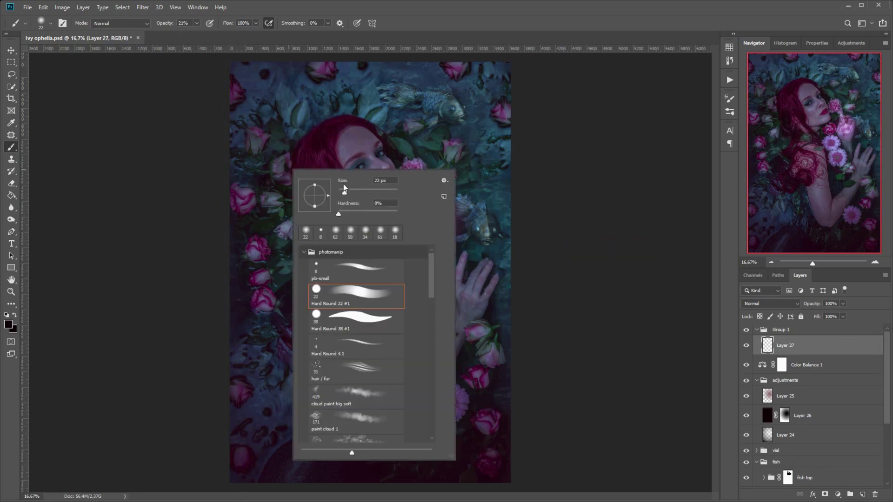
{"action": "left_click_drag", "start_coordinate": [343, 184], "coordinate": [368, 186]}
{"action": "left_click", "coordinate": [514, 62]}
Step: Set the foreground colour to the pale blue-grey b2c4d7
{"action": "left_click", "coordinate": [8, 325]}
{"action": "left_click", "coordinate": [406, 196]}
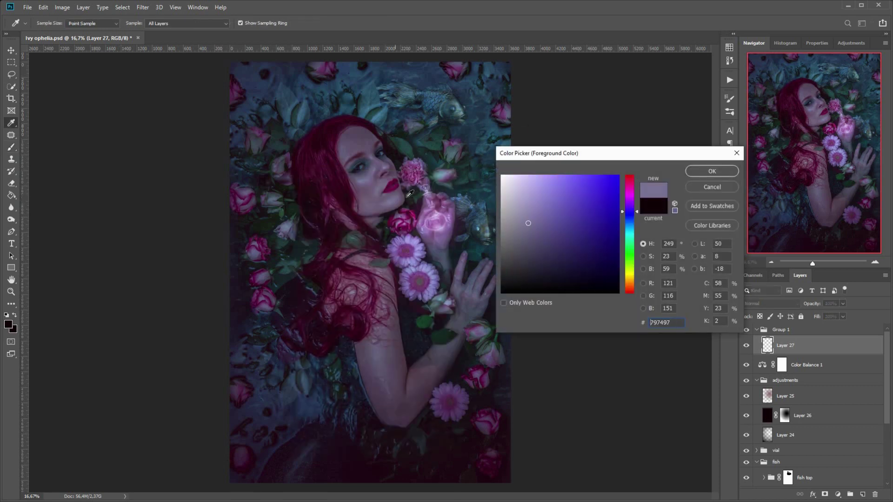
{"action": "left_click", "coordinate": [522, 193]}
{"action": "left_click", "coordinate": [631, 224]}
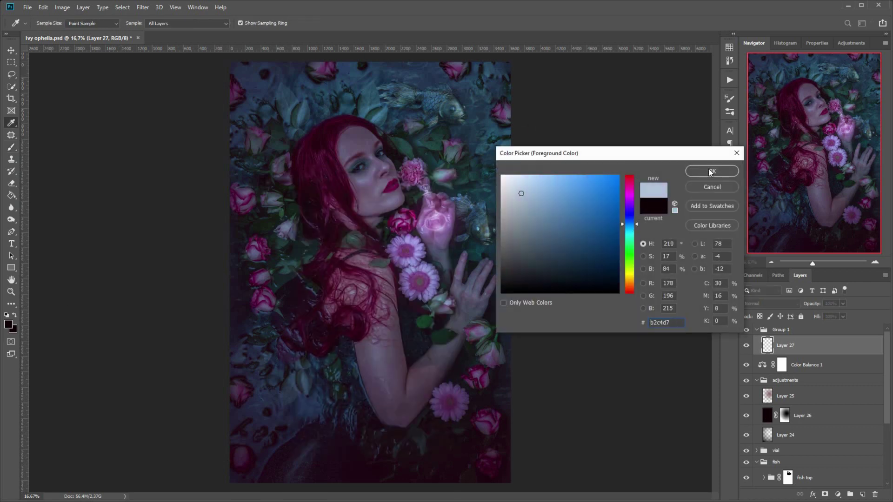
{"action": "left_click", "coordinate": [711, 171]}
Step: Set Layer 27 to Color Dodge for subtle pale brushed highlights and check them against the hidden layer
{"action": "left_click", "coordinate": [771, 308]}
{"action": "left_click", "coordinate": [763, 384]}
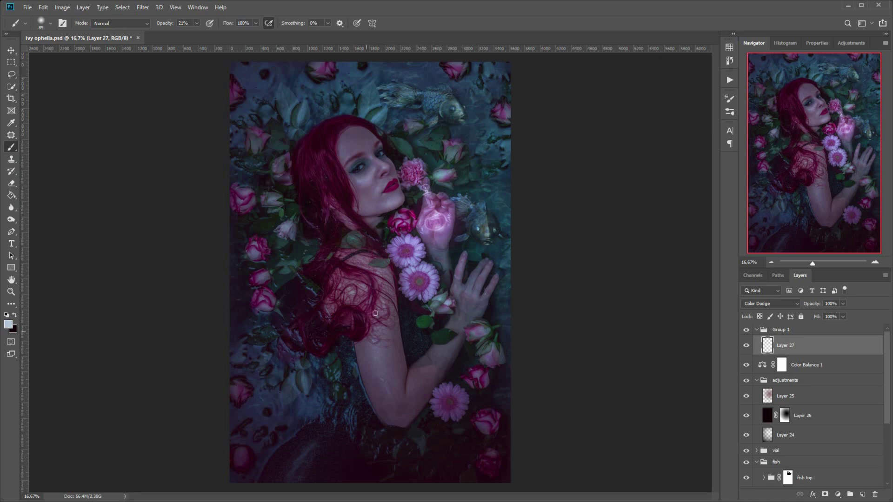
{"action": "left_click", "coordinate": [747, 345]}
{"action": "left_click", "coordinate": [747, 345]}
Step: Set the soft Eraser to 124 px for blending the highlights on Layer 27
{"action": "left_click", "coordinate": [13, 183]}
{"action": "right_click", "coordinate": [339, 171]}
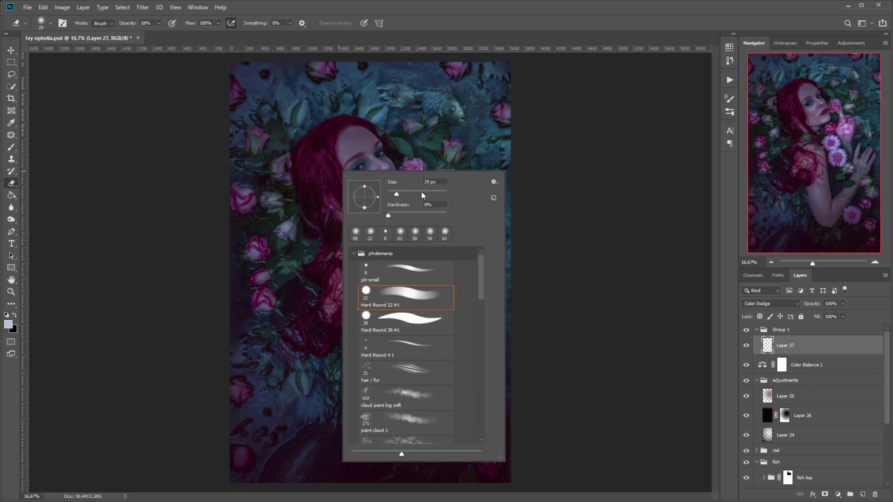
{"action": "left_click", "coordinate": [422, 192]}
{"action": "left_click", "coordinate": [285, 139]}
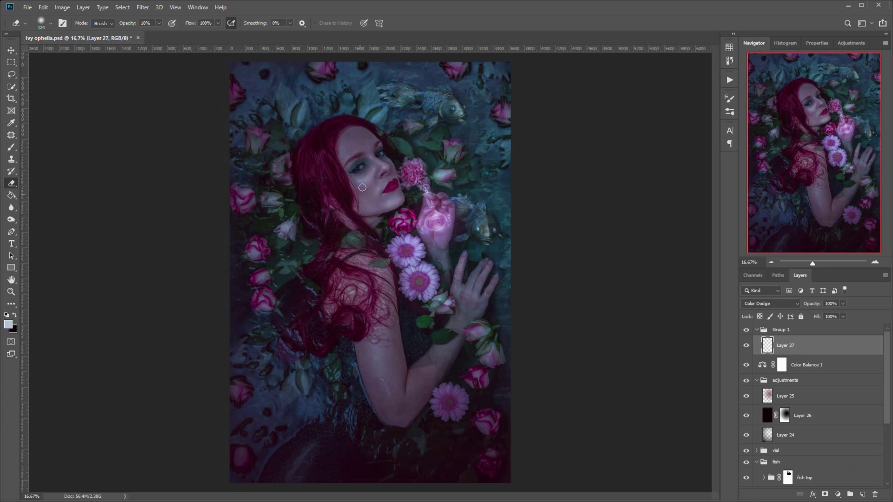
Step: Compare the image with and without the Color Dodge highlight layer
{"action": "left_click", "coordinate": [747, 345]}
{"action": "left_click", "coordinate": [747, 345]}
{"action": "left_click", "coordinate": [747, 345]}
{"action": "left_click", "coordinate": [748, 346]}
{"action": "left_click", "coordinate": [748, 347]}
{"action": "left_click", "coordinate": [747, 347]}
{"action": "left_click", "coordinate": [748, 347]}
{"action": "left_click", "coordinate": [748, 347]}
Step: Expand the main group and its Frequency Separation group, and examine the texture, retouching and blur layers, toggling Layer 10's visibility
{"action": "scroll", "coordinate": [860, 448], "scroll_direction": "down", "scroll_amount": 6}
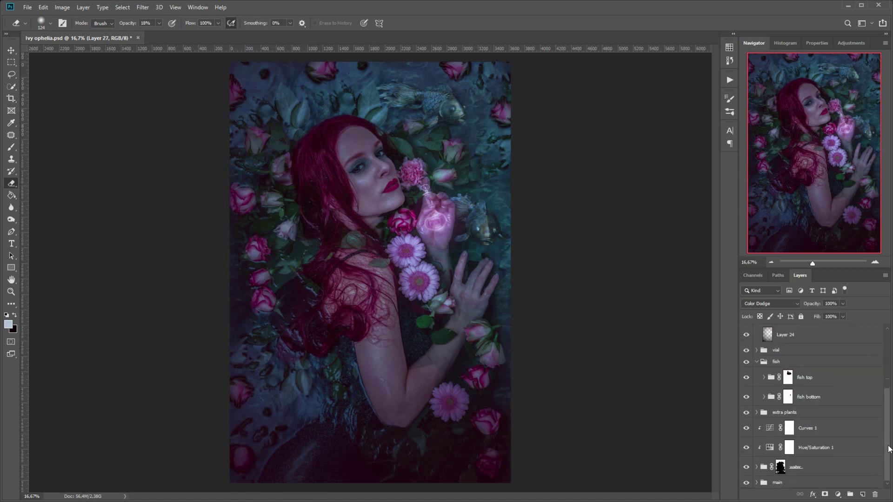
{"action": "left_click", "coordinate": [757, 482]}
{"action": "left_click_drag", "start_coordinate": [889, 408], "coordinate": [889, 466]}
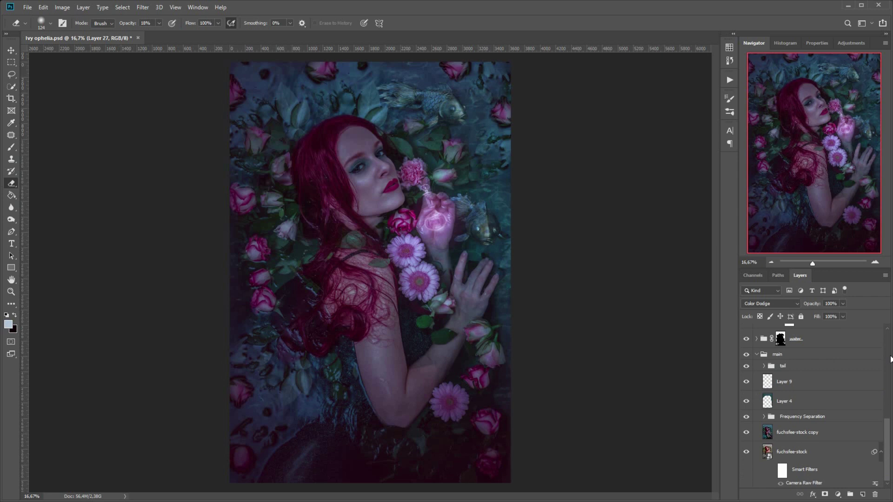
{"action": "left_click", "coordinate": [762, 417]}
{"action": "left_click", "coordinate": [764, 417]}
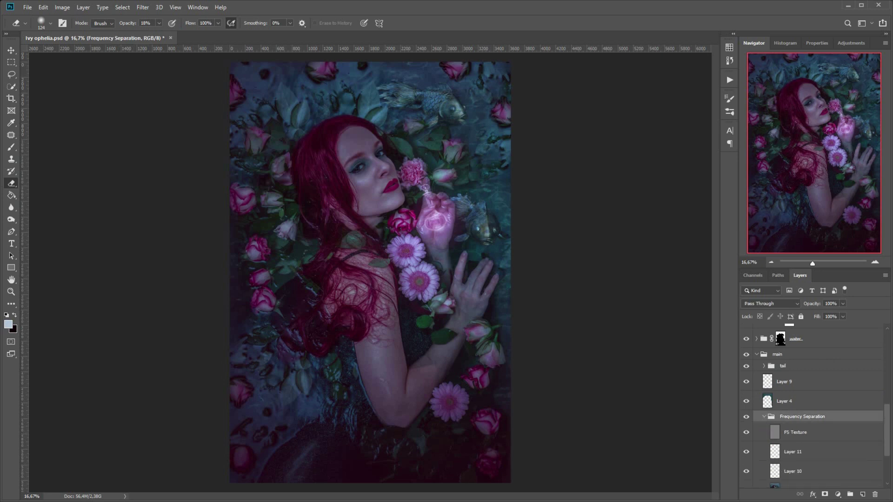
{"action": "left_click_drag", "start_coordinate": [887, 414], "coordinate": [886, 438]}
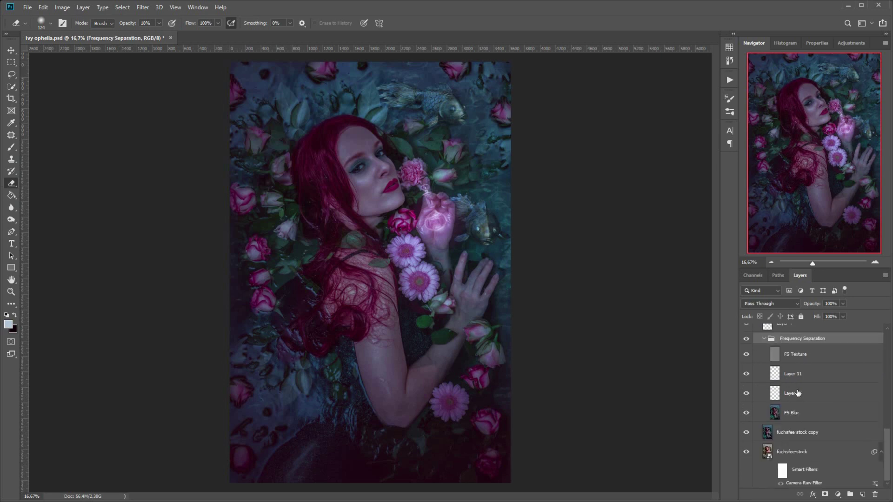
{"action": "left_click", "coordinate": [807, 374]}
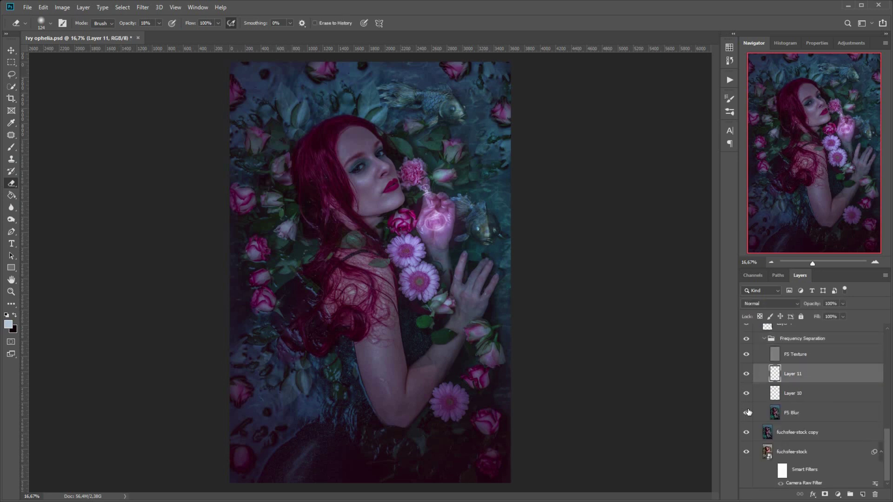
{"action": "left_click", "coordinate": [775, 398]}
{"action": "left_click", "coordinate": [747, 397]}
{"action": "left_click", "coordinate": [747, 397]}
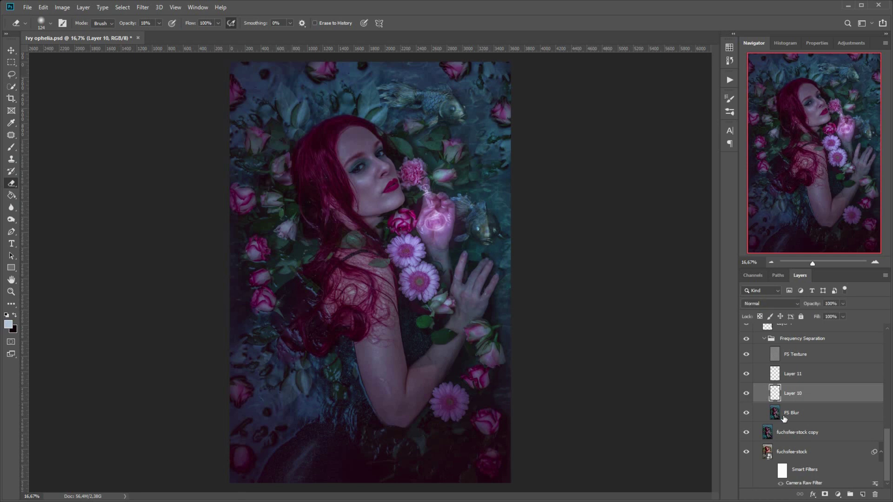
{"action": "left_click", "coordinate": [784, 417]}
{"action": "left_click", "coordinate": [791, 356]}
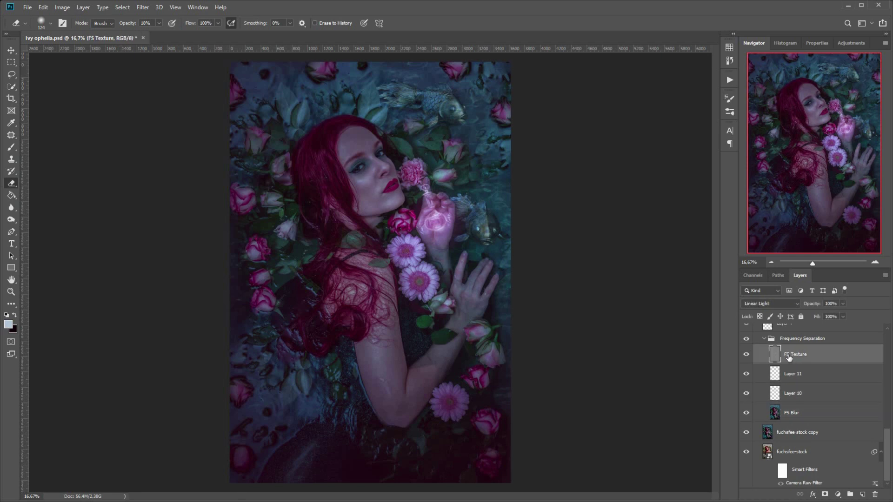
Step: Duplicate the collapsed Frequency Separation group together with fuchsfee-stock copy, and merge the duplicates into one layer above the group
{"action": "left_click", "coordinate": [876, 263]}
{"action": "left_click", "coordinate": [875, 263]}
{"action": "left_click", "coordinate": [875, 264]}
{"action": "left_click_drag", "start_coordinate": [830, 181], "coordinate": [823, 129]}
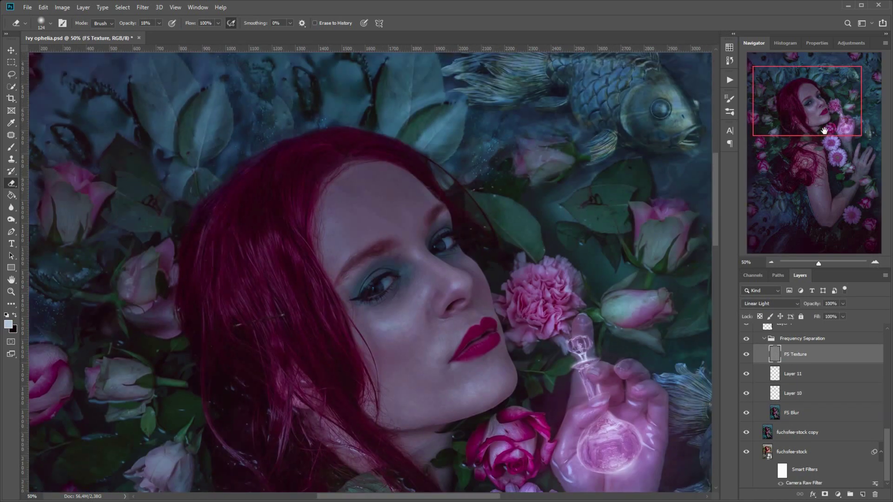
{"action": "left_click", "coordinate": [804, 340]}
{"action": "left_click", "coordinate": [764, 339]}
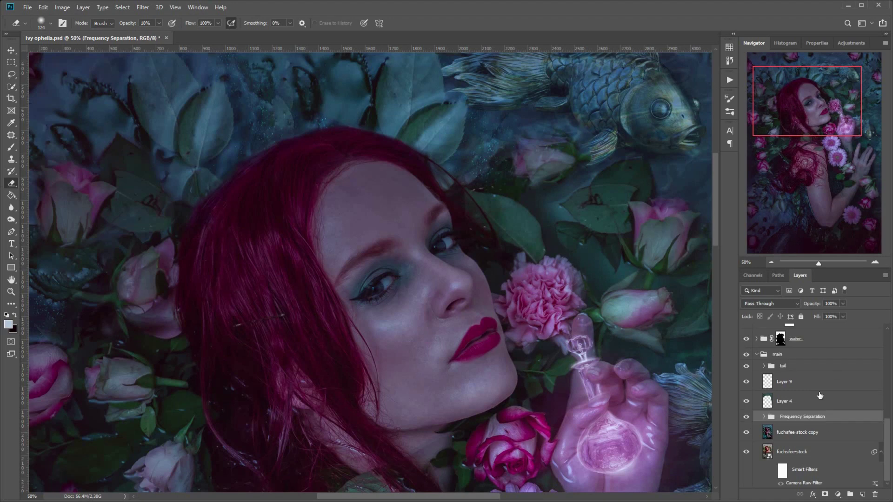
{"action": "left_click", "coordinate": [822, 433]}
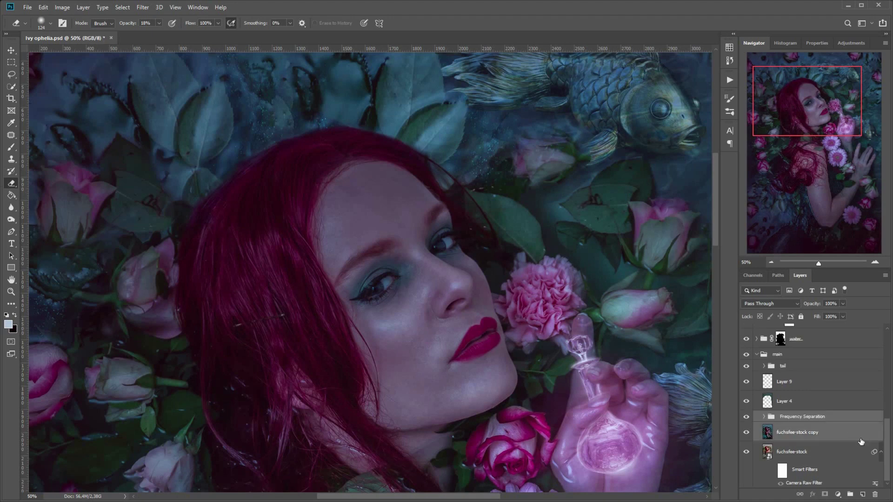
{"action": "left_click_drag", "start_coordinate": [862, 452], "coordinate": [862, 494]}
{"action": "key", "text": "ctrl+e"}
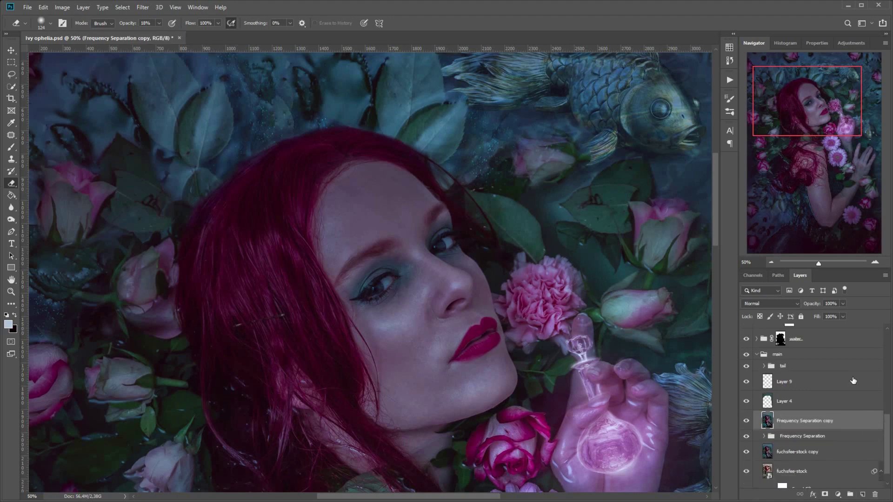
Step: Patch out the stray strands and bright spots crossing the red hair beside the cheek with the Patch tool
{"action": "left_click", "coordinate": [11, 135]}
{"action": "mouse_move", "coordinate": [262, 325]}
{"action": "left_mouse_down"}
{"action": "mouse_move", "coordinate": [288, 312]}
{"action": "mouse_move", "coordinate": [243, 318]}
{"action": "mouse_move", "coordinate": [249, 328]}
{"action": "mouse_move", "coordinate": [289, 320]}
{"action": "left_mouse_up"}
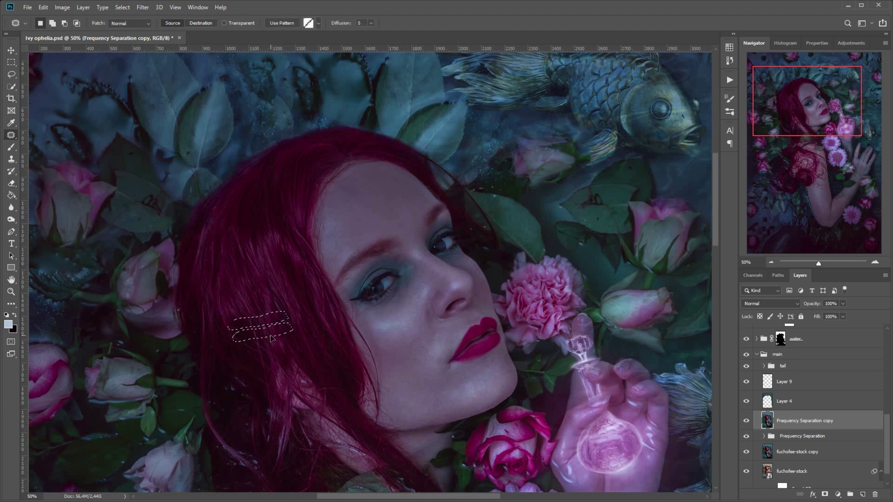
{"action": "key", "text": "ctrl+d"}
{"action": "mouse_move", "coordinate": [250, 316]}
{"action": "left_mouse_down"}
{"action": "mouse_move", "coordinate": [286, 294]}
{"action": "mouse_move", "coordinate": [271, 312]}
{"action": "left_mouse_up"}
{"action": "key", "text": "ctrl+d"}
{"action": "key", "text": "ctrl+d"}
{"action": "mouse_move", "coordinate": [272, 312]}
{"action": "left_mouse_down"}
{"action": "mouse_move", "coordinate": [293, 293]}
{"action": "mouse_move", "coordinate": [279, 330]}
{"action": "mouse_move", "coordinate": [256, 317]}
{"action": "mouse_move", "coordinate": [270, 336]}
{"action": "mouse_move", "coordinate": [258, 317]}
{"action": "left_mouse_up"}
{"action": "key", "text": "ctrl+d"}
{"action": "key", "text": "ctrl+d"}
{"action": "key", "text": "ctrl+d"}
{"action": "left_click_drag", "start_coordinate": [261, 321], "coordinate": [275, 315]}
{"action": "key", "text": "ctrl+d"}
{"action": "left_click_drag", "start_coordinate": [267, 328], "coordinate": [283, 311]}
{"action": "key", "text": "ctrl+d"}
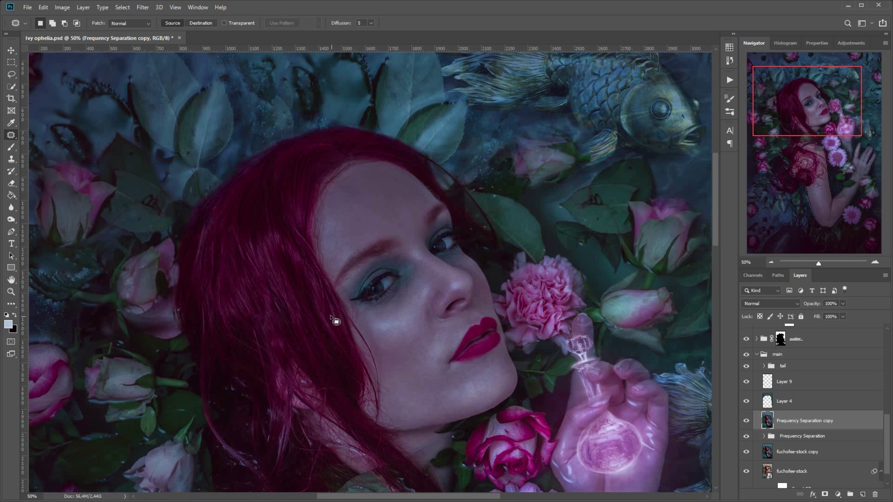
Step: Patch the loose baby hairs and uneven edge along the middle of the forehead's hairline
{"action": "left_click_drag", "start_coordinate": [358, 163], "coordinate": [358, 164]}
{"action": "mouse_move", "coordinate": [354, 166]}
{"action": "left_mouse_down"}
{"action": "mouse_move", "coordinate": [364, 177]}
{"action": "mouse_move", "coordinate": [349, 162]}
{"action": "mouse_move", "coordinate": [373, 164]}
{"action": "left_mouse_up"}
{"action": "left_click", "coordinate": [360, 162]}
{"action": "left_click", "coordinate": [874, 262]}
{"action": "left_click", "coordinate": [875, 263]}
{"action": "left_click", "coordinate": [875, 262]}
{"action": "left_click_drag", "start_coordinate": [806, 96], "coordinate": [807, 83]}
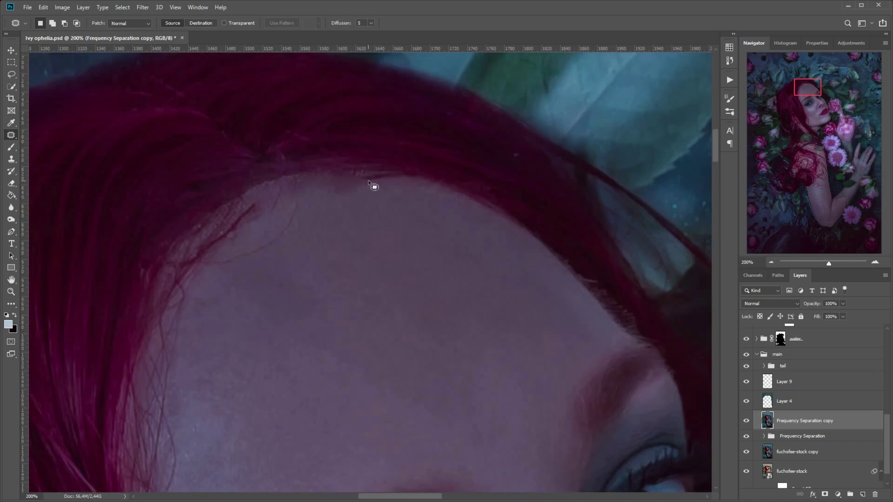
{"action": "mouse_move", "coordinate": [377, 173]}
{"action": "left_mouse_down"}
{"action": "mouse_move", "coordinate": [361, 185]}
{"action": "mouse_move", "coordinate": [395, 176]}
{"action": "mouse_move", "coordinate": [382, 172]}
{"action": "left_mouse_up"}
{"action": "mouse_move", "coordinate": [387, 179]}
{"action": "left_mouse_down"}
{"action": "mouse_move", "coordinate": [396, 202]}
{"action": "mouse_move", "coordinate": [350, 201]}
{"action": "mouse_move", "coordinate": [363, 180]}
{"action": "left_mouse_up"}
{"action": "key", "text": "ctrl+d"}
{"action": "left_click_drag", "start_coordinate": [354, 193], "coordinate": [359, 229]}
{"action": "key", "text": "ctrl+d"}
Step: Patch out the fine stray hairs curving over the forehead from the parting down towards the temple
{"action": "left_click_drag", "start_coordinate": [310, 188], "coordinate": [315, 190]}
{"action": "left_click_drag", "start_coordinate": [314, 198], "coordinate": [329, 205]}
{"action": "left_click_drag", "start_coordinate": [271, 234], "coordinate": [285, 243]}
{"action": "mouse_move", "coordinate": [243, 265]}
{"action": "left_mouse_down"}
{"action": "mouse_move", "coordinate": [251, 203]}
{"action": "mouse_move", "coordinate": [238, 209]}
{"action": "mouse_move", "coordinate": [229, 244]}
{"action": "mouse_move", "coordinate": [256, 222]}
{"action": "mouse_move", "coordinate": [272, 255]}
{"action": "left_mouse_up"}
{"action": "key", "text": "ctrl+d"}
{"action": "mouse_move", "coordinate": [279, 186]}
{"action": "left_mouse_down"}
{"action": "mouse_move", "coordinate": [266, 219]}
{"action": "mouse_move", "coordinate": [280, 185]}
{"action": "left_mouse_up"}
{"action": "left_click_drag", "start_coordinate": [273, 199], "coordinate": [286, 218]}
{"action": "mouse_move", "coordinate": [241, 199]}
{"action": "left_mouse_down"}
{"action": "mouse_move", "coordinate": [241, 207]}
{"action": "mouse_move", "coordinate": [255, 202]}
{"action": "left_mouse_up"}
{"action": "left_click_drag", "start_coordinate": [247, 204], "coordinate": [263, 216]}
{"action": "mouse_move", "coordinate": [218, 225]}
{"action": "left_mouse_down"}
{"action": "mouse_move", "coordinate": [210, 230]}
{"action": "mouse_move", "coordinate": [223, 243]}
{"action": "mouse_move", "coordinate": [221, 226]}
{"action": "left_mouse_up"}
{"action": "left_click_drag", "start_coordinate": [207, 249], "coordinate": [231, 279]}
{"action": "mouse_move", "coordinate": [190, 254]}
{"action": "left_mouse_down"}
{"action": "mouse_move", "coordinate": [203, 264]}
{"action": "mouse_move", "coordinate": [223, 256]}
{"action": "left_mouse_up"}
{"action": "key", "text": "ctrl+d"}
{"action": "left_click_drag", "start_coordinate": [164, 307], "coordinate": [188, 290]}
{"action": "mouse_move", "coordinate": [182, 298]}
{"action": "left_mouse_down"}
{"action": "mouse_move", "coordinate": [201, 328]}
{"action": "mouse_move", "coordinate": [175, 312]}
{"action": "mouse_move", "coordinate": [187, 325]}
{"action": "mouse_move", "coordinate": [171, 323]}
{"action": "left_mouse_up"}
{"action": "key", "text": "ctrl+d"}
{"action": "key", "text": "ctrl+d"}
{"action": "key", "text": "ctrl+d"}
{"action": "left_click_drag", "start_coordinate": [168, 319], "coordinate": [185, 321]}
{"action": "key", "text": "ctrl+d"}
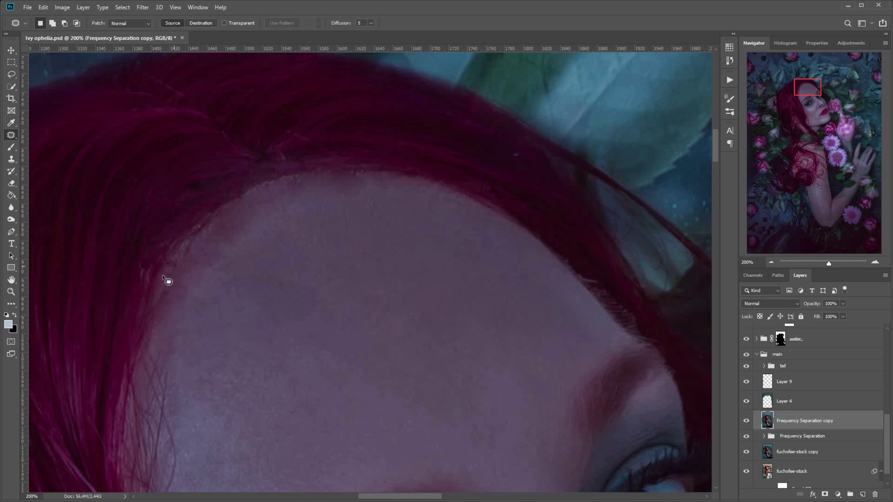
Step: Clean up the rough hairline edge at the temple by patching it with clear forehead skin
{"action": "left_click_drag", "start_coordinate": [173, 267], "coordinate": [177, 274]}
{"action": "mouse_move", "coordinate": [176, 289]}
{"action": "left_mouse_down"}
{"action": "mouse_move", "coordinate": [219, 308]}
{"action": "mouse_move", "coordinate": [248, 265]}
{"action": "left_mouse_up"}
{"action": "key", "text": "ctrl+d"}
{"action": "left_click_drag", "start_coordinate": [170, 274], "coordinate": [174, 270]}
{"action": "mouse_move", "coordinate": [186, 256]}
{"action": "left_mouse_down"}
{"action": "mouse_move", "coordinate": [241, 232]}
{"action": "mouse_move", "coordinate": [214, 231]}
{"action": "mouse_move", "coordinate": [189, 250]}
{"action": "left_mouse_up"}
{"action": "key", "text": "ctrl+d"}
{"action": "key", "text": "ctrl+d"}
{"action": "key", "text": "ctrl+d"}
{"action": "mouse_move", "coordinate": [162, 278]}
{"action": "left_mouse_down"}
{"action": "mouse_move", "coordinate": [181, 267]}
{"action": "mouse_move", "coordinate": [165, 367]}
{"action": "left_mouse_up"}
{"action": "key", "text": "ctrl+d"}
{"action": "mouse_move", "coordinate": [159, 294]}
{"action": "left_mouse_down"}
{"action": "mouse_move", "coordinate": [165, 302]}
{"action": "mouse_move", "coordinate": [183, 287]}
{"action": "left_mouse_up"}
{"action": "key", "text": "ctrl+d"}
Step: Even out the reddish blotches on the forehead skin beside the rounded hairline corner with the Patch tool
{"action": "left_click_drag", "start_coordinate": [184, 294], "coordinate": [246, 290]}
{"action": "left_click_drag", "start_coordinate": [251, 290], "coordinate": [210, 320]}
{"action": "key", "text": "ctrl+d"}
{"action": "left_click_drag", "start_coordinate": [215, 277], "coordinate": [221, 274]}
{"action": "mouse_move", "coordinate": [222, 280]}
{"action": "left_mouse_down"}
{"action": "mouse_move", "coordinate": [244, 253]}
{"action": "mouse_move", "coordinate": [243, 231]}
{"action": "left_mouse_up"}
{"action": "key", "text": "ctrl+d"}
{"action": "left_click_drag", "start_coordinate": [201, 261], "coordinate": [209, 259]}
{"action": "mouse_move", "coordinate": [209, 256]}
{"action": "left_mouse_down"}
{"action": "mouse_move", "coordinate": [240, 218]}
{"action": "mouse_move", "coordinate": [211, 231]}
{"action": "mouse_move", "coordinate": [203, 224]}
{"action": "mouse_move", "coordinate": [200, 276]}
{"action": "left_mouse_up"}
{"action": "key", "text": "ctrl+d"}
{"action": "key", "text": "ctrl+d"}
{"action": "mouse_move", "coordinate": [259, 209]}
{"action": "left_mouse_down"}
{"action": "mouse_move", "coordinate": [262, 228]}
{"action": "mouse_move", "coordinate": [262, 218]}
{"action": "left_mouse_up"}
{"action": "left_click_drag", "start_coordinate": [246, 230], "coordinate": [234, 309]}
{"action": "key", "text": "ctrl+d"}
{"action": "mouse_move", "coordinate": [232, 250]}
{"action": "left_mouse_down"}
{"action": "mouse_move", "coordinate": [203, 275]}
{"action": "mouse_move", "coordinate": [249, 240]}
{"action": "left_mouse_up"}
{"action": "left_click_drag", "start_coordinate": [238, 260], "coordinate": [240, 293]}
{"action": "key", "text": "ctrl+d"}
{"action": "mouse_move", "coordinate": [200, 254]}
{"action": "left_mouse_down"}
{"action": "mouse_move", "coordinate": [200, 276]}
{"action": "mouse_move", "coordinate": [203, 261]}
{"action": "left_mouse_up"}
{"action": "left_click_drag", "start_coordinate": [194, 269], "coordinate": [214, 323]}
{"action": "key", "text": "ctrl+d"}
Step: Set the soft Brush to 23 px and sample the dark red of the lips for painting
{"action": "left_click_drag", "start_coordinate": [810, 91], "coordinate": [804, 100]}
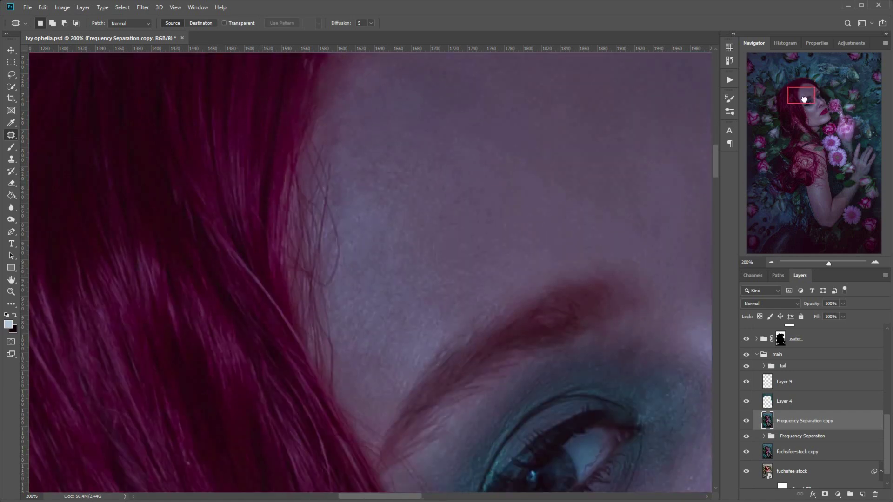
{"action": "left_click", "coordinate": [773, 262]}
{"action": "left_click", "coordinate": [772, 262]}
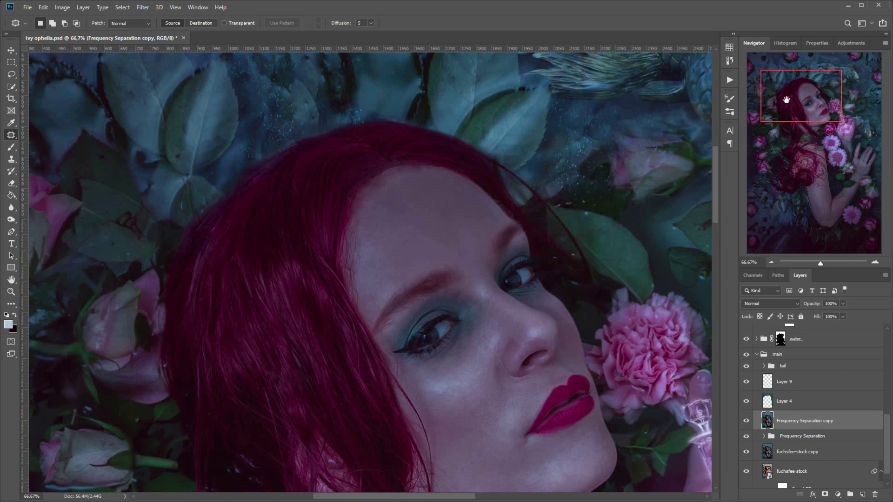
{"action": "left_click", "coordinate": [772, 262]}
{"action": "left_click_drag", "start_coordinate": [813, 132], "coordinate": [818, 144]}
{"action": "left_click", "coordinate": [875, 262]}
{"action": "left_click", "coordinate": [875, 262]}
{"action": "left_click", "coordinate": [875, 262]}
{"action": "mouse_move", "coordinate": [816, 114]}
{"action": "left_mouse_down"}
{"action": "mouse_move", "coordinate": [829, 123]}
{"action": "mouse_move", "coordinate": [827, 115]}
{"action": "left_mouse_up"}
{"action": "left_click", "coordinate": [13, 148]}
{"action": "right_click", "coordinate": [568, 248]}
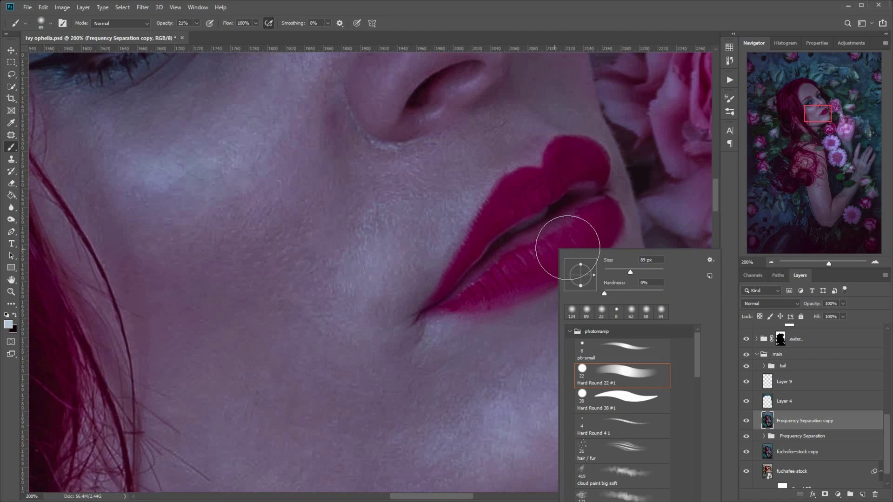
{"action": "left_click", "coordinate": [611, 272]}
{"action": "left_click", "coordinate": [531, 225], "text": "alt"}
Step: Create a new layer above Frequency Separation copy and set its blend mode to Color
{"action": "left_click", "coordinate": [785, 302]}
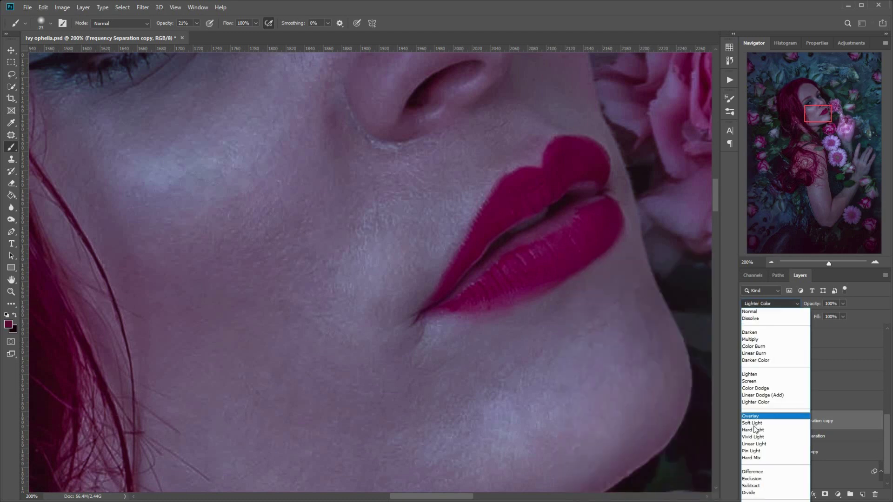
{"action": "left_click", "coordinate": [754, 501]}
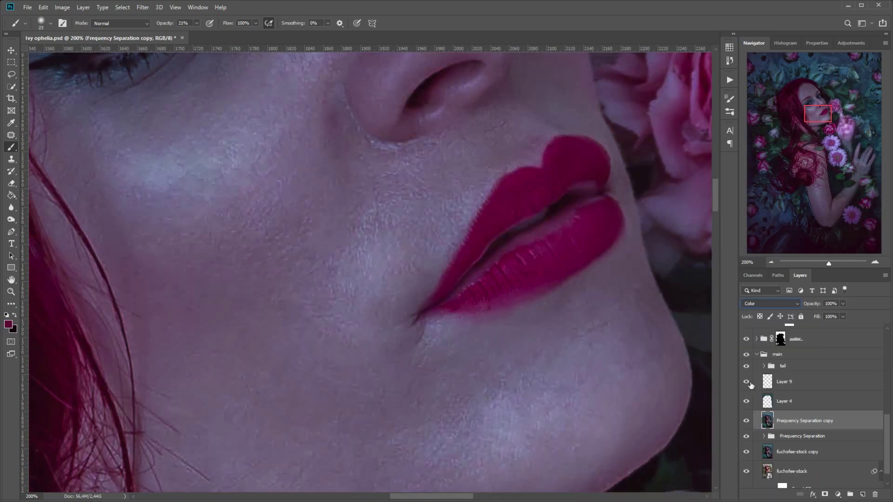
{"action": "left_click", "coordinate": [862, 494]}
{"action": "left_click", "coordinate": [770, 303]}
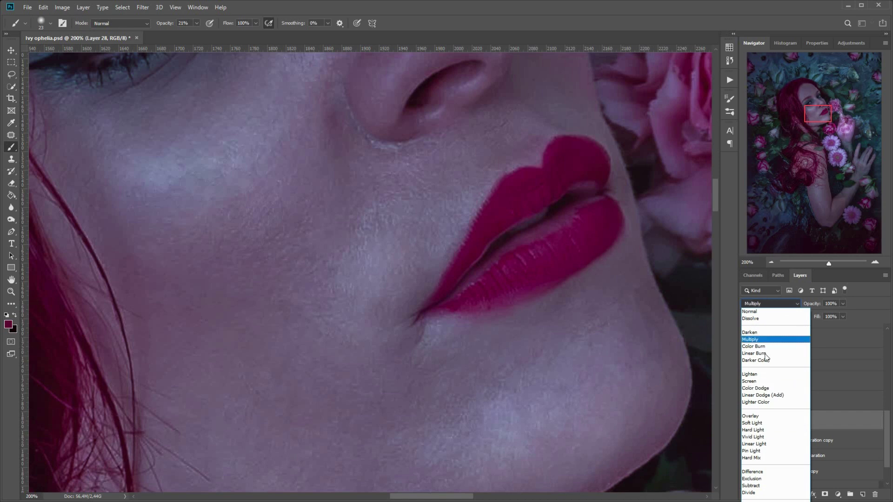
{"action": "left_click", "coordinate": [755, 501]}
Step: Reduce the brush to 12 px and paint sampled lip colour over the pale inner area of the lower lip
{"action": "right_click", "coordinate": [604, 237]}
{"action": "left_click_drag", "start_coordinate": [654, 258], "coordinate": [651, 257]}
{"action": "left_click", "coordinate": [534, 238]}
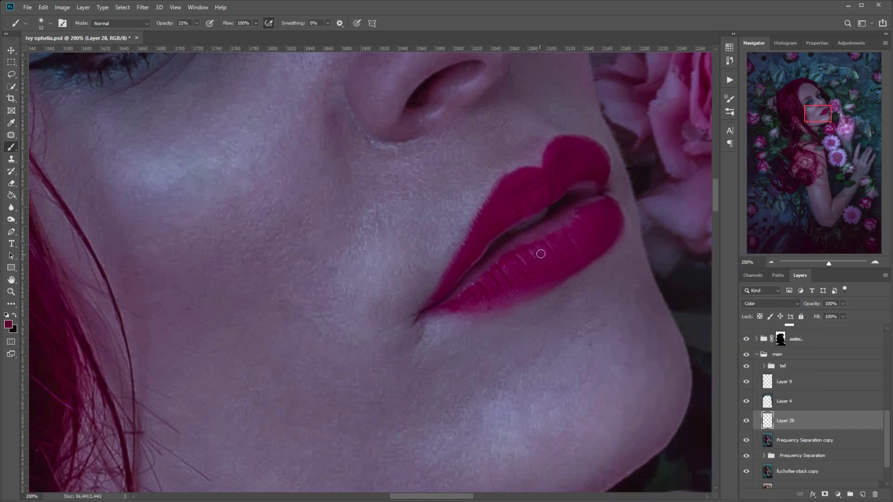
{"action": "left_click", "coordinate": [515, 253], "text": "alt"}
{"action": "left_click", "coordinate": [746, 420]}
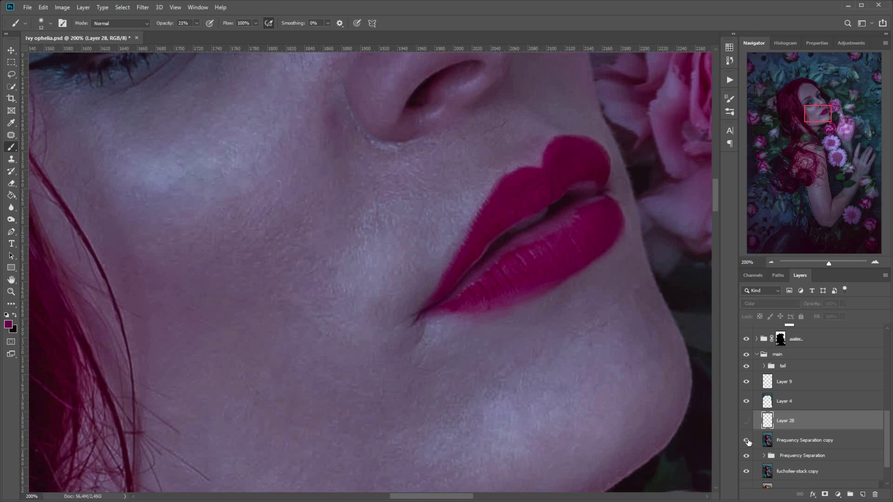
{"action": "left_click", "coordinate": [763, 455]}
{"action": "left_click_drag", "start_coordinate": [887, 439], "coordinate": [887, 477]}
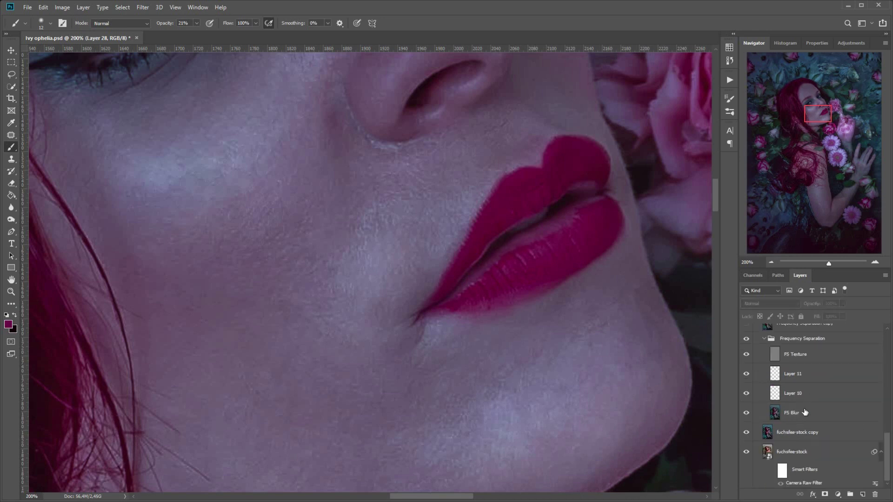
{"action": "left_click", "coordinate": [800, 395]}
{"action": "left_click", "coordinate": [816, 373]}
{"action": "left_click", "coordinate": [863, 494]}
{"action": "left_click", "coordinate": [745, 355]}
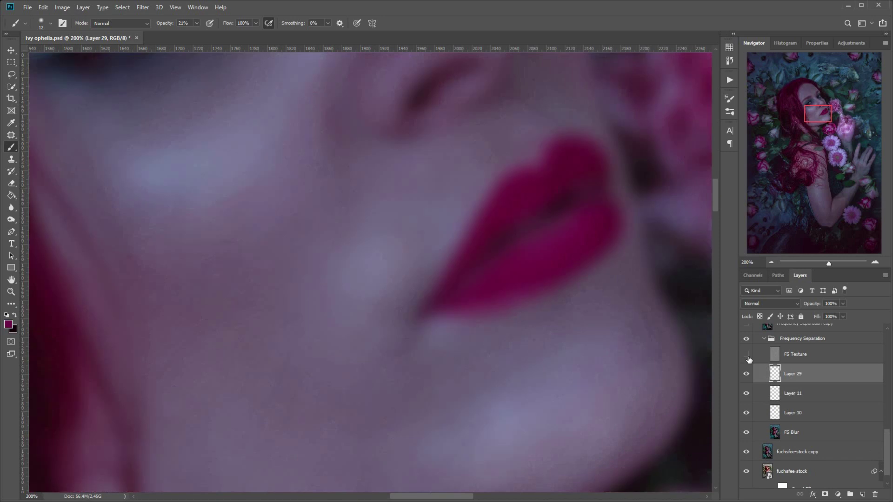
{"action": "left_click", "coordinate": [746, 356]}
{"action": "left_click_drag", "start_coordinate": [826, 379], "coordinate": [875, 494]}
{"action": "scroll", "coordinate": [830, 413], "scroll_direction": "up", "scroll_amount": 9}
{"action": "left_click_drag", "start_coordinate": [887, 424], "coordinate": [887, 470]}
{"action": "left_click", "coordinate": [763, 359]}
Step: Set Layer 28's blend mode to Hard Light and compare the lips with and without it
{"action": "left_click", "coordinate": [797, 383]}
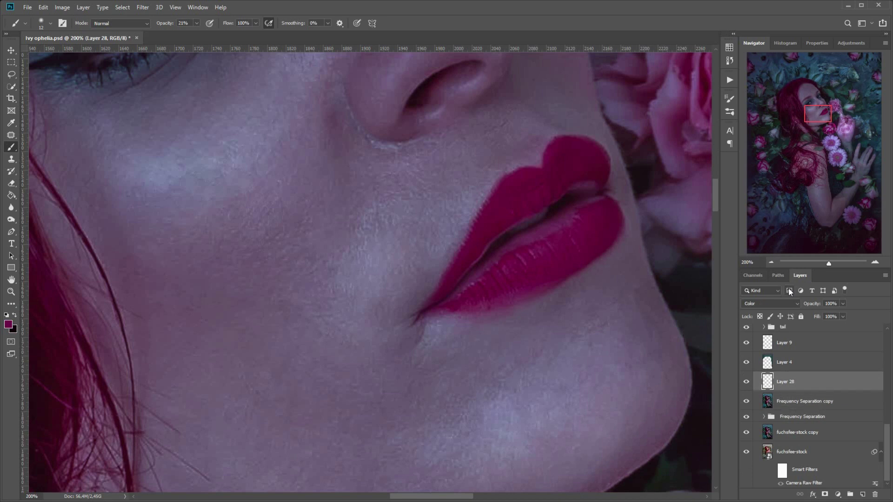
{"action": "left_click", "coordinate": [746, 382]}
{"action": "left_click", "coordinate": [771, 303]}
{"action": "left_click", "coordinate": [757, 432]}
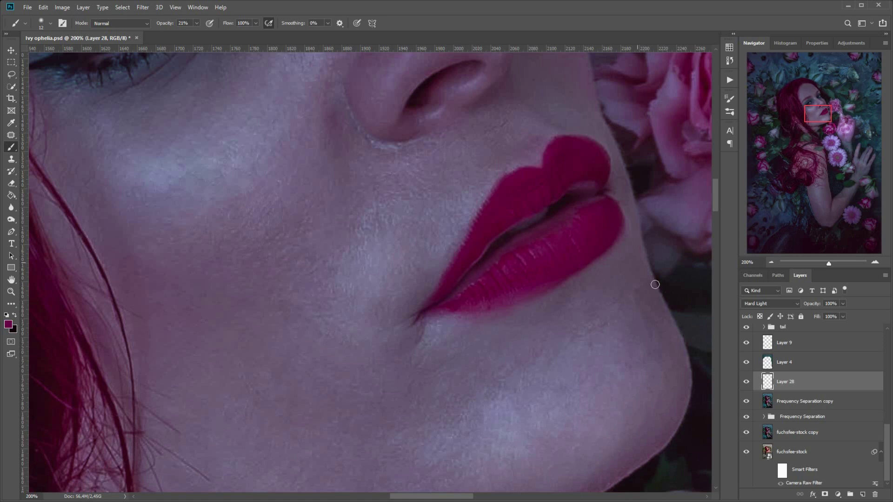
{"action": "left_click", "coordinate": [748, 383]}
{"action": "left_click", "coordinate": [747, 383]}
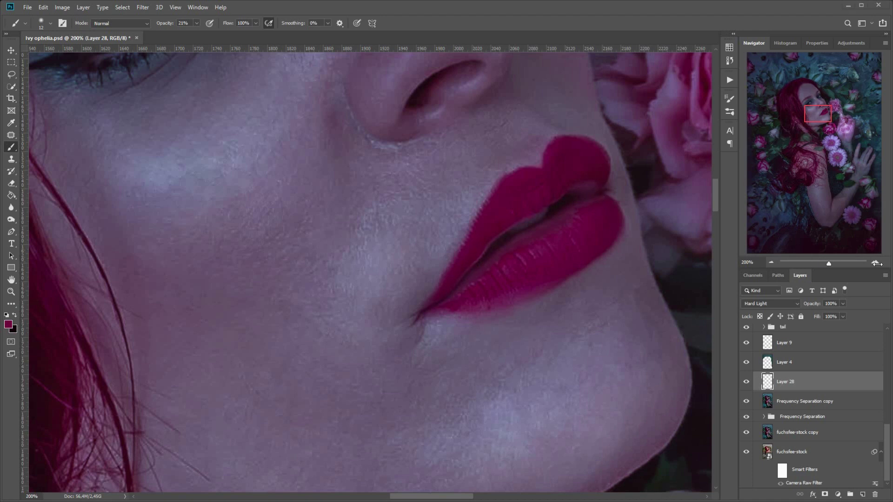
Step: Add a new layer above Layer 28, set the brush to 3 px and sample the upper lip's dark red
{"action": "left_click", "coordinate": [876, 263]}
{"action": "left_click_drag", "start_coordinate": [814, 118], "coordinate": [820, 115]}
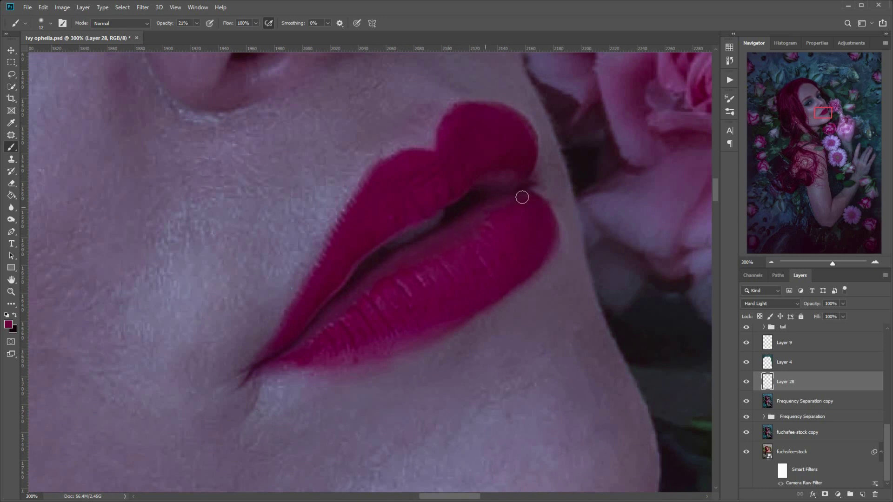
{"action": "left_click", "coordinate": [863, 495]}
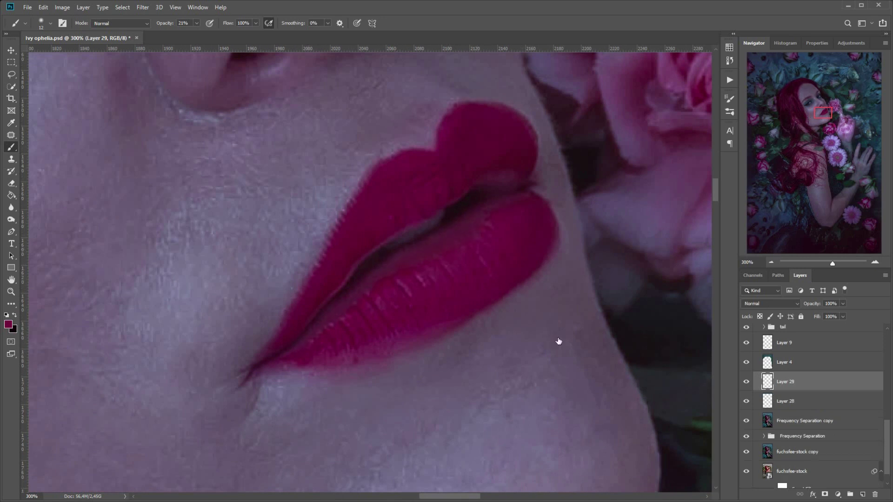
{"action": "right_click", "coordinate": [505, 297]}
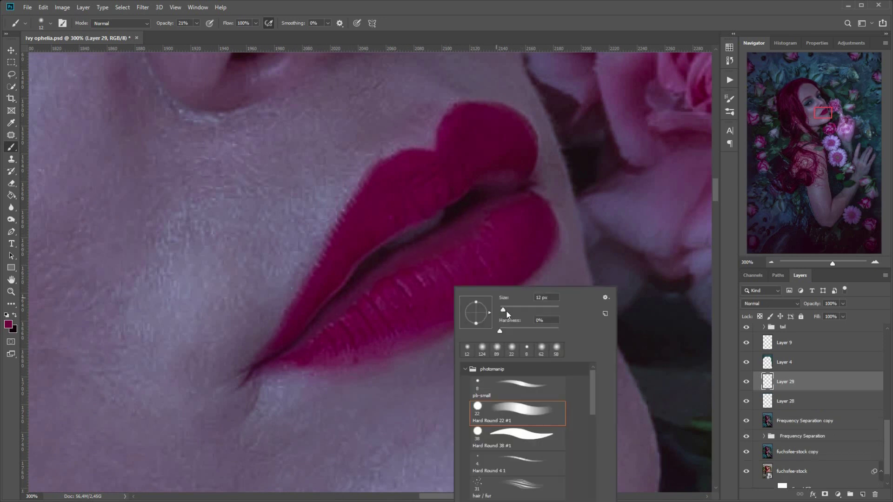
{"action": "left_click", "coordinate": [337, 278], "text": "alt"}
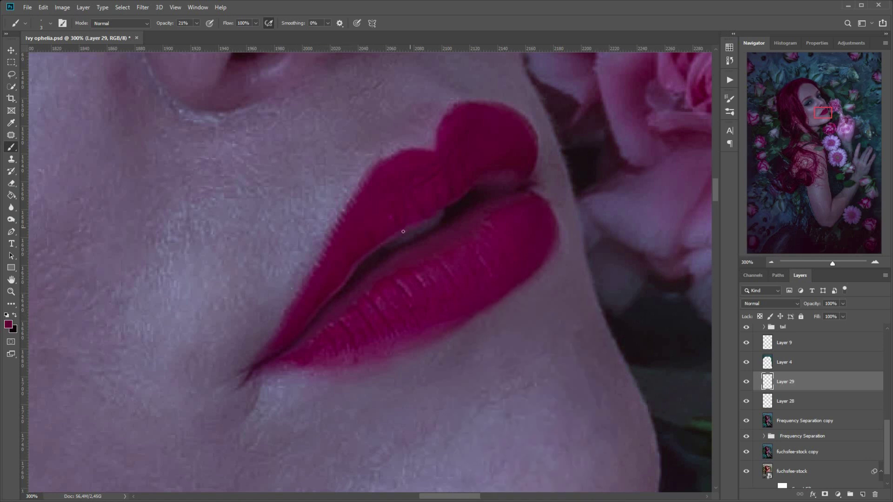
Step: Set Layer 29 to Darker Color and touch up the lips with freshly sampled dark lip colour
{"action": "left_click", "coordinate": [760, 305]}
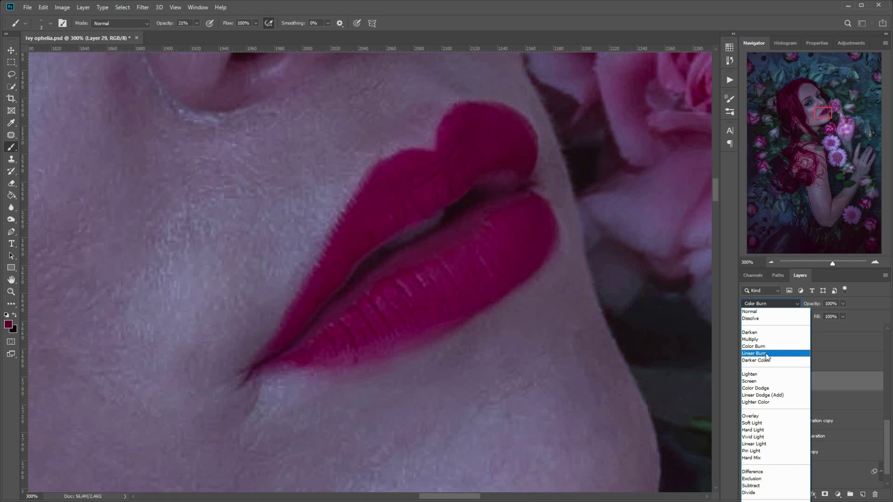
{"action": "left_click", "coordinate": [769, 360]}
{"action": "left_click", "coordinate": [321, 298], "text": "alt"}
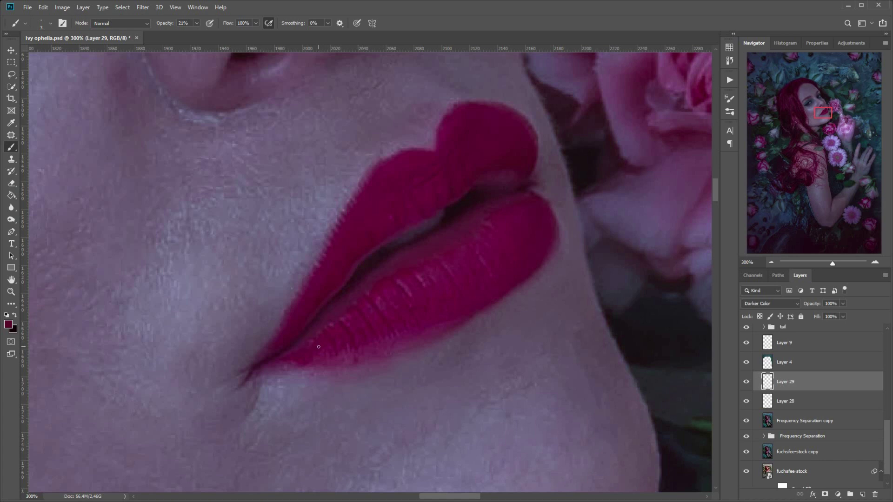
{"action": "left_click", "coordinate": [298, 353]}
Step: Check the effect of Layer 28 and merge Layers 28 and 29 with Frequency Separation copy
{"action": "left_click", "coordinate": [747, 403]}
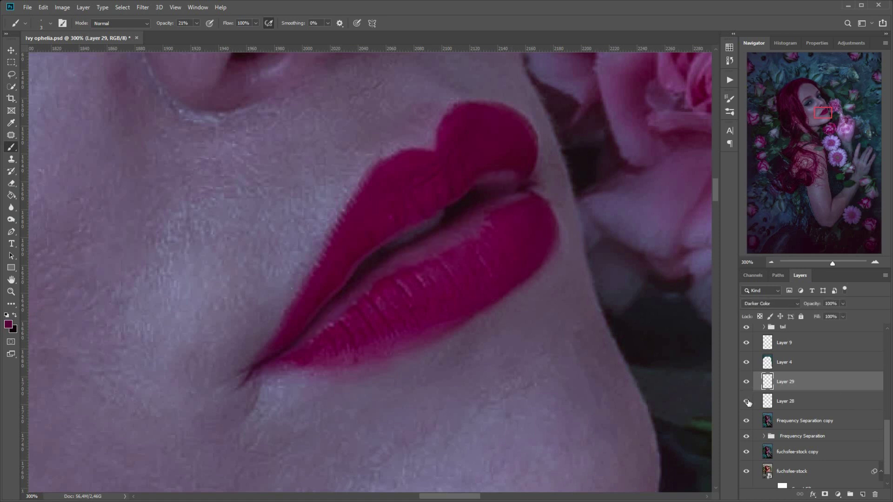
{"action": "left_click", "coordinate": [808, 420], "text": "shift"}
{"action": "key", "text": "ctrl+e"}
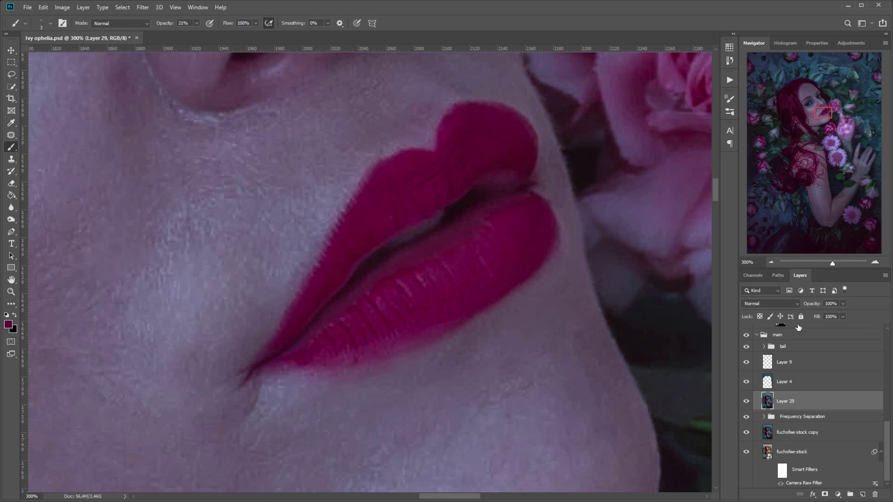
Step: Patch the creases on the lower lip near the corner of the mouth
{"action": "left_click", "coordinate": [771, 262]}
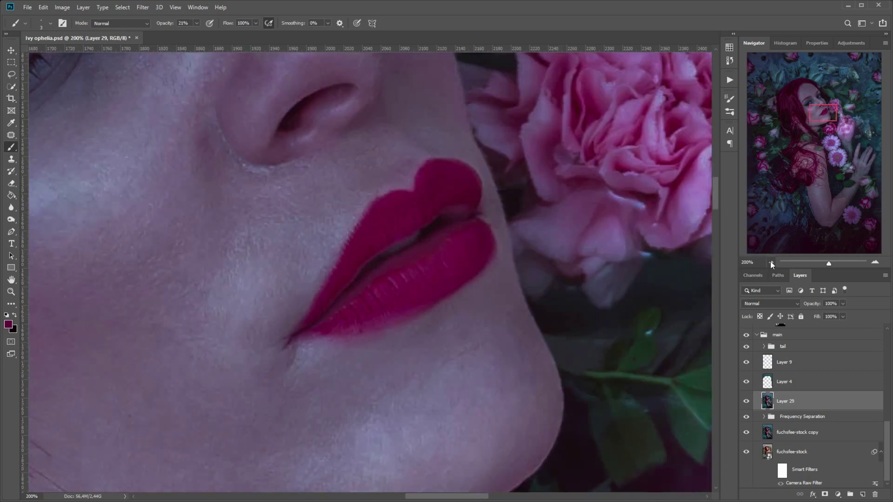
{"action": "key", "text": "j"}
{"action": "mouse_move", "coordinate": [349, 309]}
{"action": "left_mouse_down"}
{"action": "mouse_move", "coordinate": [358, 291]}
{"action": "mouse_move", "coordinate": [368, 299]}
{"action": "mouse_move", "coordinate": [357, 328]}
{"action": "mouse_move", "coordinate": [334, 316]}
{"action": "left_mouse_up"}
{"action": "key", "text": "ctrl+d"}
{"action": "left_click_drag", "start_coordinate": [335, 318], "coordinate": [357, 302]}
{"action": "key", "text": "ctrl+d"}
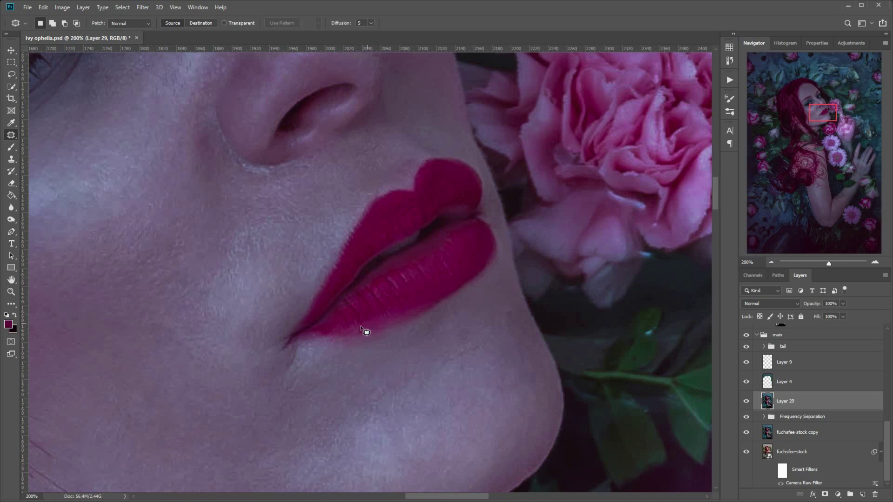
Step: Patch the vertical creases in the middle of the lower lip with clean lip texture
{"action": "mouse_move", "coordinate": [389, 262]}
{"action": "left_mouse_down"}
{"action": "mouse_move", "coordinate": [373, 287]}
{"action": "mouse_move", "coordinate": [389, 265]}
{"action": "left_mouse_up"}
{"action": "left_click_drag", "start_coordinate": [383, 283], "coordinate": [388, 291]}
{"action": "key", "text": "ctrl+d"}
{"action": "mouse_move", "coordinate": [409, 255]}
{"action": "left_mouse_down"}
{"action": "mouse_move", "coordinate": [390, 261]}
{"action": "mouse_move", "coordinate": [420, 261]}
{"action": "mouse_move", "coordinate": [417, 291]}
{"action": "mouse_move", "coordinate": [401, 260]}
{"action": "mouse_move", "coordinate": [435, 250]}
{"action": "mouse_move", "coordinate": [417, 277]}
{"action": "mouse_move", "coordinate": [409, 250]}
{"action": "mouse_move", "coordinate": [426, 253]}
{"action": "mouse_move", "coordinate": [395, 262]}
{"action": "mouse_move", "coordinate": [392, 290]}
{"action": "mouse_move", "coordinate": [390, 277]}
{"action": "left_mouse_up"}
{"action": "key", "text": "ctrl+d"}
{"action": "key", "text": "ctrl+d"}
{"action": "key", "text": "ctrl+d"}
{"action": "key", "text": "ctrl+d"}
{"action": "mouse_move", "coordinate": [394, 279]}
{"action": "left_mouse_down"}
{"action": "mouse_move", "coordinate": [421, 264]}
{"action": "mouse_move", "coordinate": [386, 273]}
{"action": "left_mouse_up"}
{"action": "key", "text": "ctrl+d"}
{"action": "left_click_drag", "start_coordinate": [386, 273], "coordinate": [407, 271]}
{"action": "key", "text": "ctrl+d"}
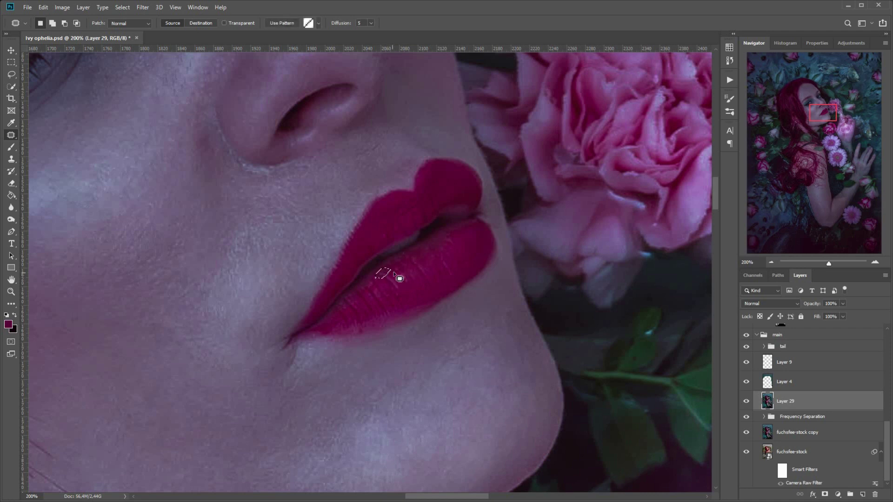
Step: Patch the creases on the fuller end of the lower lip nearest the pink flower
{"action": "mouse_move", "coordinate": [444, 235]}
{"action": "left_mouse_down"}
{"action": "mouse_move", "coordinate": [448, 250]}
{"action": "mouse_move", "coordinate": [448, 235]}
{"action": "left_mouse_up"}
{"action": "mouse_move", "coordinate": [441, 243]}
{"action": "left_mouse_down"}
{"action": "mouse_move", "coordinate": [492, 254]}
{"action": "mouse_move", "coordinate": [459, 240]}
{"action": "left_mouse_up"}
{"action": "key", "text": "ctrl+d"}
{"action": "mouse_move", "coordinate": [460, 241]}
{"action": "left_mouse_down"}
{"action": "mouse_move", "coordinate": [481, 231]}
{"action": "mouse_move", "coordinate": [471, 226]}
{"action": "left_mouse_up"}
{"action": "key", "text": "ctrl+d"}
{"action": "key", "text": "ctrl+d"}
{"action": "mouse_move", "coordinate": [465, 231]}
{"action": "left_mouse_down"}
{"action": "mouse_move", "coordinate": [450, 263]}
{"action": "mouse_move", "coordinate": [436, 246]}
{"action": "mouse_move", "coordinate": [440, 267]}
{"action": "mouse_move", "coordinate": [420, 252]}
{"action": "mouse_move", "coordinate": [386, 268]}
{"action": "mouse_move", "coordinate": [407, 257]}
{"action": "left_mouse_up"}
{"action": "key", "text": "ctrl+d"}
{"action": "key", "text": "ctrl+d"}
{"action": "left_click_drag", "start_coordinate": [404, 261], "coordinate": [421, 259]}
{"action": "key", "text": "ctrl+d"}
Step: Patch the creases on the lower lip between its middle and the corner of the mouth
{"action": "left_click_drag", "start_coordinate": [369, 281], "coordinate": [369, 281]}
{"action": "left_click_drag", "start_coordinate": [368, 284], "coordinate": [391, 308]}
{"action": "key", "text": "ctrl+d"}
{"action": "left_click_drag", "start_coordinate": [370, 278], "coordinate": [373, 279]}
{"action": "mouse_move", "coordinate": [368, 283]}
{"action": "left_mouse_down"}
{"action": "mouse_move", "coordinate": [361, 308]}
{"action": "mouse_move", "coordinate": [358, 290]}
{"action": "mouse_move", "coordinate": [371, 293]}
{"action": "mouse_move", "coordinate": [348, 295]}
{"action": "left_mouse_up"}
{"action": "key", "text": "ctrl+d"}
{"action": "key", "text": "ctrl+d"}
{"action": "left_click_drag", "start_coordinate": [345, 301], "coordinate": [362, 307]}
{"action": "key", "text": "ctrl+d"}
Step: Patch the flaws at the lower lip's far tip and along the upper lip, and compare the image with Layer 29 hidden
{"action": "mouse_move", "coordinate": [479, 221]}
{"action": "left_mouse_down"}
{"action": "mouse_move", "coordinate": [464, 222]}
{"action": "mouse_move", "coordinate": [475, 226]}
{"action": "mouse_move", "coordinate": [485, 275]}
{"action": "mouse_move", "coordinate": [479, 226]}
{"action": "left_mouse_up"}
{"action": "key", "text": "ctrl+d"}
{"action": "left_click_drag", "start_coordinate": [478, 233], "coordinate": [461, 255]}
{"action": "key", "text": "ctrl+d"}
{"action": "mouse_move", "coordinate": [368, 260]}
{"action": "left_mouse_down"}
{"action": "mouse_move", "coordinate": [342, 300]}
{"action": "mouse_move", "coordinate": [367, 262]}
{"action": "mouse_move", "coordinate": [336, 284]}
{"action": "left_mouse_up"}
{"action": "key", "text": "ctrl+d"}
{"action": "mouse_move", "coordinate": [383, 251]}
{"action": "left_mouse_down"}
{"action": "mouse_move", "coordinate": [361, 271]}
{"action": "mouse_move", "coordinate": [383, 249]}
{"action": "left_mouse_up"}
{"action": "left_click", "coordinate": [747, 401]}
{"action": "left_click", "coordinate": [746, 401]}
Step: Patch the remaining flaws under the upper lip's peak and across the centre of the lower lip
{"action": "mouse_move", "coordinate": [436, 208]}
{"action": "left_mouse_down"}
{"action": "mouse_move", "coordinate": [467, 203]}
{"action": "mouse_move", "coordinate": [436, 208]}
{"action": "mouse_move", "coordinate": [469, 188]}
{"action": "left_mouse_up"}
{"action": "key", "text": "ctrl+d"}
{"action": "key", "text": "ctrl+d"}
{"action": "left_click_drag", "start_coordinate": [387, 265], "coordinate": [382, 268]}
{"action": "mouse_move", "coordinate": [379, 268]}
{"action": "left_mouse_down"}
{"action": "mouse_move", "coordinate": [424, 256]}
{"action": "mouse_move", "coordinate": [423, 291]}
{"action": "mouse_move", "coordinate": [407, 315]}
{"action": "mouse_move", "coordinate": [430, 307]}
{"action": "mouse_move", "coordinate": [430, 297]}
{"action": "mouse_move", "coordinate": [407, 312]}
{"action": "left_mouse_up"}
{"action": "key", "text": "ctrl+d"}
{"action": "key", "text": "ctrl+d"}
{"action": "mouse_move", "coordinate": [403, 312]}
{"action": "left_mouse_down"}
{"action": "mouse_move", "coordinate": [434, 293]}
{"action": "mouse_move", "coordinate": [386, 321]}
{"action": "mouse_move", "coordinate": [399, 304]}
{"action": "left_mouse_up"}
{"action": "key", "text": "ctrl+d"}
{"action": "key", "text": "ctrl+d"}
Step: Smooth the lower lip's bottom edge near the mouth corner by patching it with neighbouring lip areas
{"action": "left_click_drag", "start_coordinate": [357, 329], "coordinate": [363, 324]}
{"action": "mouse_move", "coordinate": [359, 326]}
{"action": "left_mouse_down"}
{"action": "mouse_move", "coordinate": [383, 308]}
{"action": "mouse_move", "coordinate": [346, 331]}
{"action": "left_mouse_up"}
{"action": "key", "text": "ctrl+d"}
{"action": "mouse_move", "coordinate": [343, 330]}
{"action": "left_mouse_down"}
{"action": "mouse_move", "coordinate": [401, 315]}
{"action": "mouse_move", "coordinate": [373, 318]}
{"action": "left_mouse_up"}
{"action": "key", "text": "ctrl+d"}
{"action": "left_click_drag", "start_coordinate": [380, 317], "coordinate": [414, 290]}
{"action": "key", "text": "ctrl+d"}
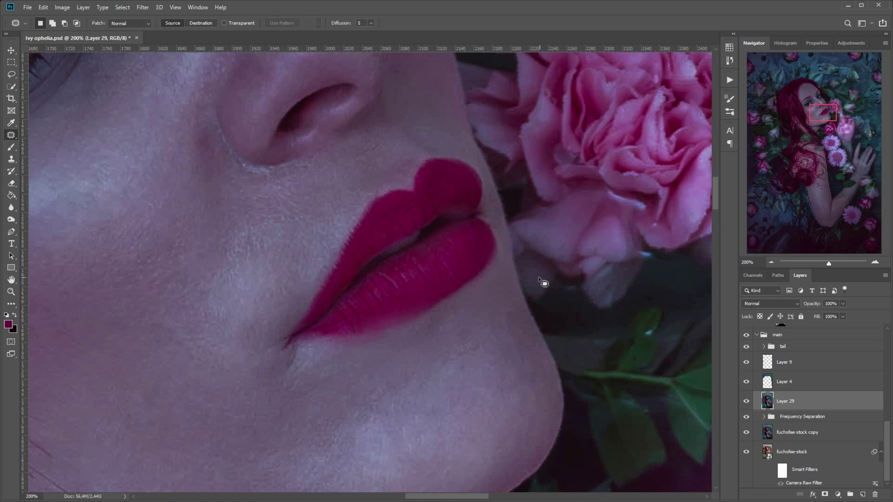
Step: Add a new layer above Layer 29, set its blend mode to Hard Light and switch to the Brush tool
{"action": "key", "text": "ctrl+shift+alt+n"}
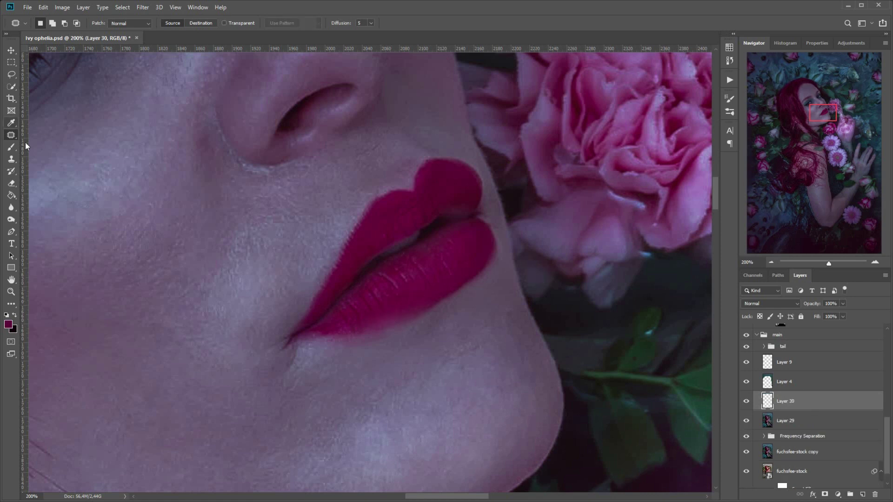
{"action": "key", "text": "b"}
{"action": "left_click", "coordinate": [772, 304]}
{"action": "left_click", "coordinate": [752, 430]}
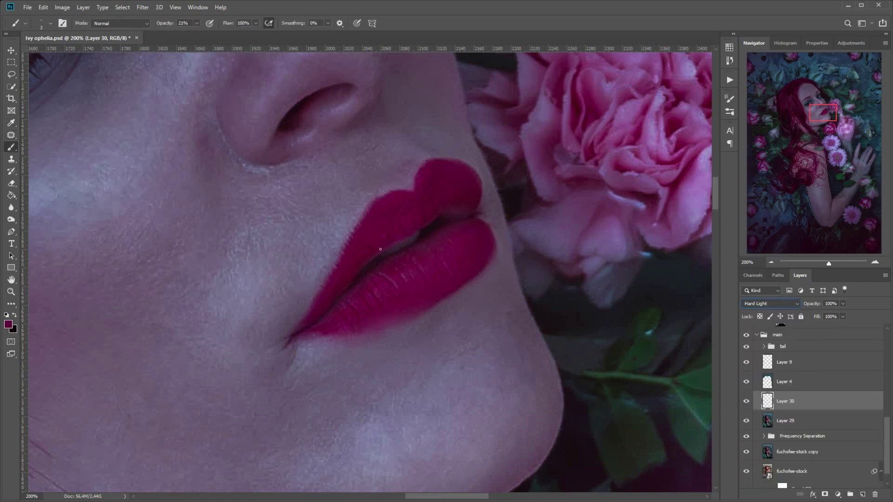
Step: Paint plum shading along the lower lip and mouth line on Layer 30 with soft 26 px and 14 px brushes, then compare its effect
{"action": "right_click", "coordinate": [418, 304]}
{"action": "left_click", "coordinate": [498, 316]}
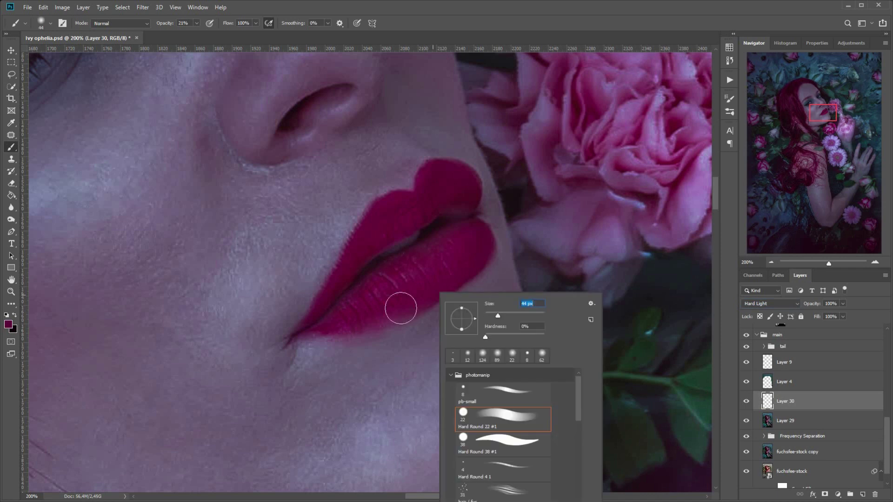
{"action": "left_click_drag", "start_coordinate": [498, 316], "coordinate": [492, 316]}
{"action": "left_click_drag", "start_coordinate": [356, 322], "coordinate": [397, 314]}
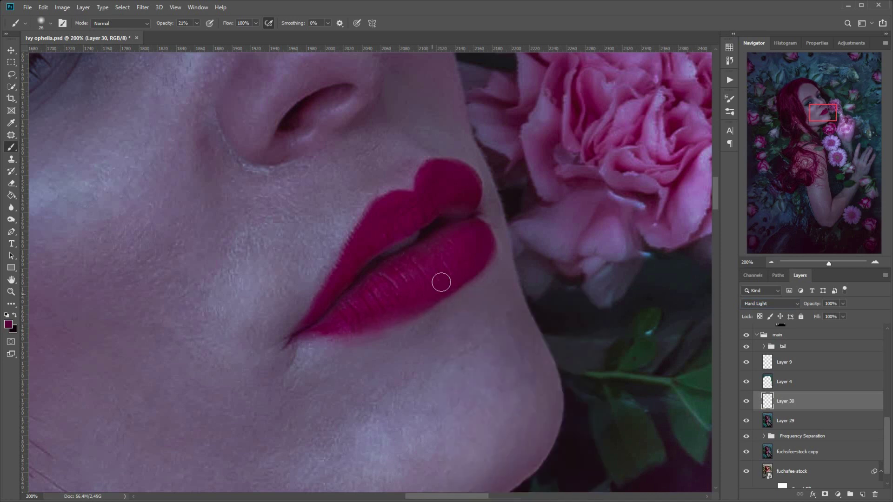
{"action": "right_click", "coordinate": [442, 251]}
{"action": "left_click_drag", "start_coordinate": [498, 275], "coordinate": [497, 275]}
{"action": "left_click", "coordinate": [381, 244]}
{"action": "left_click", "coordinate": [746, 402]}
{"action": "left_click", "coordinate": [747, 402]}
Step: Group Layer 30 and Layer 29, then toggle the new group's visibility to compare the lip color
{"action": "left_click", "coordinate": [771, 262]}
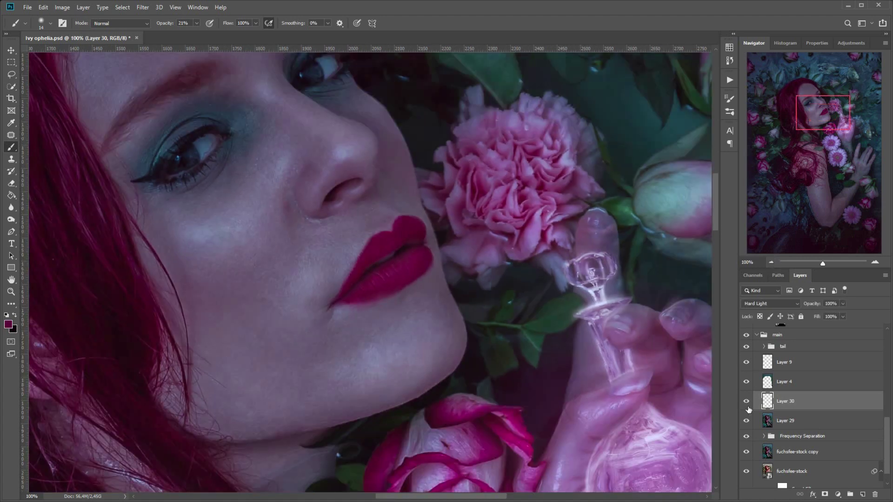
{"action": "left_click", "coordinate": [798, 424], "text": "shift"}
{"action": "key", "text": "ctrl+g"}
{"action": "left_click", "coordinate": [748, 406]}
{"action": "left_click", "coordinate": [747, 407]}
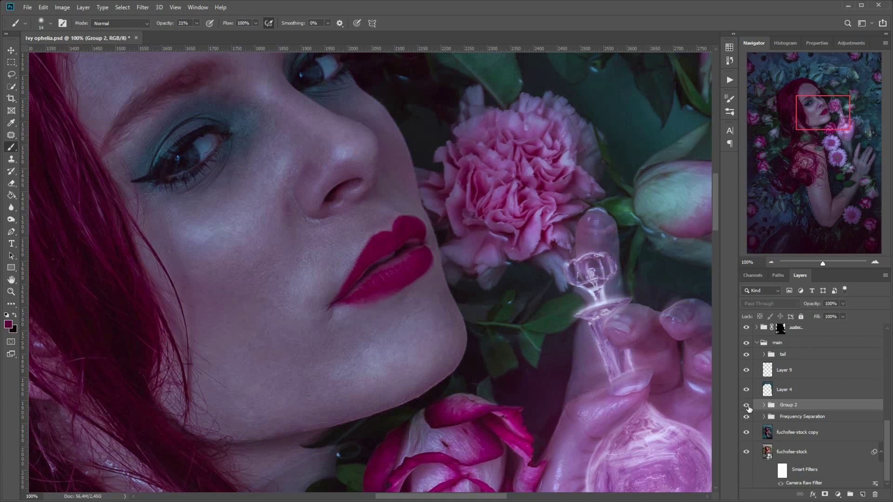
{"action": "left_click", "coordinate": [747, 407]}
{"action": "left_click", "coordinate": [747, 407]}
Step: Add an empty layer above Layer 30 inside Group 2 and collapse the group
{"action": "left_click", "coordinate": [764, 405]}
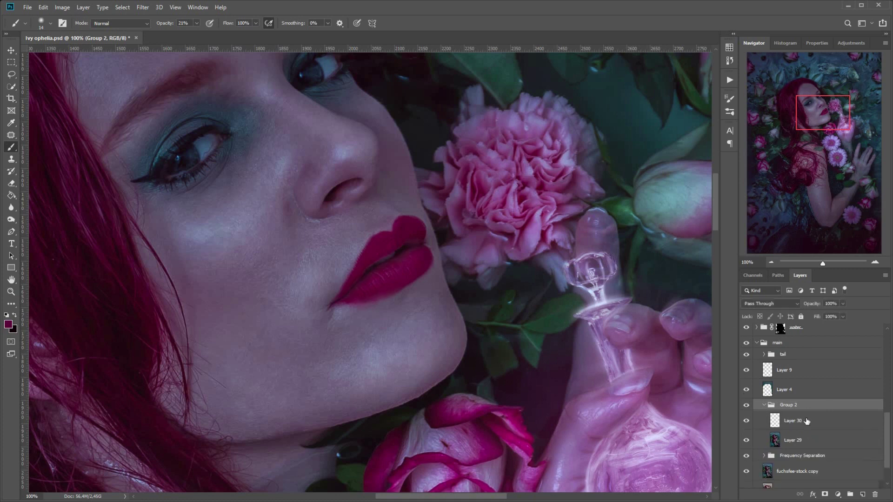
{"action": "left_click", "coordinate": [807, 421]}
{"action": "key", "text": "ctrl+alt+shift+n"}
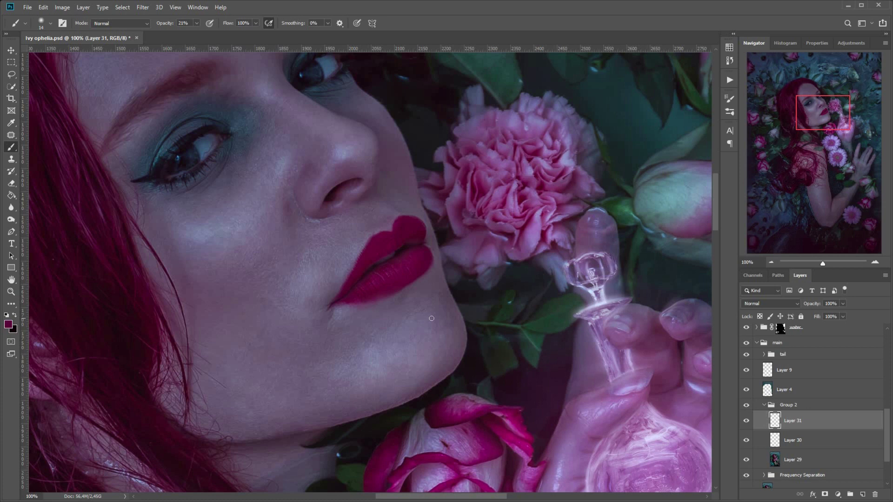
{"action": "left_click", "coordinate": [763, 405]}
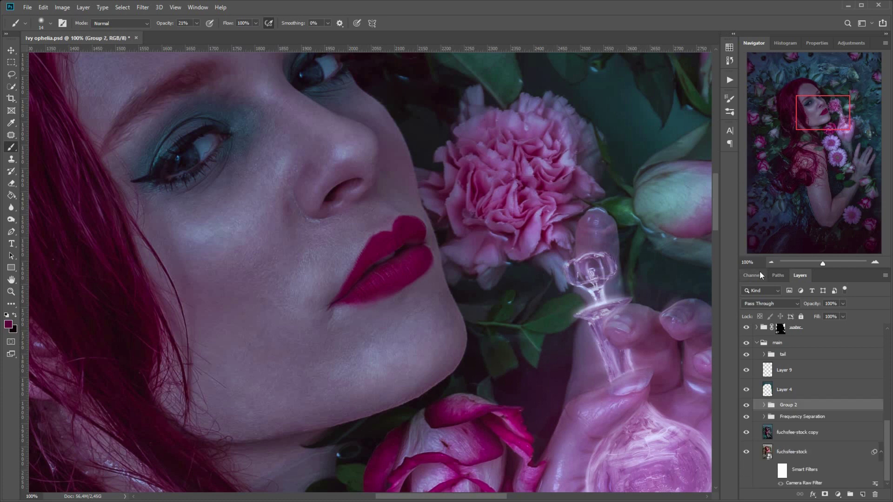
Step: Collapse the main and adjustments groups and select Layer 27 in Group 1
{"action": "left_click", "coordinate": [758, 342]}
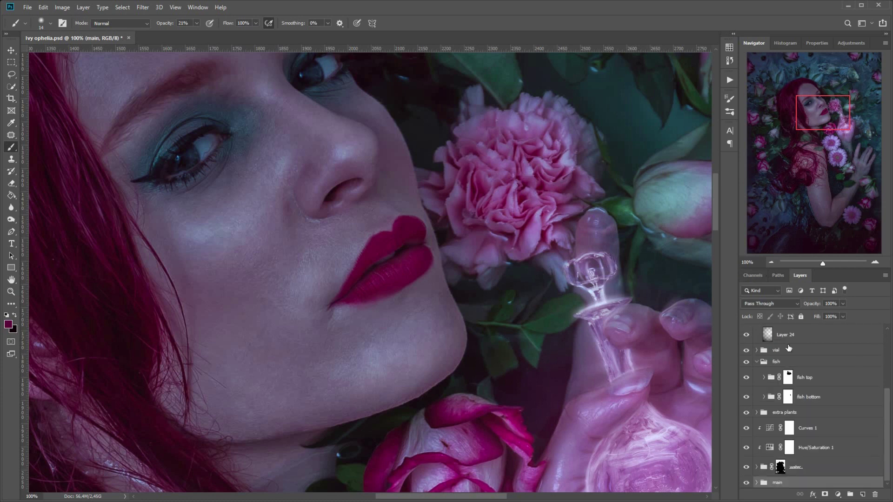
{"action": "left_click_drag", "start_coordinate": [887, 392], "coordinate": [886, 331]}
{"action": "left_click", "coordinate": [756, 380]}
{"action": "left_click", "coordinate": [767, 345]}
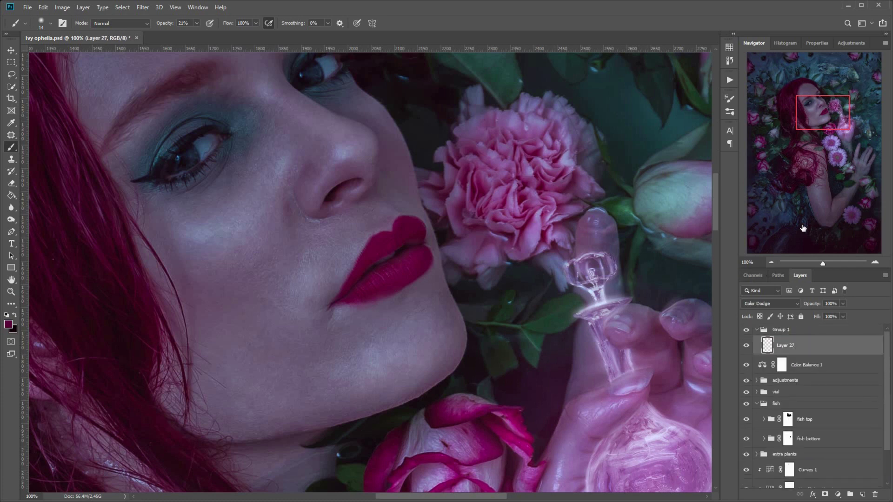
Step: Set the soft brush to 7 px and sample the light blue-violet cheek highlight as the foreground color
{"action": "right_click", "coordinate": [563, 295]}
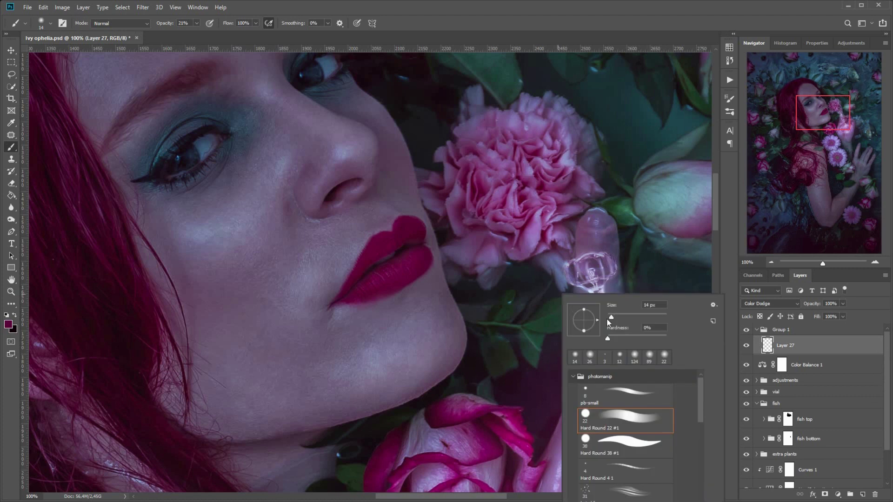
{"action": "left_click", "coordinate": [608, 318]}
{"action": "left_click", "coordinate": [9, 324]}
{"action": "left_click", "coordinate": [214, 233]}
{"action": "left_click", "coordinate": [711, 170]}
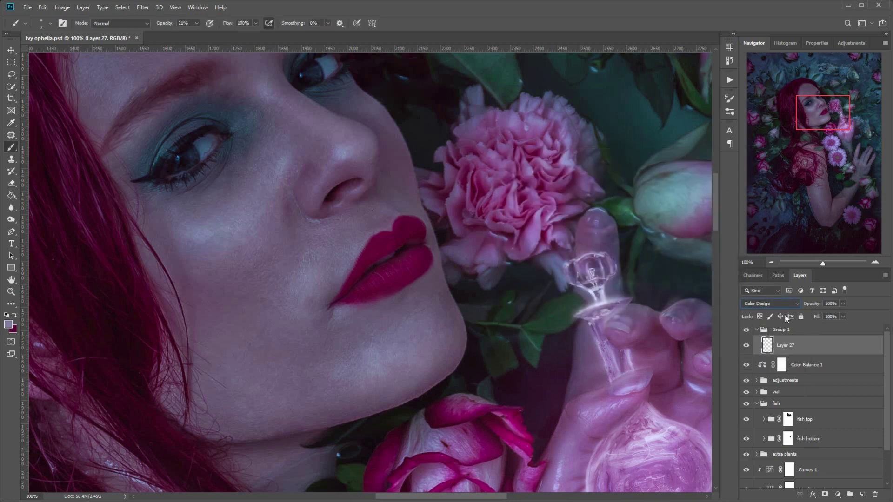
Step: Try another blend mode on Layer 27 and return it to Color Dodge
{"action": "left_click", "coordinate": [772, 303]}
{"action": "left_click", "coordinate": [755, 344]}
{"action": "left_click", "coordinate": [764, 304]}
{"action": "left_click", "coordinate": [758, 390]}
{"action": "left_click", "coordinate": [773, 304]}
{"action": "left_click", "coordinate": [765, 389]}
Step: Add a new layer above Layer 27 and set its blend mode to Screen
{"action": "left_click", "coordinate": [862, 495]}
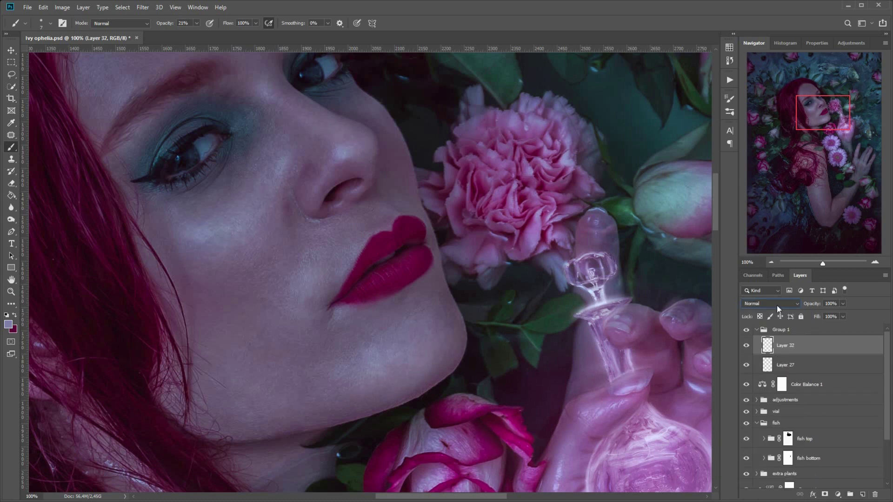
{"action": "left_click", "coordinate": [777, 306]}
{"action": "left_click", "coordinate": [758, 382]}
Step: Paint a thin rim light along the chin and jaw edge on Layer 32 with a soft 12 px brush
{"action": "right_click", "coordinate": [519, 355]}
{"action": "left_click_drag", "start_coordinate": [568, 377], "coordinate": [570, 381]}
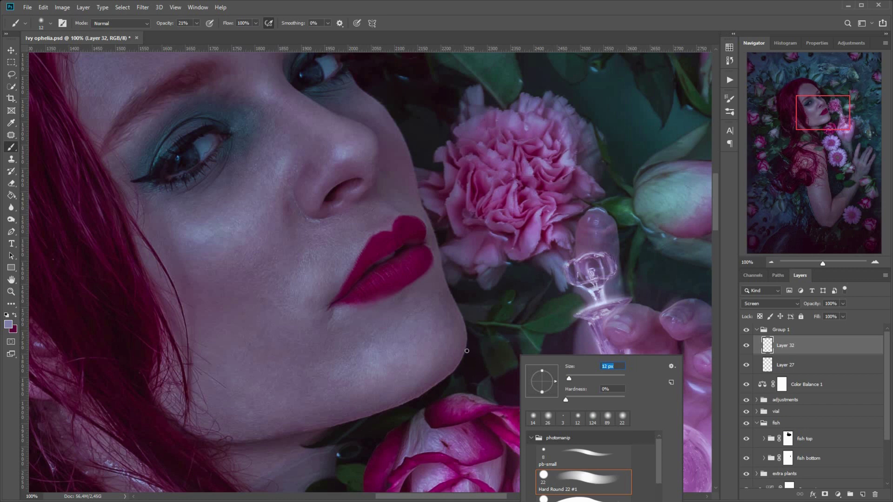
{"action": "mouse_move", "coordinate": [466, 339]}
{"action": "left_mouse_down"}
{"action": "mouse_move", "coordinate": [451, 373]}
{"action": "mouse_move", "coordinate": [424, 393]}
{"action": "left_mouse_up"}
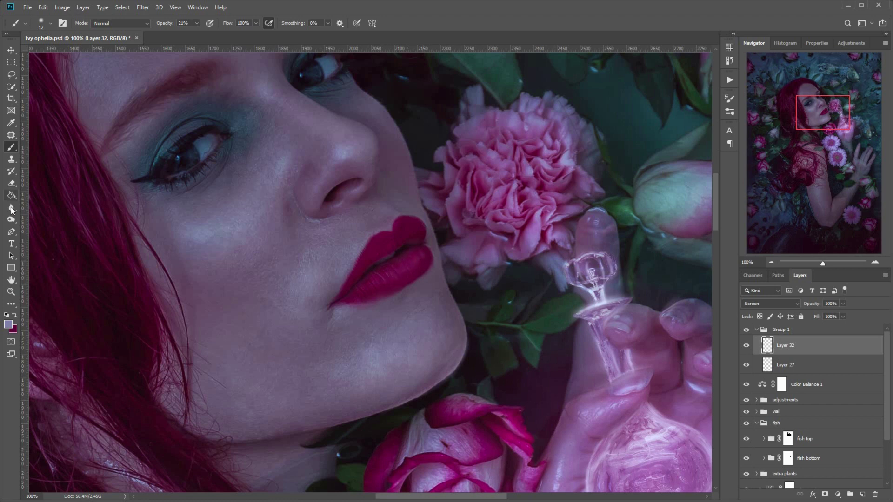
{"action": "key", "text": "e"}
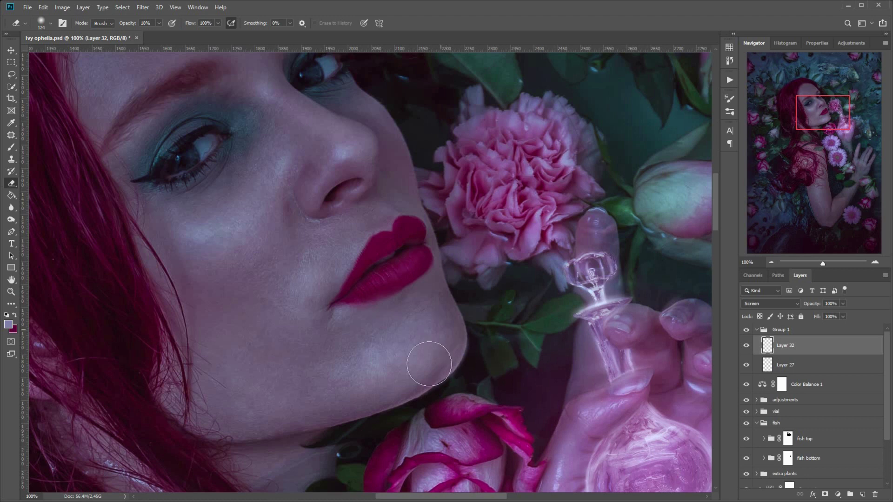
{"action": "key", "text": "b"}
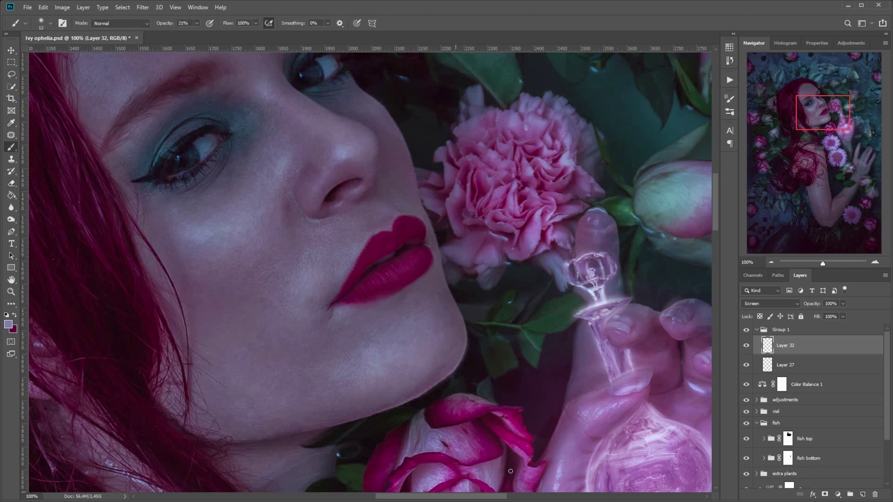
Step: Brush a wider soft highlight along the chin on Layer 32 with a 28 px brush
{"action": "left_click", "coordinate": [773, 262]}
{"action": "left_click", "coordinate": [772, 262]}
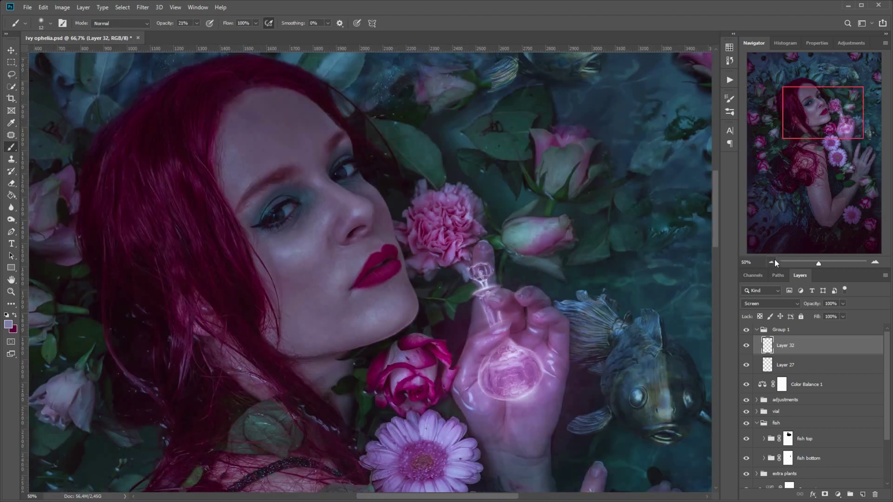
{"action": "right_click", "coordinate": [445, 339]}
{"action": "left_click_drag", "start_coordinate": [497, 362], "coordinate": [503, 362]}
{"action": "left_click_drag", "start_coordinate": [414, 311], "coordinate": [401, 329]}
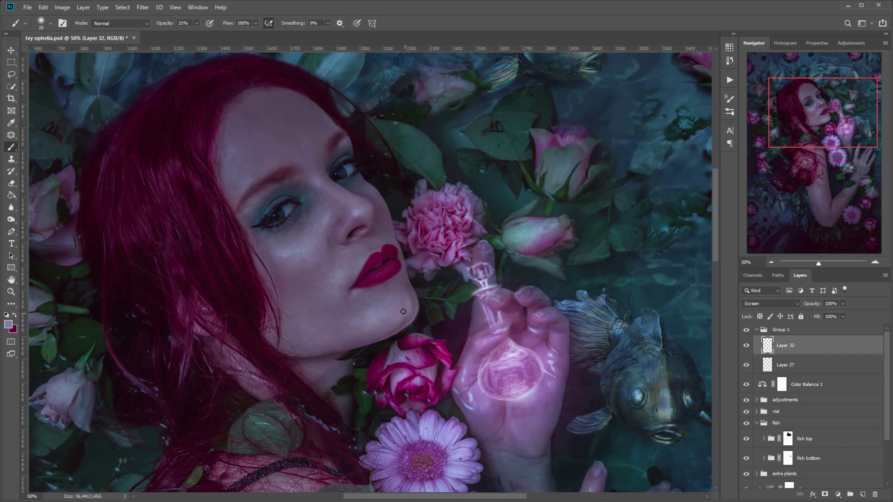
Step: Try to blur the chin highlight on Layer 32 with the Blur tool and undo the stroke
{"action": "left_click", "coordinate": [11, 208]}
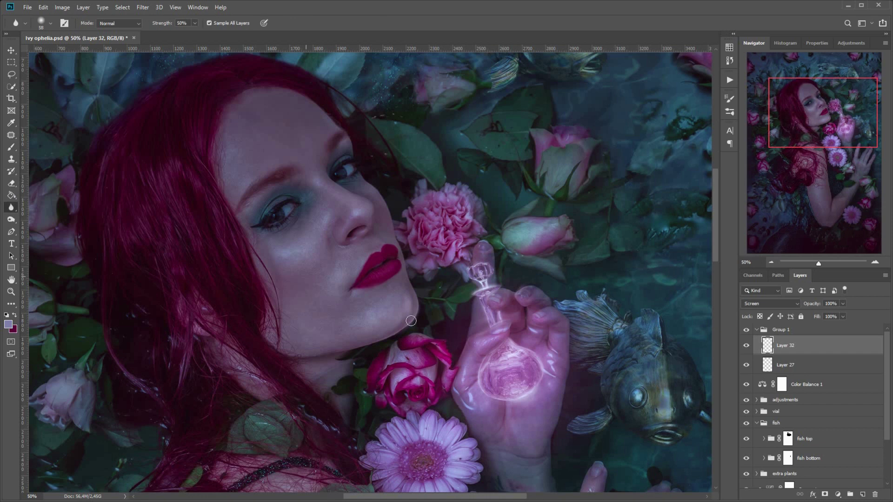
{"action": "left_click_drag", "start_coordinate": [409, 295], "coordinate": [406, 316]}
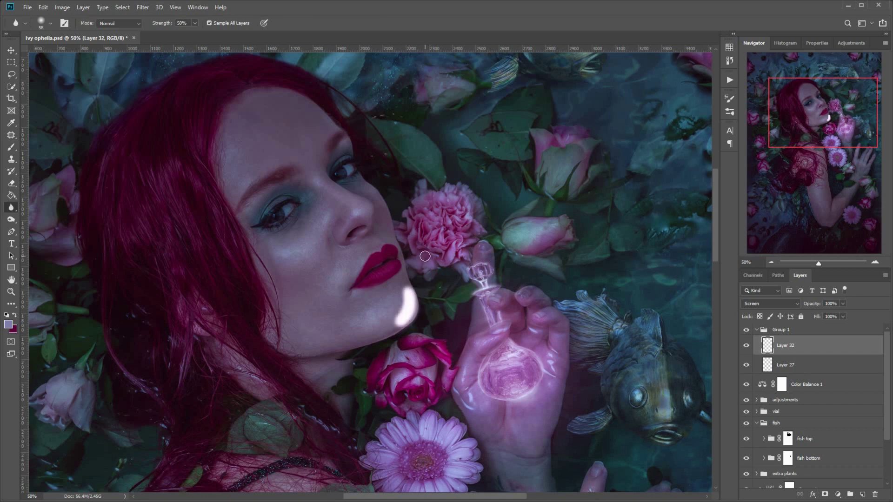
{"action": "key", "text": "ctrl+z"}
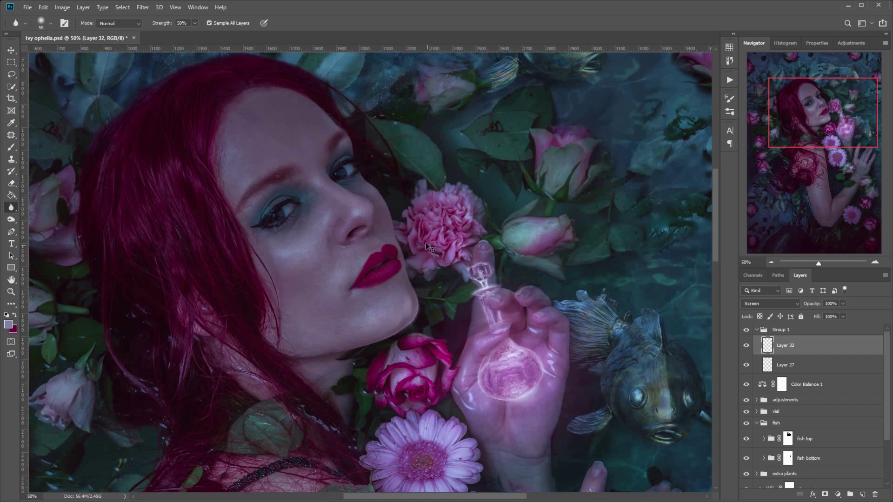
Step: Turn off Sample All Layers for the Blur tool and soften the chin highlight on Layer 32 with a 47 px eraser at 18% opacity
{"action": "left_click", "coordinate": [208, 23]}
{"action": "left_click", "coordinate": [11, 186]}
{"action": "right_click", "coordinate": [379, 323]}
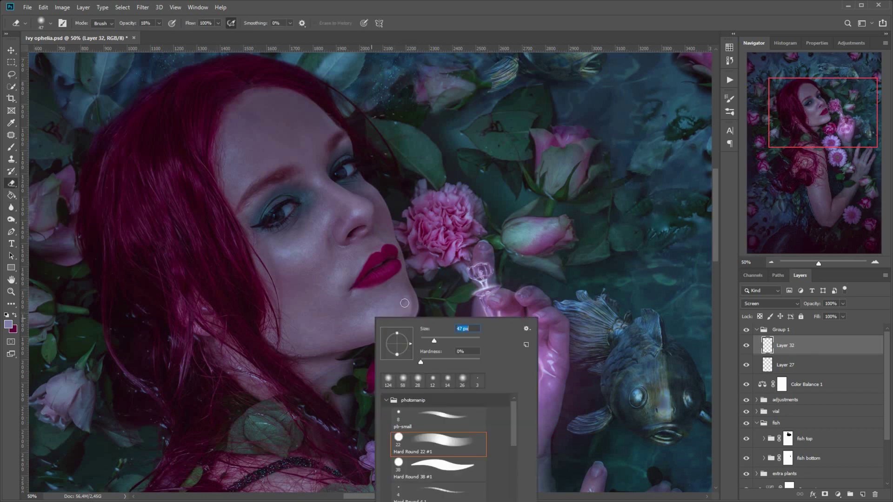
{"action": "left_click", "coordinate": [405, 303]}
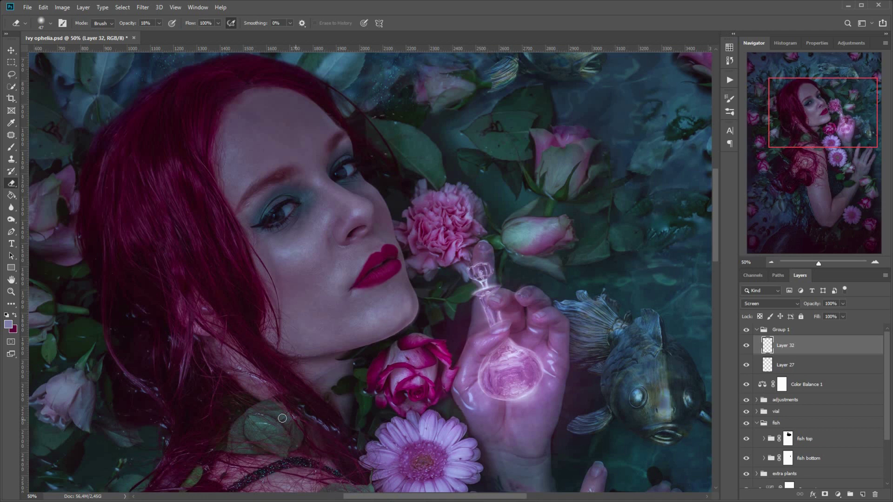
{"action": "left_click", "coordinate": [12, 148]}
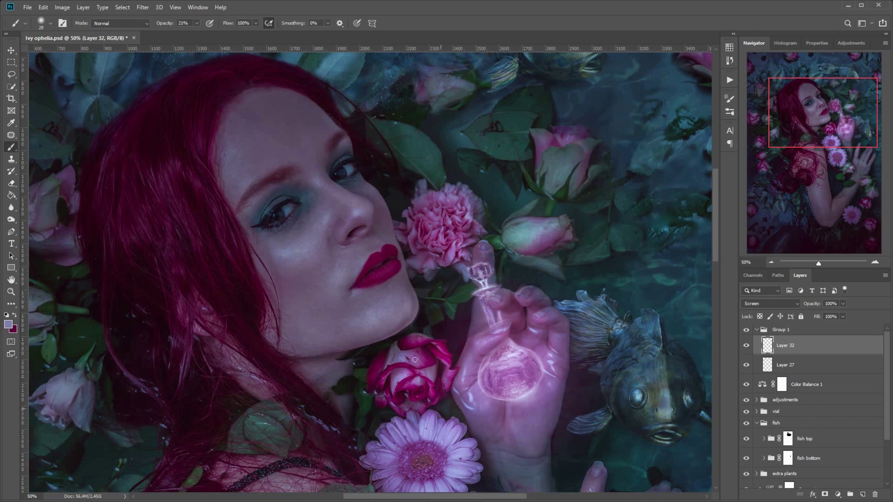
{"action": "left_click", "coordinate": [746, 347]}
{"action": "left_click", "coordinate": [746, 347]}
Step: Add a Screen-mode layer above Layer 32 and paint a soft glow on the chin with a 102 px brush
{"action": "left_click", "coordinate": [862, 494]}
{"action": "left_click", "coordinate": [777, 304]}
{"action": "left_click", "coordinate": [750, 374]}
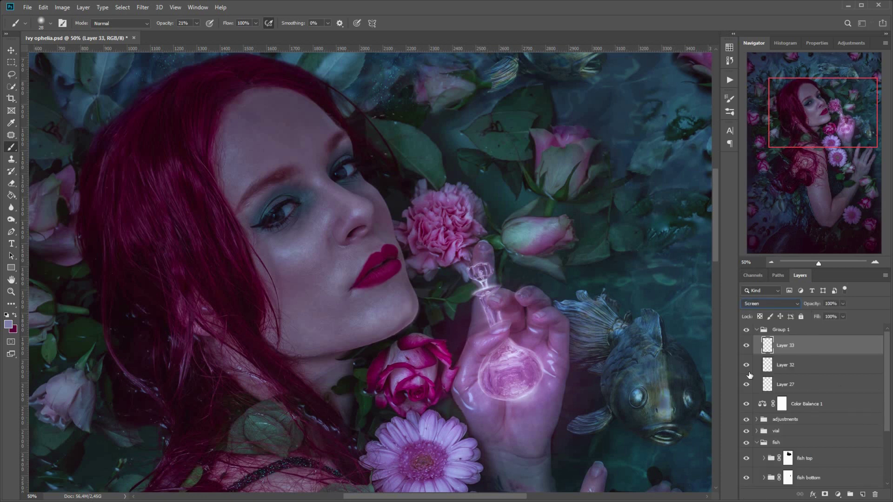
{"action": "right_click", "coordinate": [453, 302]}
{"action": "left_click", "coordinate": [528, 320]}
{"action": "left_click", "coordinate": [405, 304]}
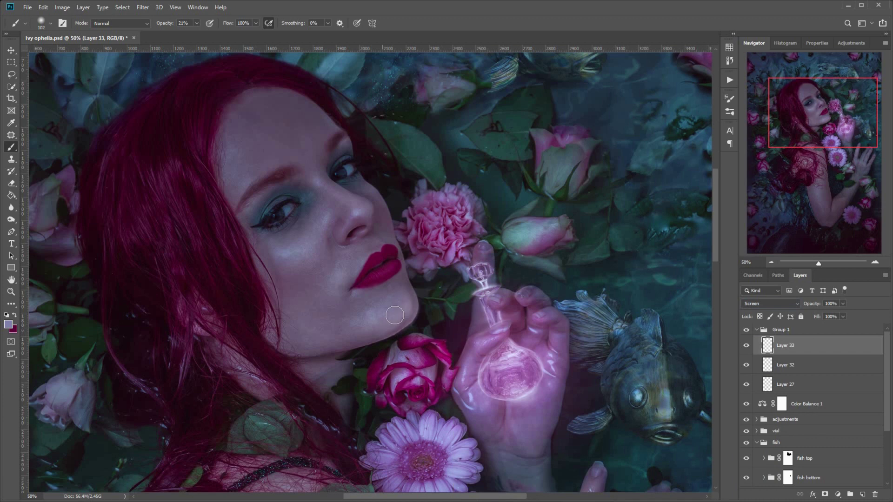
Step: Paint a soft highlight on the nose with a 62 px brush on Layer 33
{"action": "right_click", "coordinate": [524, 265]}
{"action": "left_click", "coordinate": [588, 285]}
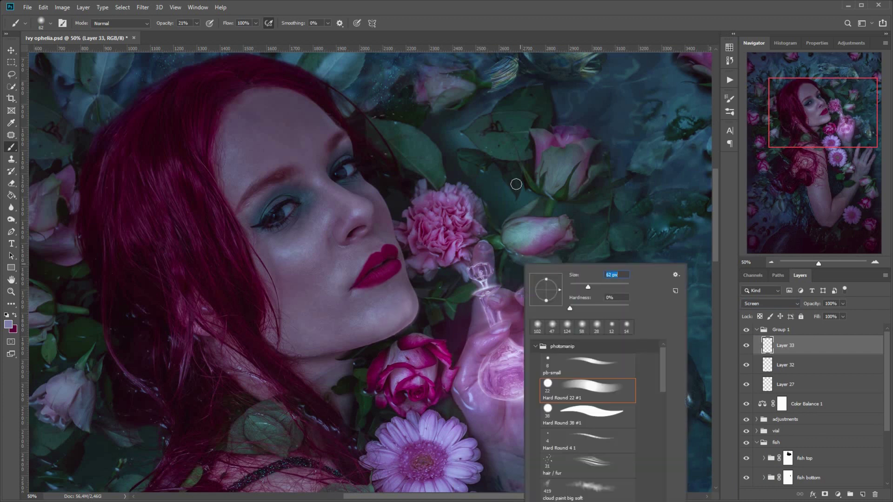
{"action": "left_click", "coordinate": [357, 213]}
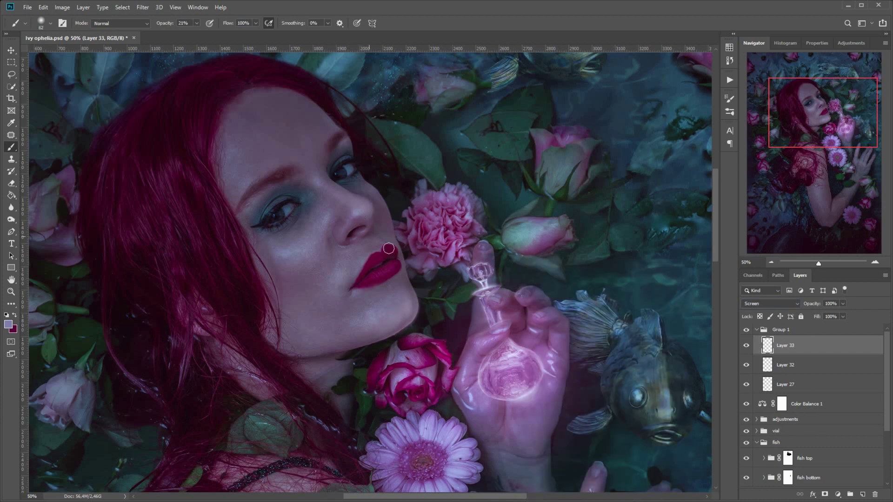
Step: Reduce the brush to 15 px and paint a small highlight on the lips on Layer 33
{"action": "key", "text": "bracketleft"}
{"action": "key", "text": "bracketleft"}
{"action": "key", "text": "bracketleft"}
{"action": "key", "text": "bracketleft"}
{"action": "key", "text": "bracketleft"}
{"action": "key", "text": "bracketleft"}
{"action": "key", "text": "bracketleft"}
{"action": "right_click", "coordinate": [417, 287]}
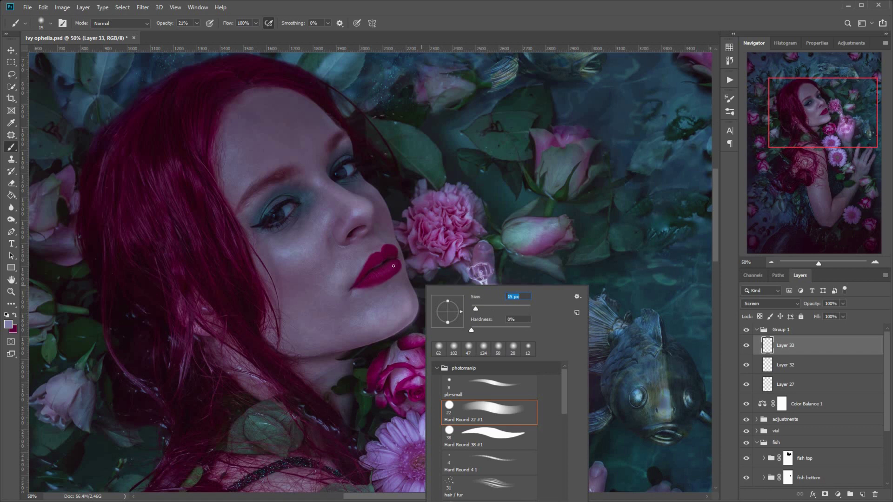
{"action": "left_click", "coordinate": [394, 266]}
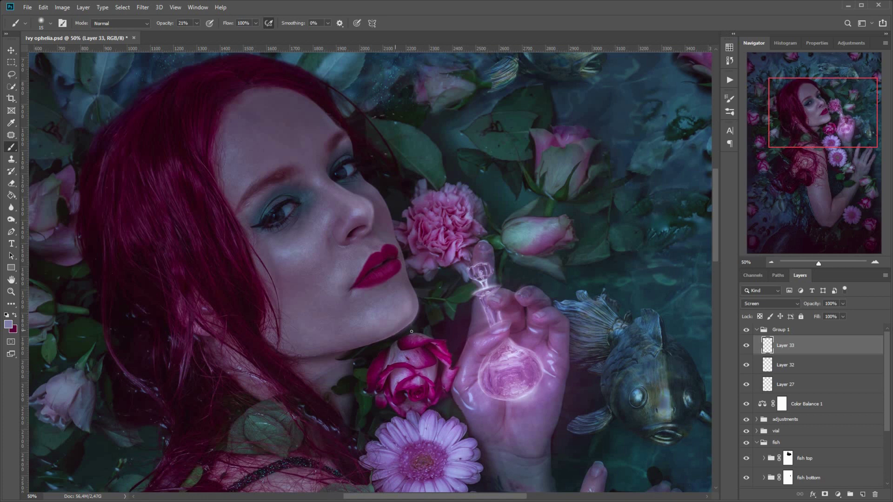
Step: Compare the face with and without Layer 33, then soften its highlights with the Blur tool and the eraser
{"action": "left_click", "coordinate": [747, 347]}
{"action": "left_click", "coordinate": [747, 347]}
{"action": "left_click", "coordinate": [11, 207]}
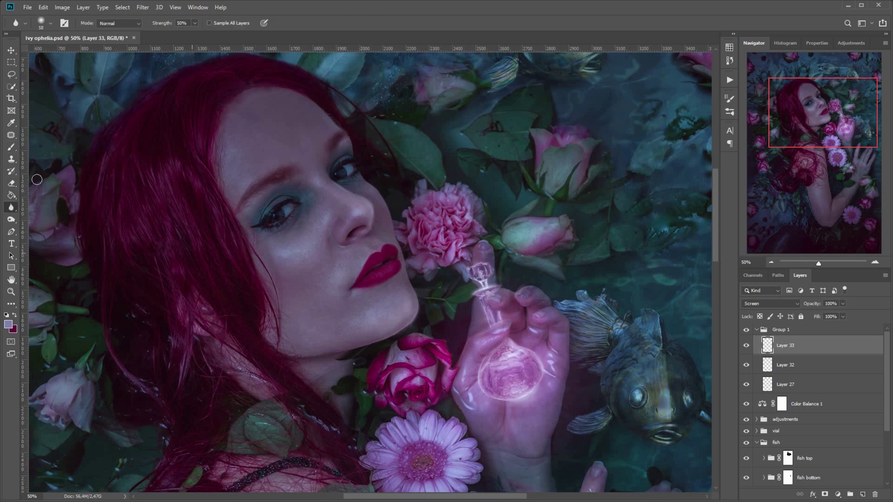
{"action": "left_click", "coordinate": [12, 182]}
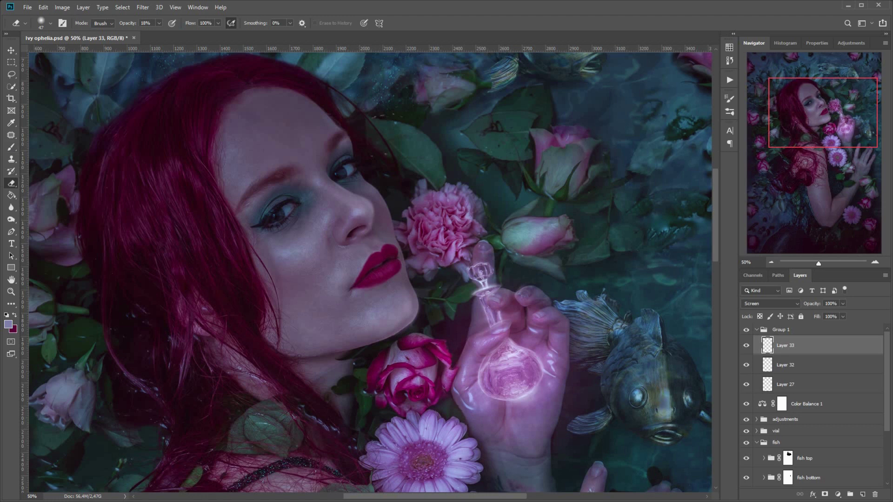
Step: Add a layer above Layer 33 and paint a soft highlight on the iris of the nearer eye with the 15 px brush
{"action": "key", "text": "b"}
{"action": "left_click", "coordinate": [862, 495]}
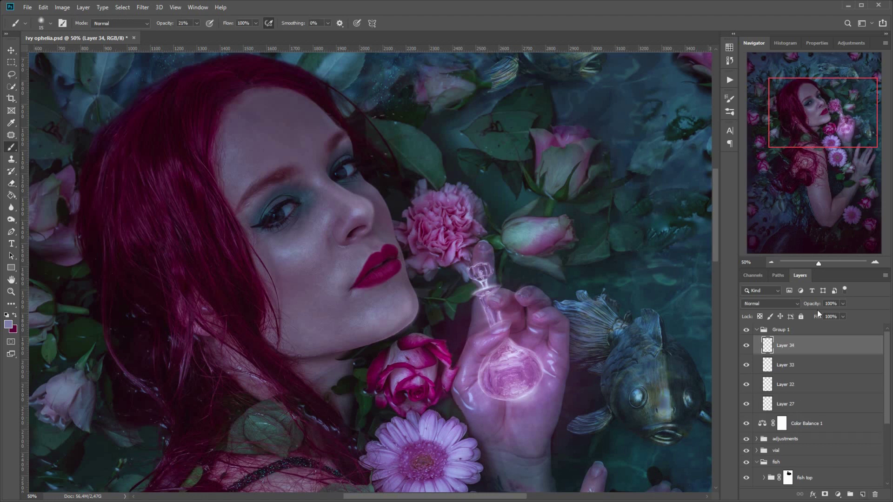
{"action": "left_click", "coordinate": [875, 261]}
{"action": "left_click", "coordinate": [875, 261]}
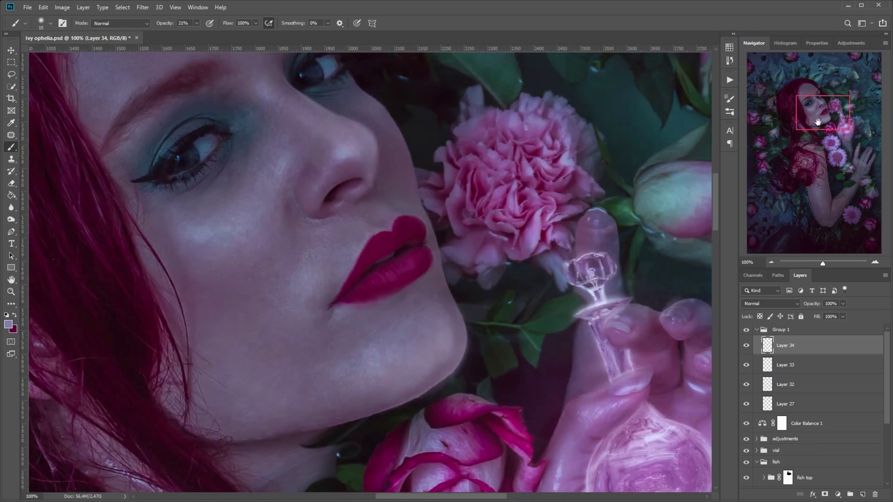
{"action": "left_click_drag", "start_coordinate": [818, 122], "coordinate": [806, 114]}
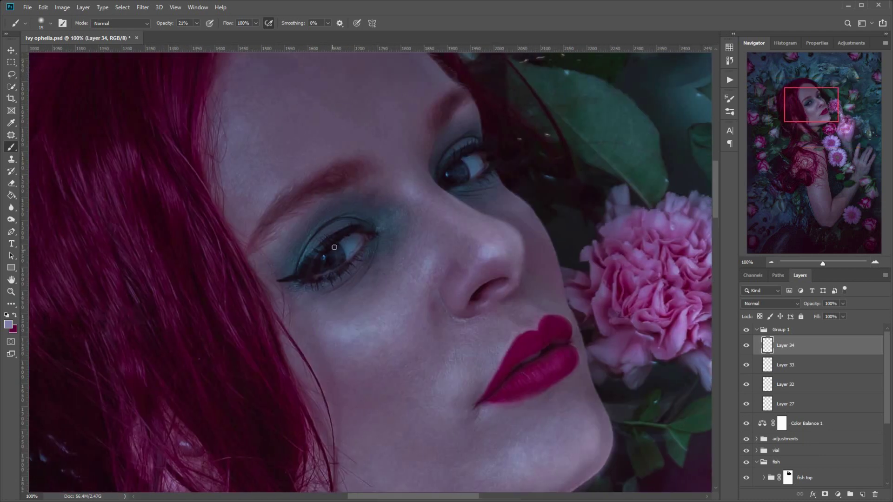
{"action": "left_click_drag", "start_coordinate": [335, 248], "coordinate": [340, 262]}
{"action": "mouse_move", "coordinate": [318, 264]}
{"action": "left_mouse_down"}
{"action": "mouse_move", "coordinate": [333, 257]}
{"action": "mouse_move", "coordinate": [320, 268]}
{"action": "mouse_move", "coordinate": [334, 267]}
{"action": "left_mouse_up"}
Step: Set Layer 34's blend mode to Linear Dodge (Add) and paint more highlights on the irises of both eyes
{"action": "left_click", "coordinate": [770, 303]}
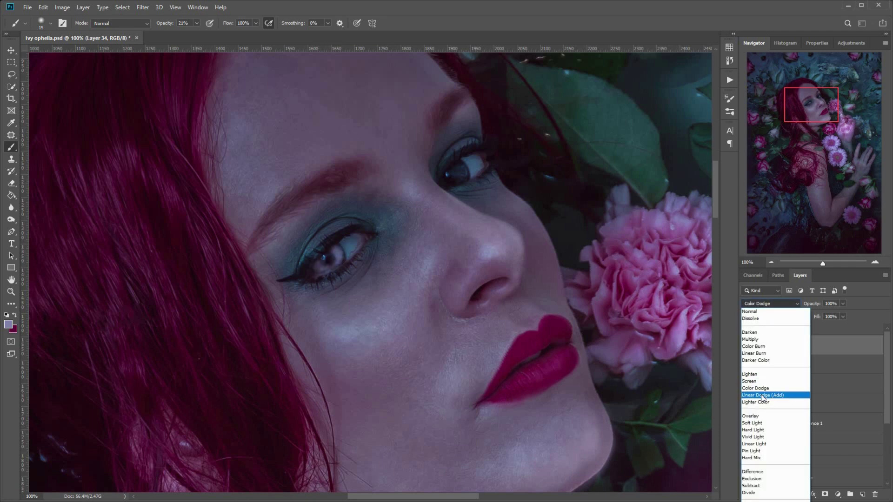
{"action": "left_click", "coordinate": [765, 429]}
{"action": "left_click", "coordinate": [767, 421]}
{"action": "left_click", "coordinate": [780, 303]}
{"action": "left_click", "coordinate": [781, 305]}
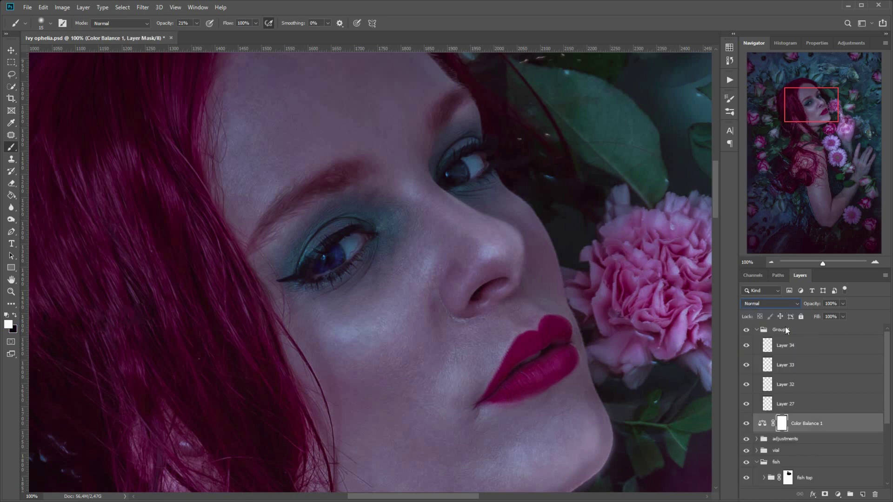
{"action": "left_click", "coordinate": [791, 343]}
{"action": "left_click", "coordinate": [790, 304]}
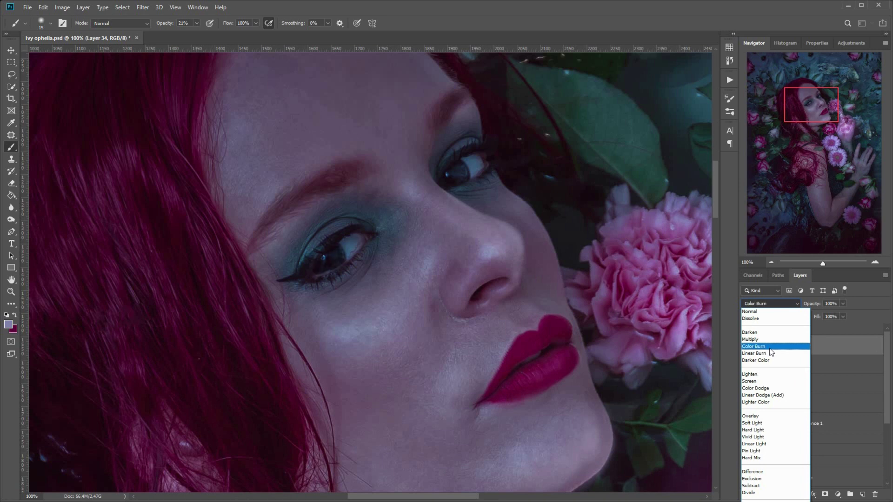
{"action": "left_click", "coordinate": [758, 394]}
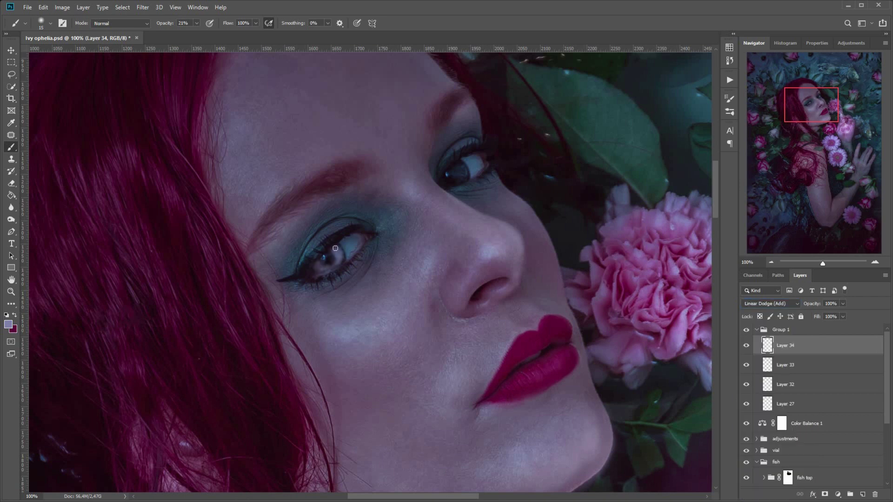
{"action": "mouse_move", "coordinate": [336, 249]}
{"action": "left_mouse_down"}
{"action": "mouse_move", "coordinate": [332, 245]}
{"action": "mouse_move", "coordinate": [317, 269]}
{"action": "mouse_move", "coordinate": [336, 257]}
{"action": "left_mouse_up"}
{"action": "mouse_move", "coordinate": [458, 170]}
{"action": "left_mouse_down"}
{"action": "mouse_move", "coordinate": [448, 181]}
{"action": "mouse_move", "coordinate": [456, 167]}
{"action": "mouse_move", "coordinate": [453, 183]}
{"action": "mouse_move", "coordinate": [465, 178]}
{"action": "mouse_move", "coordinate": [449, 182]}
{"action": "left_mouse_up"}
Step: Change Layer 34's blend mode to Color Dodge and compare the eyes with and without the layer
{"action": "left_click", "coordinate": [771, 263]}
{"action": "left_click", "coordinate": [771, 263]}
{"action": "left_click", "coordinate": [771, 262]}
{"action": "left_click", "coordinate": [770, 262]}
{"action": "left_click", "coordinate": [771, 262]}
{"action": "left_click", "coordinate": [771, 262]}
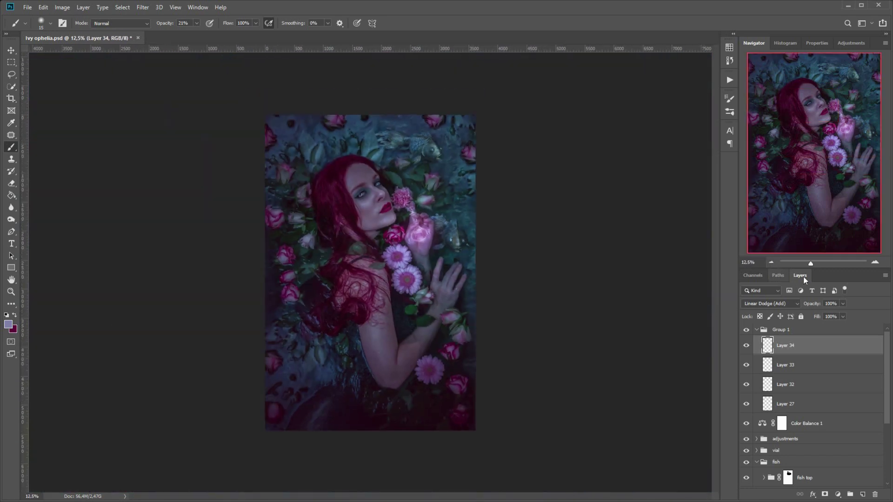
{"action": "left_click", "coordinate": [875, 263]}
{"action": "left_click", "coordinate": [770, 304]}
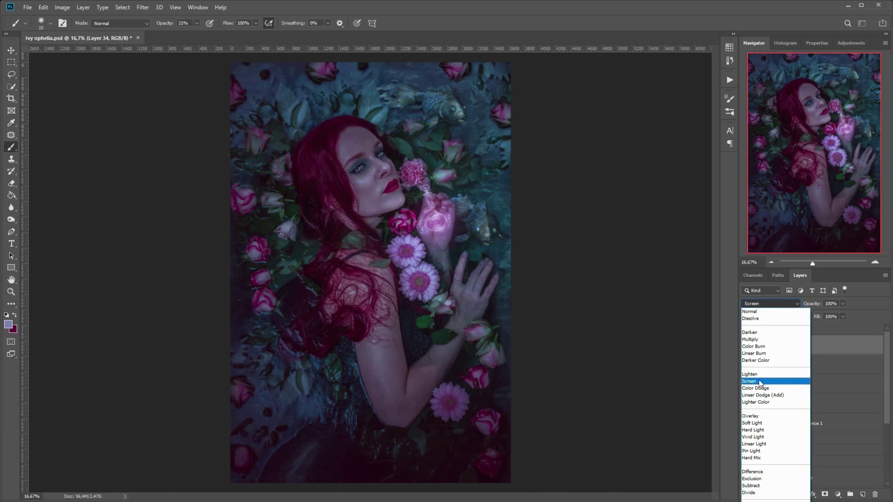
{"action": "left_click", "coordinate": [757, 389]}
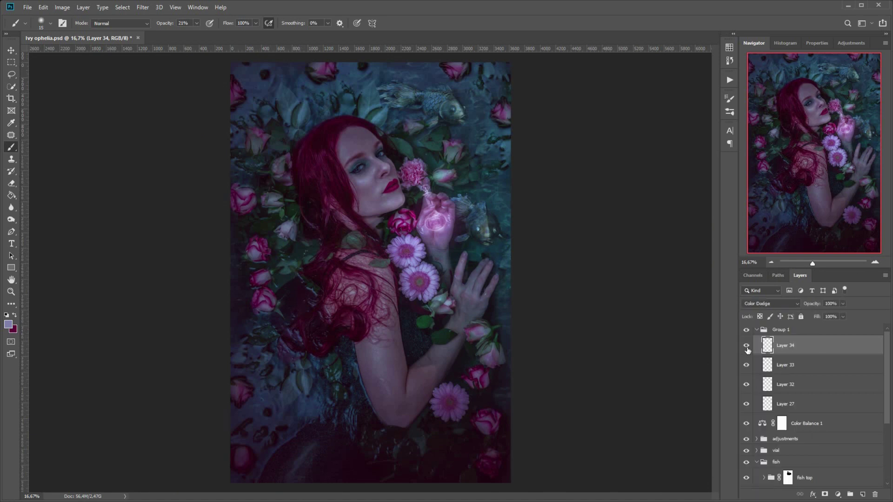
{"action": "left_click", "coordinate": [875, 263]}
{"action": "left_click", "coordinate": [874, 262]}
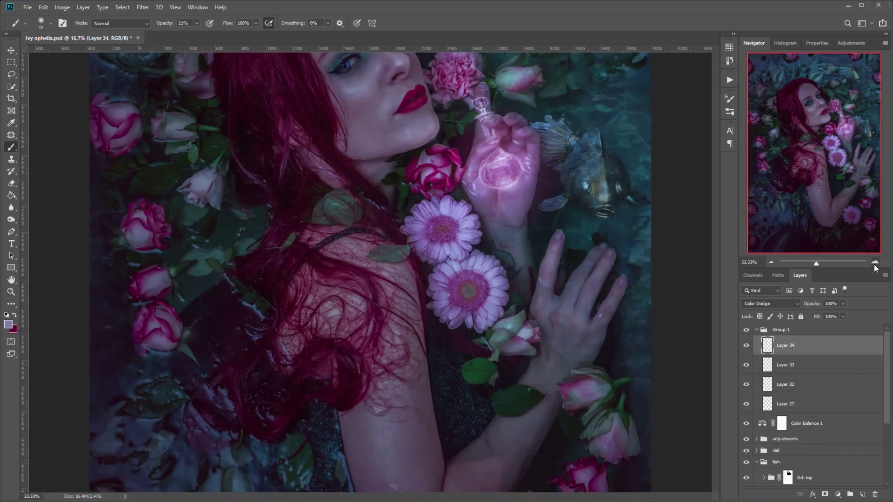
{"action": "left_click", "coordinate": [875, 262]}
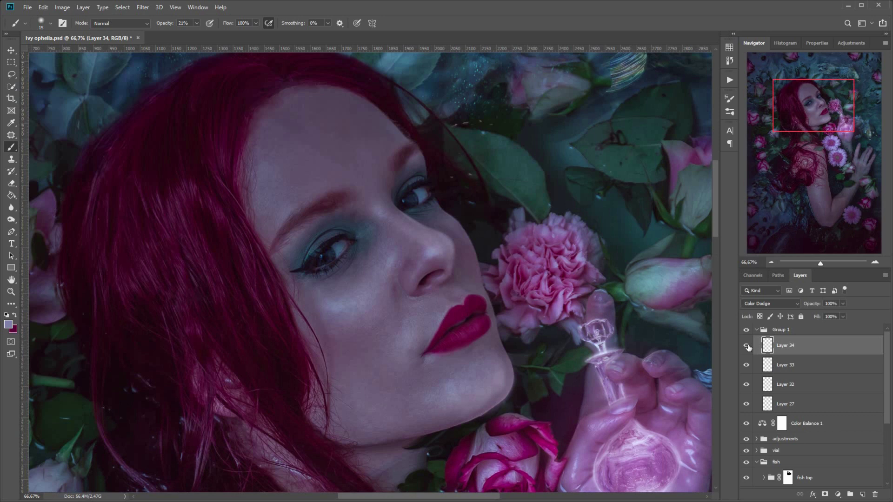
{"action": "left_click", "coordinate": [746, 345]}
Step: Shift the eye highlights on Layer 34 with Hue/Saturation to Hue -43, Saturation +29 and Lightness +33
{"action": "key", "text": "ctrl+u"}
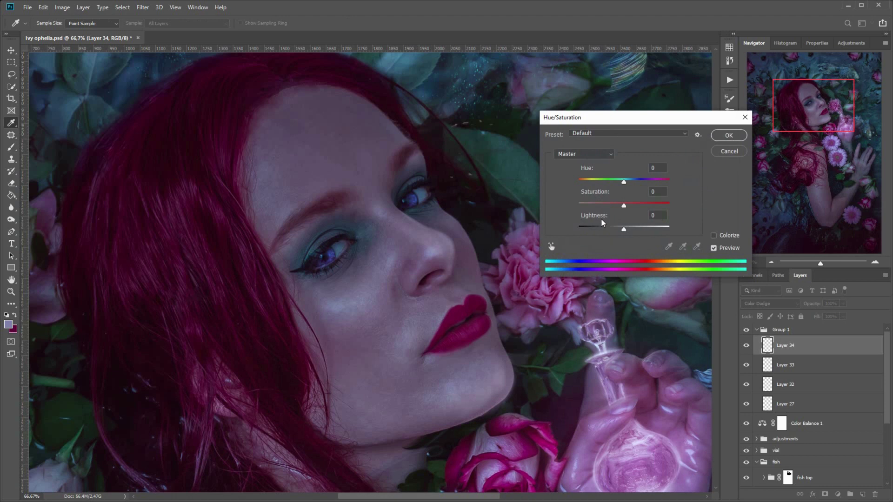
{"action": "left_click_drag", "start_coordinate": [624, 228], "coordinate": [628, 184]}
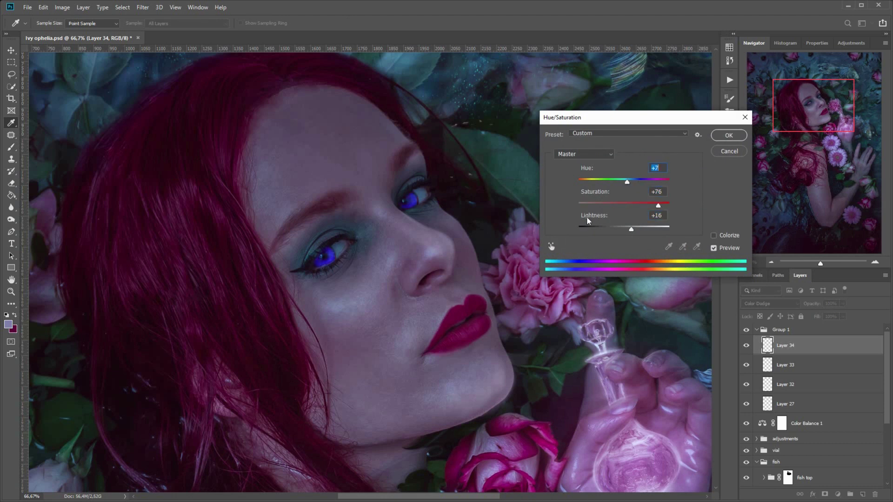
{"action": "left_click", "coordinate": [643, 205]}
{"action": "left_click", "coordinate": [640, 229]}
{"action": "left_click_drag", "start_coordinate": [643, 207], "coordinate": [637, 206]}
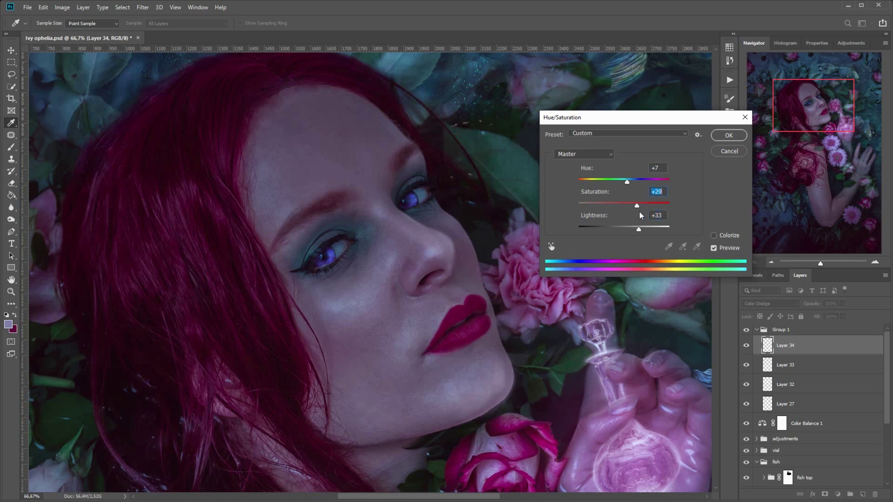
{"action": "left_click", "coordinate": [634, 181]}
{"action": "left_click", "coordinate": [650, 183]}
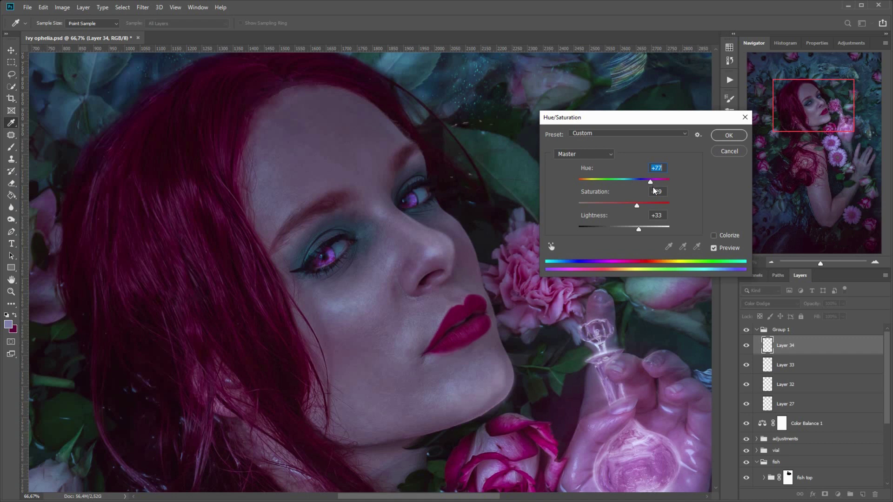
{"action": "left_click", "coordinate": [616, 182]}
{"action": "left_click", "coordinate": [604, 183]}
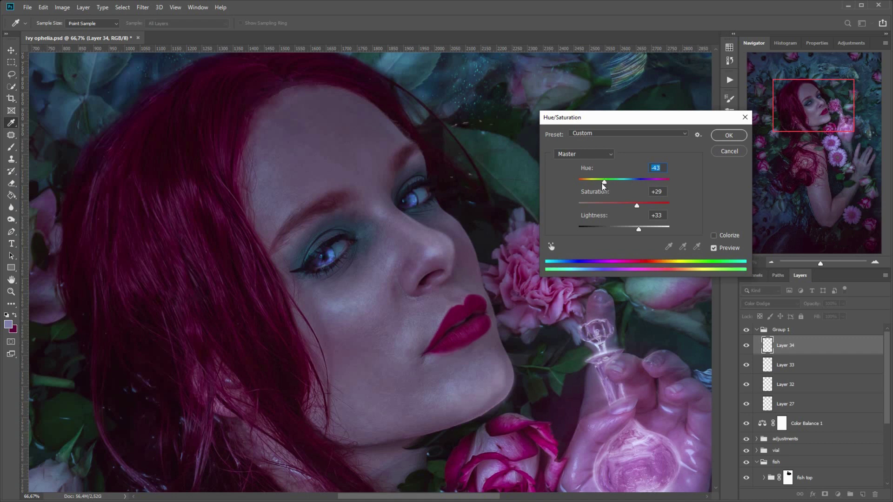
{"action": "left_click", "coordinate": [729, 135]}
Step: Switch Layer 34 to Normal to sample the iris highlight colour as the foreground, then restore Color Dodge
{"action": "left_click", "coordinate": [763, 303]}
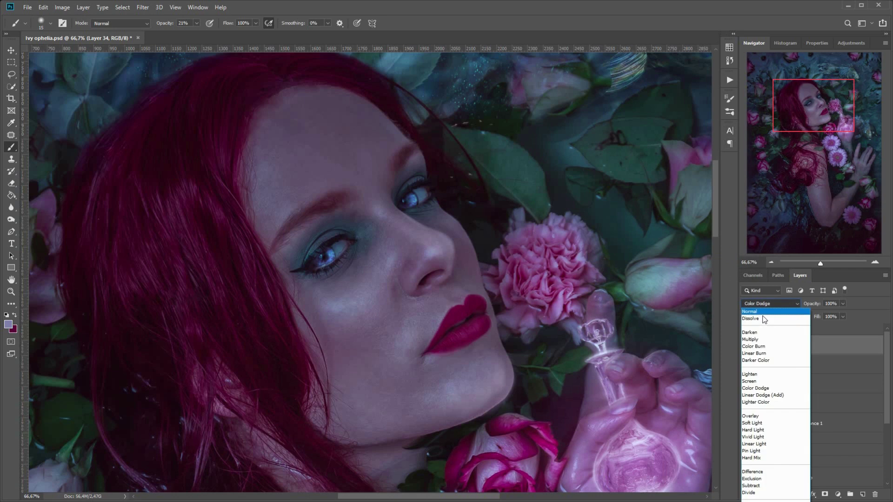
{"action": "left_click", "coordinate": [751, 311]}
{"action": "left_click", "coordinate": [331, 257], "text": "alt"}
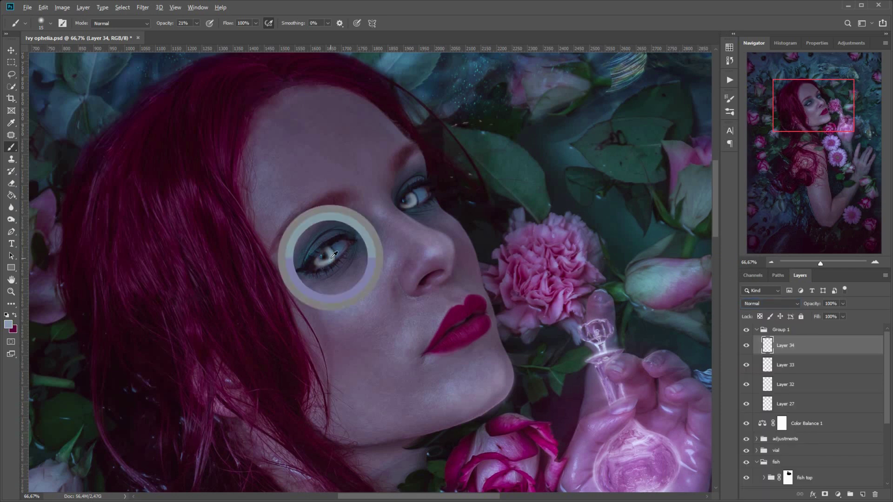
{"action": "left_click", "coordinate": [758, 304]}
{"action": "left_click", "coordinate": [765, 389]}
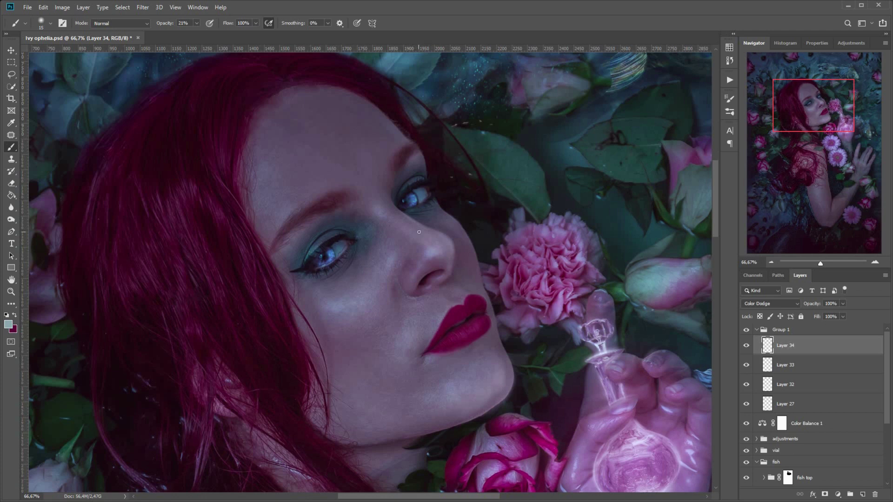
Step: Add a new layer above Layer 34, compare the eyes with and without Layer 34, and slightly reduce Layer 34's fill
{"action": "left_click", "coordinate": [862, 494]}
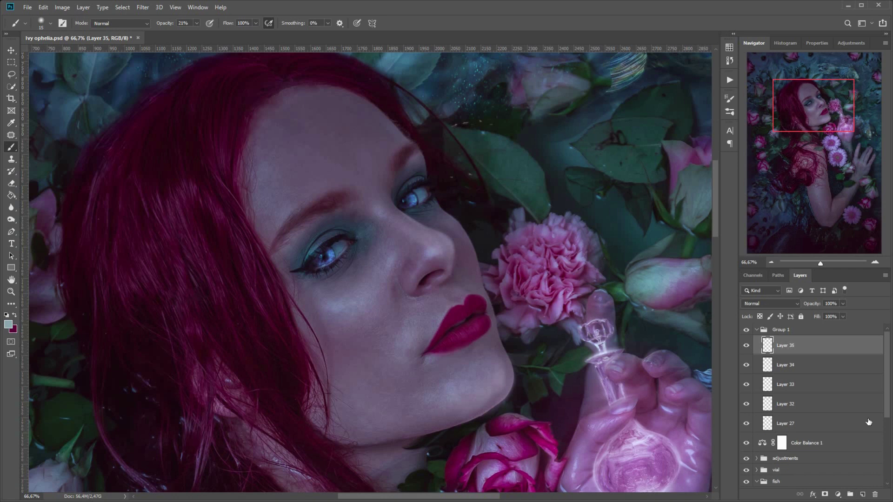
{"action": "left_click", "coordinate": [787, 366]}
{"action": "left_click", "coordinate": [747, 366]}
{"action": "left_click", "coordinate": [746, 366]}
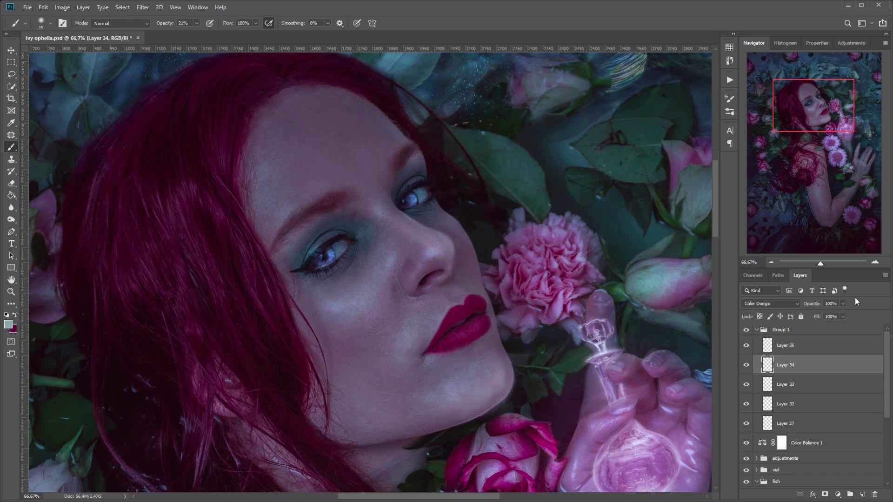
{"action": "left_click", "coordinate": [842, 304]}
{"action": "left_click", "coordinate": [843, 317]}
{"action": "left_click", "coordinate": [830, 327]}
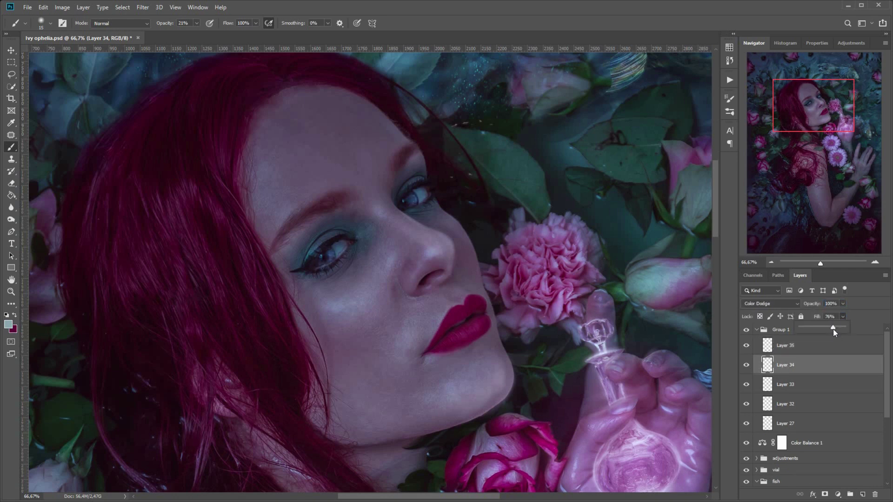
{"action": "left_click_drag", "start_coordinate": [841, 327], "coordinate": [840, 327]}
Step: Set Layer 35 to Soft Light and sample the dark colour #18131e beside the nearer eye as the foreground
{"action": "left_click", "coordinate": [818, 345]}
{"action": "left_click", "coordinate": [771, 304]}
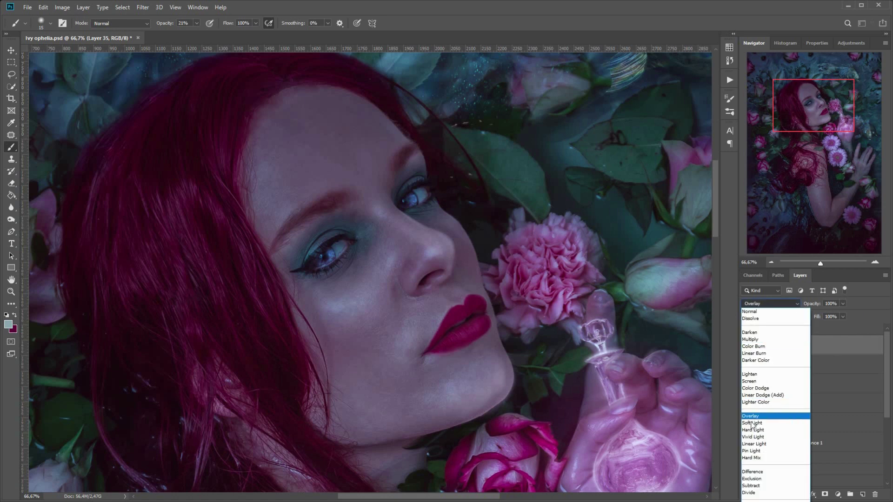
{"action": "left_click", "coordinate": [767, 416]}
{"action": "key", "text": "x"}
{"action": "left_click", "coordinate": [8, 324]}
{"action": "left_click", "coordinate": [307, 260]}
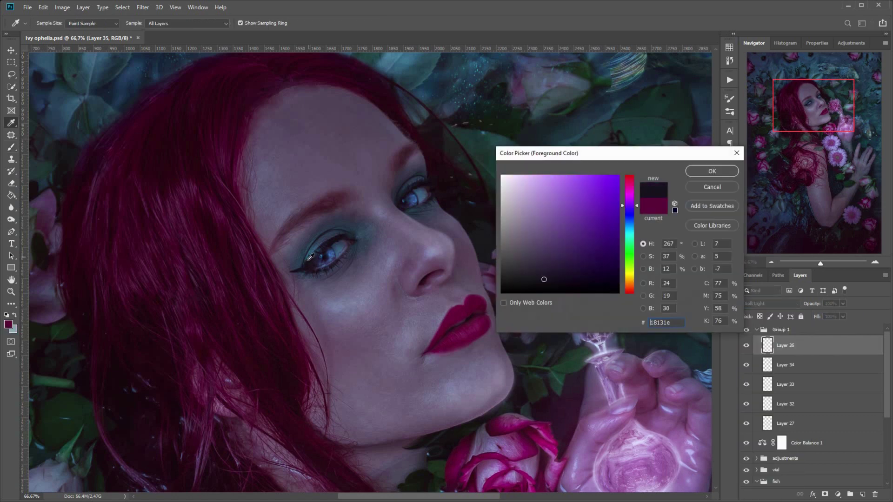
{"action": "left_click", "coordinate": [713, 171]}
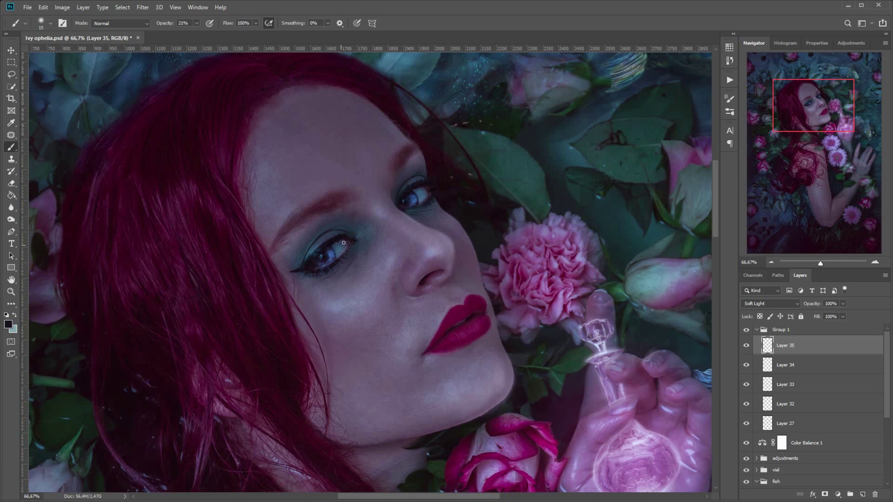
Step: Compare the eyes with and without the dark shading on Layer 35
{"action": "left_click", "coordinate": [748, 347]}
{"action": "left_click", "coordinate": [748, 347]}
{"action": "left_click", "coordinate": [748, 347]}
{"action": "left_click", "coordinate": [748, 347]}
Step: Add a new layer above Layer 35 in Overlay mode
{"action": "left_click", "coordinate": [863, 495]}
{"action": "left_click", "coordinate": [771, 303]}
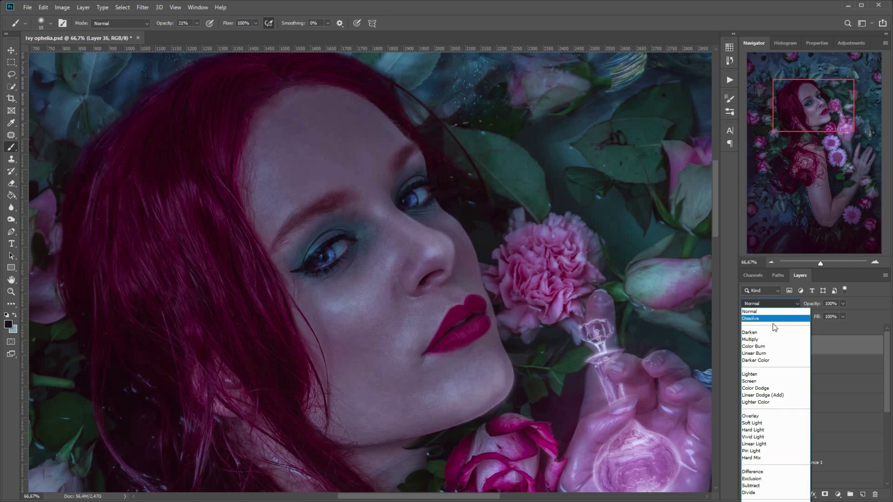
{"action": "left_click", "coordinate": [759, 416]}
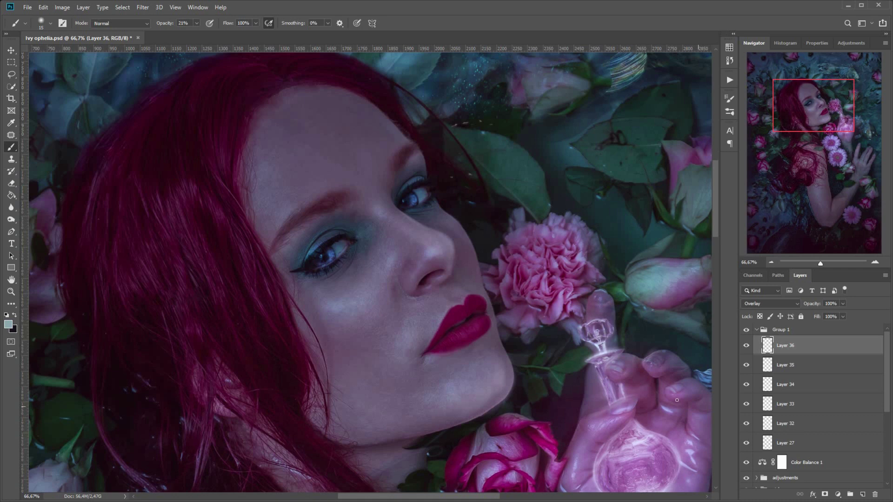
Step: Add another Overlay-mode layer above Layer 36 and tint the irises of both eyes blue
{"action": "left_click", "coordinate": [862, 494]}
{"action": "left_click", "coordinate": [792, 304]}
{"action": "left_click", "coordinate": [777, 416]}
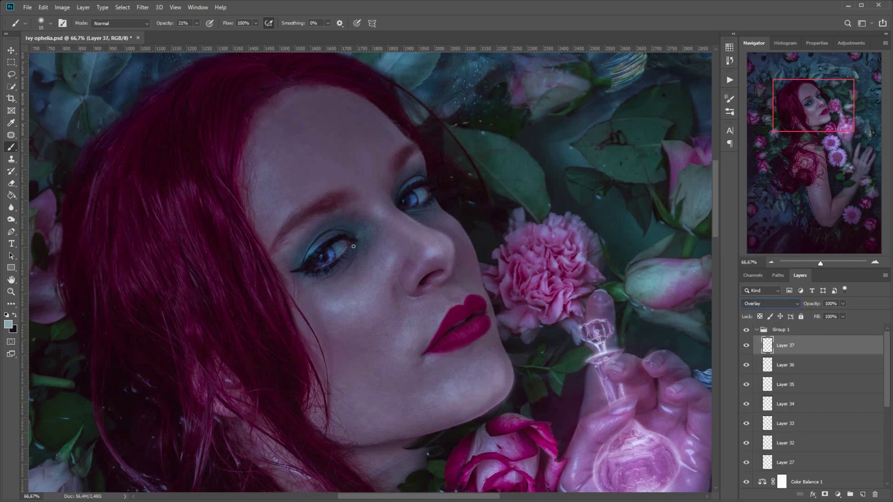
{"action": "left_click", "coordinate": [328, 248], "text": "alt"}
Step: Shift the hue of the iris tint on Layer 37 to -29 with Hue/Saturation
{"action": "key", "text": "ctrl+u"}
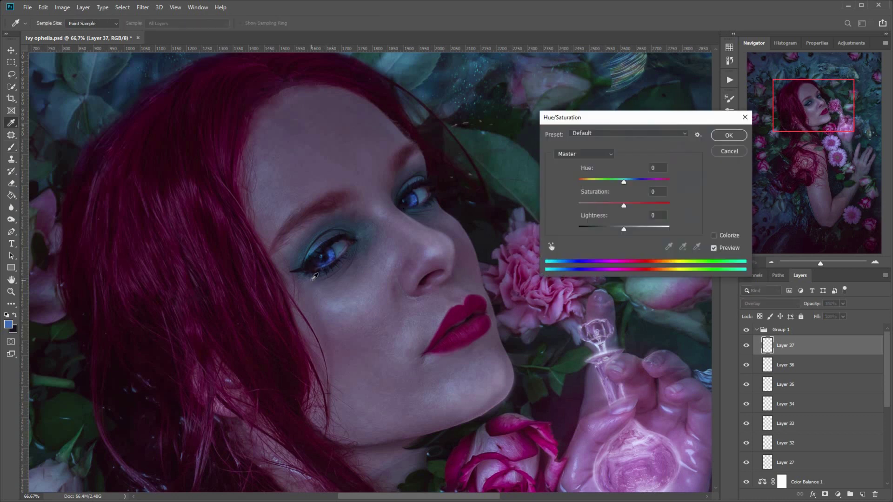
{"action": "left_click_drag", "start_coordinate": [624, 183], "coordinate": [651, 188]}
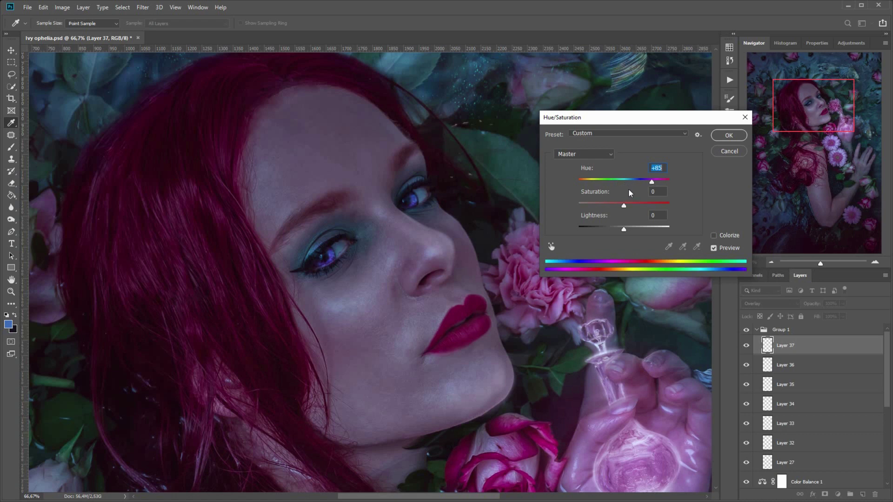
{"action": "left_click", "coordinate": [640, 182]}
{"action": "left_click_drag", "start_coordinate": [642, 184], "coordinate": [610, 186]}
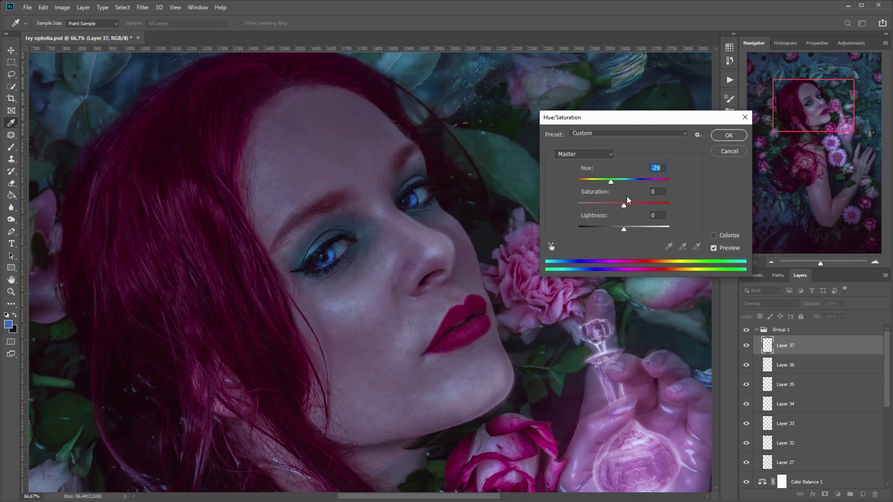
{"action": "key", "text": "Return"}
{"action": "key", "text": "b"}
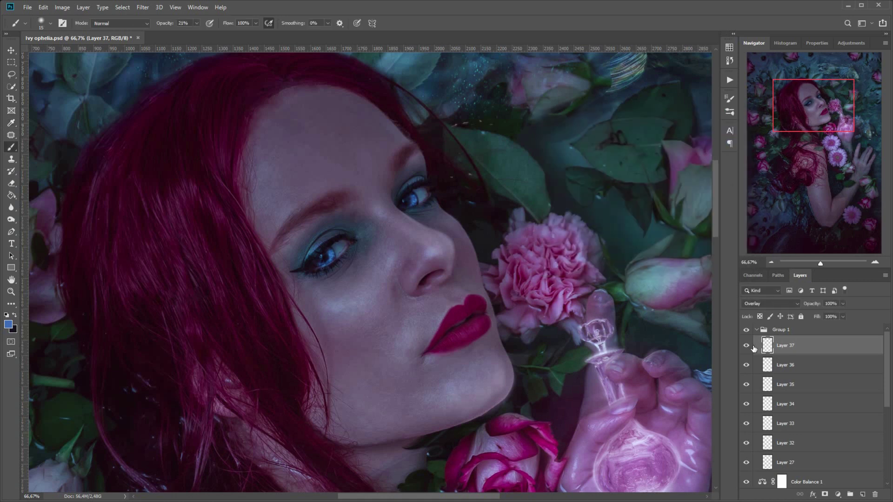
Step: Adjust the iris tint on Layer 37 with Hue/Saturation: hue -18, saturation +35, lightness +11
{"action": "key", "text": "ctrl+u"}
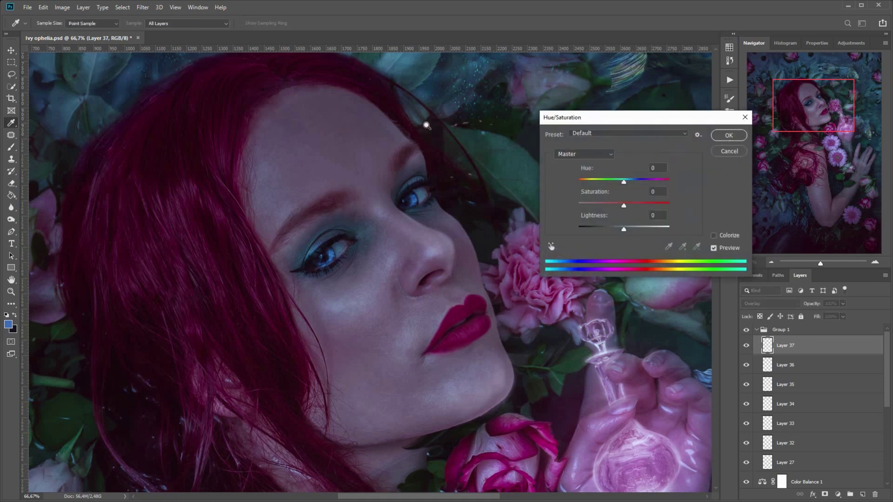
{"action": "left_click", "coordinate": [640, 205]}
{"action": "left_click_drag", "start_coordinate": [623, 182], "coordinate": [615, 182]}
{"action": "left_click", "coordinate": [629, 229]}
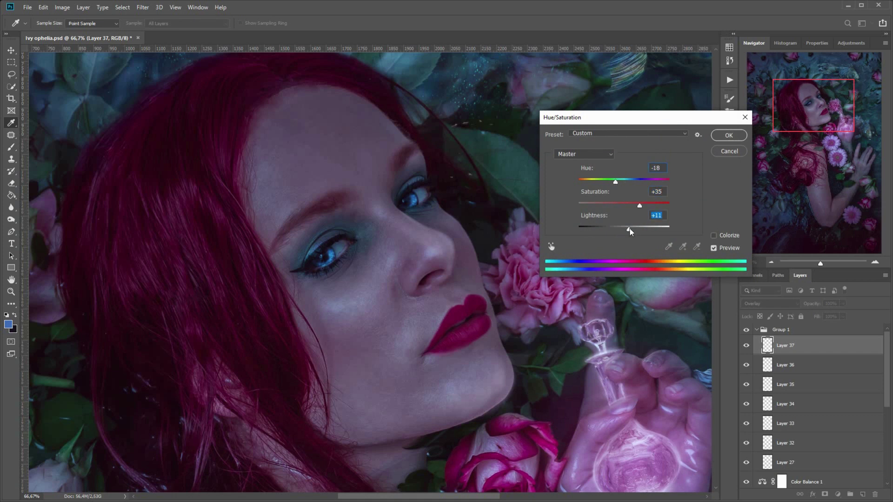
{"action": "left_click", "coordinate": [733, 137]}
Step: Compare the eyes with and without the adjusted iris tint on Layer 37
{"action": "left_click", "coordinate": [746, 346]}
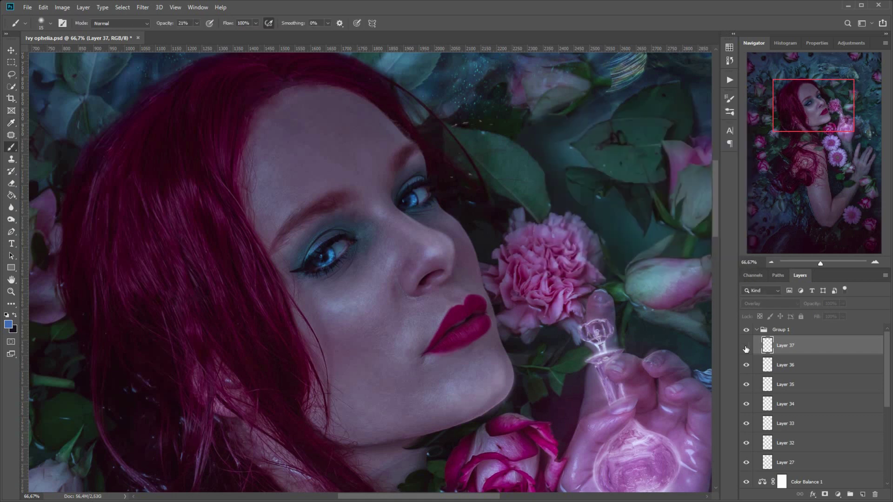
{"action": "left_click", "coordinate": [746, 346]}
{"action": "left_click", "coordinate": [746, 346]}
Step: Collapse Group 1 and rename it face
{"action": "left_click", "coordinate": [757, 330]}
{"action": "double_click", "coordinate": [783, 329]}
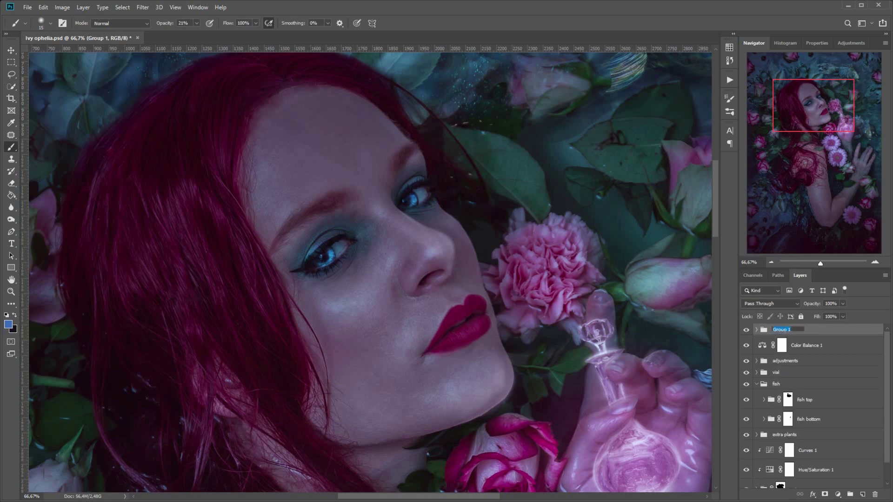
{"action": "type", "text": "face"}
{"action": "key", "text": "Return"}
Step: Compare the portrait with and without the retouching in the face group
{"action": "left_click", "coordinate": [746, 331]}
{"action": "left_click", "coordinate": [746, 331]}
{"action": "left_click", "coordinate": [746, 331]}
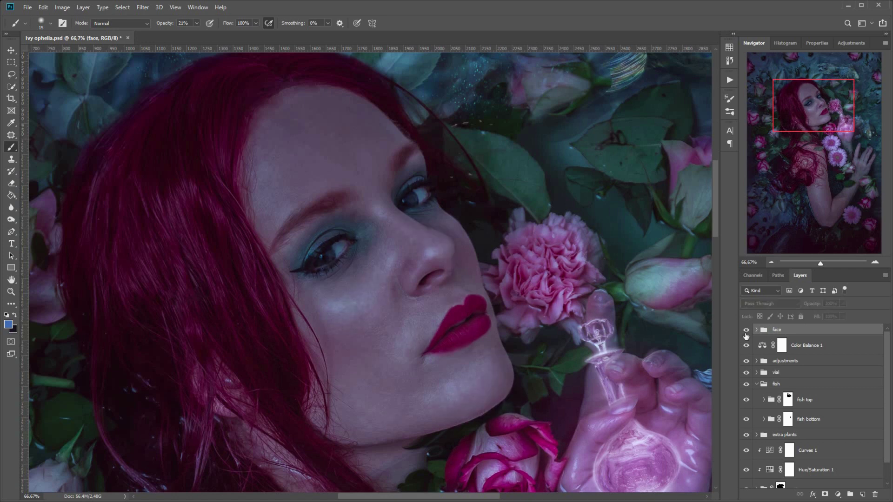
{"action": "left_click", "coordinate": [745, 331]}
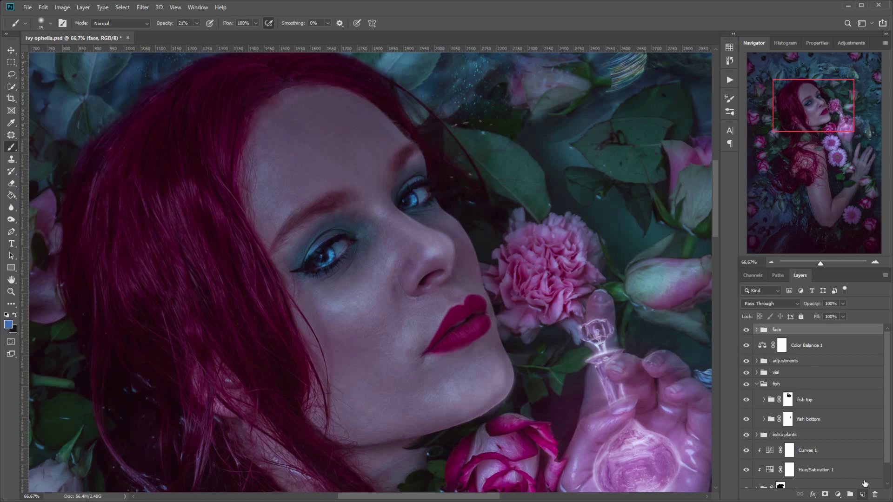
Step: Add a new layer above the face group and place it in a group of its own
{"action": "left_click", "coordinate": [862, 494]}
{"action": "left_click", "coordinate": [773, 262]}
{"action": "left_click", "coordinate": [772, 262]}
{"action": "left_click", "coordinate": [772, 261]}
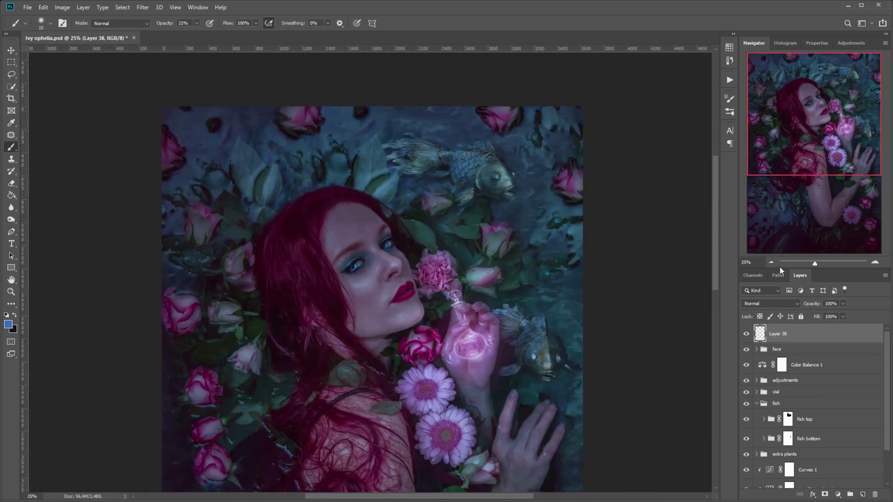
{"action": "key", "text": "ctrl+g"}
{"action": "left_click", "coordinate": [796, 340]}
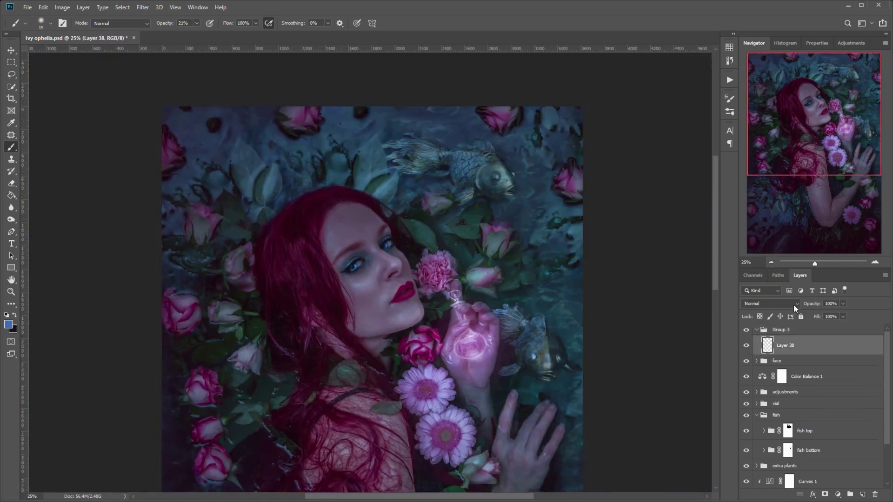
Step: Keep Layer 38 in Normal mode, set the soft brush to 26 px and sample a dark red from the hair
{"action": "left_click", "coordinate": [793, 304]}
{"action": "left_click", "coordinate": [793, 311]}
{"action": "right_click", "coordinate": [338, 285]}
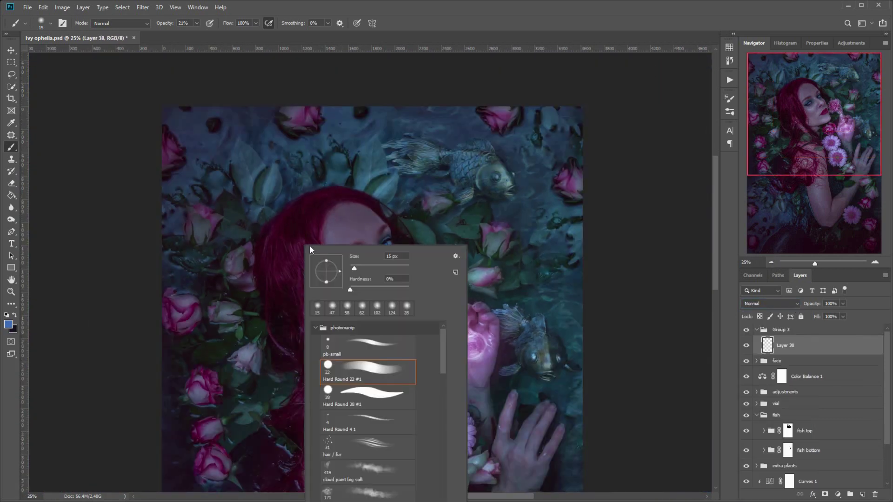
{"action": "left_click", "coordinate": [358, 266]}
{"action": "left_click", "coordinate": [372, 85]}
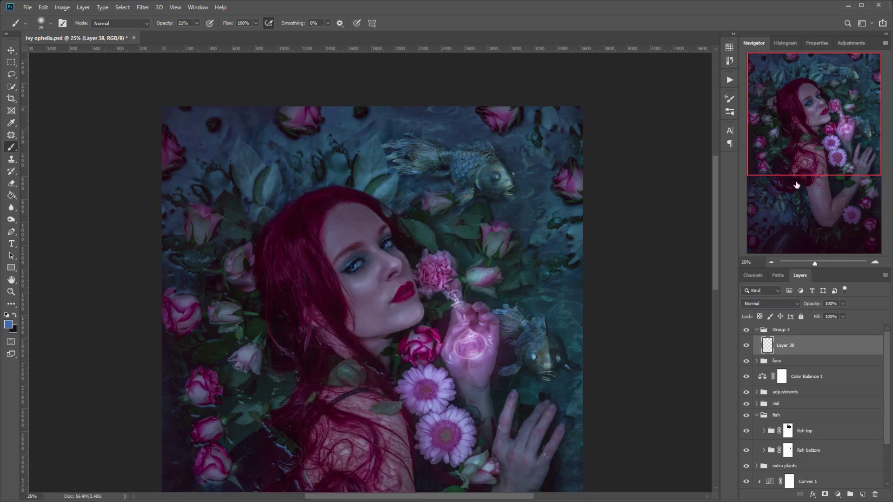
{"action": "left_click_drag", "start_coordinate": [836, 152], "coordinate": [838, 177]}
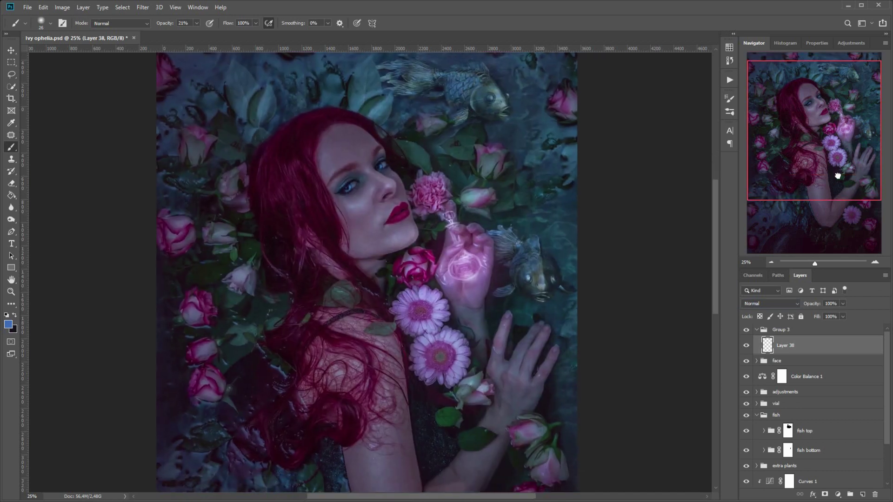
{"action": "left_click", "coordinate": [313, 138], "text": "alt"}
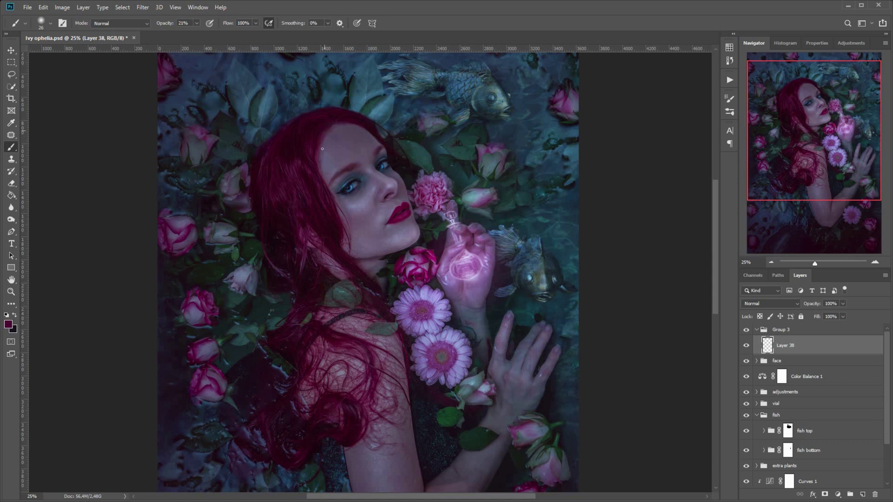
Step: Select the pb-small brush at 100% opacity and add a new layer above Layer 38
{"action": "right_click", "coordinate": [408, 228]}
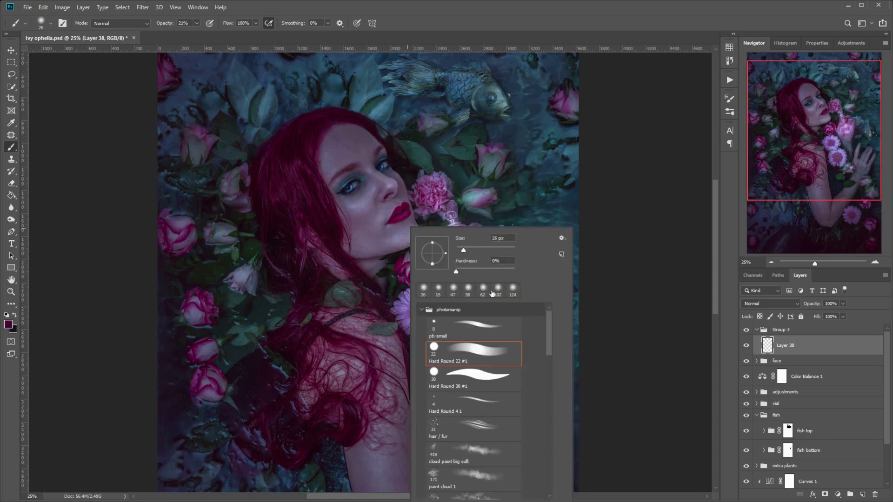
{"action": "left_click", "coordinate": [473, 329]}
{"action": "left_click", "coordinate": [197, 23]}
{"action": "left_click", "coordinate": [230, 34]}
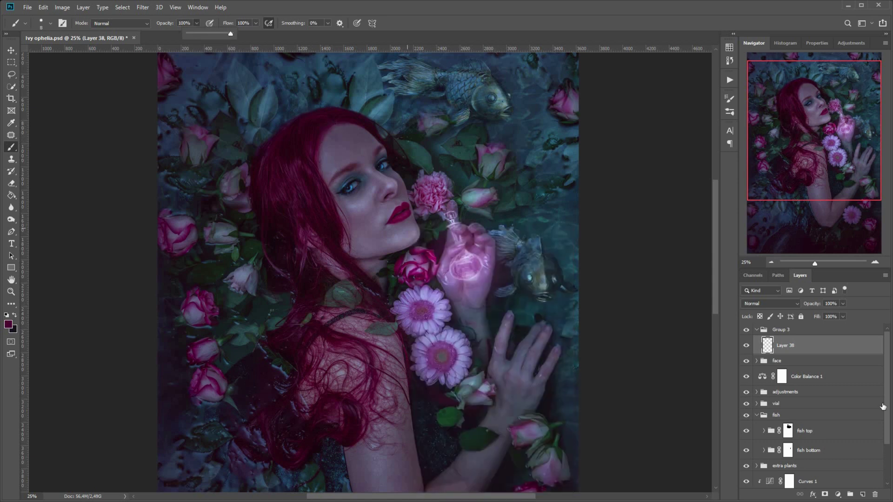
{"action": "left_click", "coordinate": [863, 495]}
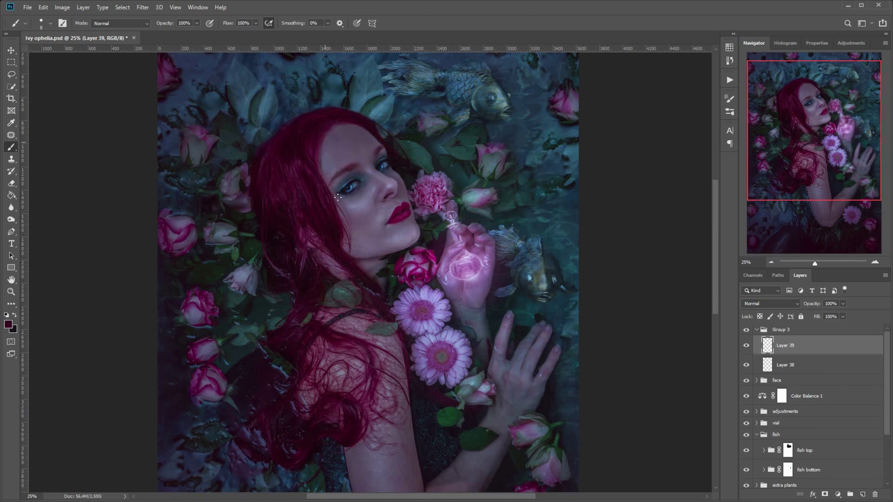
Step: Paint fine hair strands along the face on Layer 39 with sampled hair tones, undoing the stray stroke
{"action": "mouse_move", "coordinate": [332, 125]}
{"action": "left_mouse_down"}
{"action": "mouse_move", "coordinate": [357, 170]}
{"action": "mouse_move", "coordinate": [363, 207]}
{"action": "left_mouse_up"}
{"action": "key", "text": "ctrl+z"}
{"action": "left_click", "coordinate": [343, 121], "text": "alt"}
{"action": "left_click", "coordinate": [344, 121], "text": "alt"}
Step: Add a new layer above Layer 39 and set the Hard Round 22 #1 brush to 18 px
{"action": "left_click", "coordinate": [863, 494]}
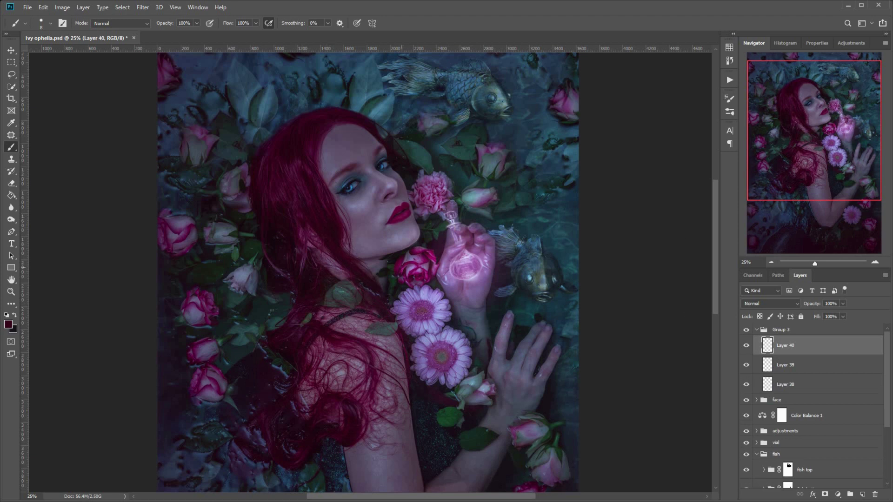
{"action": "right_click", "coordinate": [374, 297]}
{"action": "left_click", "coordinate": [412, 369]}
{"action": "left_click_drag", "start_coordinate": [423, 268], "coordinate": [422, 268]}
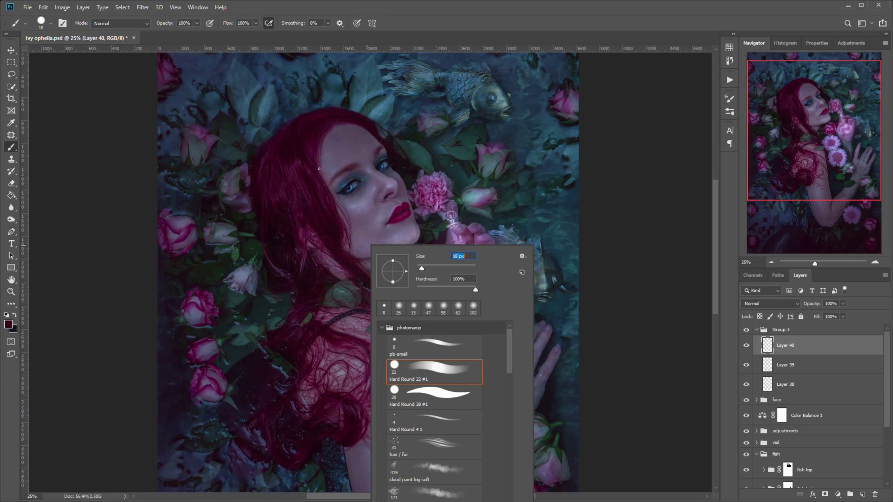
Step: Paint thicker locks over the woman's hair on Layer 40 using dark red tones sampled from the hair
{"action": "left_click", "coordinate": [299, 155]}
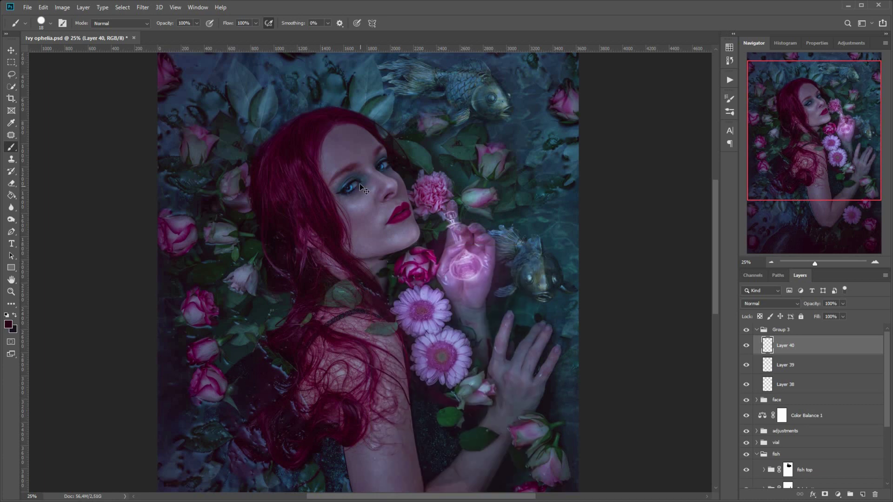
{"action": "left_click", "coordinate": [315, 144]}
{"action": "left_click", "coordinate": [299, 256]}
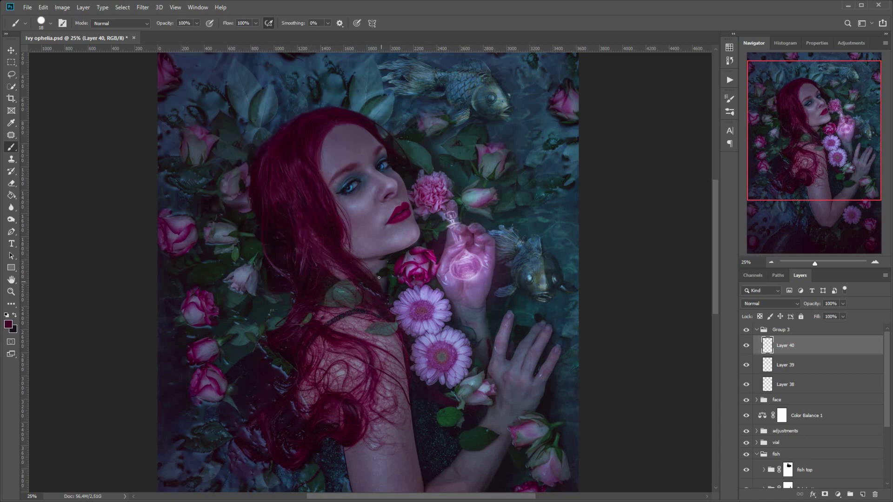
{"action": "left_click", "coordinate": [271, 194], "text": "alt"}
{"action": "left_click", "coordinate": [271, 193], "text": "alt"}
{"action": "left_click", "coordinate": [277, 192], "text": "alt"}
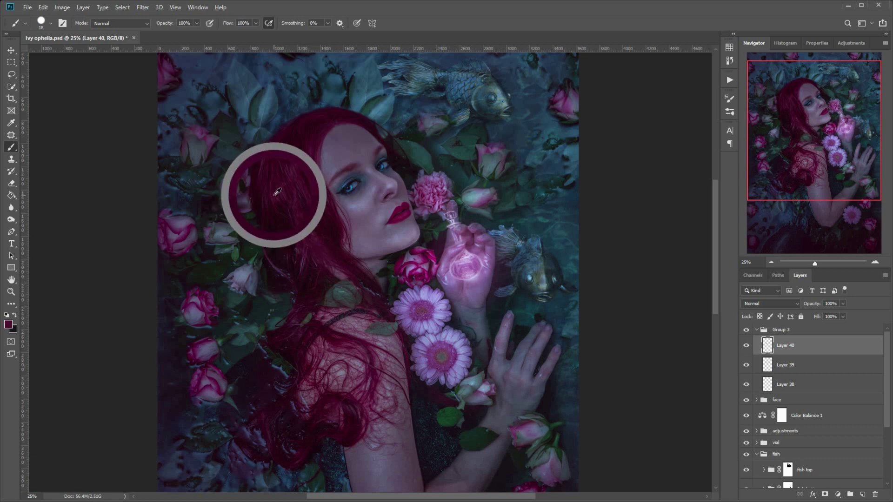
{"action": "left_click", "coordinate": [317, 226], "text": "alt"}
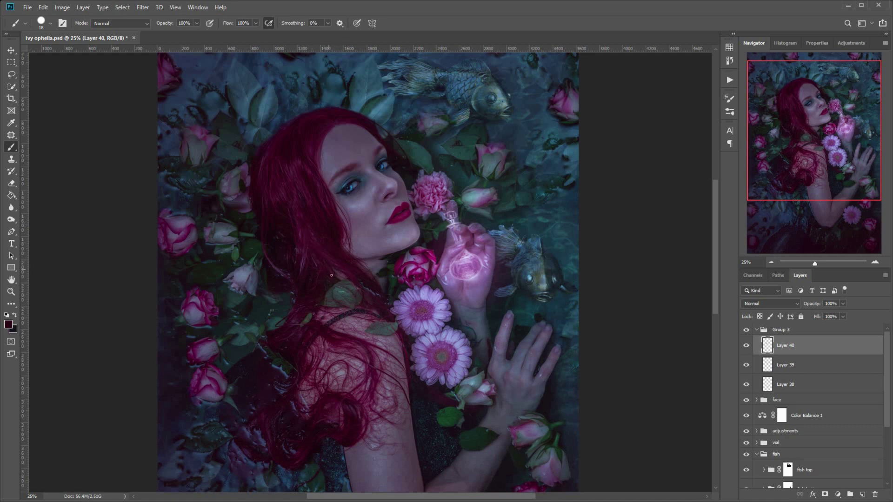
{"action": "left_click", "coordinate": [310, 240], "text": "alt"}
{"action": "left_click", "coordinate": [310, 172], "text": "alt"}
{"action": "left_click", "coordinate": [311, 176], "text": "alt"}
Step: Lasso the area between the far side of the forehead and the carnation, delete its strokes from Layer 40 and deselect
{"action": "key", "text": "l"}
{"action": "mouse_move", "coordinate": [357, 103]}
{"action": "left_mouse_down"}
{"action": "mouse_move", "coordinate": [370, 134]}
{"action": "mouse_move", "coordinate": [427, 35]}
{"action": "left_mouse_up"}
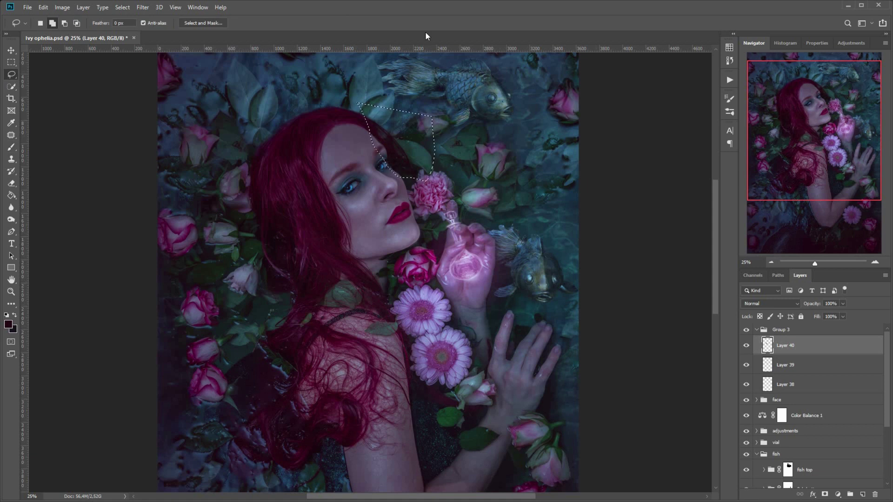
{"action": "key", "text": "Delete"}
{"action": "key", "text": "ctrl+d"}
Step: Add a new layer above Layer 40, sample a dark tone beside the forehead and reduce the brush to 9 px
{"action": "left_click", "coordinate": [875, 262]}
{"action": "left_click", "coordinate": [875, 262]}
{"action": "left_click", "coordinate": [875, 262]}
{"action": "left_click_drag", "start_coordinate": [820, 108], "coordinate": [822, 78]}
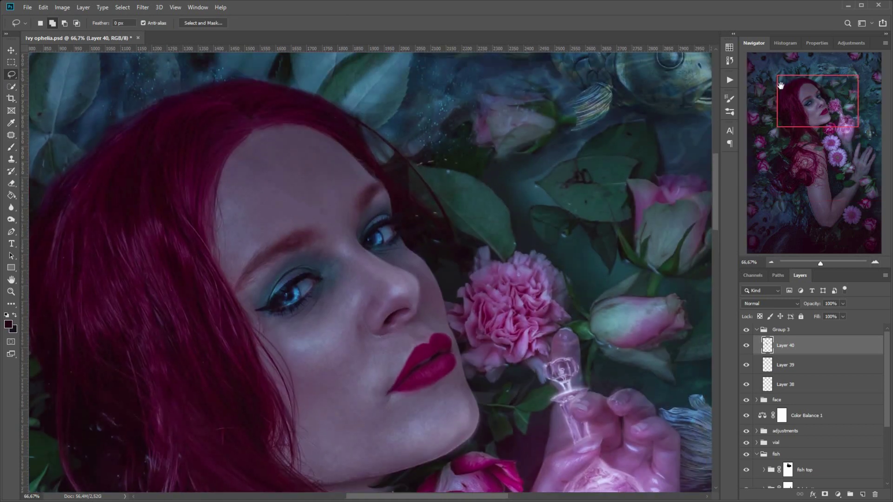
{"action": "left_click", "coordinate": [863, 495]}
{"action": "left_click", "coordinate": [15, 145]}
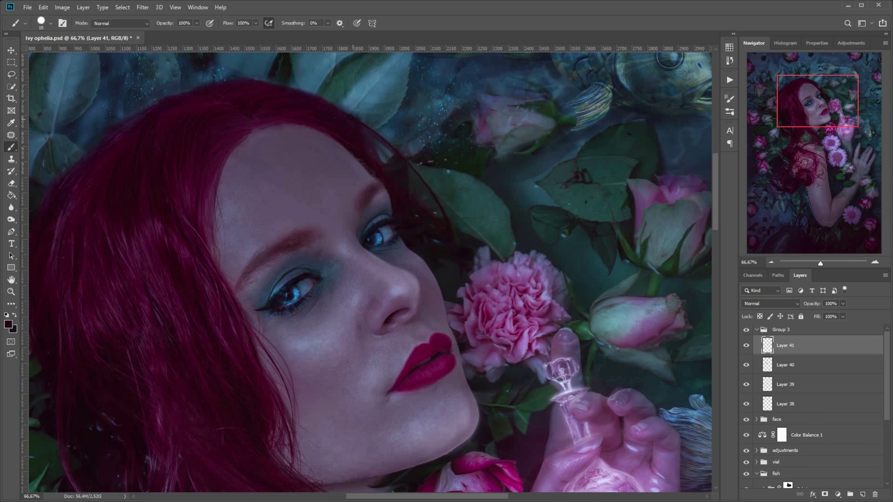
{"action": "left_click", "coordinate": [368, 158], "text": "alt"}
{"action": "right_click", "coordinate": [392, 167]}
{"action": "left_click_drag", "start_coordinate": [447, 193], "coordinate": [443, 194]}
Step: Paint hair strands on Layer 41 from the far side of the forehead down over the leaves, using sampled hair colours
{"action": "left_click_drag", "start_coordinate": [379, 157], "coordinate": [396, 189]}
{"action": "left_click", "coordinate": [328, 118], "text": "alt"}
{"action": "left_click_drag", "start_coordinate": [355, 123], "coordinate": [469, 223]}
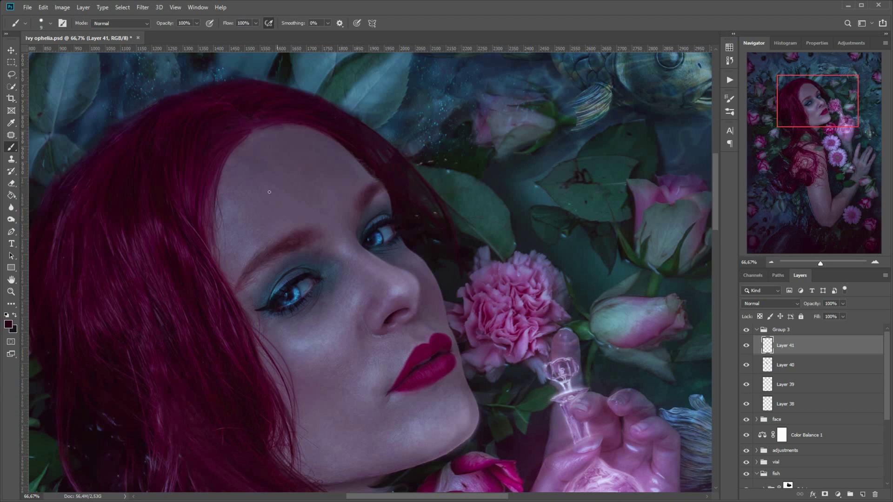
{"action": "left_click", "coordinate": [187, 191], "text": "alt"}
{"action": "left_click", "coordinate": [250, 119], "text": "alt"}
Step: Add a new layer above Layer 41 and paint fine 4 px strands along the near hairline with sampled reds
{"action": "left_click", "coordinate": [863, 494]}
{"action": "right_click", "coordinate": [408, 277]}
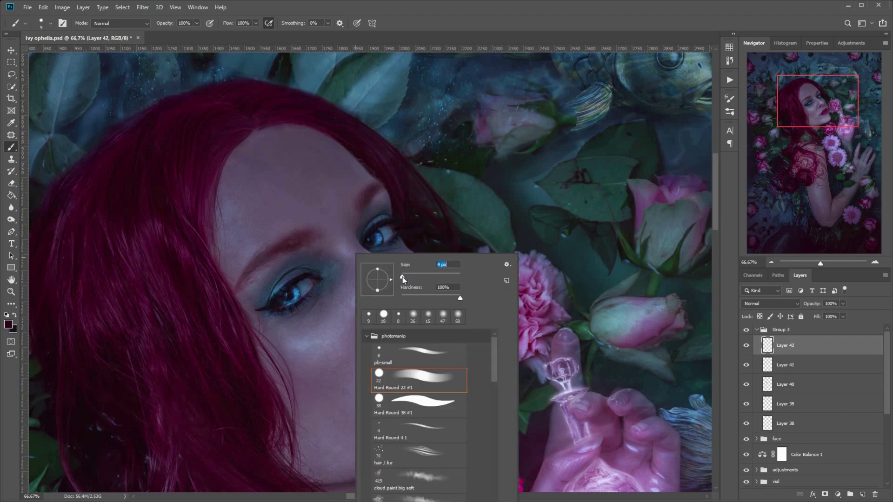
{"action": "left_click", "coordinate": [215, 163], "text": "alt"}
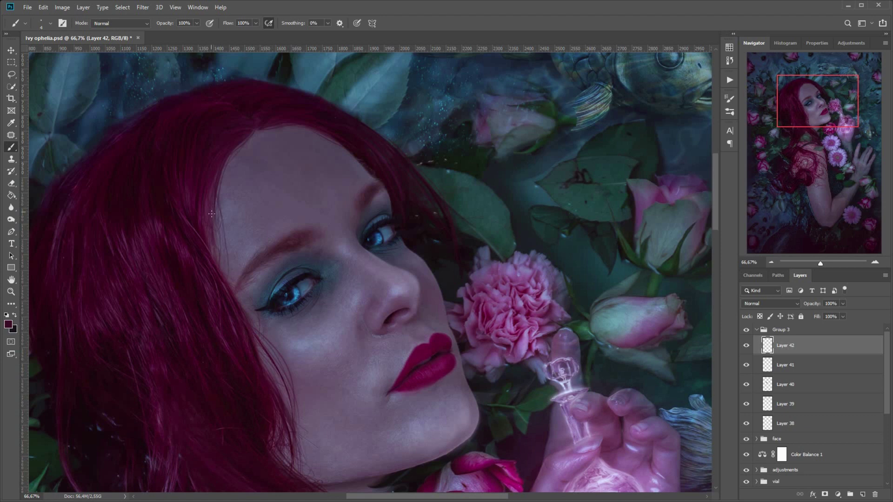
{"action": "left_click", "coordinate": [222, 148], "text": "alt"}
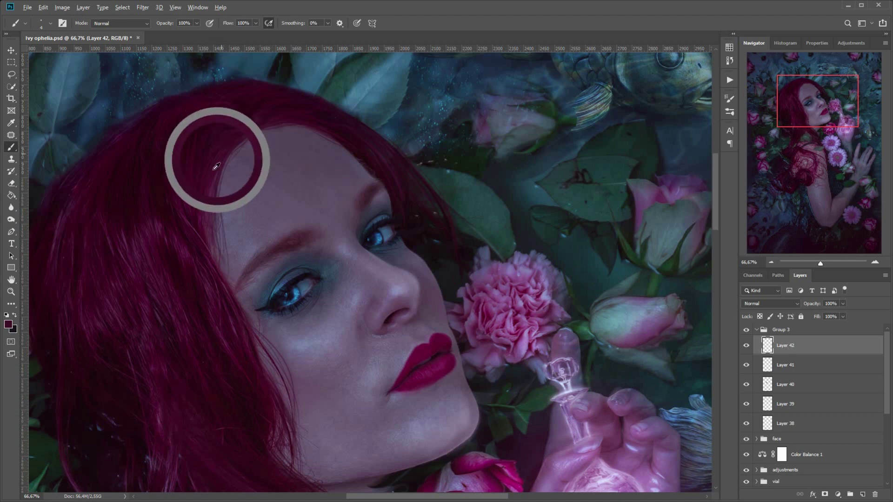
{"action": "left_click_drag", "start_coordinate": [214, 182], "coordinate": [224, 253]}
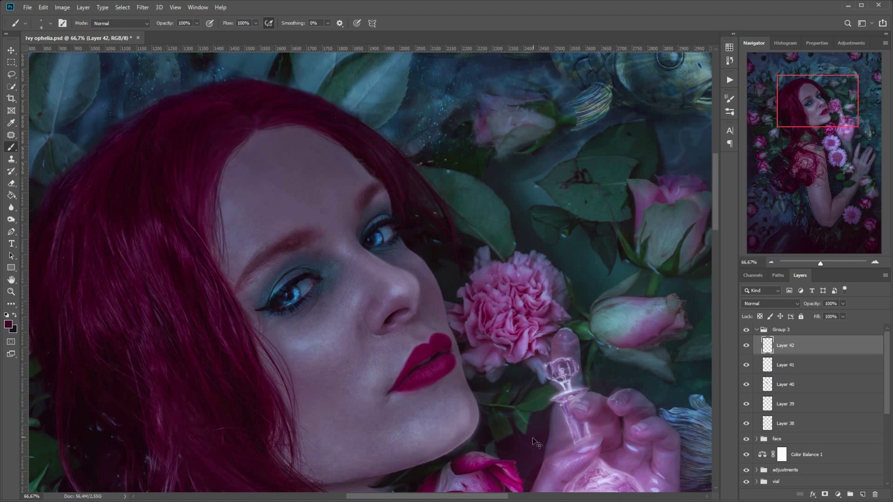
{"action": "left_click_drag", "start_coordinate": [840, 84], "coordinate": [832, 114]}
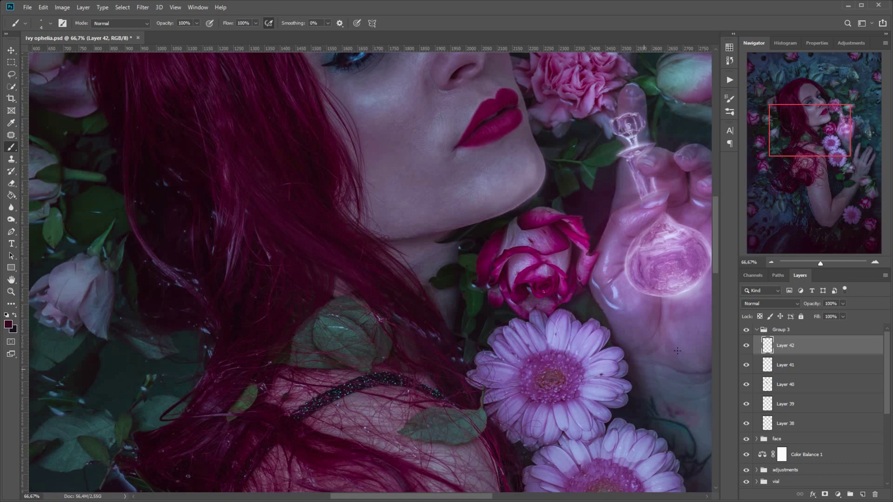
Step: Add a new layer above Layer 42 and sample a dark red from the top of the hair for the brush
{"action": "left_click", "coordinate": [771, 262]}
{"action": "left_click", "coordinate": [771, 262]}
{"action": "left_click", "coordinate": [862, 494]}
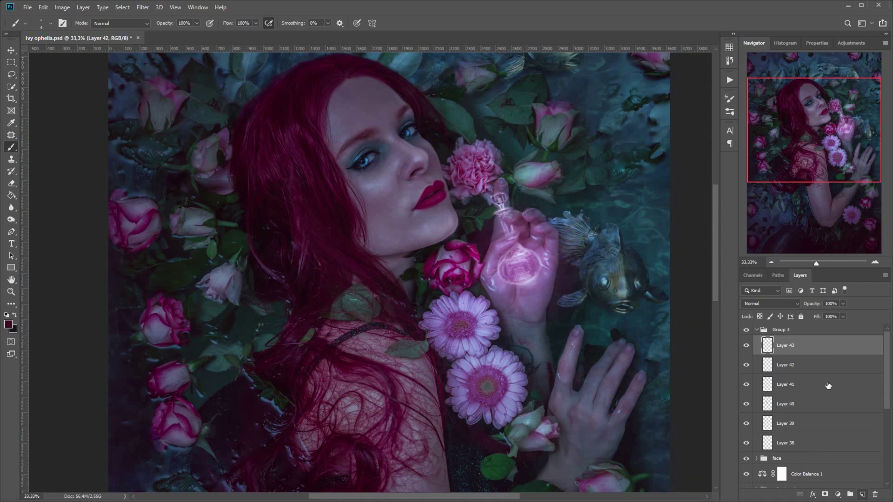
{"action": "right_click", "coordinate": [365, 258]}
{"action": "left_click", "coordinate": [11, 148]}
{"action": "left_click", "coordinate": [297, 125], "text": "alt"}
Step: Discard Layer 43, add a fresh layer in its place and set its blend mode to Screen
{"action": "left_click", "coordinate": [786, 304]}
{"action": "left_click", "coordinate": [761, 381]}
{"action": "left_click_drag", "start_coordinate": [836, 348], "coordinate": [875, 495]}
{"action": "left_click", "coordinate": [862, 495]}
{"action": "left_click", "coordinate": [796, 304]}
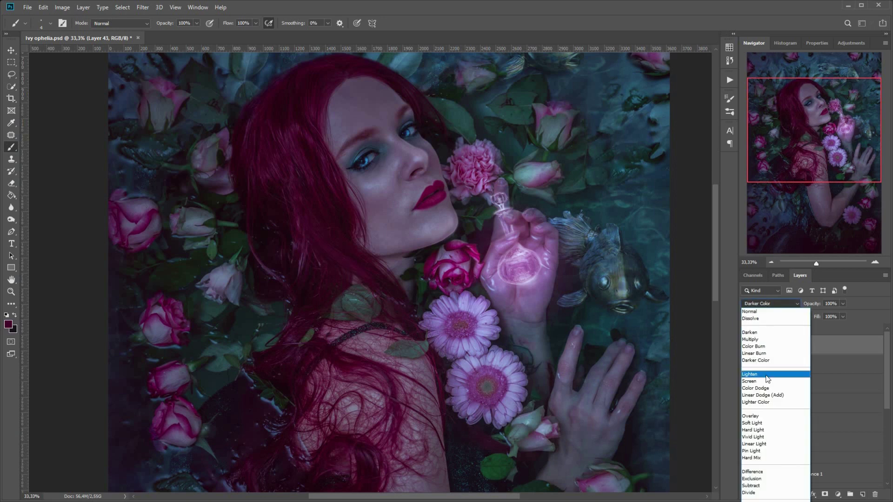
{"action": "left_click", "coordinate": [767, 381]}
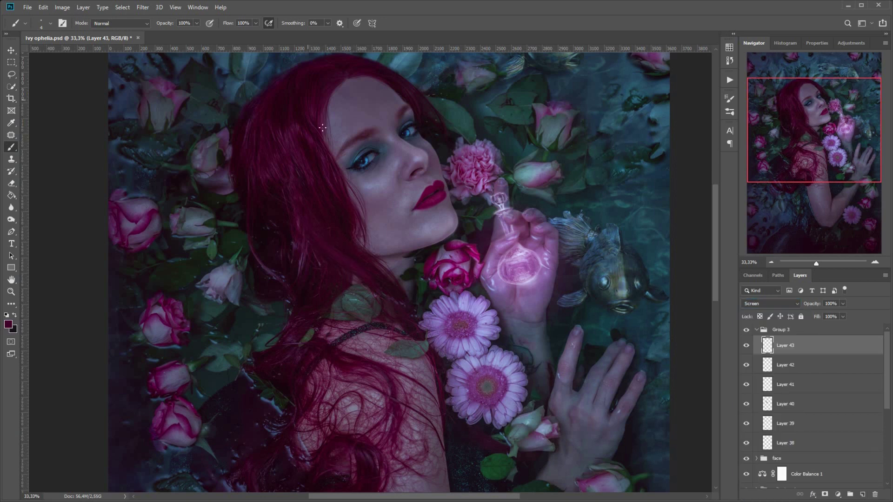
Step: Compare the hair with and without Group 3 and add a Soft Light layer above Layer 43
{"action": "left_click", "coordinate": [746, 331]}
{"action": "left_click", "coordinate": [747, 331]}
{"action": "left_click", "coordinate": [863, 495]}
{"action": "left_click", "coordinate": [771, 304]}
{"action": "left_click", "coordinate": [760, 422]}
Step: Enlarge the hard round brush to 88 px and swap the foreground and background colours
{"action": "right_click", "coordinate": [247, 170]}
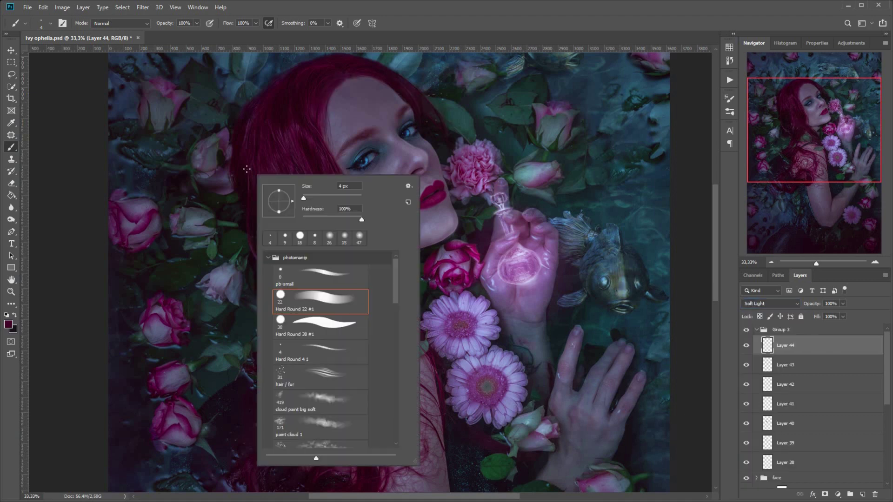
{"action": "left_click", "coordinate": [329, 198]}
{"action": "left_click", "coordinate": [163, 185]}
{"action": "key", "text": "x"}
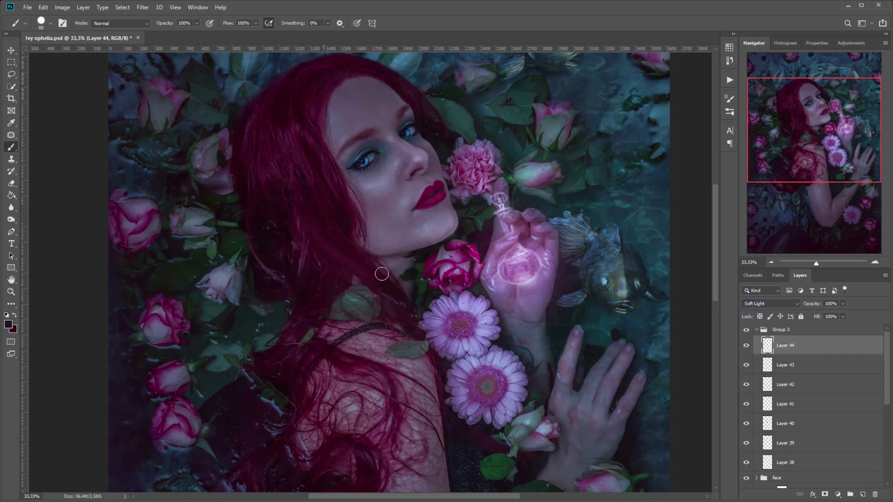
Step: Discard Layer 44, replace it with a fresh Soft Light layer and lower the brush opacity to 28%
{"action": "left_click_drag", "start_coordinate": [826, 345], "coordinate": [874, 494]}
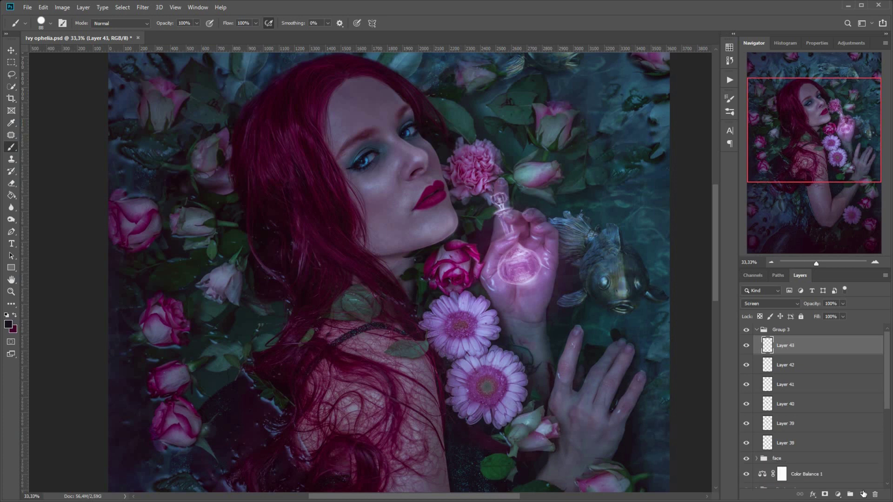
{"action": "left_click", "coordinate": [863, 494]}
{"action": "key", "text": "2"}
{"action": "key", "text": "8"}
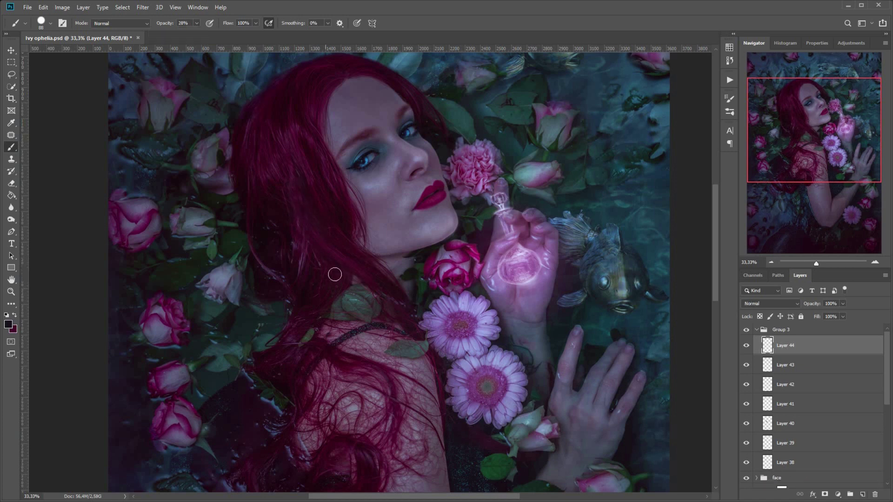
{"action": "left_click", "coordinate": [763, 304]}
{"action": "left_click", "coordinate": [759, 425]}
Step: Paint dark Soft Light shading along the crown, sides and lower lengths of the hair with a 40 px brush
{"action": "left_click", "coordinate": [809, 117]}
{"action": "right_click", "coordinate": [322, 119]}
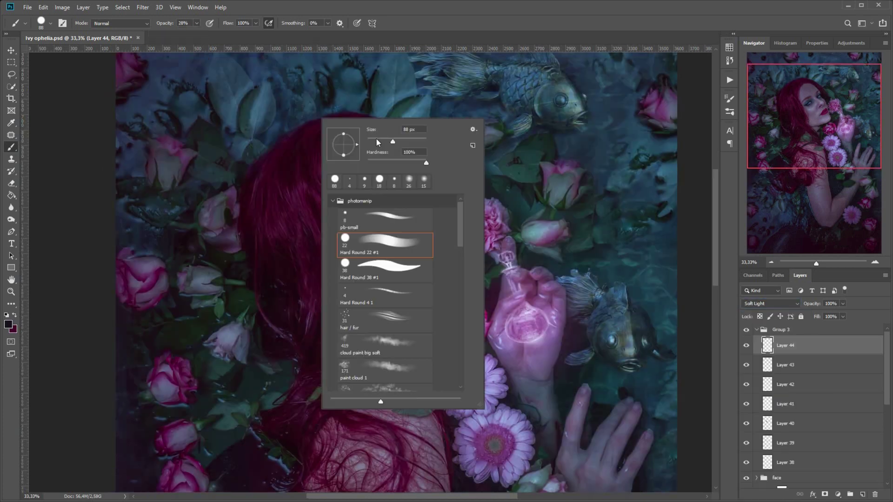
{"action": "left_click", "coordinate": [378, 140]}
{"action": "left_click_drag", "start_coordinate": [283, 145], "coordinate": [276, 153]}
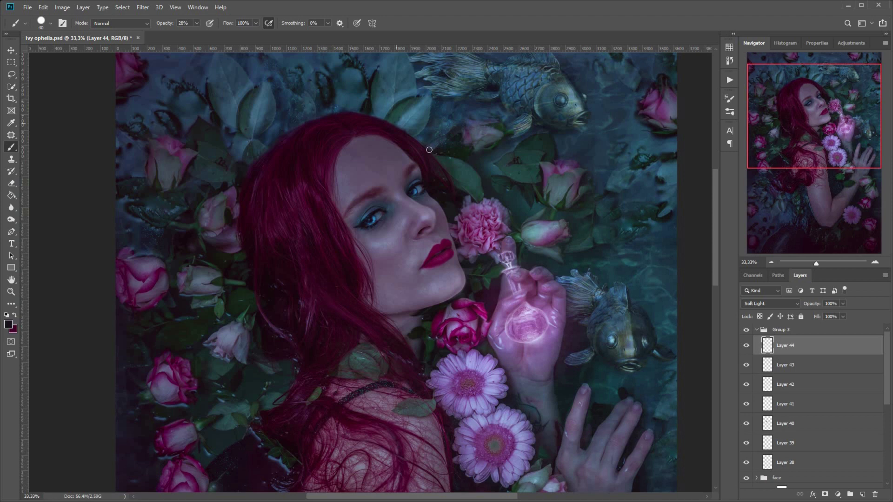
{"action": "mouse_move", "coordinate": [429, 150]}
{"action": "left_mouse_down"}
{"action": "mouse_move", "coordinate": [451, 172]}
{"action": "mouse_move", "coordinate": [446, 212]}
{"action": "left_mouse_up"}
{"action": "left_click_drag", "start_coordinate": [253, 197], "coordinate": [257, 242]}
{"action": "left_click_drag", "start_coordinate": [281, 199], "coordinate": [271, 238]}
{"action": "mouse_move", "coordinate": [297, 205]}
{"action": "left_mouse_down"}
{"action": "mouse_move", "coordinate": [299, 240]}
{"action": "mouse_move", "coordinate": [343, 316]}
{"action": "mouse_move", "coordinate": [401, 354]}
{"action": "mouse_move", "coordinate": [429, 393]}
{"action": "left_mouse_up"}
{"action": "mouse_move", "coordinate": [334, 373]}
{"action": "left_mouse_down"}
{"action": "mouse_move", "coordinate": [302, 481]}
{"action": "mouse_move", "coordinate": [461, 477]}
{"action": "left_mouse_up"}
Step: Add a layer above Layer 44, paint the shoulder curls with a sampled dark red and compare with and without it
{"action": "key", "text": "ctrl+minus"}
{"action": "key", "text": "ctrl+minus"}
{"action": "left_click", "coordinate": [746, 330]}
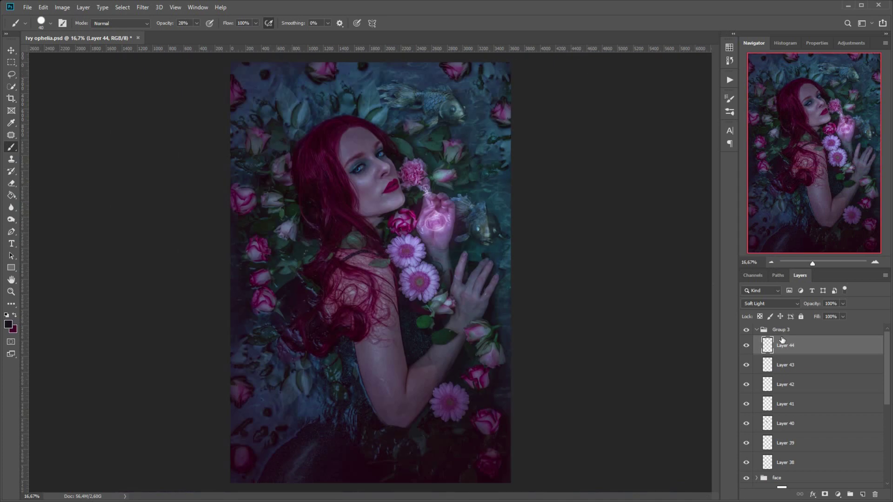
{"action": "left_click", "coordinate": [863, 494]}
{"action": "left_click", "coordinate": [354, 306], "text": "alt"}
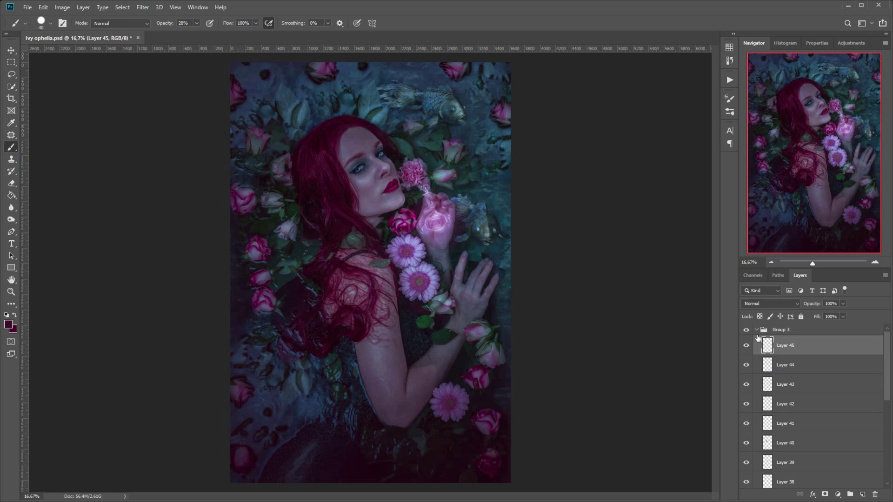
{"action": "left_click", "coordinate": [746, 345]}
{"action": "left_click", "coordinate": [745, 346]}
Step: Add a layer above Layer 45 and paint curls over the shoulder with a 21 px brush at 61% opacity, comparing the result
{"action": "left_click", "coordinate": [862, 494]}
{"action": "left_click", "coordinate": [197, 23]}
{"action": "left_click_drag", "start_coordinate": [196, 34], "coordinate": [210, 34]}
{"action": "right_click", "coordinate": [383, 261]}
{"action": "left_click_drag", "start_coordinate": [433, 283], "coordinate": [429, 284]}
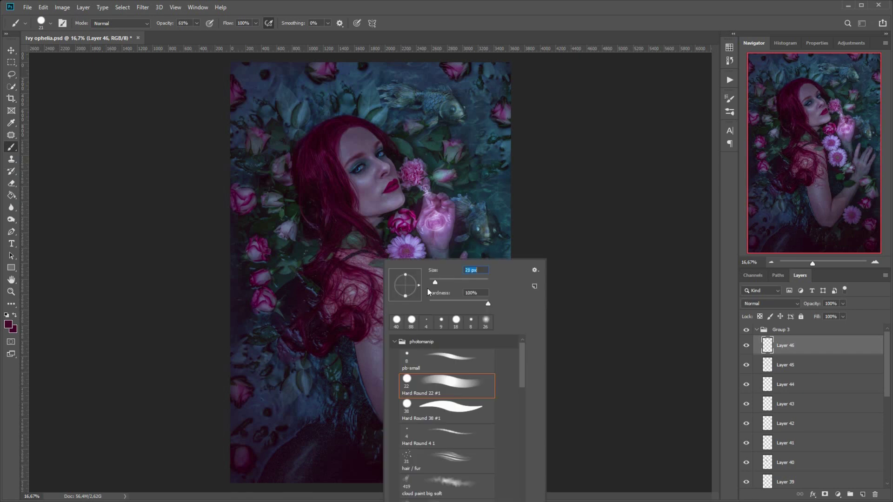
{"action": "left_click", "coordinate": [357, 272]}
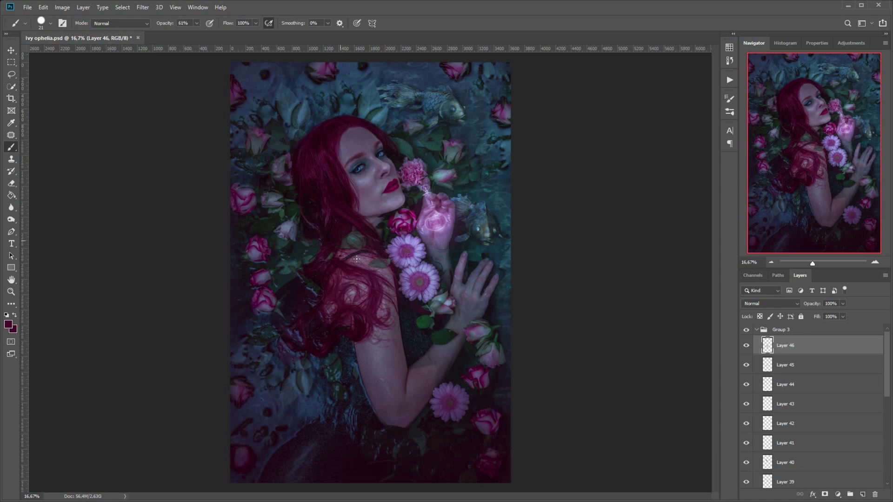
{"action": "left_click", "coordinate": [746, 346]}
{"action": "left_click", "coordinate": [746, 346]}
Step: Insert a new layer directly below Layer 46 and set its blend mode to Multiply for shading the curls
{"action": "right_click", "coordinate": [284, 280]}
{"action": "left_click", "coordinate": [208, 293]}
{"action": "key", "text": "ctrl+shift+alt+n"}
{"action": "key", "text": "ctrl+bracketleft"}
{"action": "left_click", "coordinate": [782, 304]}
{"action": "left_click", "coordinate": [773, 340]}
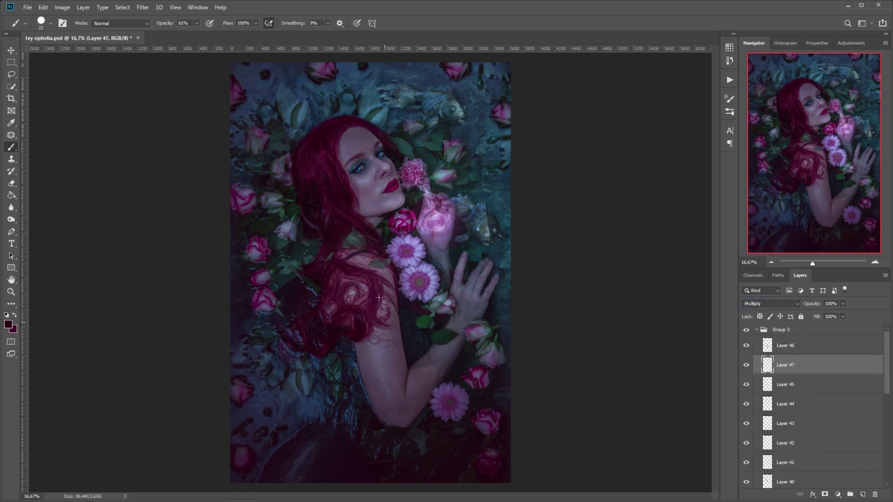
Step: Add a Normal layer above Layer 46 and paint fuller shoulder curls with a 36 px brush and a sampled hair red
{"action": "left_click", "coordinate": [782, 346], "text": "ctrl"}
{"action": "left_click", "coordinate": [863, 495]}
{"action": "left_click_drag", "start_coordinate": [777, 365], "coordinate": [774, 337]}
{"action": "left_click", "coordinate": [780, 305]}
{"action": "left_click", "coordinate": [781, 309]}
{"action": "right_click", "coordinate": [357, 256]}
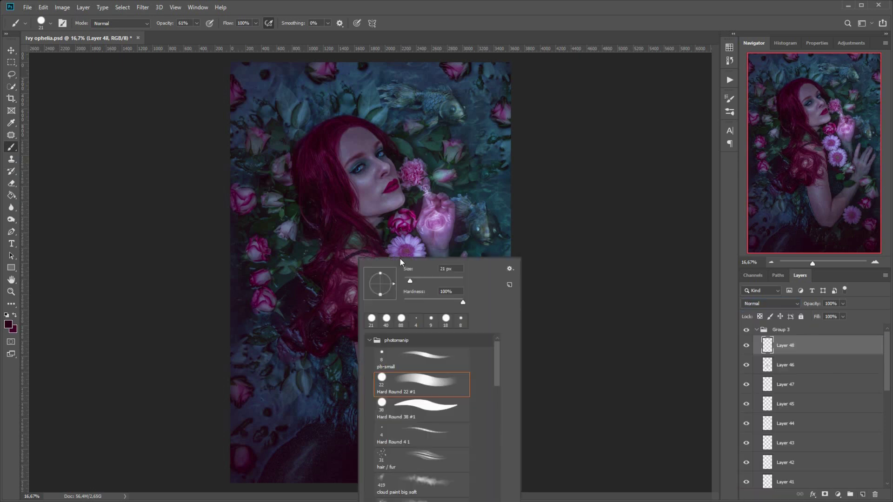
{"action": "left_click_drag", "start_coordinate": [408, 280], "coordinate": [410, 280]}
{"action": "left_click", "coordinate": [372, 242]}
{"action": "left_click", "coordinate": [323, 157], "text": "alt"}
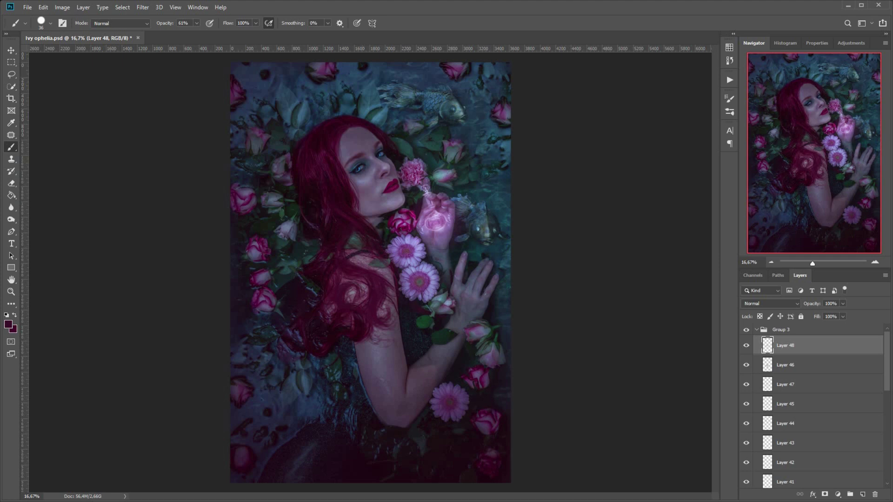
Step: Add two layers above Layer 48 and refine the shoulder curls with sampled hair reds and an 18 px brush
{"action": "left_click", "coordinate": [862, 494]}
{"action": "left_click", "coordinate": [876, 262]}
{"action": "right_click", "coordinate": [431, 318]}
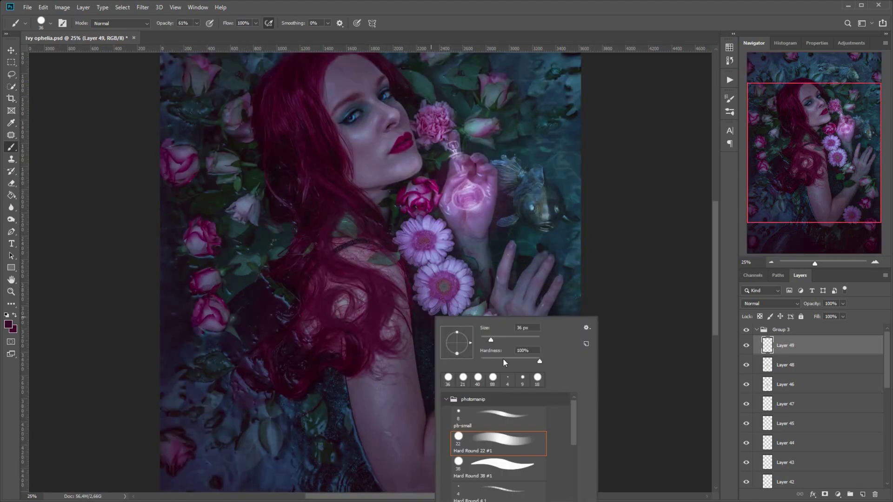
{"action": "left_click_drag", "start_coordinate": [490, 340], "coordinate": [486, 340]}
{"action": "left_click", "coordinate": [354, 343], "text": "alt"}
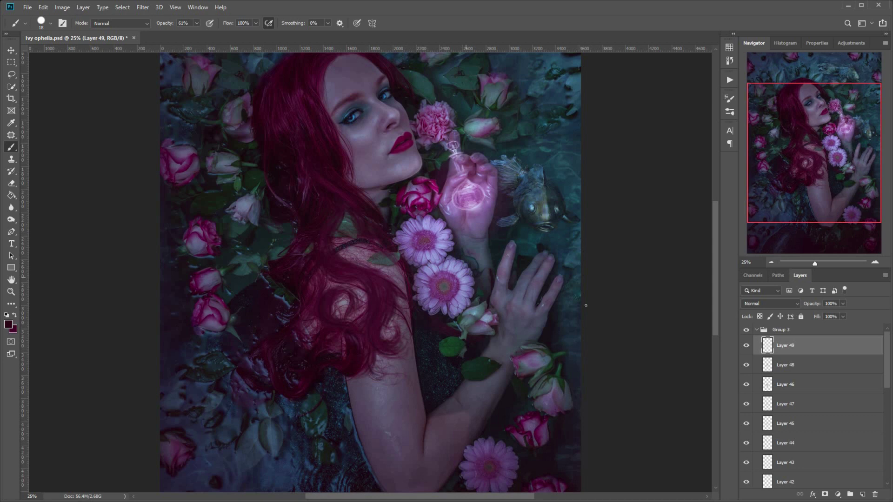
{"action": "left_click", "coordinate": [862, 494]}
{"action": "left_click", "coordinate": [296, 102], "text": "alt"}
Step: Add a layer above Layer 50 and paint fine 6 px strands at 100% opacity using sampled hair reds
{"action": "left_click", "coordinate": [862, 494]}
{"action": "right_click", "coordinate": [402, 280]}
{"action": "left_click_drag", "start_coordinate": [460, 303], "coordinate": [451, 302]}
{"action": "left_click", "coordinate": [196, 23]}
{"action": "left_click_drag", "start_coordinate": [196, 33], "coordinate": [214, 34]}
{"action": "right_click", "coordinate": [454, 253]}
{"action": "left_click_drag", "start_coordinate": [501, 276], "coordinate": [504, 275]}
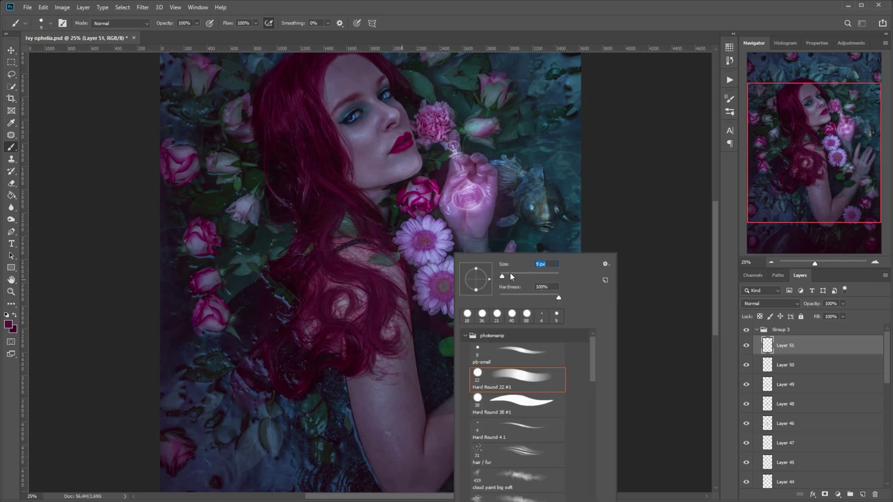
{"action": "left_click", "coordinate": [546, 238]}
{"action": "left_click", "coordinate": [340, 161], "text": "alt"}
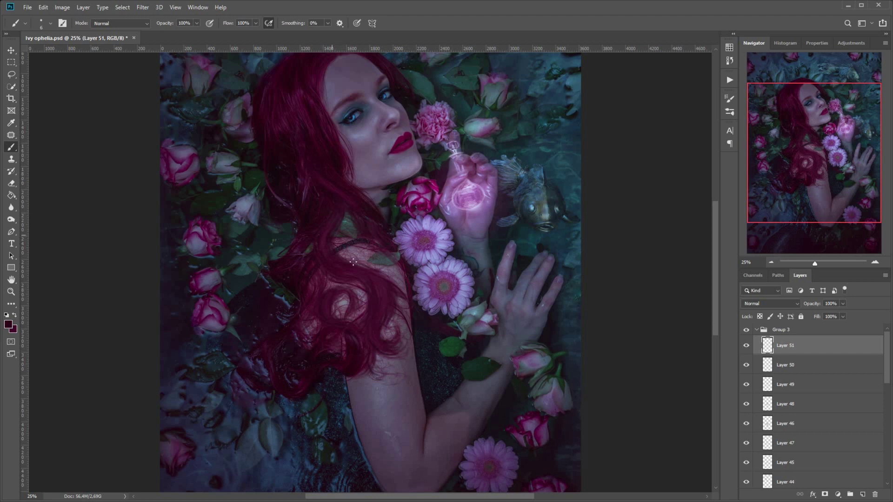
{"action": "left_click_drag", "start_coordinate": [353, 261], "coordinate": [353, 265]}
{"action": "left_click", "coordinate": [340, 271], "text": "alt"}
Step: Add a Soft Light layer above Layer 51 and shade the hair with a 20 px brush at 37% opacity
{"action": "left_click", "coordinate": [863, 494]}
{"action": "left_click", "coordinate": [771, 304]}
{"action": "left_click", "coordinate": [770, 422]}
{"action": "right_click", "coordinate": [380, 235]}
{"action": "left_click_drag", "start_coordinate": [428, 259], "coordinate": [432, 259]}
{"action": "left_click", "coordinate": [327, 220]}
{"action": "left_click", "coordinate": [197, 23]}
{"action": "left_click_drag", "start_coordinate": [198, 35], "coordinate": [169, 36]}
{"action": "left_click", "coordinate": [331, 222], "text": "alt"}
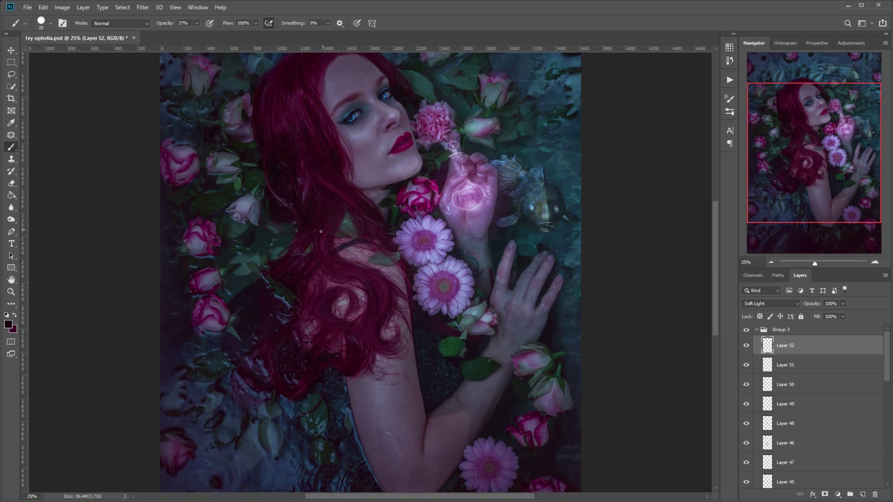
Step: Add a Screen layer above Layer 52 and paint light strands through the lower hair with the 8 px pb-small brush
{"action": "left_click", "coordinate": [863, 495]}
{"action": "right_click", "coordinate": [460, 259]}
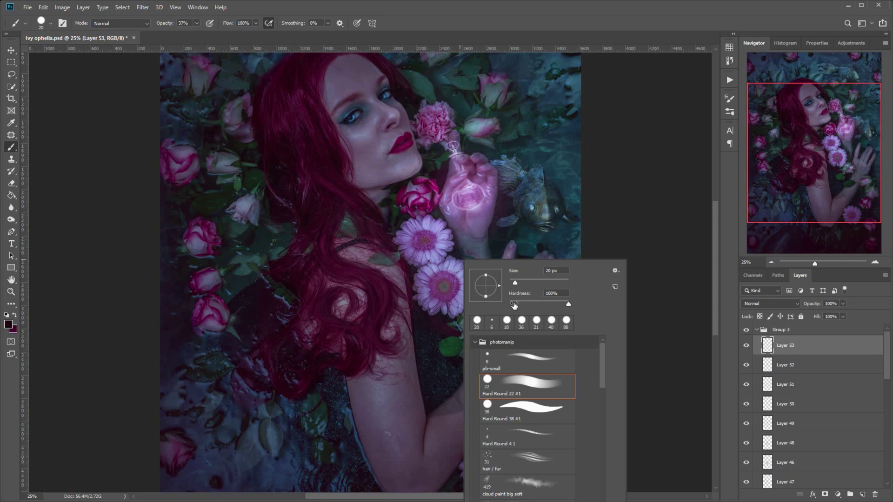
{"action": "left_click", "coordinate": [518, 361]}
{"action": "left_click", "coordinate": [387, 290]}
{"action": "left_click", "coordinate": [771, 303]}
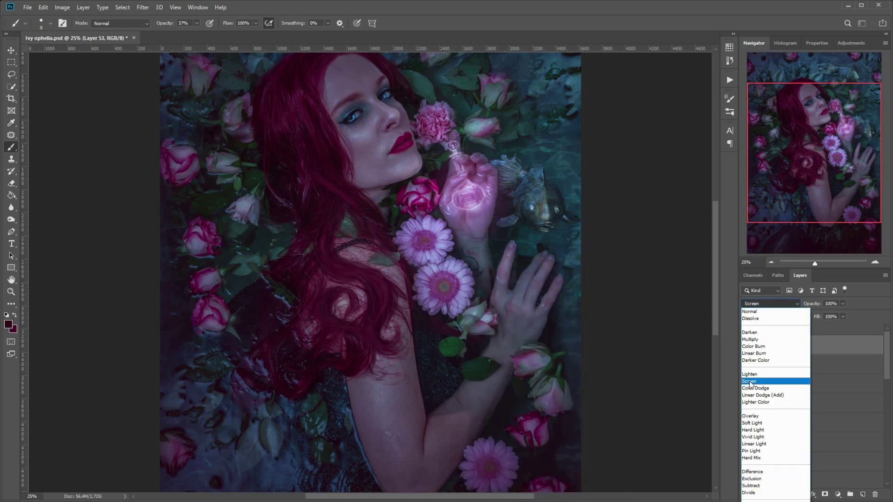
{"action": "left_click", "coordinate": [790, 381]}
{"action": "left_click_drag", "start_coordinate": [331, 219], "coordinate": [343, 221]}
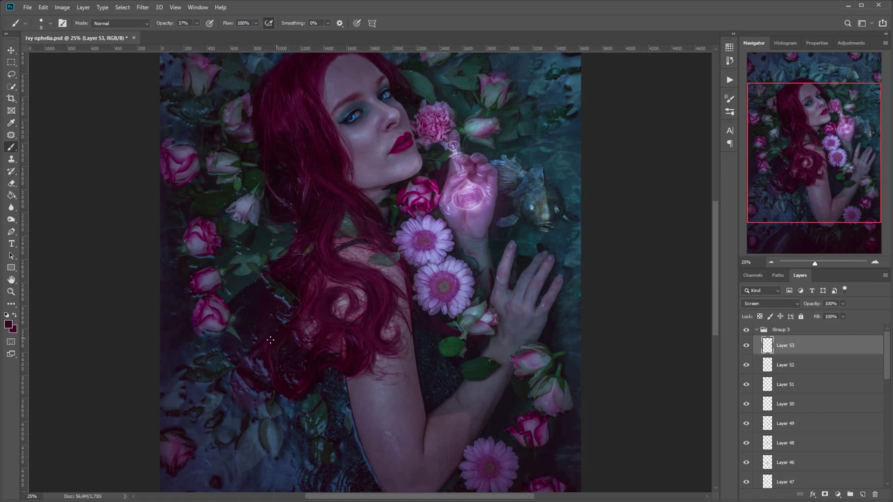
{"action": "left_click_drag", "start_coordinate": [299, 391], "coordinate": [308, 388]}
Step: Add a Screen layer above Layer 53 and choose the Hard Round 22 #1 brush for broader curl highlights
{"action": "left_click", "coordinate": [863, 494]}
{"action": "right_click", "coordinate": [583, 254]}
{"action": "left_click", "coordinate": [574, 207]}
{"action": "right_click", "coordinate": [346, 223]}
{"action": "left_click", "coordinate": [409, 349]}
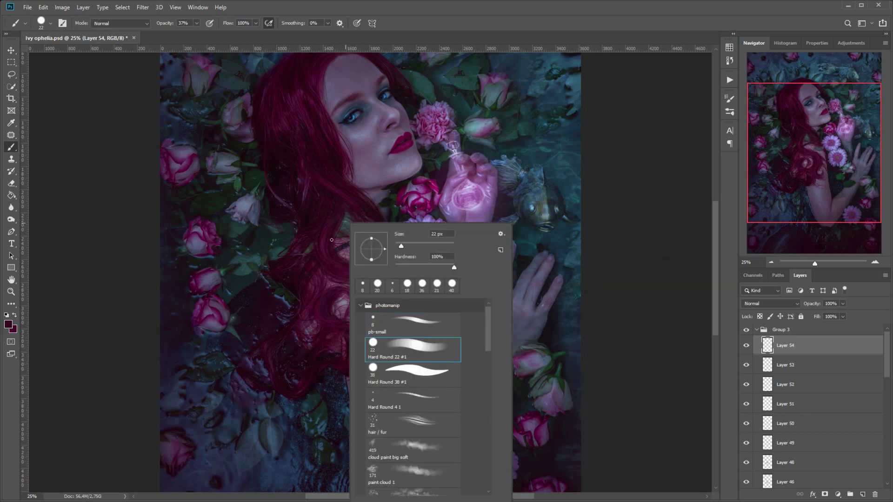
{"action": "left_click", "coordinate": [786, 303]}
{"action": "left_click", "coordinate": [807, 382]}
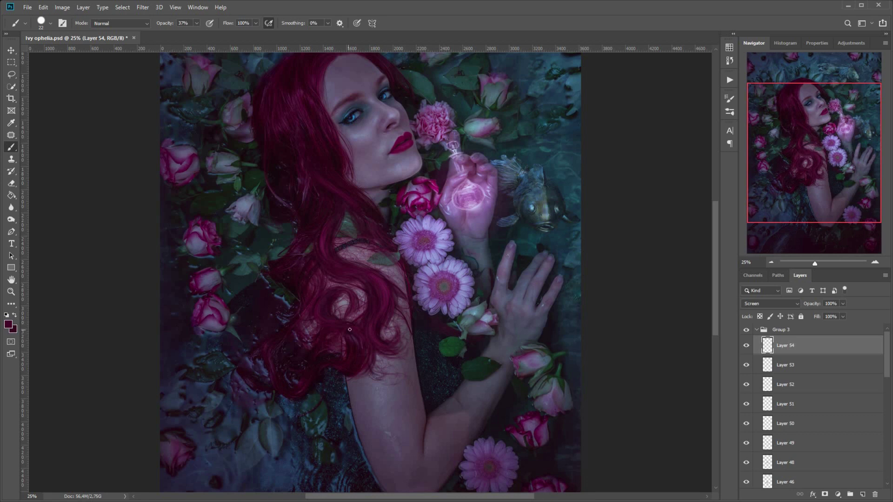
Step: Add a Soft Light layer above Layer 54 to deepen the curl contrast
{"action": "left_click", "coordinate": [862, 495]}
{"action": "left_click", "coordinate": [785, 303]}
{"action": "left_click", "coordinate": [781, 424]}
Step: Add a Color Dodge layer above Layer 55 and paint curl highlights with the 8 px pb-small brush and a sampled red
{"action": "left_click", "coordinate": [863, 494]}
{"action": "left_click", "coordinate": [782, 304]}
{"action": "left_click", "coordinate": [763, 372]}
{"action": "right_click", "coordinate": [503, 327]}
{"action": "left_click", "coordinate": [567, 335]}
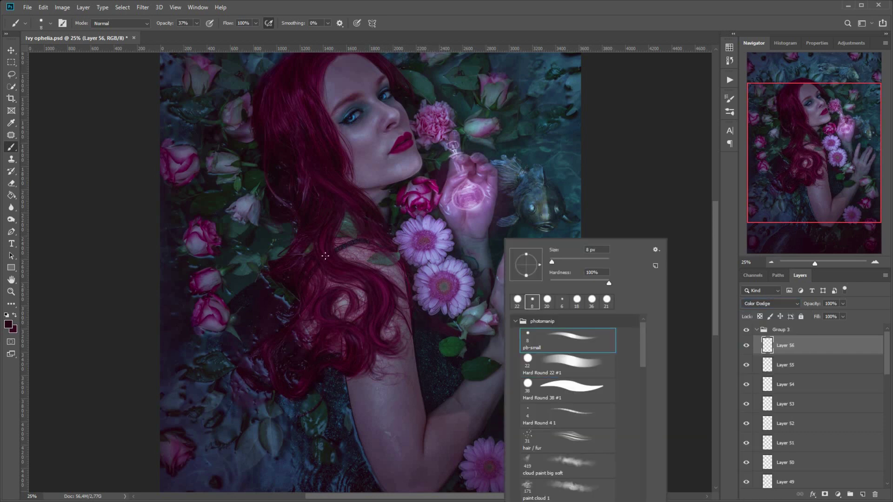
{"action": "left_click", "coordinate": [381, 287], "text": "alt"}
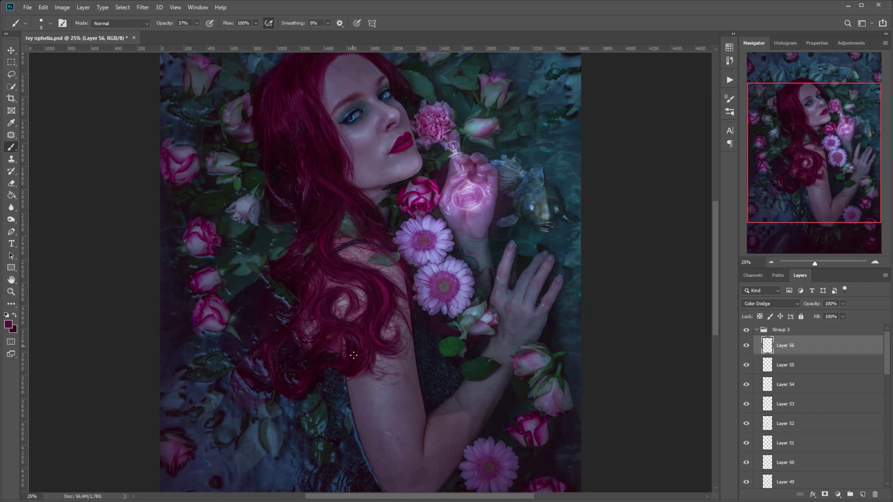
Step: Add a layer above Layer 56 and paint fine 6 px strands at 100% opacity with reds sampled from the curls
{"action": "left_click", "coordinate": [874, 262]}
{"action": "left_click_drag", "start_coordinate": [804, 127], "coordinate": [801, 113]}
{"action": "left_click", "coordinate": [864, 493]}
{"action": "right_click", "coordinate": [401, 299]}
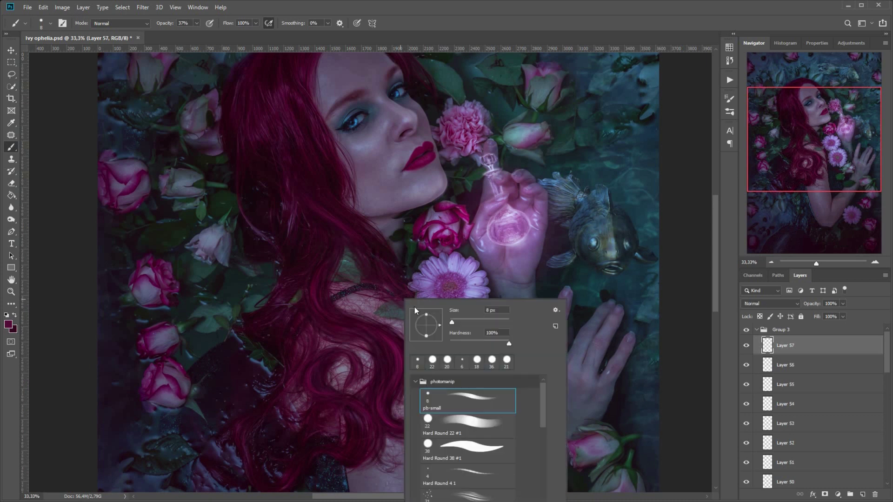
{"action": "left_click_drag", "start_coordinate": [453, 323], "coordinate": [451, 323]}
{"action": "left_click", "coordinate": [197, 24]}
{"action": "left_click", "coordinate": [227, 34]}
{"action": "left_click", "coordinate": [336, 312], "text": "alt"}
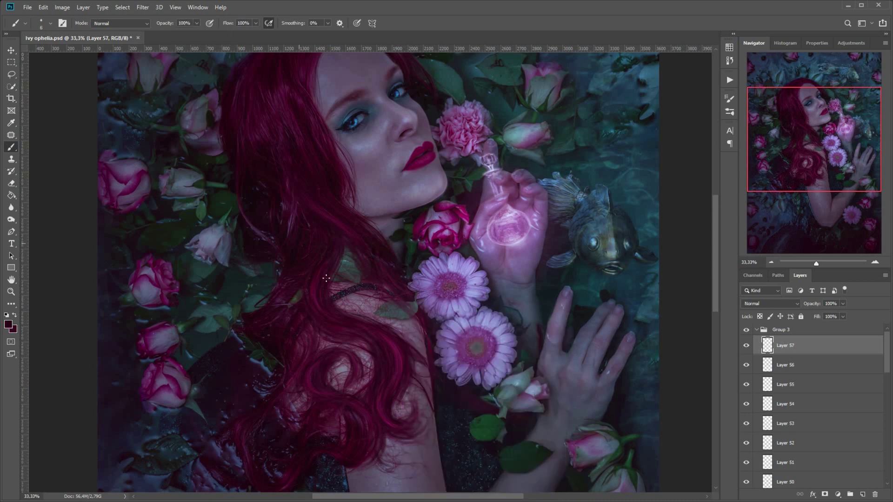
{"action": "left_click", "coordinate": [391, 360], "text": "alt"}
Step: Try a Screen layer above Layer 57 with a newly picked brush colour
{"action": "left_click", "coordinate": [862, 495]}
{"action": "left_click", "coordinate": [770, 303]}
{"action": "left_click", "coordinate": [765, 382]}
{"action": "left_click", "coordinate": [9, 325]}
{"action": "left_click", "coordinate": [565, 224]}
{"action": "left_click", "coordinate": [711, 171]}
{"action": "left_click_drag", "start_coordinate": [812, 344], "coordinate": [874, 494]}
Step: Add a fresh layer in the hair group, lower the brush opacity to 30% and compare the hair with and without it
{"action": "left_click", "coordinate": [862, 494]}
{"action": "left_click", "coordinate": [197, 23]}
{"action": "left_click", "coordinate": [166, 33]}
{"action": "left_click", "coordinate": [326, 320]}
{"action": "key", "text": "ctrl+minus"}
{"action": "key", "text": "ctrl+minus"}
{"action": "left_click", "coordinate": [748, 344]}
{"action": "left_click", "coordinate": [747, 344]}
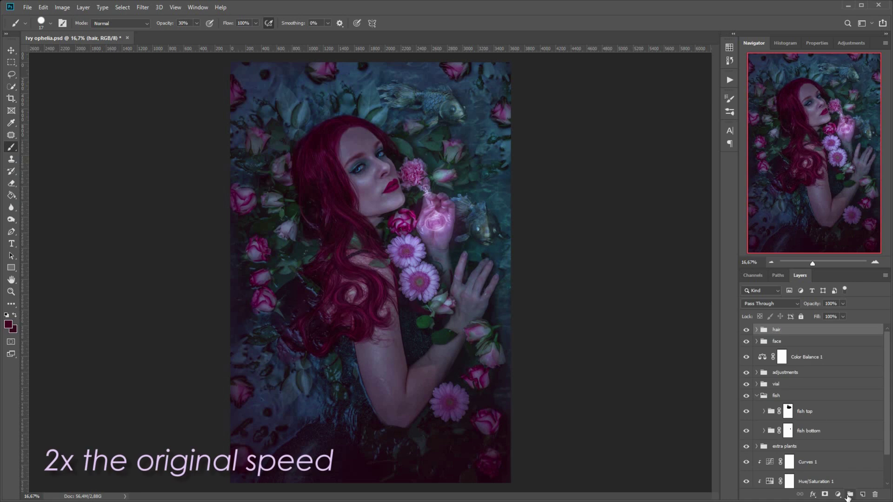
Step: Create a new group above the hair group and add a Curves adjustment layer inside it
{"action": "left_click", "coordinate": [848, 496]}
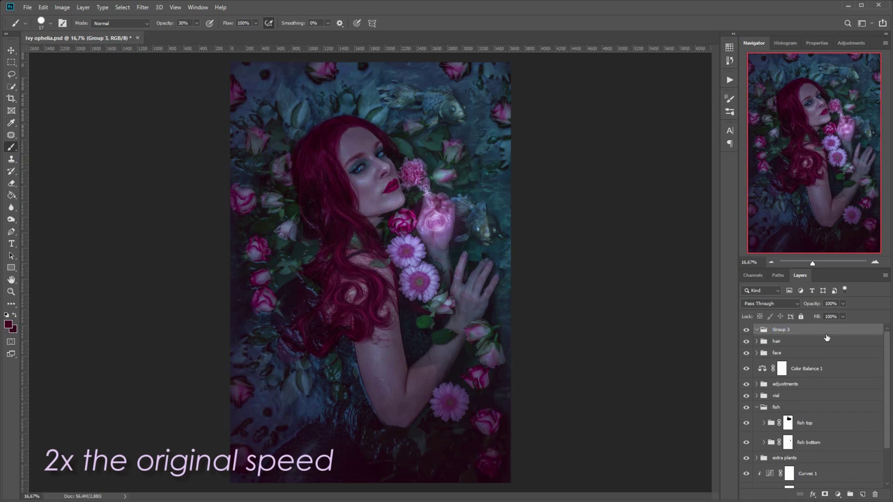
{"action": "left_click", "coordinate": [863, 495]}
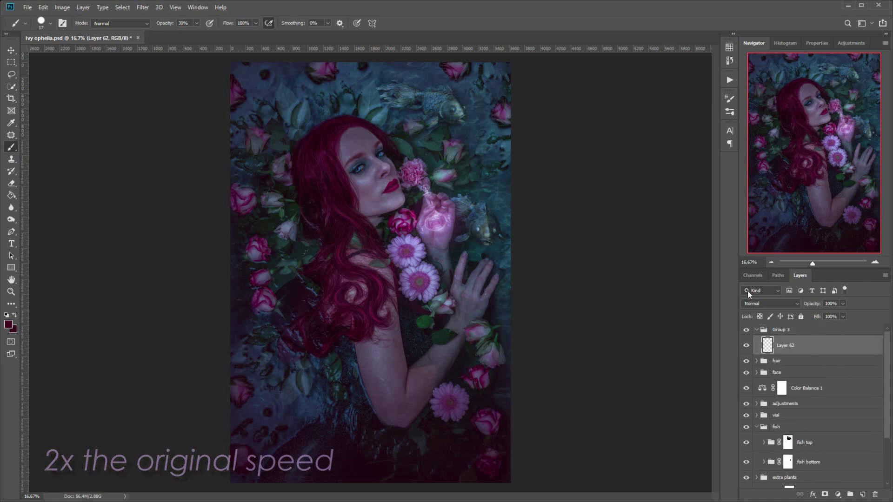
{"action": "left_click_drag", "start_coordinate": [805, 346], "coordinate": [874, 494]}
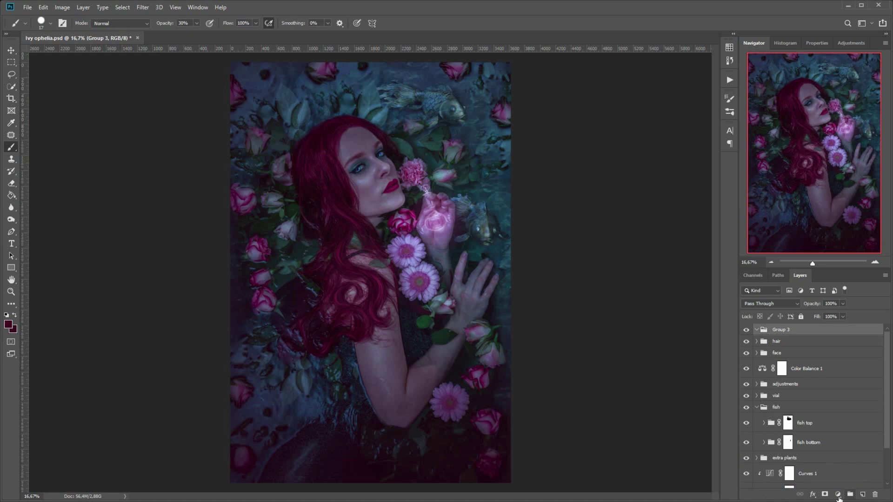
{"action": "left_click", "coordinate": [856, 501]}
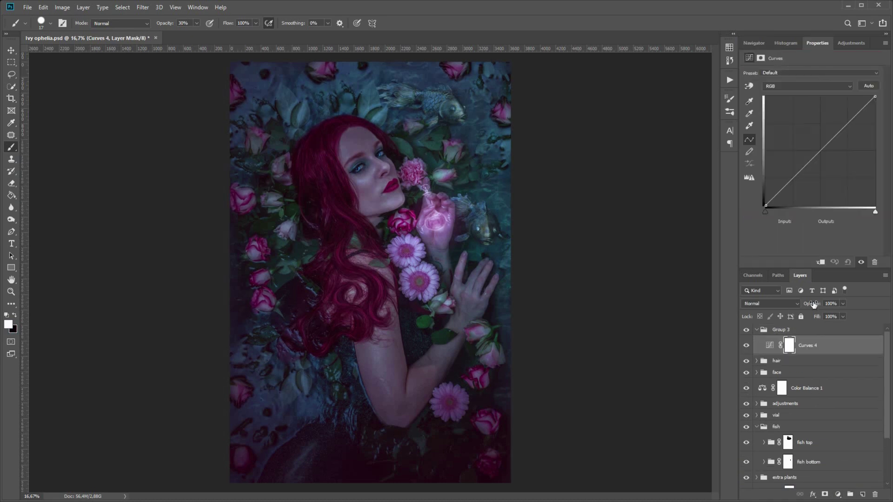
Step: Lift the black point slightly in the Curves adjustment, setting the Blue channel's shadow output to 4
{"action": "left_click_drag", "start_coordinate": [766, 206], "coordinate": [765, 203]}
{"action": "left_click", "coordinate": [807, 86]}
{"action": "left_click", "coordinate": [802, 116]}
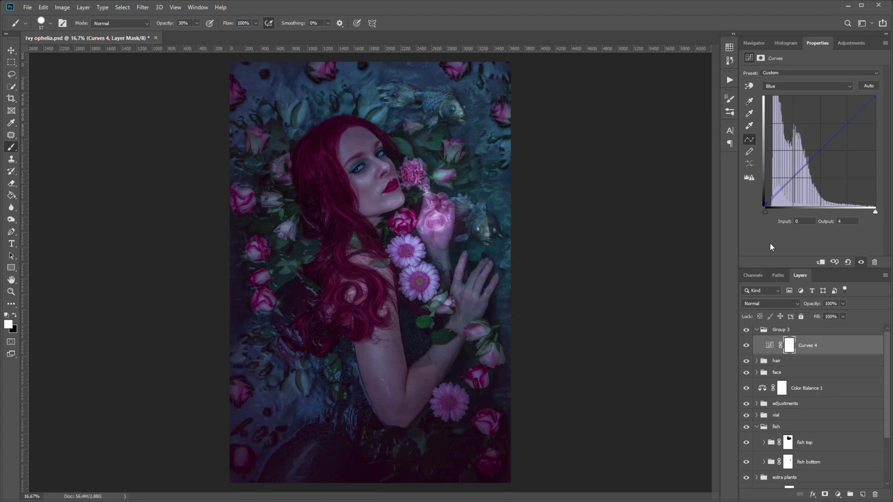
Step: Hide Curves 4, add a new layer and draw a reversed radial dark red gradient outward from the flowers beside the woman
{"action": "left_click", "coordinate": [747, 347]}
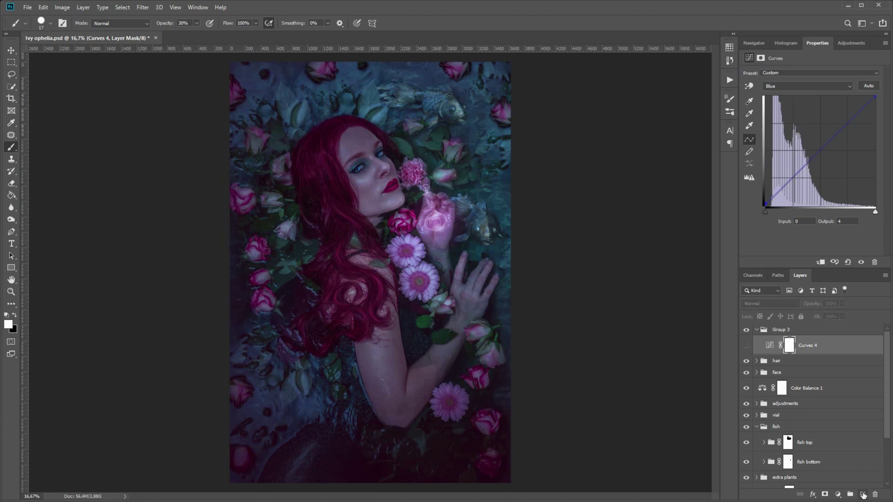
{"action": "left_click", "coordinate": [862, 494]}
{"action": "left_click", "coordinate": [12, 196]}
{"action": "left_click", "coordinate": [29, 196]}
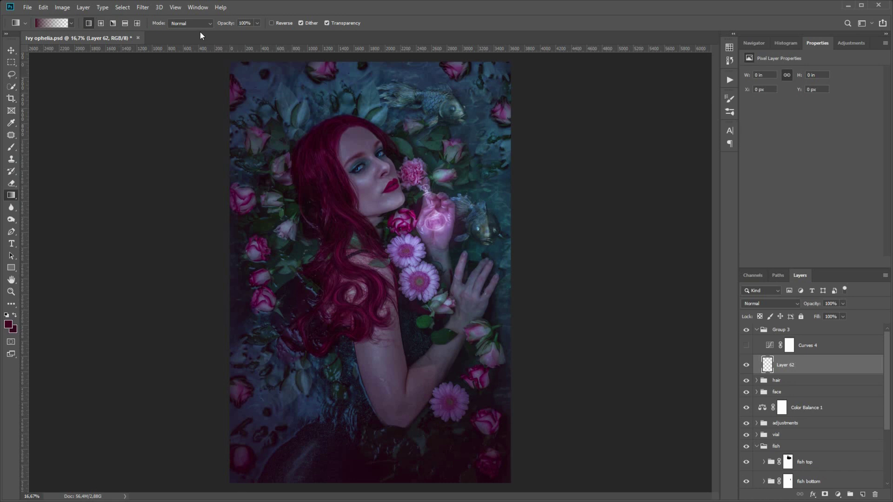
{"action": "left_click", "coordinate": [100, 23]}
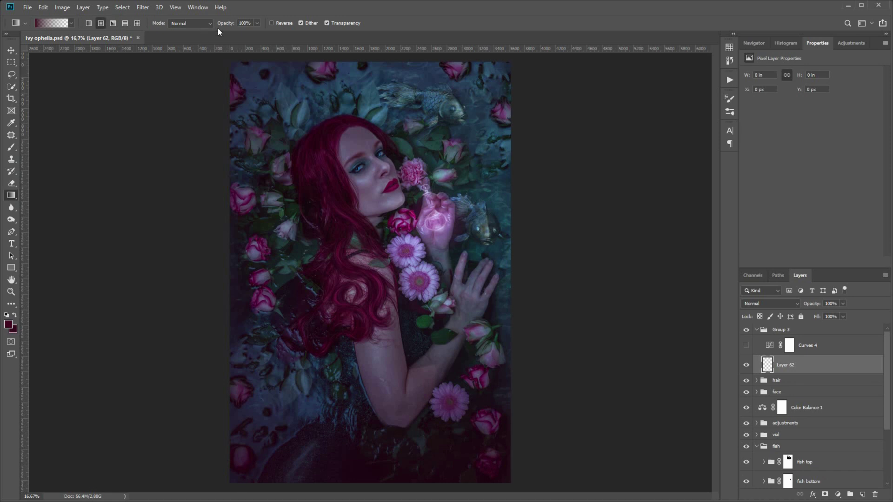
{"action": "left_click", "coordinate": [276, 23]}
{"action": "left_click_drag", "start_coordinate": [401, 248], "coordinate": [200, 386]}
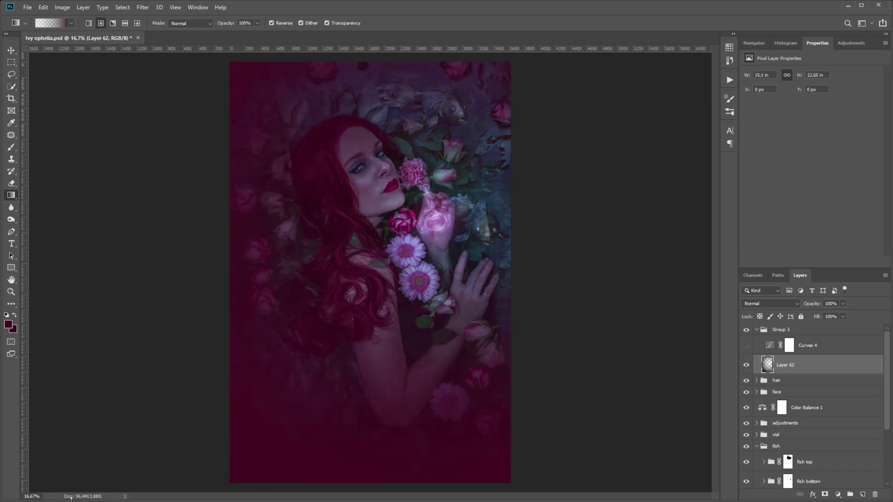
Step: Set the gradient layer to Hard Light and shift it towards blue with Hue/Saturation: hue about -97, saturation -8, lightness +24
{"action": "left_click", "coordinate": [771, 303]}
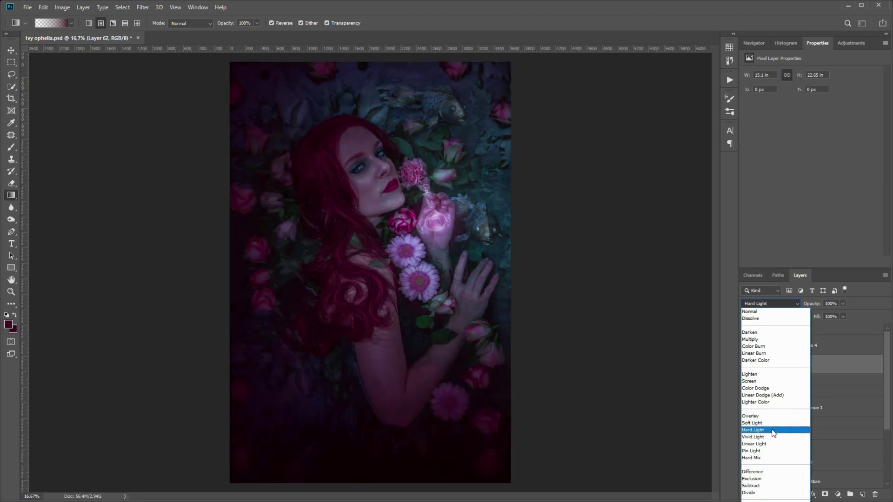
{"action": "left_click", "coordinate": [773, 433]}
{"action": "key", "text": "ctrl+u"}
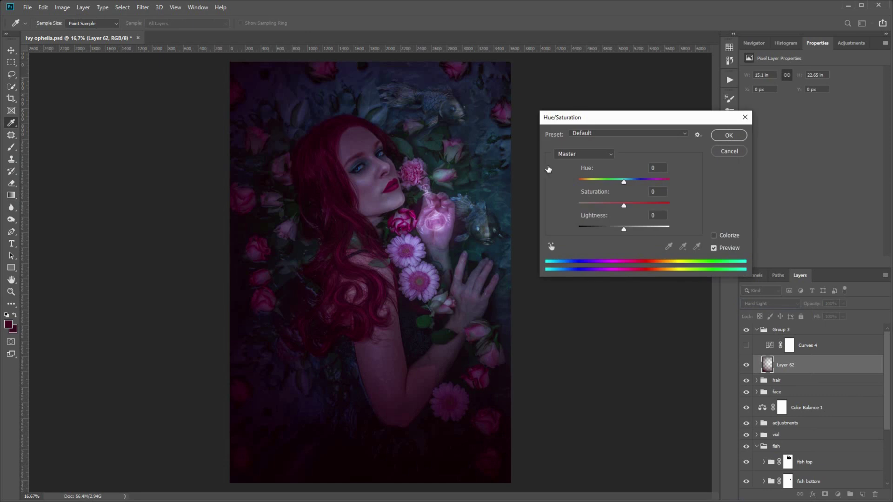
{"action": "mouse_move", "coordinate": [648, 229]}
{"action": "left_mouse_down"}
{"action": "mouse_move", "coordinate": [638, 229]}
{"action": "mouse_move", "coordinate": [625, 205]}
{"action": "mouse_move", "coordinate": [629, 180]}
{"action": "mouse_move", "coordinate": [651, 185]}
{"action": "mouse_move", "coordinate": [594, 193]}
{"action": "mouse_move", "coordinate": [637, 231]}
{"action": "left_mouse_up"}
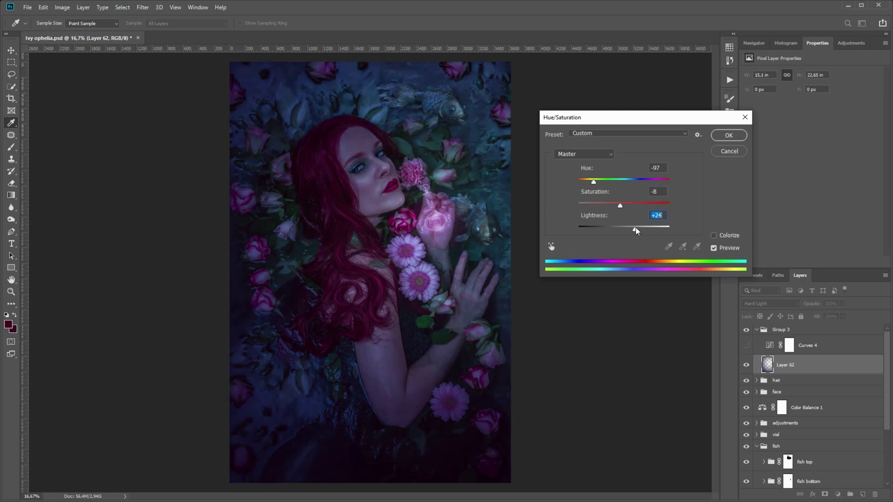
{"action": "left_click_drag", "start_coordinate": [594, 182], "coordinate": [596, 182]}
{"action": "left_click", "coordinate": [729, 135]}
{"action": "left_click", "coordinate": [746, 366]}
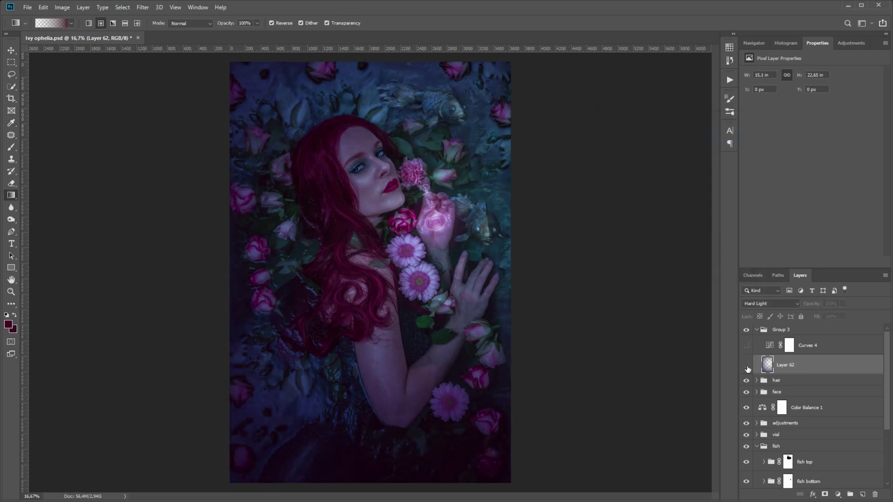
{"action": "left_click", "coordinate": [746, 366]}
Step: Show Curves 4 again, raise the Green channel's shadow output to about 7 and lower its highlight end slightly
{"action": "left_click", "coordinate": [747, 345]}
{"action": "left_click", "coordinate": [770, 346]}
{"action": "left_click", "coordinate": [781, 86]}
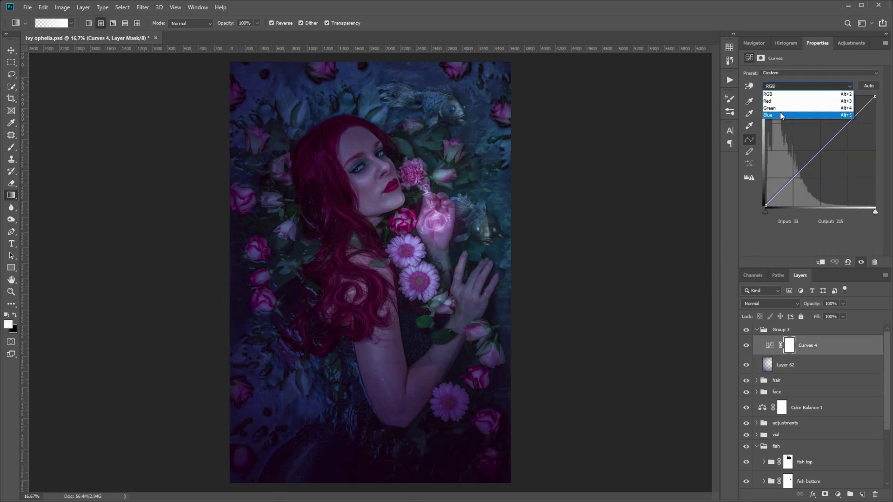
{"action": "left_click", "coordinate": [780, 113]}
{"action": "left_click", "coordinate": [800, 87]}
{"action": "left_click", "coordinate": [790, 106]}
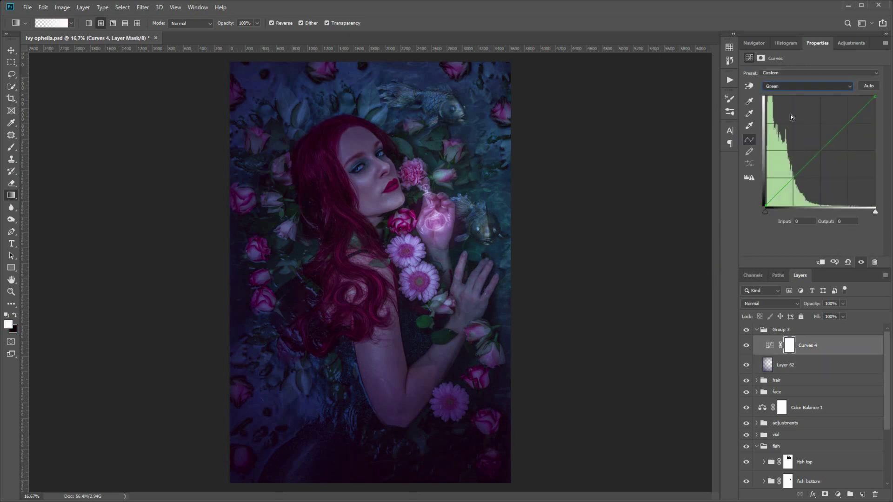
{"action": "left_click_drag", "start_coordinate": [765, 206], "coordinate": [748, 203]}
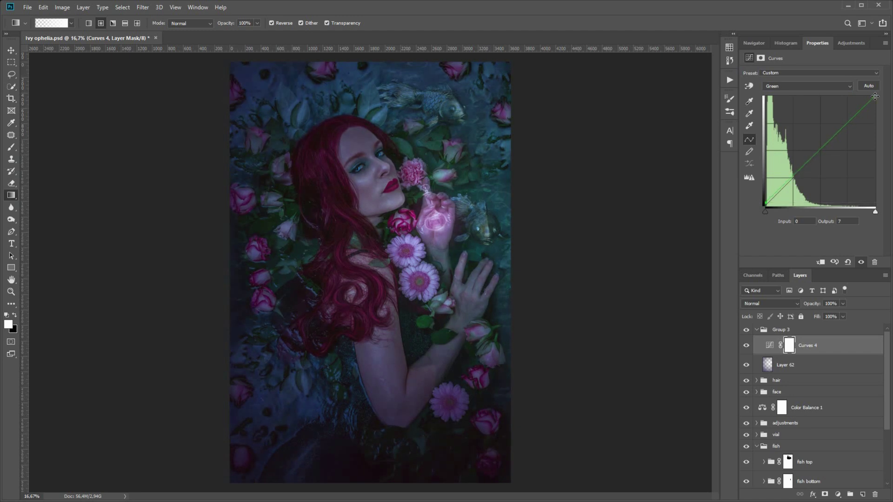
{"action": "mouse_move", "coordinate": [875, 96]}
{"action": "left_mouse_down"}
{"action": "mouse_move", "coordinate": [883, 100]}
{"action": "mouse_move", "coordinate": [890, 81]}
{"action": "mouse_move", "coordinate": [878, 101]}
{"action": "left_mouse_up"}
{"action": "left_click_drag", "start_coordinate": [765, 202], "coordinate": [743, 198]}
Step: Lift the Red channel's shadows in Curves 4, anchor its curve at input 71, output 71, and compare the effect
{"action": "left_click", "coordinate": [824, 87]}
{"action": "left_click", "coordinate": [825, 99]}
{"action": "mouse_move", "coordinate": [874, 97]}
{"action": "left_mouse_down"}
{"action": "mouse_move", "coordinate": [883, 111]}
{"action": "mouse_move", "coordinate": [883, 81]}
{"action": "mouse_move", "coordinate": [887, 97]}
{"action": "left_mouse_up"}
{"action": "left_click_drag", "start_coordinate": [844, 128], "coordinate": [839, 132]}
{"action": "left_click_drag", "start_coordinate": [801, 171], "coordinate": [795, 176]}
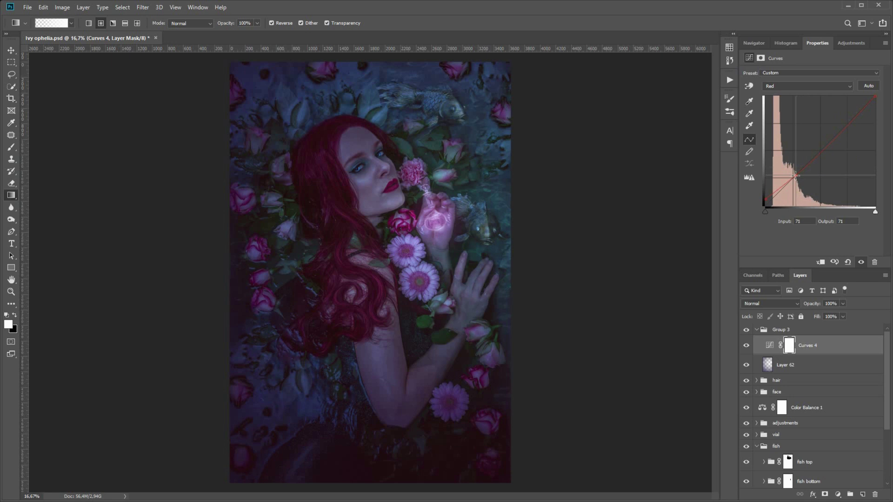
{"action": "left_click", "coordinate": [746, 347]}
{"action": "left_click", "coordinate": [745, 346]}
Step: Brighten the upper part of the RGB curve slightly, add a second point in the shadows and compare the result
{"action": "left_click", "coordinate": [821, 87]}
{"action": "left_click", "coordinate": [813, 94]}
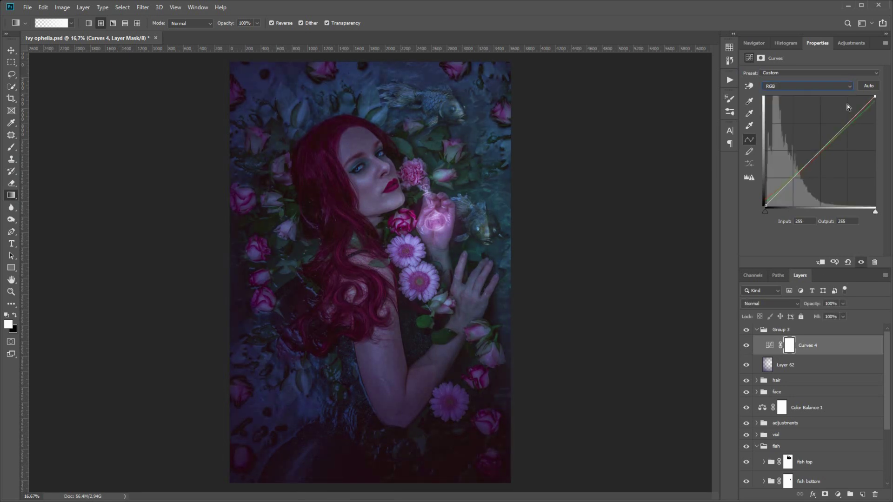
{"action": "left_click_drag", "start_coordinate": [851, 119], "coordinate": [850, 117]}
{"action": "left_click_drag", "start_coordinate": [785, 186], "coordinate": [781, 190]}
{"action": "left_click", "coordinate": [746, 347]}
{"action": "left_click", "coordinate": [747, 346]}
{"action": "left_click", "coordinate": [747, 346]}
{"action": "left_click", "coordinate": [746, 345]}
Step: Compare the image with and without the gradient layer and reduce that layer's opacity to 79%
{"action": "left_click", "coordinate": [760, 366]}
{"action": "left_click", "coordinate": [747, 366]}
{"action": "left_click", "coordinate": [747, 365]}
{"action": "left_click", "coordinate": [842, 305]}
{"action": "left_click_drag", "start_coordinate": [845, 314], "coordinate": [834, 315]}
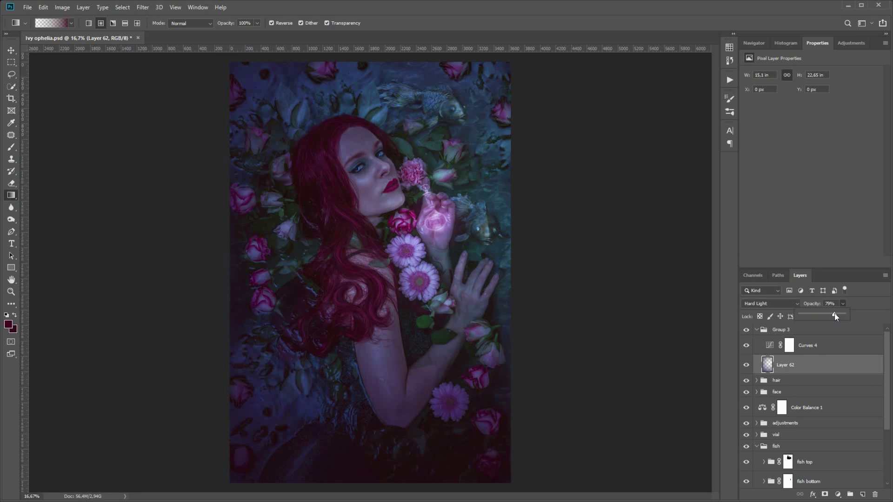
Step: Add a new layer above Curves 4 and set up a soft 6 px brush with 0% hardness
{"action": "left_click", "coordinate": [819, 347]}
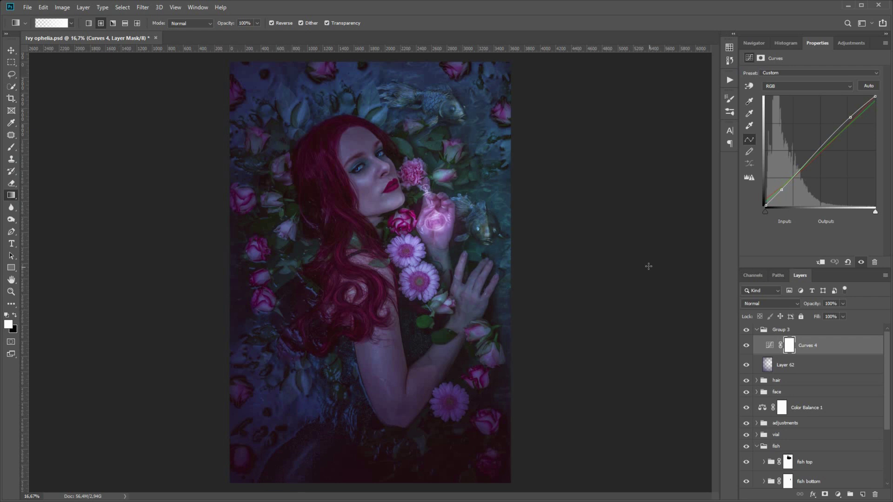
{"action": "left_click", "coordinate": [862, 495]}
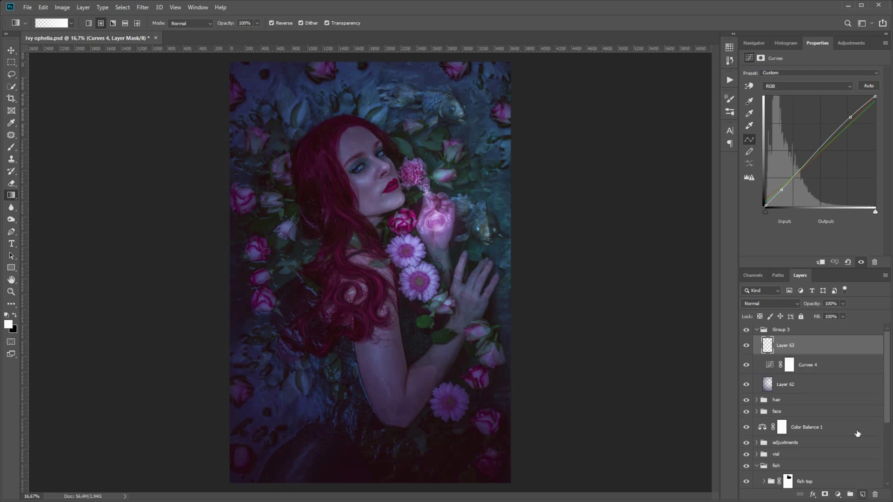
{"action": "key", "text": "b"}
{"action": "right_click", "coordinate": [322, 237]}
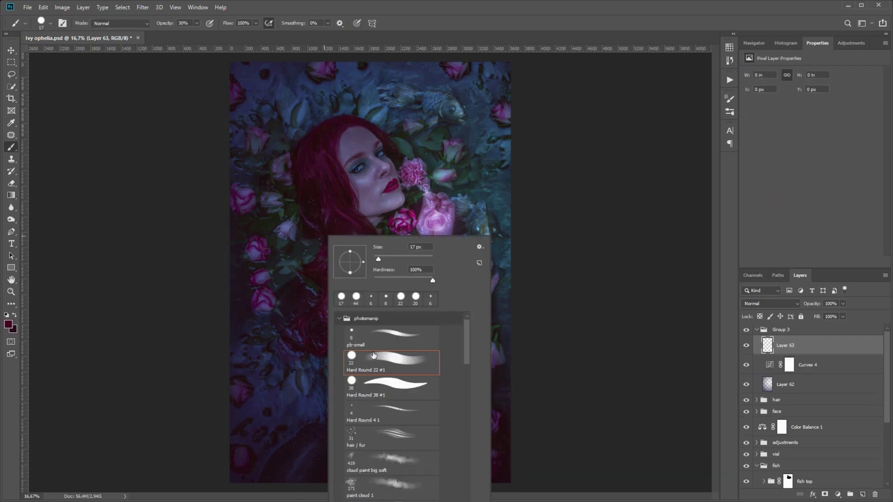
{"action": "left_click", "coordinate": [373, 279]}
{"action": "left_click_drag", "start_coordinate": [378, 258], "coordinate": [376, 260]}
{"action": "key", "text": "Return"}
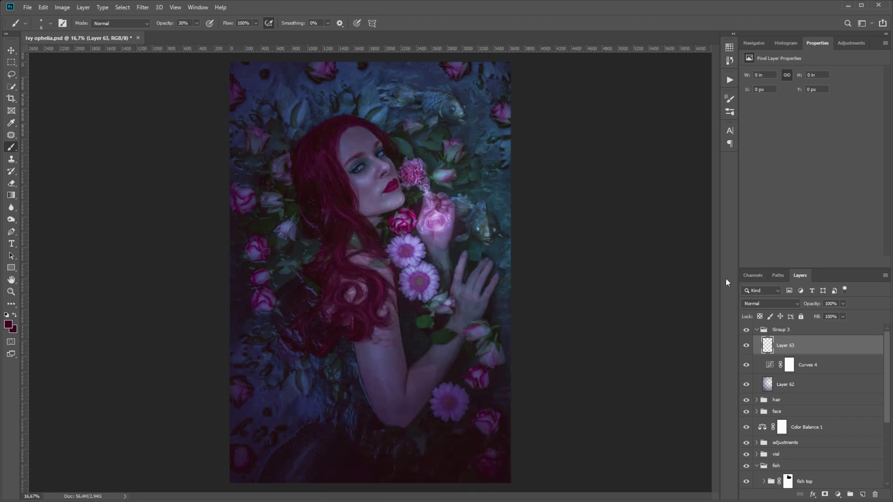
Step: Sample the brush colour from the glowing hand and lighten it to a pale purple
{"action": "left_click", "coordinate": [9, 325]}
{"action": "left_click", "coordinate": [438, 232]}
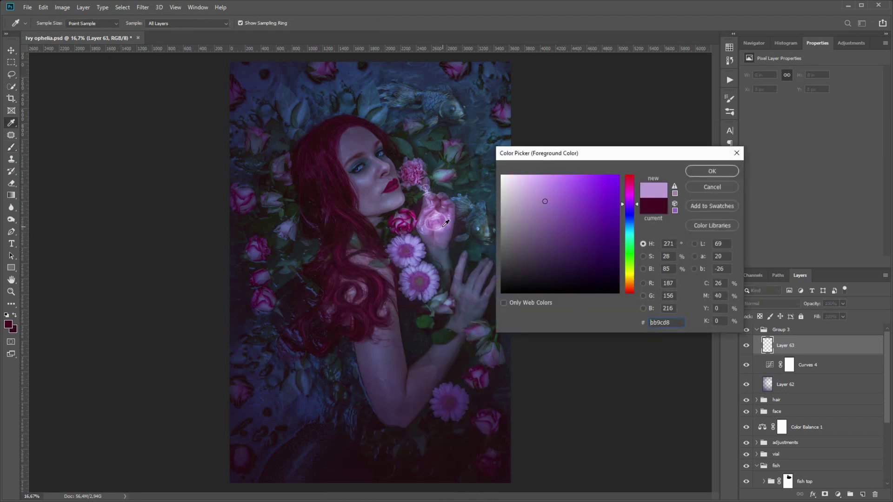
{"action": "left_click", "coordinate": [526, 185]}
{"action": "left_click", "coordinate": [699, 171]}
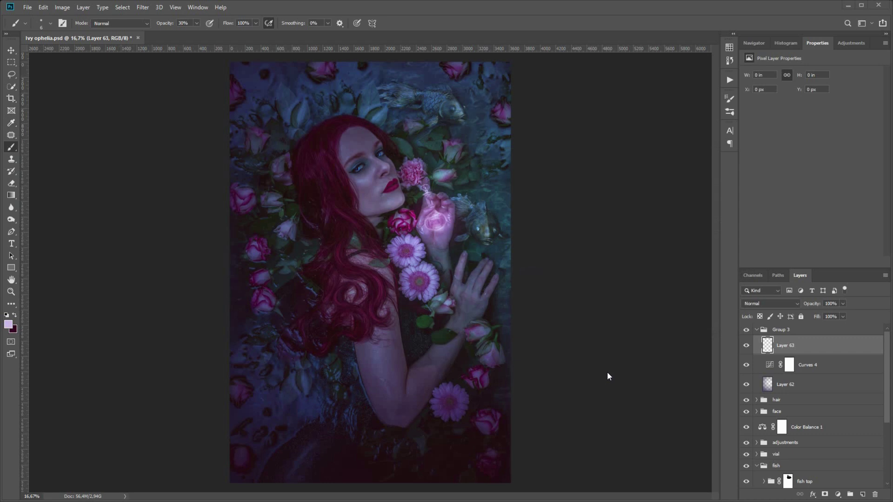
Step: Hide the empty top layer, raise the RGB highlights in Curves 4 and set the shadow point to input 32, output 39
{"action": "left_click", "coordinate": [746, 346]}
{"action": "left_click", "coordinate": [819, 370]}
{"action": "left_click_drag", "start_coordinate": [850, 118], "coordinate": [844, 114]}
{"action": "left_click_drag", "start_coordinate": [781, 189], "coordinate": [779, 189]}
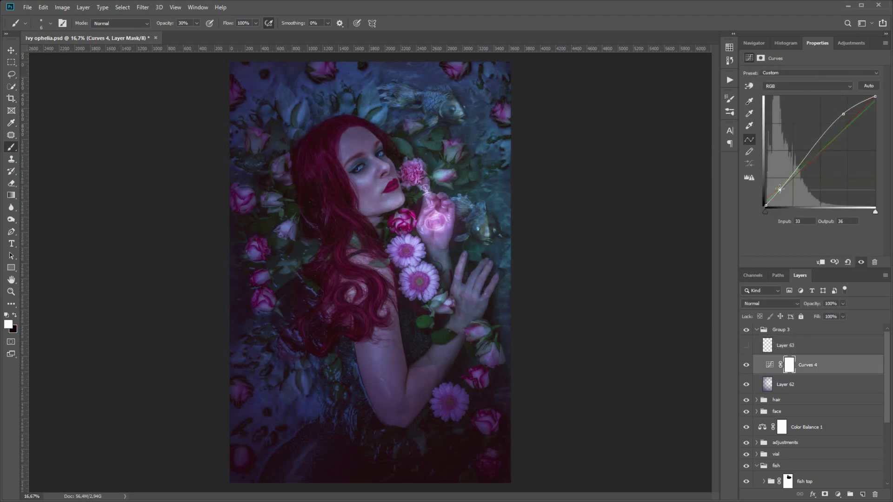
{"action": "left_click_drag", "start_coordinate": [843, 114], "coordinate": [842, 112]}
{"action": "left_click", "coordinate": [780, 189]}
{"action": "left_click_drag", "start_coordinate": [781, 189], "coordinate": [780, 188]}
{"action": "left_click", "coordinate": [749, 364]}
{"action": "left_click", "coordinate": [748, 364]}
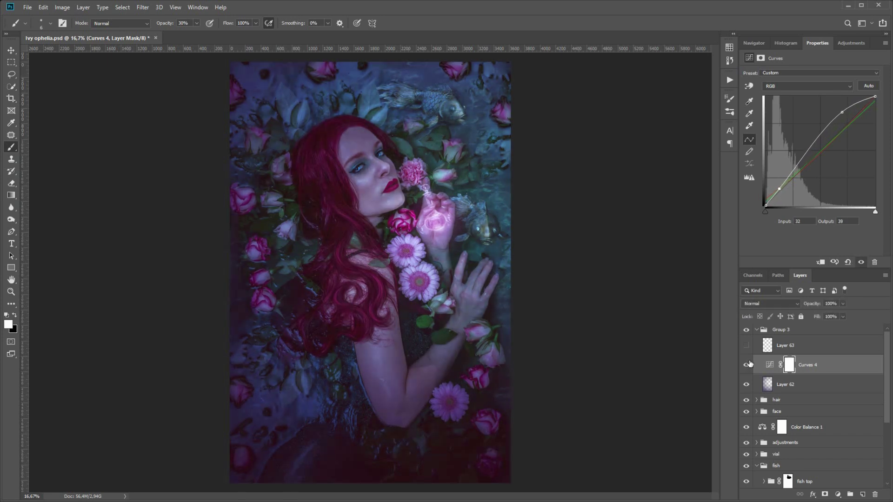
Step: Show the empty layer above Curves 4 again and set its blend mode to Screen
{"action": "left_click", "coordinate": [774, 347]}
{"action": "left_click", "coordinate": [747, 346]}
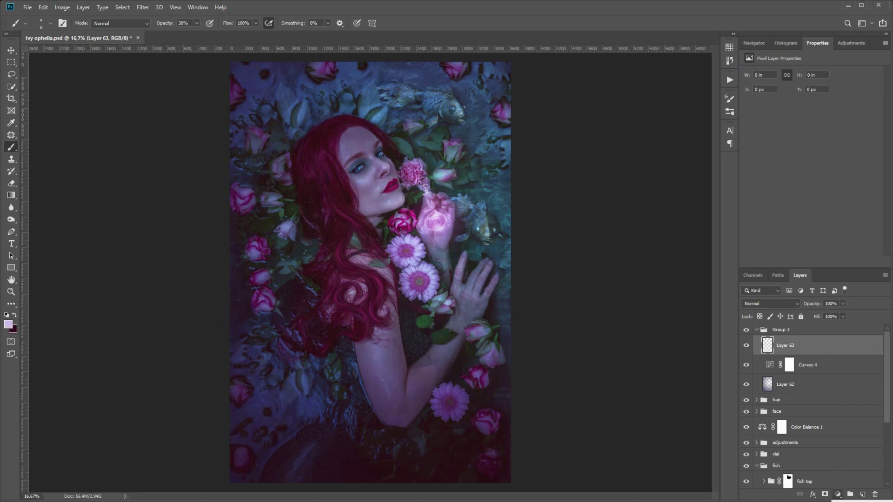
{"action": "left_click", "coordinate": [791, 47]}
{"action": "left_click_drag", "start_coordinate": [799, 90], "coordinate": [829, 88]}
{"action": "left_click", "coordinate": [816, 44]}
{"action": "left_click", "coordinate": [785, 43]}
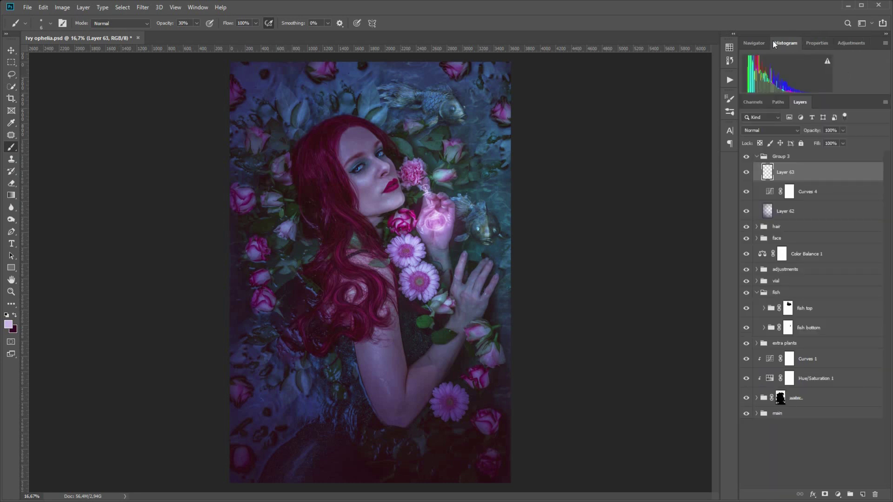
{"action": "left_click", "coordinate": [755, 43]}
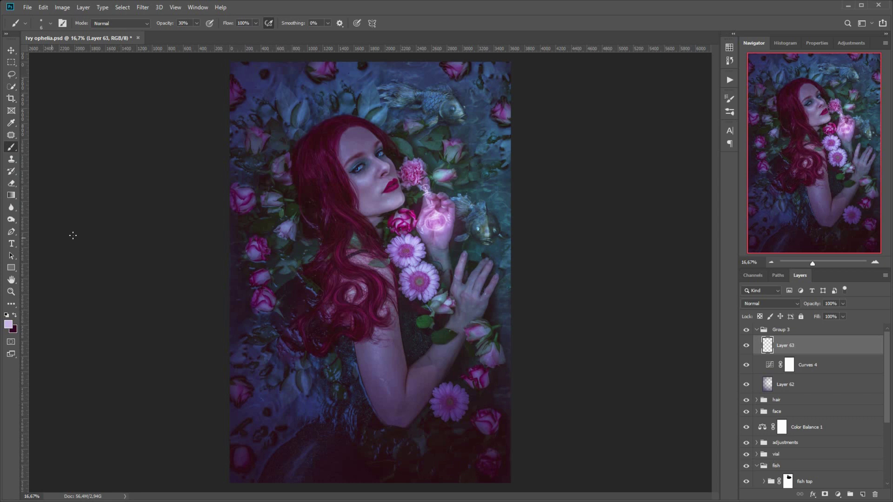
{"action": "left_click", "coordinate": [770, 303]}
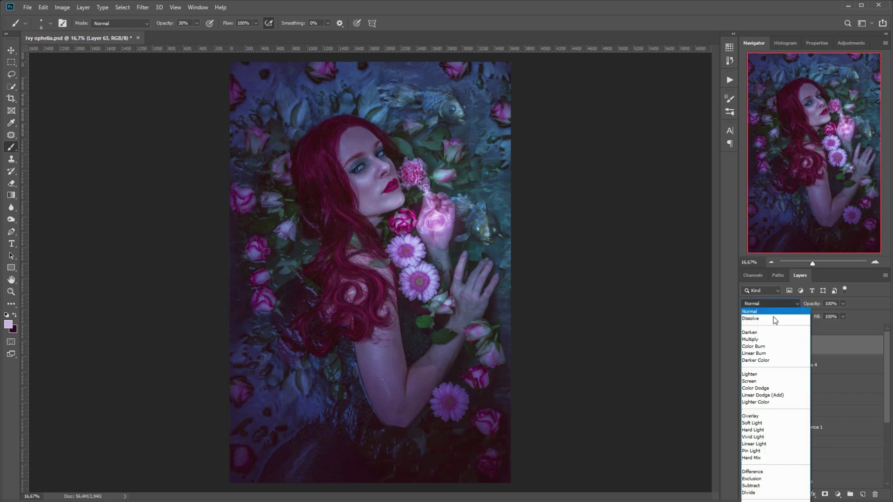
{"action": "left_click", "coordinate": [771, 383]}
Step: Try a pale purple stroke along the hair beside the face with a soft 20 px brush, and discard that layer
{"action": "left_click", "coordinate": [875, 262]}
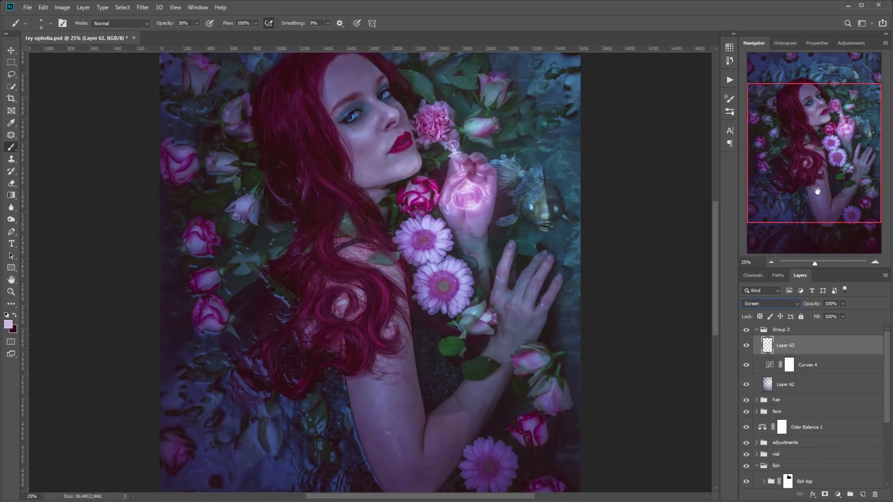
{"action": "left_click_drag", "start_coordinate": [817, 190], "coordinate": [747, 155]}
{"action": "right_click", "coordinate": [472, 278]}
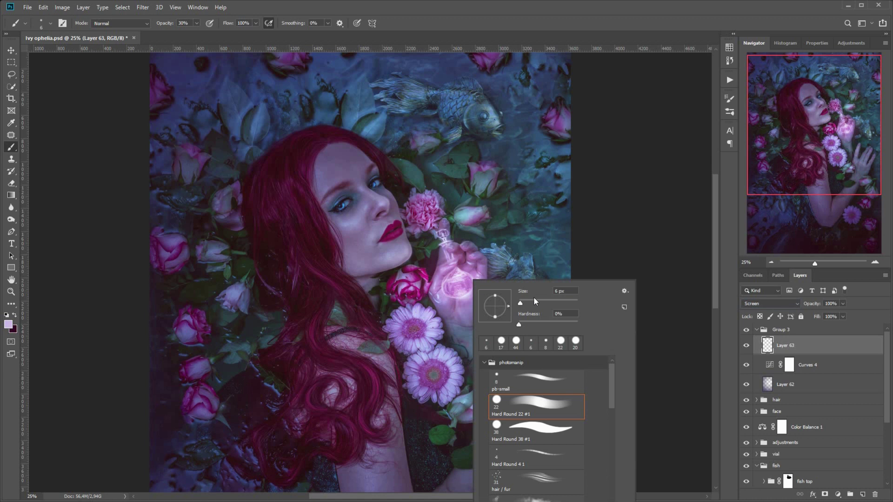
{"action": "left_click_drag", "start_coordinate": [520, 304], "coordinate": [522, 304]}
{"action": "left_click", "coordinate": [874, 262]}
{"action": "left_click", "coordinate": [875, 263]}
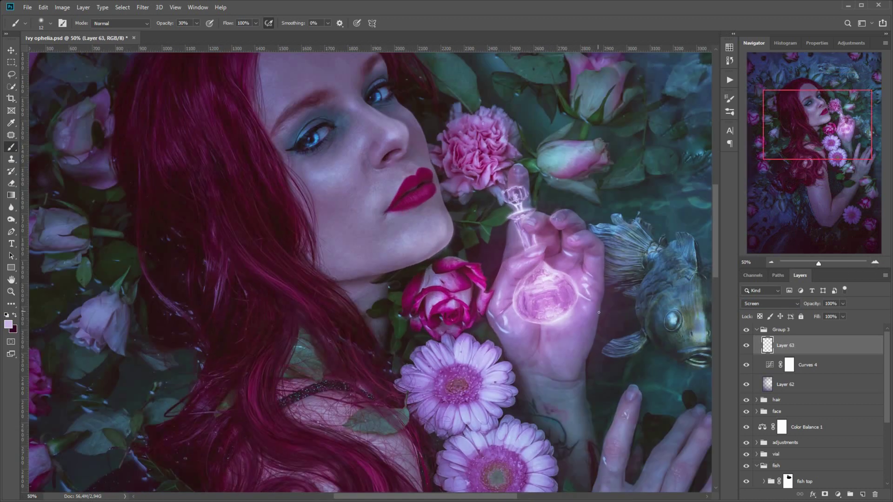
{"action": "right_click", "coordinate": [585, 274]}
{"action": "left_click_drag", "start_coordinate": [640, 303], "coordinate": [643, 304]}
{"action": "key", "text": "Return"}
{"action": "left_click_drag", "start_coordinate": [825, 130], "coordinate": [820, 115]}
{"action": "left_click", "coordinate": [771, 262]}
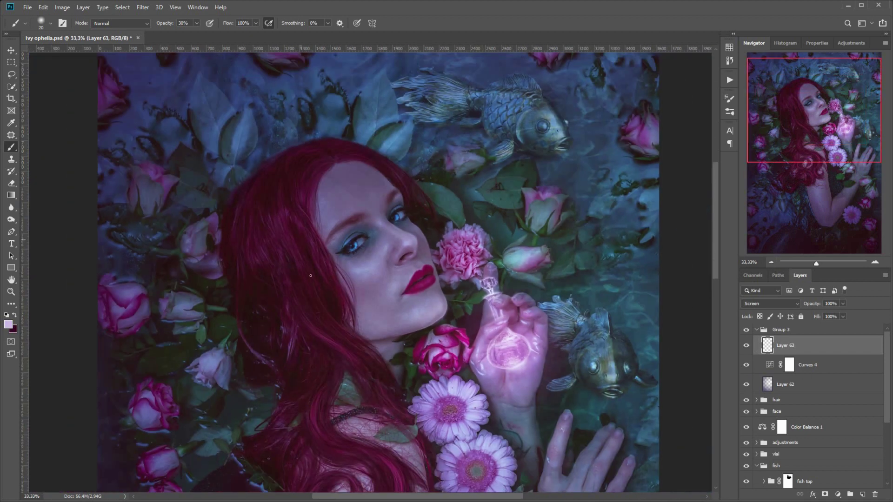
{"action": "mouse_move", "coordinate": [310, 269]}
{"action": "left_mouse_down"}
{"action": "mouse_move", "coordinate": [399, 398]}
{"action": "mouse_move", "coordinate": [328, 331]}
{"action": "left_mouse_up"}
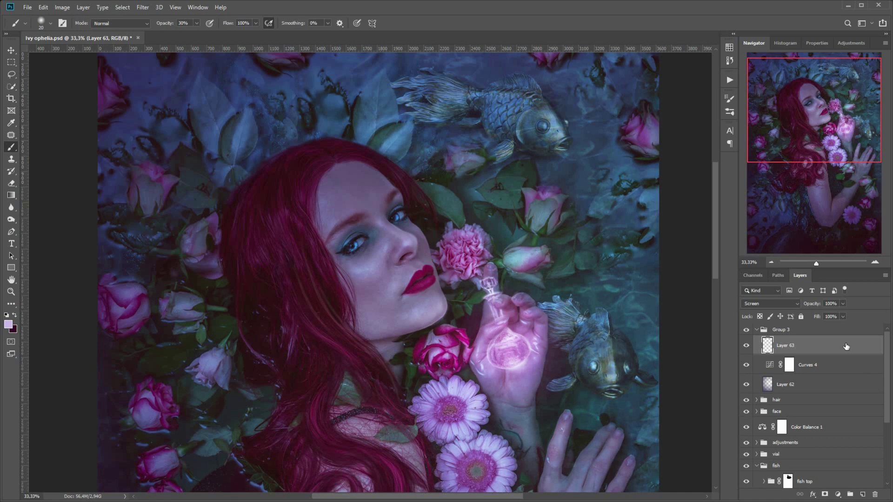
{"action": "left_click_drag", "start_coordinate": [846, 347], "coordinate": [875, 494]}
Step: Add a new Screen layer above Curves 4 and paint fine pale strands over the crown with a 7 px brush
{"action": "left_click", "coordinate": [863, 494]}
{"action": "right_click", "coordinate": [608, 323]}
{"action": "left_click_drag", "start_coordinate": [663, 347], "coordinate": [659, 349]}
{"action": "left_click", "coordinate": [772, 304]}
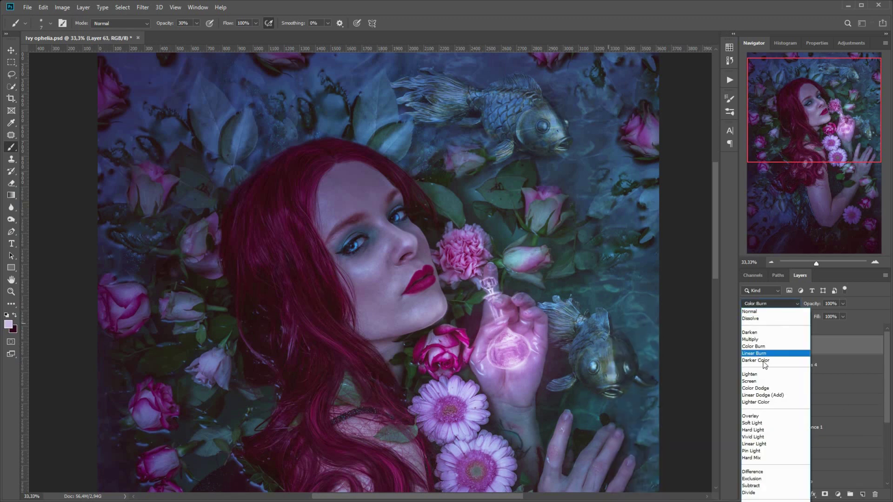
{"action": "left_click", "coordinate": [765, 354]}
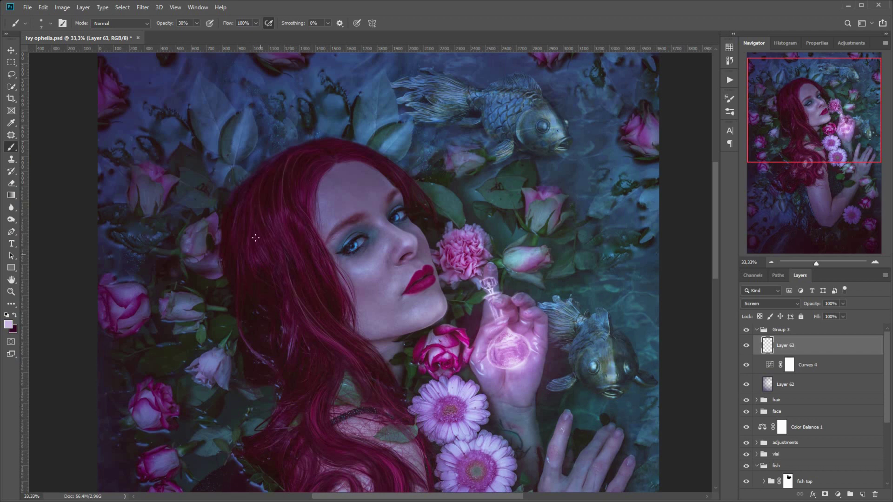
Step: Soften the pale strands on the crown with an enlarged eraser at 18% opacity, and return to the brush
{"action": "key", "text": "e"}
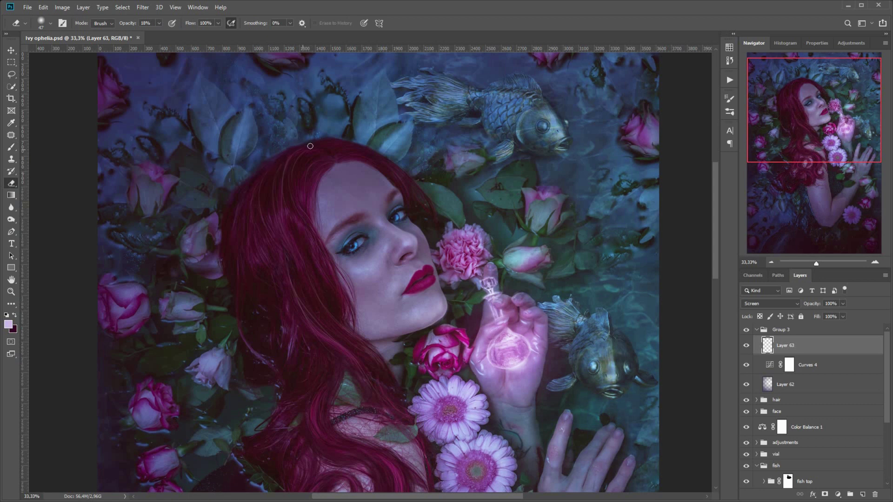
{"action": "right_click", "coordinate": [264, 171]}
{"action": "left_click_drag", "start_coordinate": [332, 190], "coordinate": [340, 190]}
{"action": "left_click", "coordinate": [286, 162]}
{"action": "left_click", "coordinate": [11, 147]}
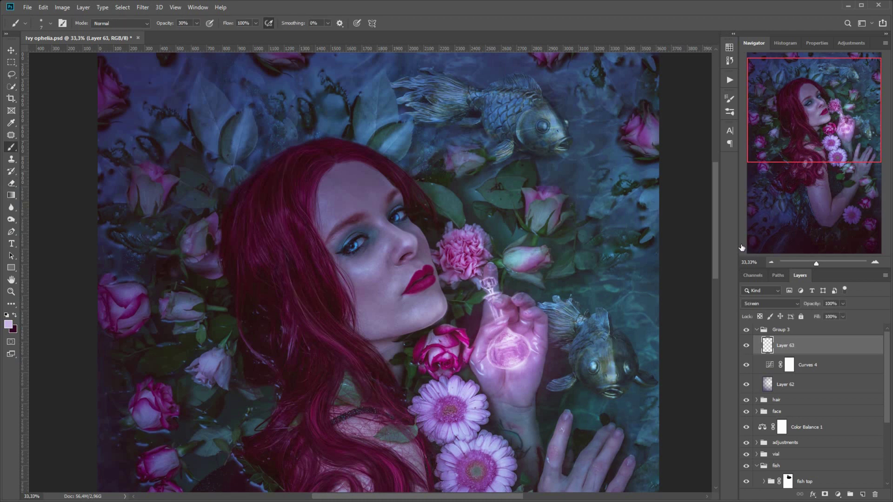
Step: Enlarge the soft brush to 26 px and change Layer 63's blend mode to Soft Light
{"action": "right_click", "coordinate": [470, 321]}
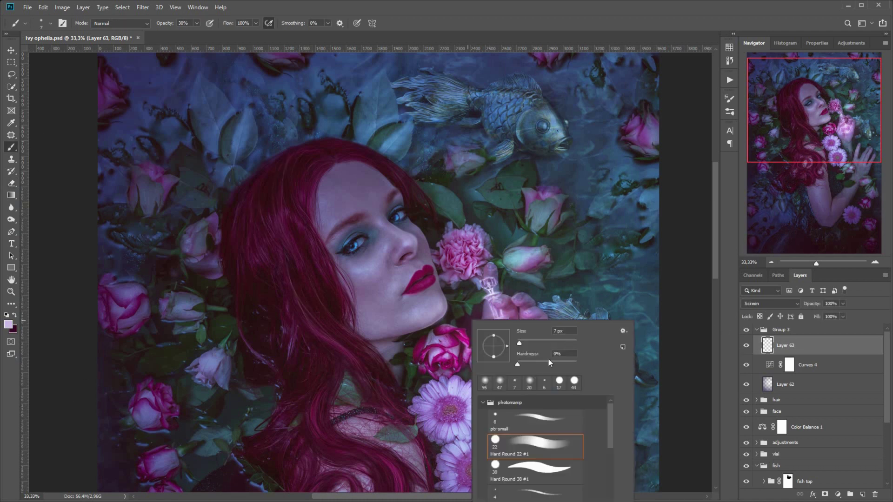
{"action": "left_click", "coordinate": [524, 344]}
{"action": "left_click", "coordinate": [649, 177]}
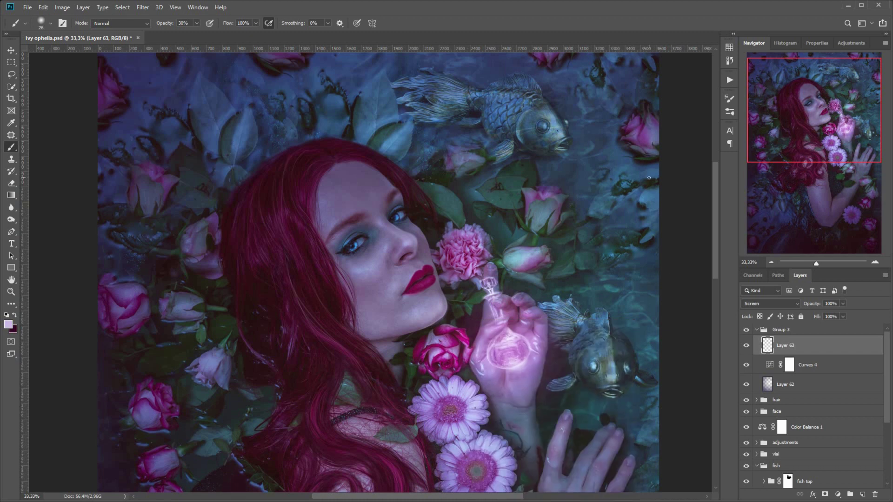
{"action": "left_click", "coordinate": [757, 304]}
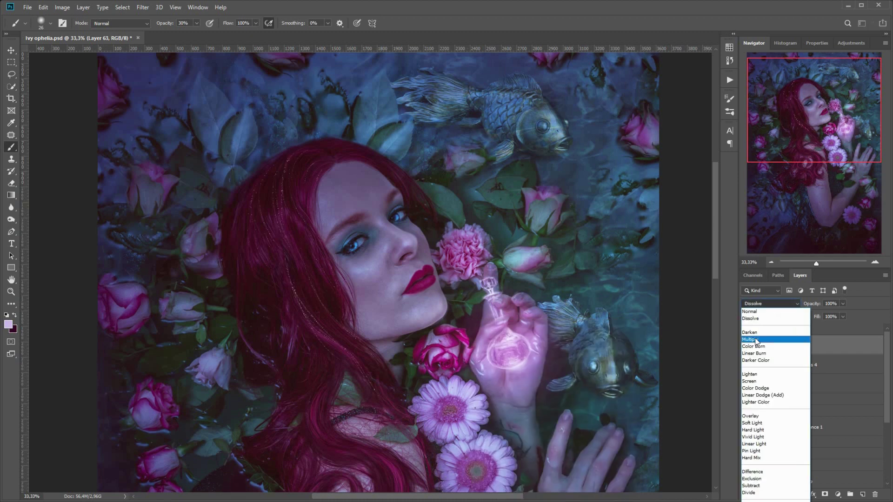
{"action": "left_click", "coordinate": [755, 423]}
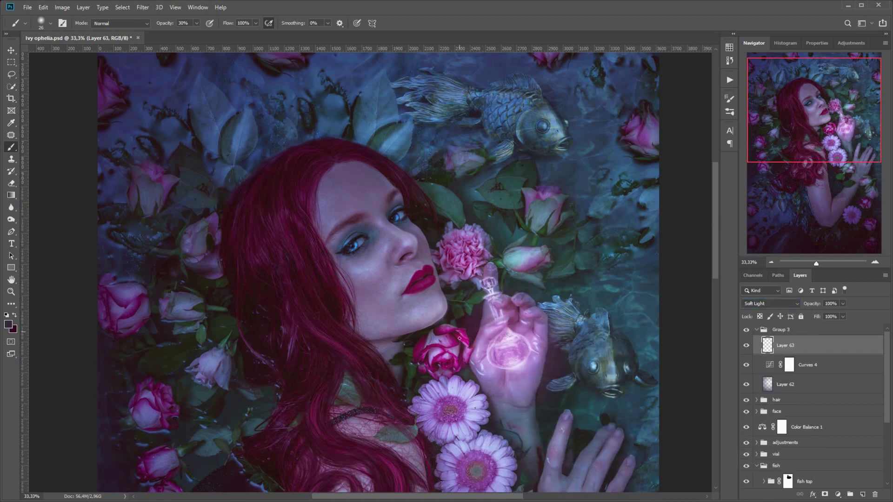
Step: Paint soft dark grey shading over the hair on Layer 63 with a 111 px brush at 30% opacity
{"action": "right_click", "coordinate": [459, 385]}
{"action": "key", "text": "Return"}
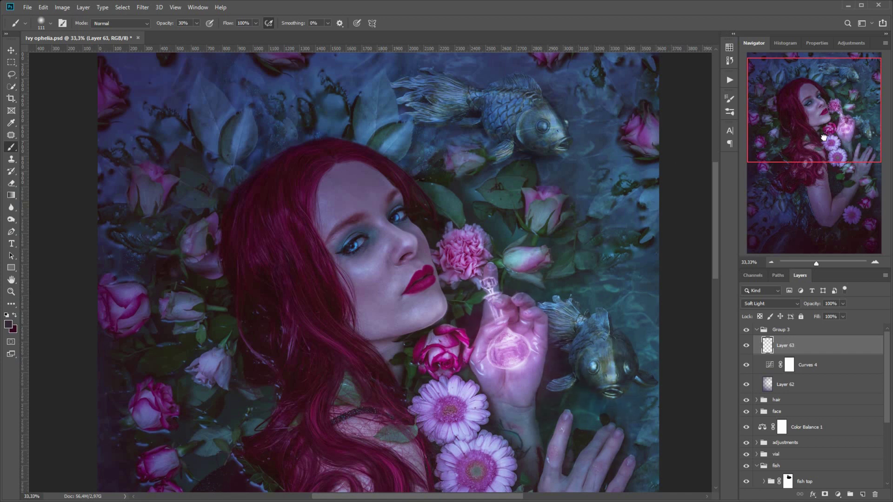
{"action": "left_click_drag", "start_coordinate": [534, 433], "coordinate": [539, 337]}
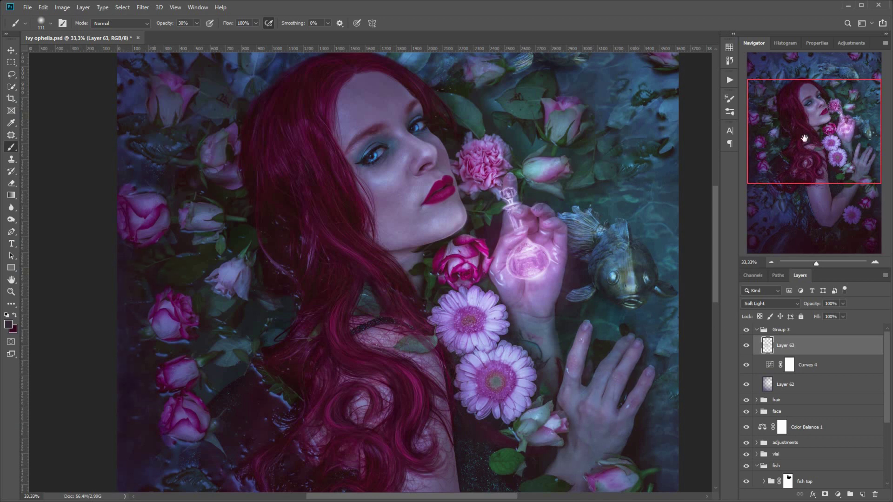
{"action": "left_click_drag", "start_coordinate": [807, 119], "coordinate": [801, 90]}
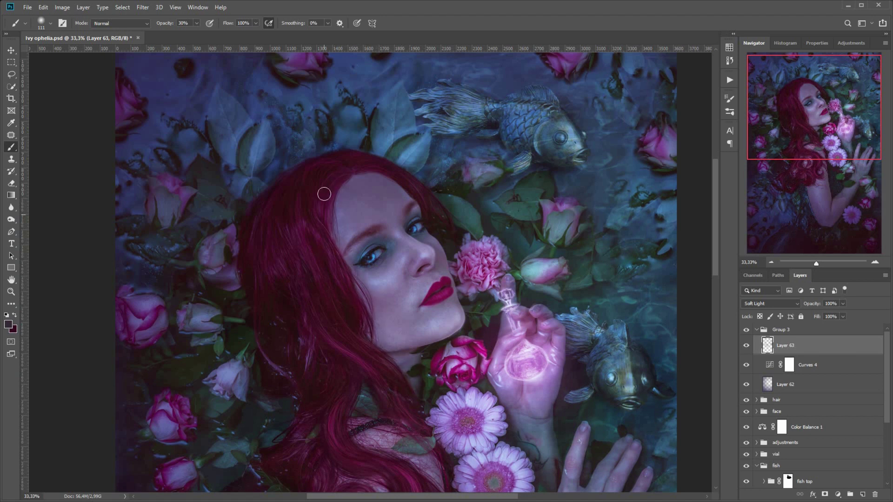
{"action": "left_click", "coordinate": [11, 183]}
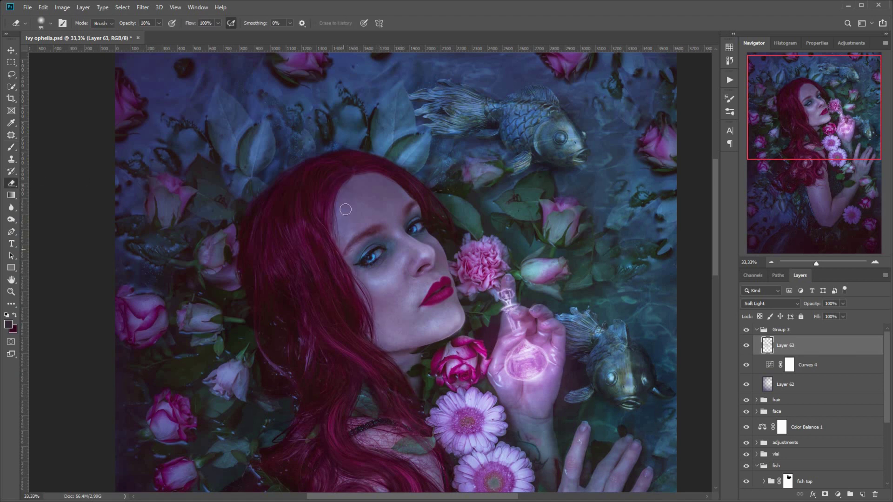
{"action": "left_click", "coordinate": [11, 147]}
{"action": "left_click", "coordinate": [771, 261]}
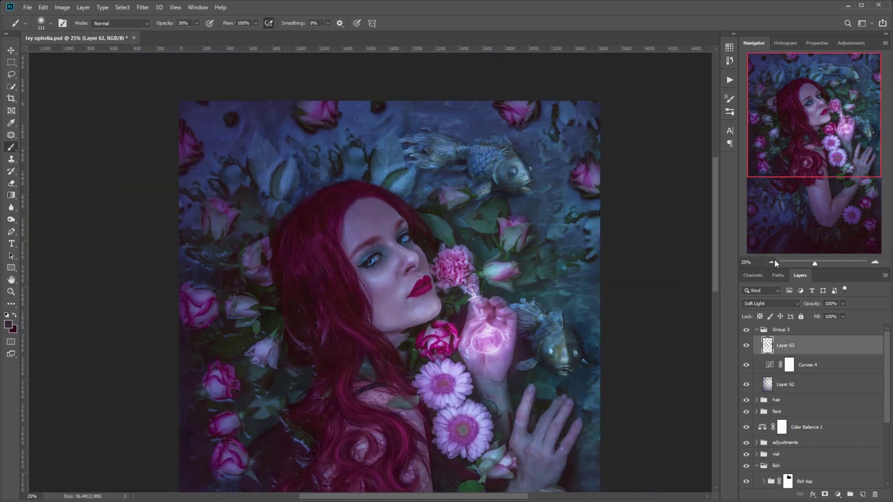
{"action": "left_click", "coordinate": [772, 262]}
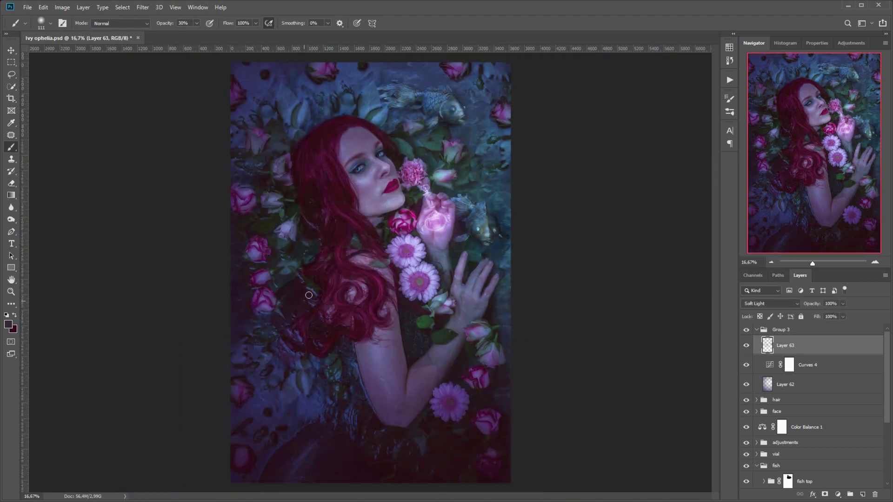
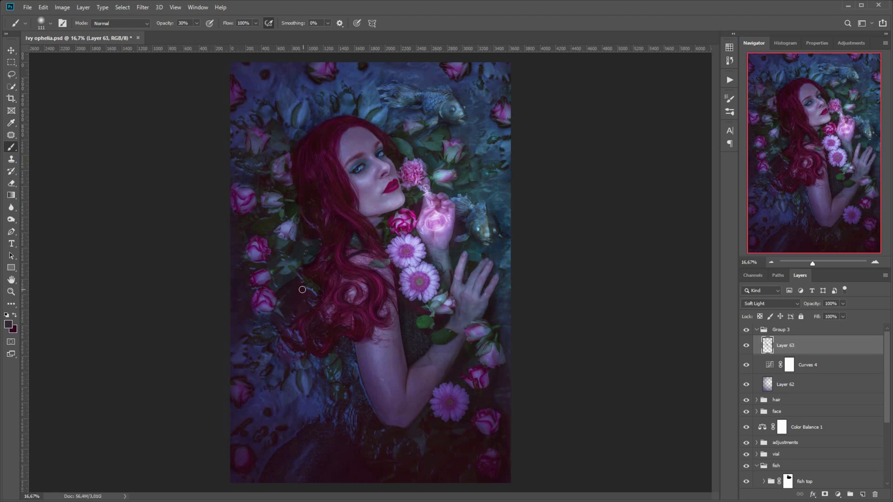
Step: Deepen the shading around the hair with a 354 px brush, and compare the image with Layer 63 and Curves 4 hidden and shown
{"action": "right_click", "coordinate": [294, 207]}
{"action": "left_click_drag", "start_coordinate": [374, 229], "coordinate": [391, 230]}
{"action": "left_click", "coordinate": [297, 105]}
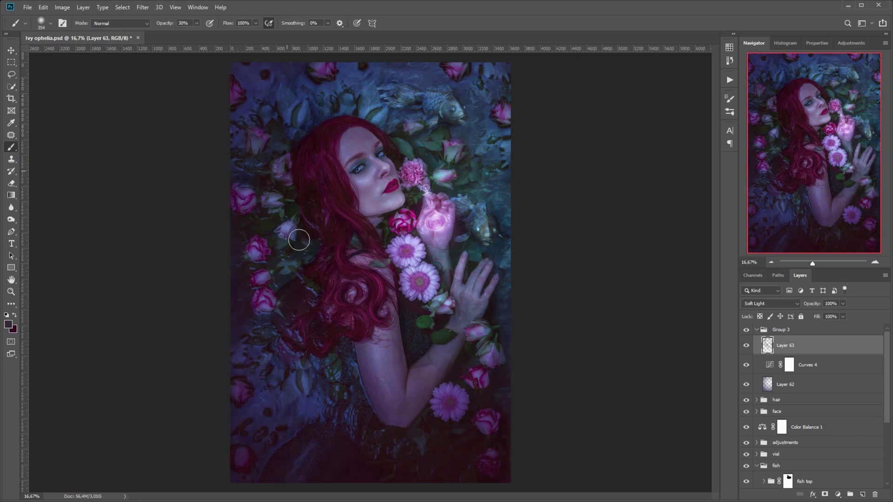
{"action": "left_click", "coordinate": [746, 348]}
{"action": "left_click", "coordinate": [746, 348]}
{"action": "left_click", "coordinate": [746, 347]}
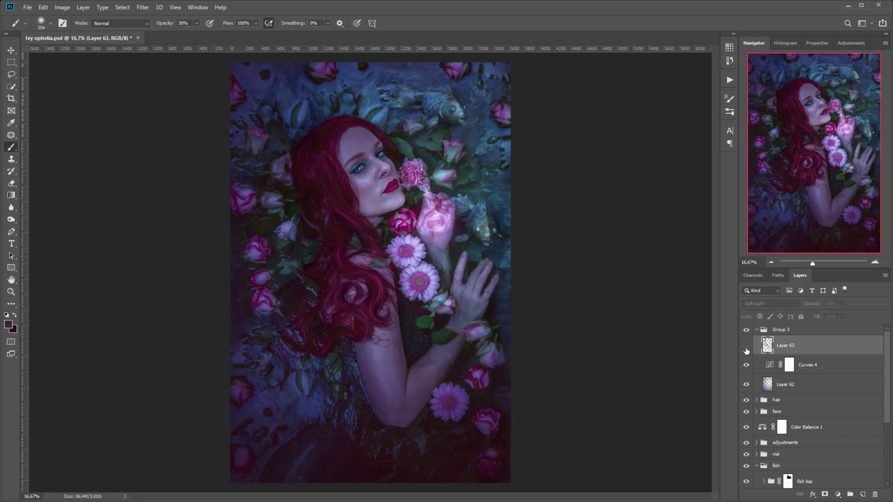
{"action": "left_click", "coordinate": [746, 348]}
{"action": "left_click", "coordinate": [746, 365]}
{"action": "left_click", "coordinate": [746, 366]}
{"action": "left_click_drag", "start_coordinate": [763, 365], "coordinate": [786, 344]}
Step: Add a new Soft Light layer above Layer 63 and brush pale pink sampled from the glowing hand over the lower curls
{"action": "left_click", "coordinate": [862, 494]}
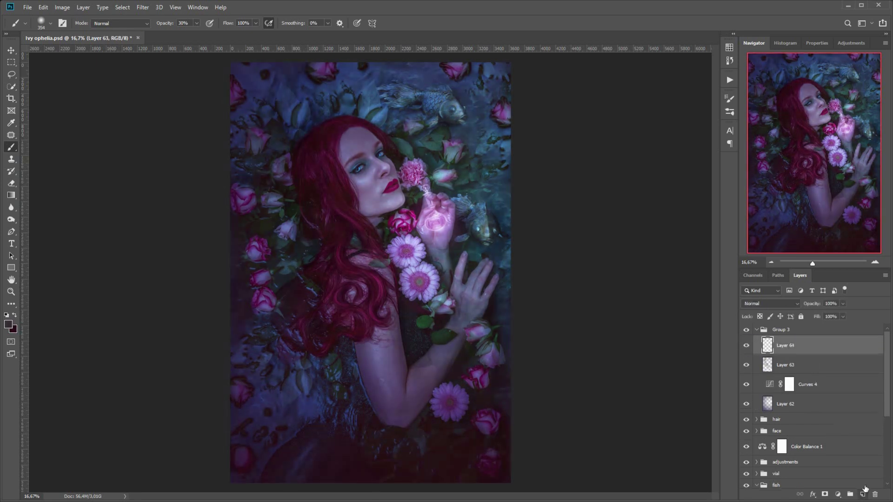
{"action": "left_click", "coordinate": [786, 303]}
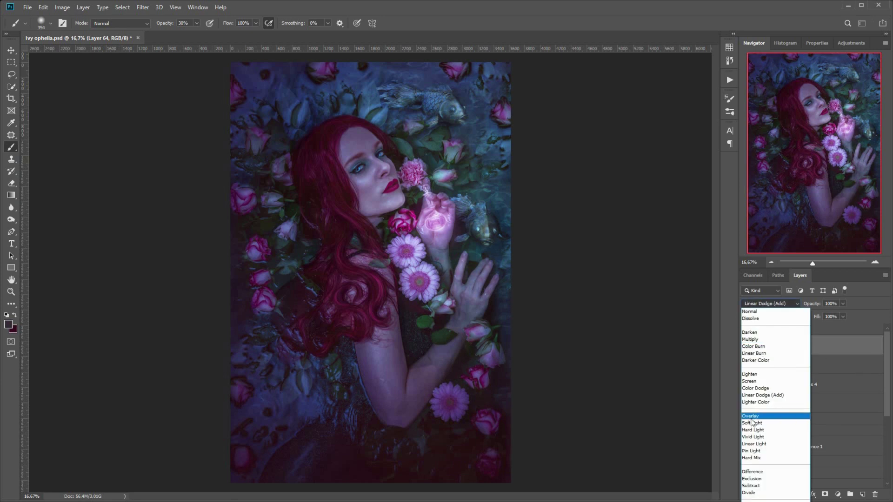
{"action": "left_click", "coordinate": [762, 416]}
{"action": "left_click", "coordinate": [443, 225], "text": "alt"}
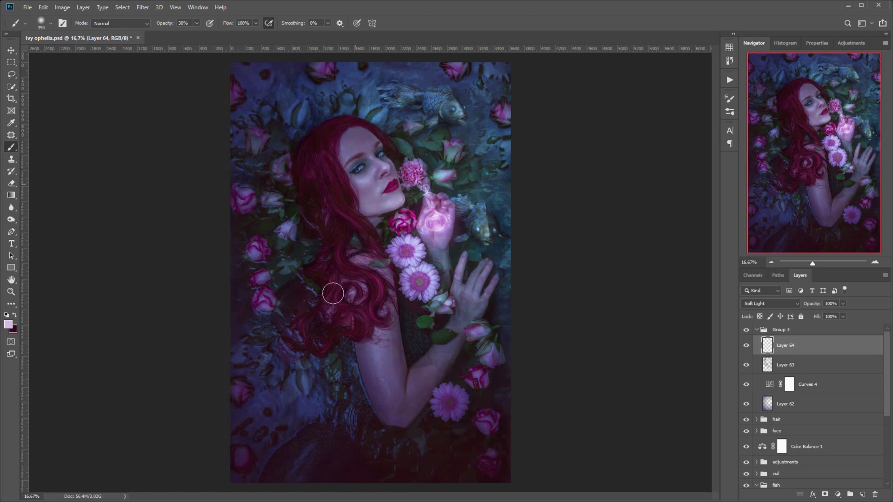
{"action": "left_click_drag", "start_coordinate": [365, 261], "coordinate": [387, 298]}
Step: Refine the pale pink highlights with an 84 px brush, soften them with the 18% eraser, and compare Group 3 hidden and shown
{"action": "right_click", "coordinate": [482, 211]}
{"action": "left_click_drag", "start_coordinate": [560, 236], "coordinate": [555, 237]}
{"action": "left_click", "coordinate": [461, 260]}
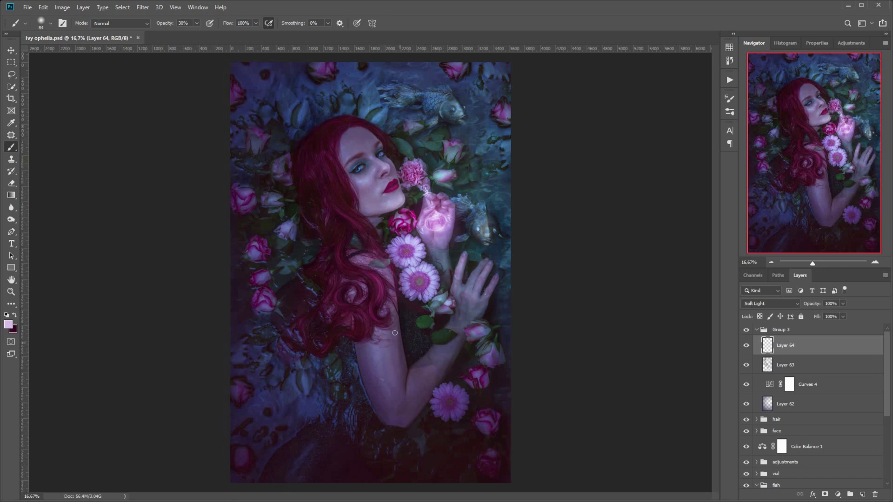
{"action": "key", "text": "e"}
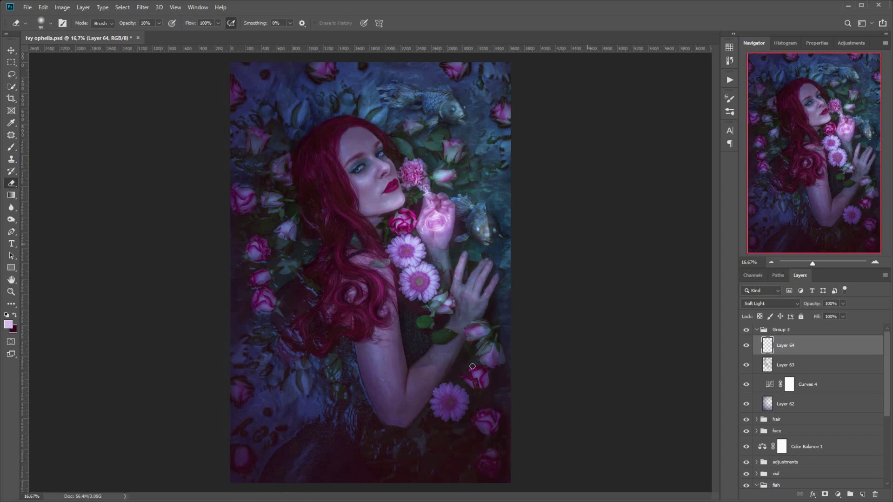
{"action": "left_click", "coordinate": [746, 331]}
{"action": "left_click", "coordinate": [746, 330]}
Step: Add a new Screen layer above Layer 64 and prepare a soft 32 px brush in pinkish purple sampled from the glowing hand
{"action": "left_click", "coordinate": [862, 494]}
{"action": "left_click", "coordinate": [783, 305]}
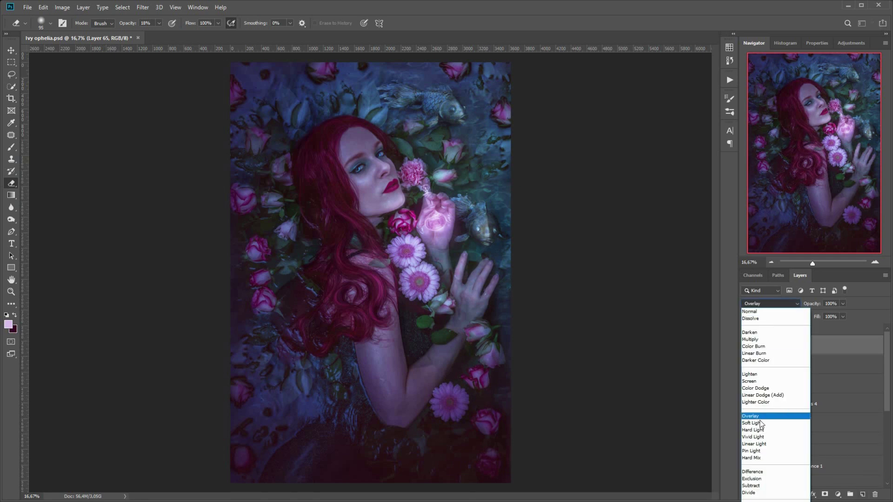
{"action": "left_click", "coordinate": [750, 381]}
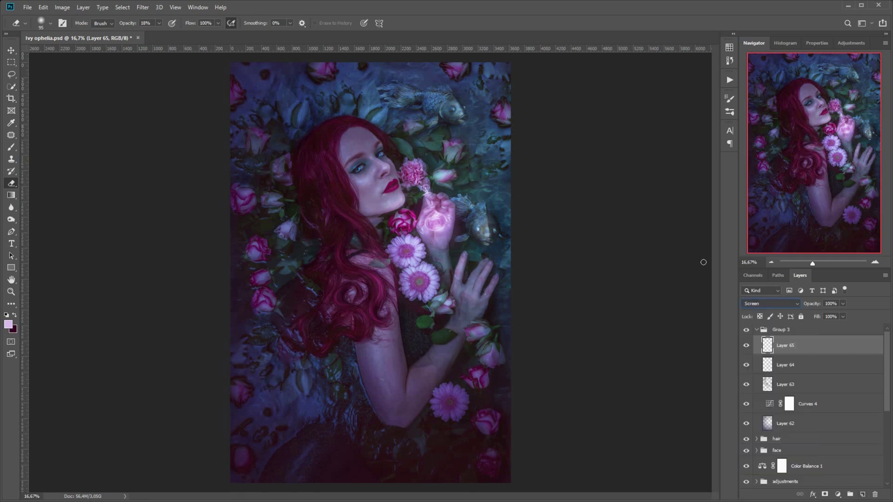
{"action": "key", "text": "b"}
{"action": "left_click", "coordinate": [446, 224], "text": "alt"}
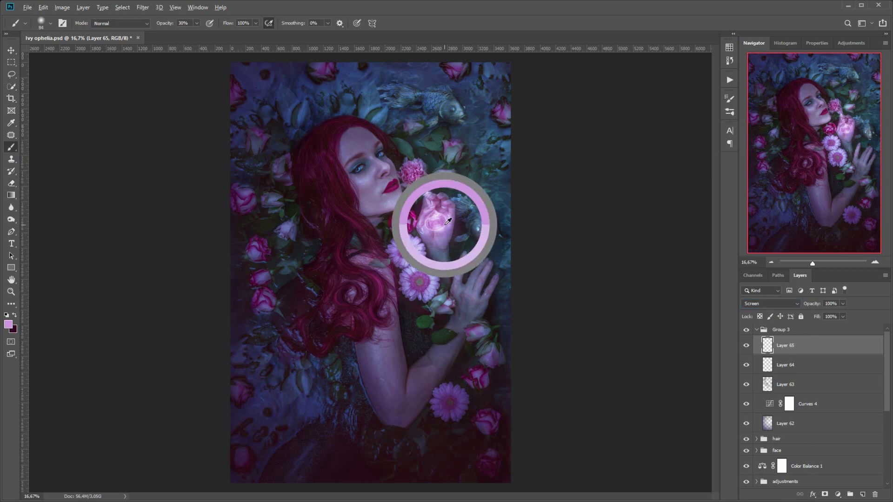
{"action": "right_click", "coordinate": [498, 237]}
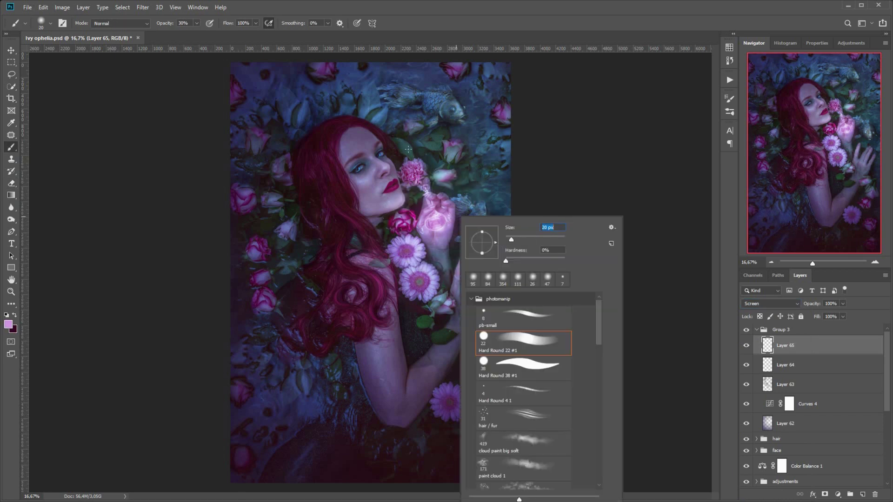
{"action": "left_click", "coordinate": [407, 226]}
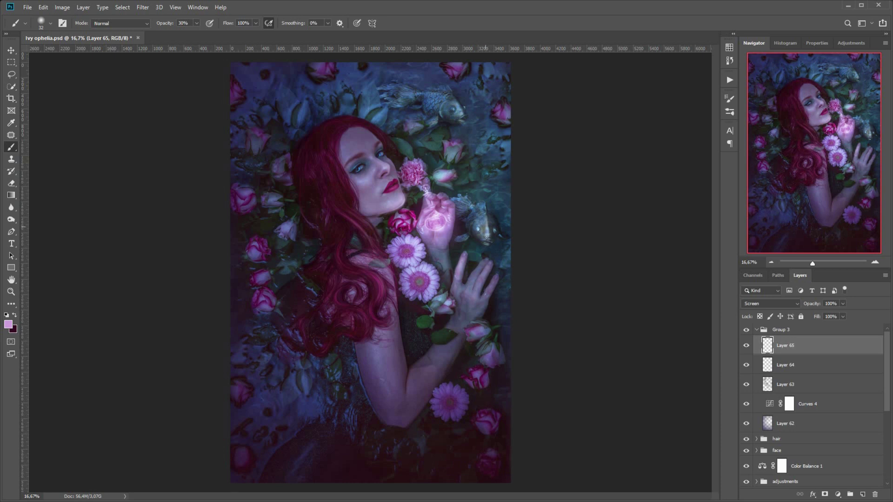
Step: Paint pinkish purple highlights on the lower hand's fingers and the hair, softening them with the eraser at 18% opacity
{"action": "left_click_drag", "start_coordinate": [464, 253], "coordinate": [458, 269]}
{"action": "left_click", "coordinate": [875, 262]}
{"action": "left_click", "coordinate": [876, 263]}
{"action": "left_click_drag", "start_coordinate": [815, 155], "coordinate": [809, 122]}
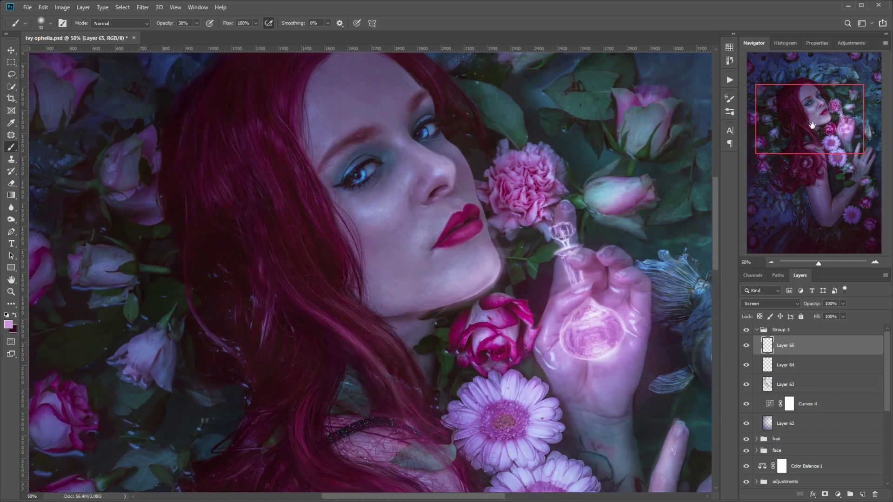
{"action": "left_click", "coordinate": [771, 262]}
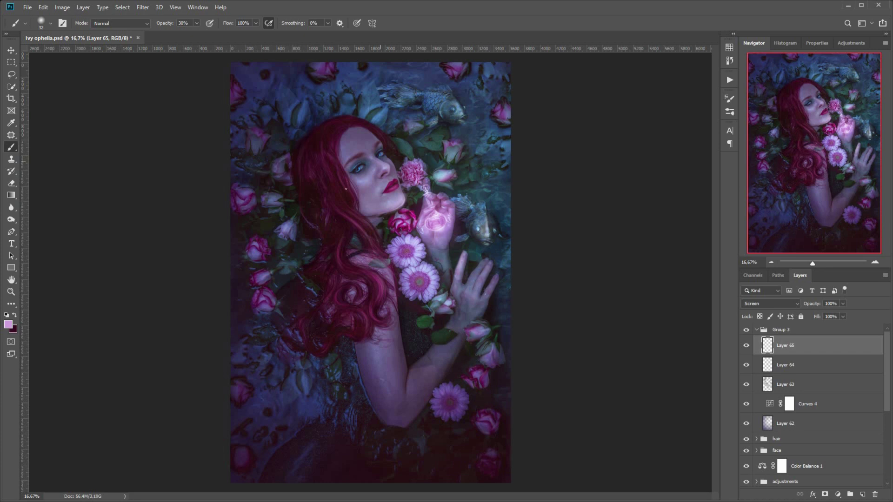
{"action": "key", "text": "e"}
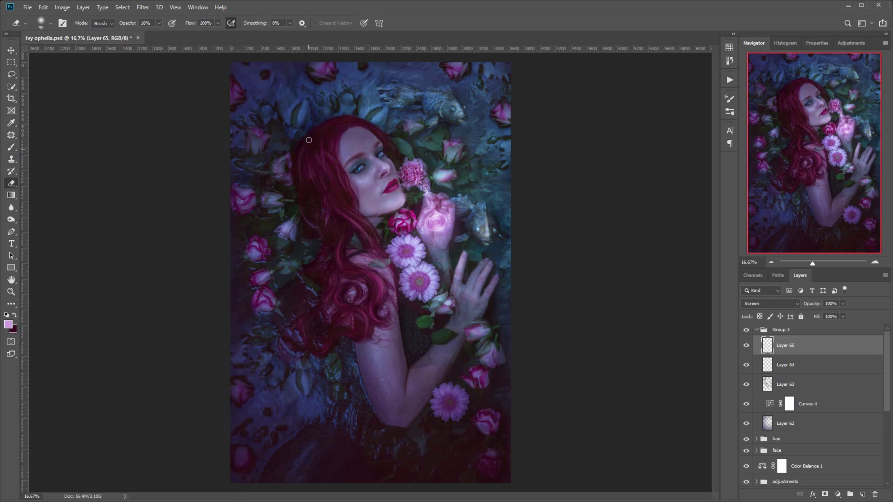
{"action": "left_click", "coordinate": [12, 148]}
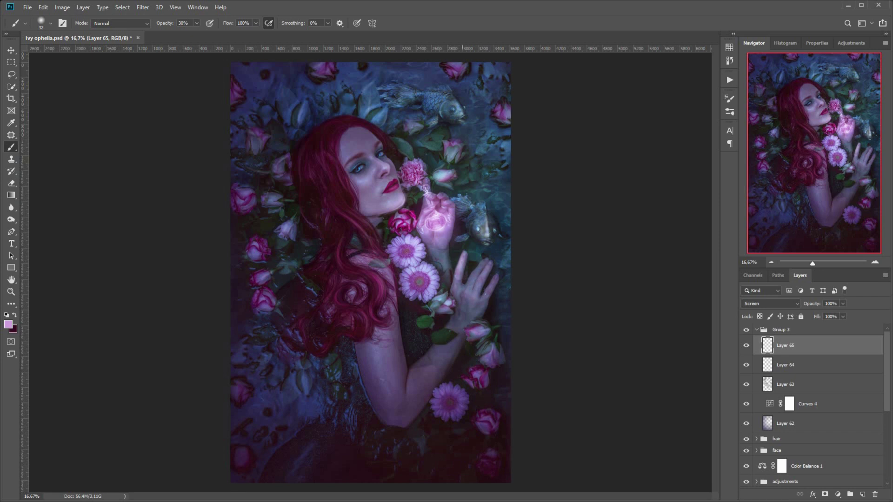
{"action": "key", "text": "e"}
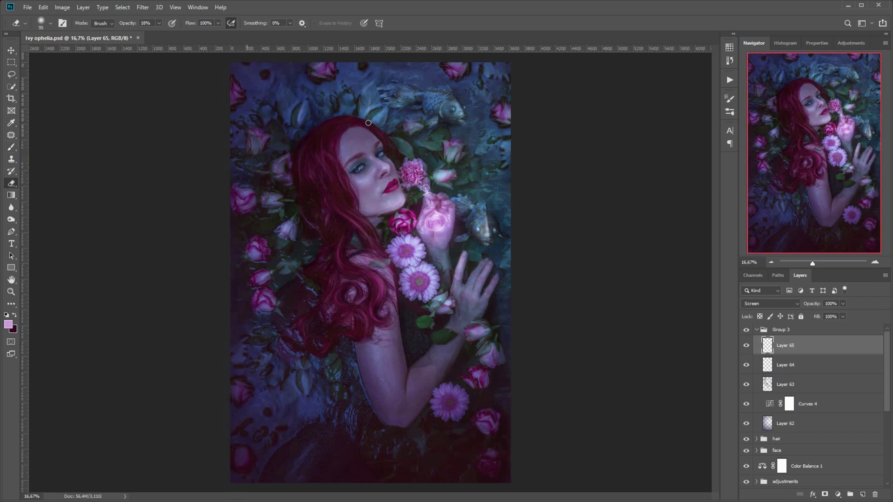
{"action": "key", "text": "b"}
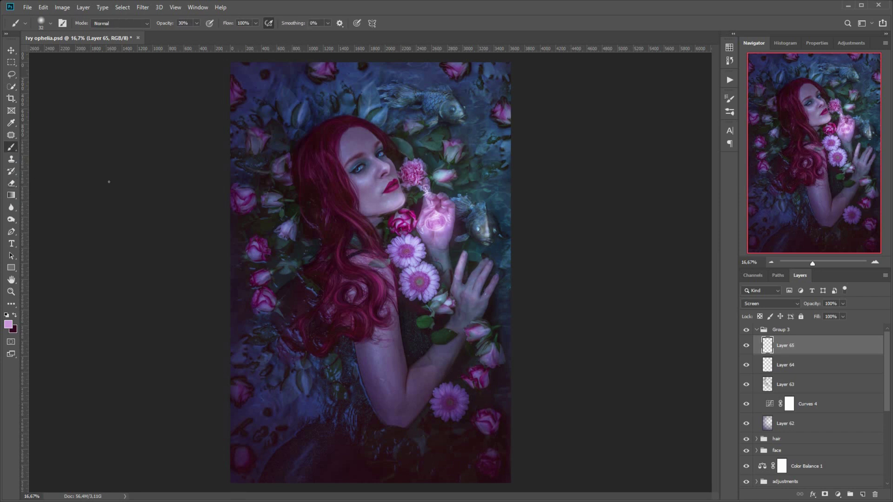
Step: Reduce the highlights on Layer 65 with the eraser at 73% opacity, and compare the layer hidden and shown
{"action": "left_click", "coordinate": [746, 346]}
{"action": "left_click", "coordinate": [746, 345]}
{"action": "left_click", "coordinate": [11, 183]}
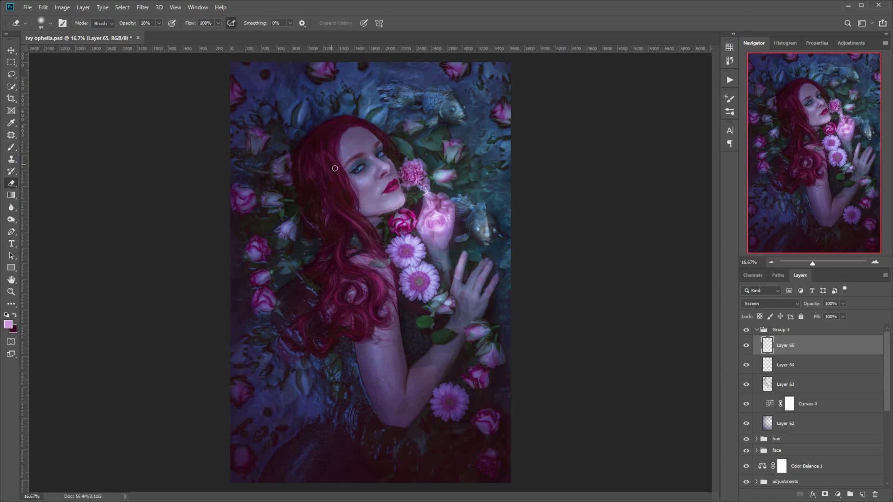
{"action": "key", "text": "7"}
{"action": "key", "text": "3"}
{"action": "left_click", "coordinate": [746, 345]}
{"action": "left_click", "coordinate": [746, 347]}
{"action": "left_click", "coordinate": [746, 345]}
{"action": "left_click", "coordinate": [747, 346]}
Step: Try a pinkish purple stroke through the hair on a new Screen layer with a 14 px brush, and discard that layer
{"action": "left_click", "coordinate": [863, 495]}
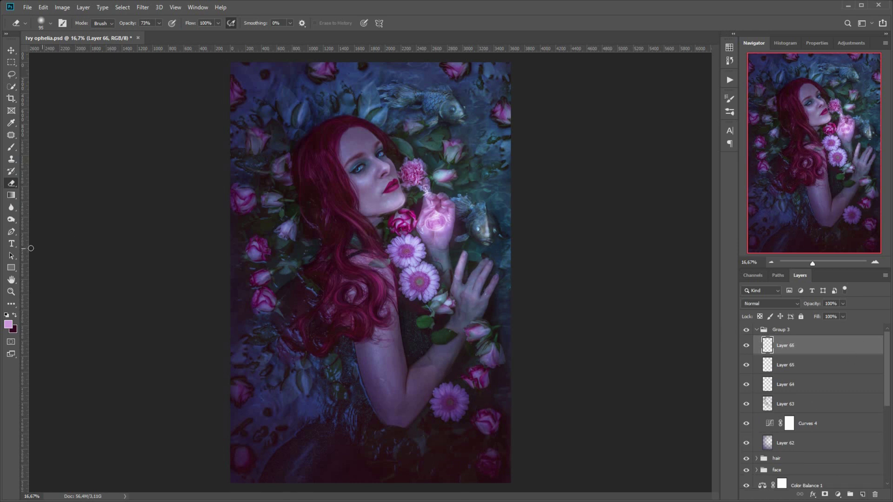
{"action": "left_click", "coordinate": [11, 146]}
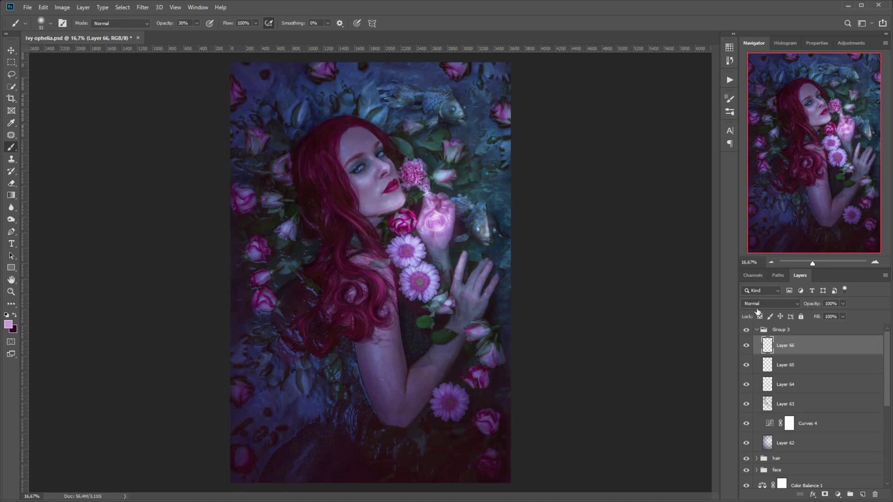
{"action": "left_click", "coordinate": [758, 304]}
{"action": "left_click", "coordinate": [759, 382]}
{"action": "right_click", "coordinate": [444, 247]}
{"action": "left_click_drag", "start_coordinate": [498, 270], "coordinate": [493, 271]}
{"action": "left_click", "coordinate": [331, 141]}
{"action": "left_click_drag", "start_coordinate": [328, 154], "coordinate": [360, 252]}
{"action": "left_click", "coordinate": [746, 346]}
{"action": "left_click", "coordinate": [747, 346]}
{"action": "left_click_drag", "start_coordinate": [791, 345], "coordinate": [875, 494]}
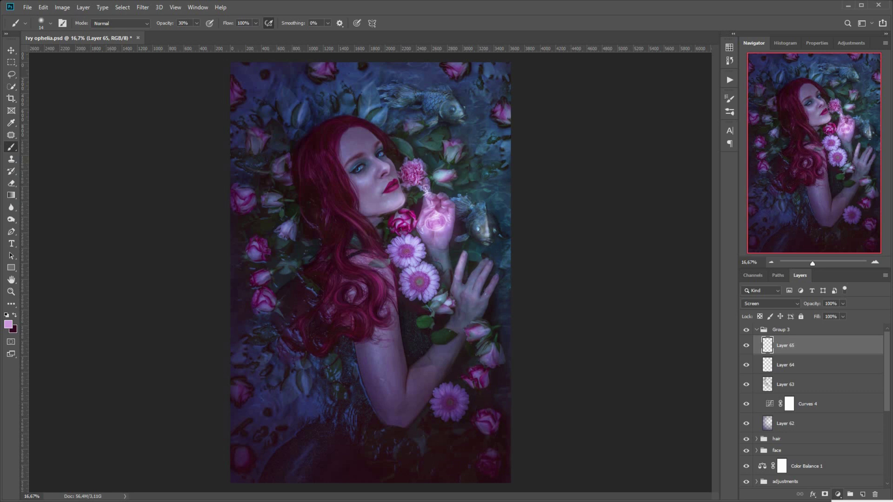
Step: Try a Selective Color adjustment of the Reds with Magenta +26 and Yellow -6, and discard it
{"action": "left_click", "coordinate": [860, 501]}
{"action": "mouse_move", "coordinate": [812, 103]}
{"action": "left_mouse_down"}
{"action": "mouse_move", "coordinate": [788, 110]}
{"action": "mouse_move", "coordinate": [806, 111]}
{"action": "left_mouse_up"}
{"action": "left_click_drag", "start_coordinate": [812, 122], "coordinate": [823, 146]}
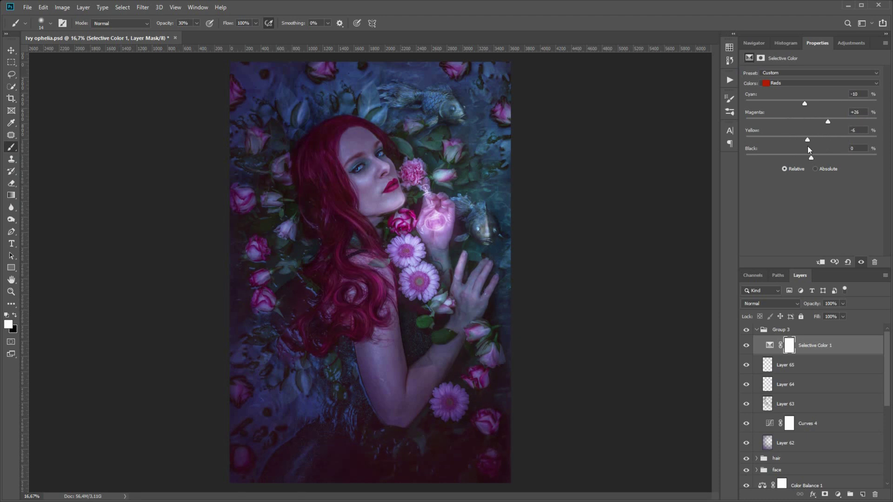
{"action": "left_click_drag", "start_coordinate": [805, 103], "coordinate": [803, 105]}
{"action": "left_click_drag", "start_coordinate": [811, 158], "coordinate": [799, 141]}
{"action": "left_click", "coordinate": [746, 347]}
{"action": "left_click", "coordinate": [747, 346]}
{"action": "left_click_drag", "start_coordinate": [852, 351], "coordinate": [874, 494]}
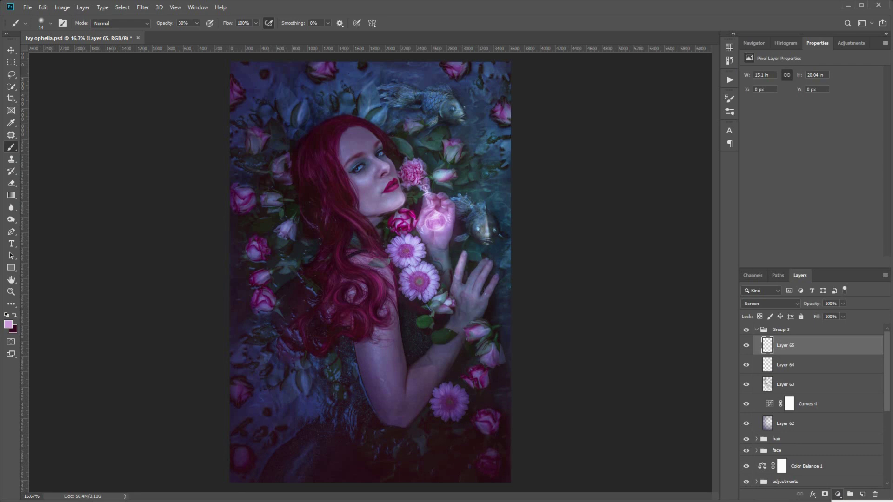
Step: Try a Selective Color adjustment of the Whites, and discard it
{"action": "key", "text": "ctrl+z"}
{"action": "left_click", "coordinate": [825, 83]}
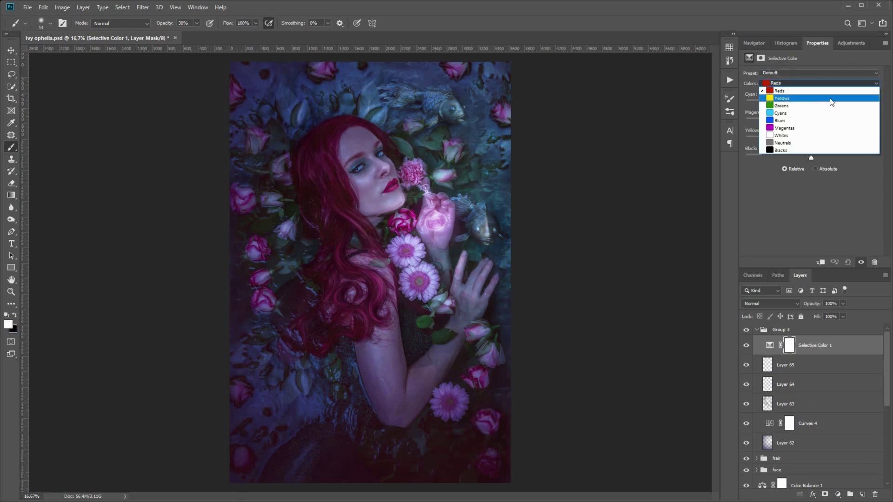
{"action": "left_click", "coordinate": [819, 135]}
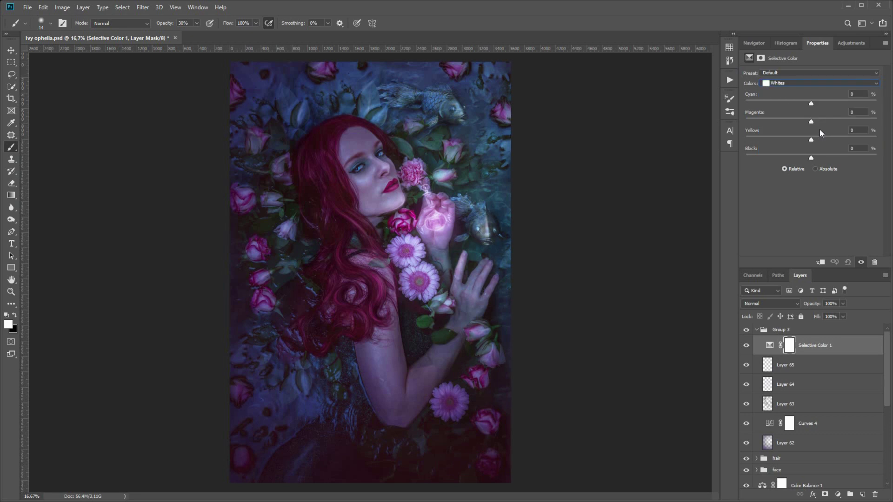
{"action": "mouse_move", "coordinate": [811, 103]}
{"action": "left_mouse_down"}
{"action": "mouse_move", "coordinate": [800, 104]}
{"action": "mouse_move", "coordinate": [803, 112]}
{"action": "left_mouse_up"}
{"action": "left_click_drag", "start_coordinate": [832, 343], "coordinate": [875, 495]}
Step: Try a Color Balance adjustment with the Highlights at Magenta–Green +10 and Yellow–Blue +14, comparing it hidden and shown
{"action": "left_click", "coordinate": [838, 495]}
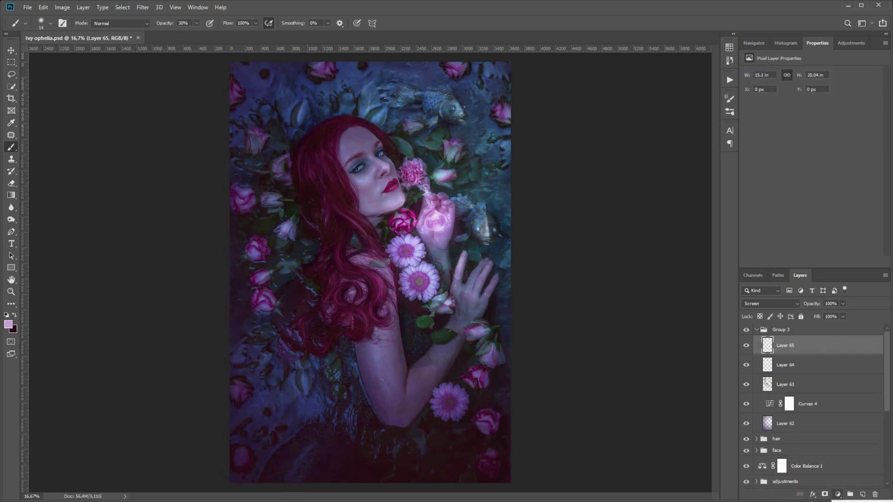
{"action": "left_click", "coordinate": [855, 501]}
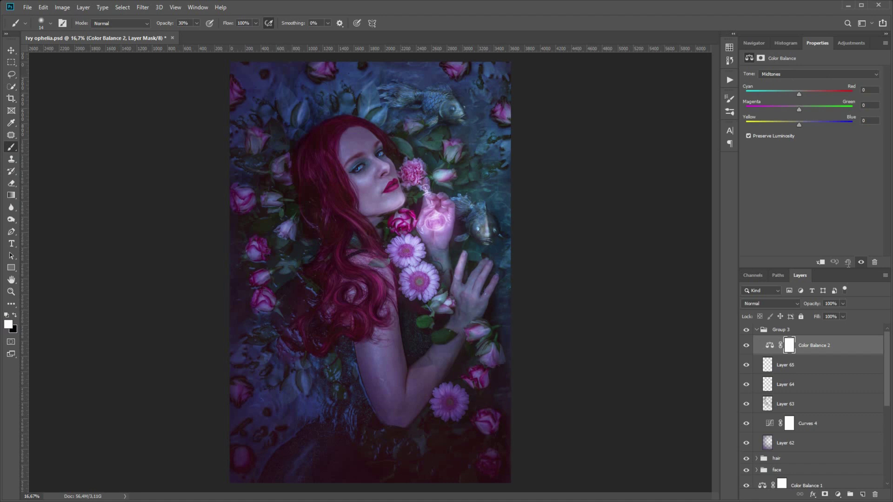
{"action": "left_click", "coordinate": [807, 73]}
{"action": "left_click", "coordinate": [802, 96]}
{"action": "left_click_drag", "start_coordinate": [799, 95], "coordinate": [806, 125]}
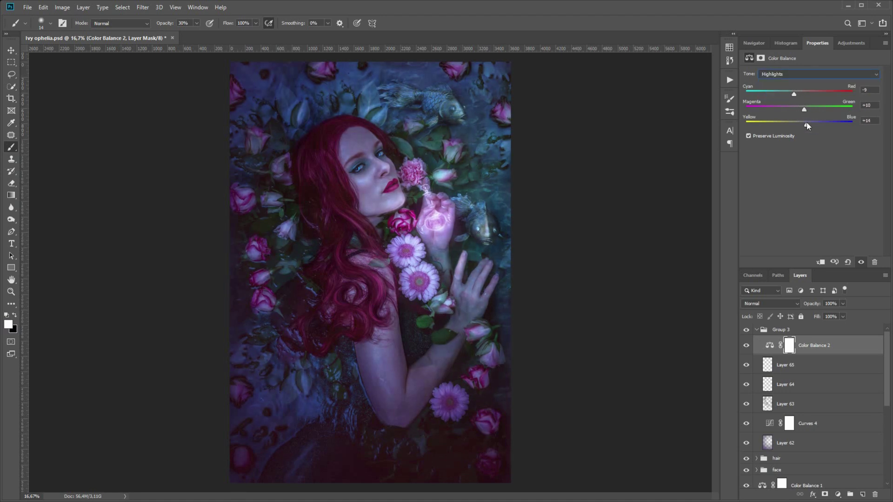
{"action": "left_click", "coordinate": [746, 346]}
{"action": "left_click", "coordinate": [746, 345]}
{"action": "left_click_drag", "start_coordinate": [794, 94], "coordinate": [800, 94]}
Step: Try Color Balance Shadows at Cyan–Red +8, Magenta–Green +2 and Yellow–Blue -4, and discard the adjustment layer
{"action": "left_click", "coordinate": [799, 75]}
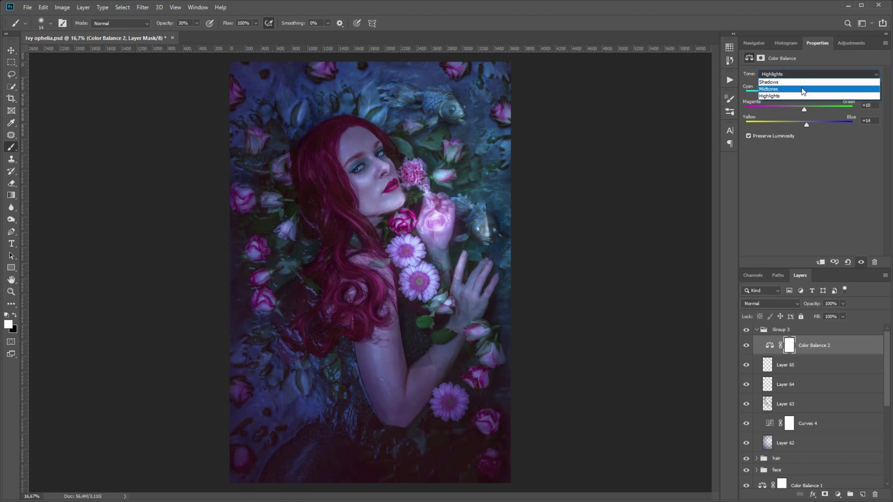
{"action": "left_click", "coordinate": [802, 82]}
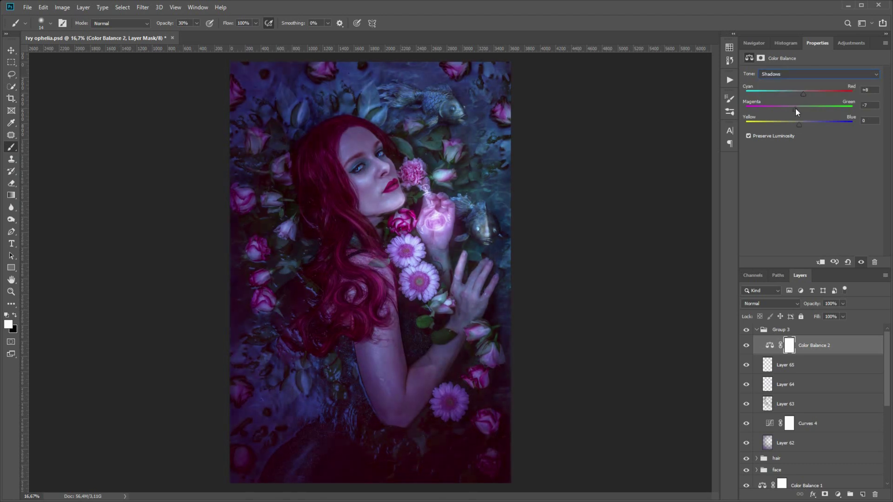
{"action": "left_click_drag", "start_coordinate": [795, 109], "coordinate": [802, 109]}
{"action": "left_click", "coordinate": [746, 346]}
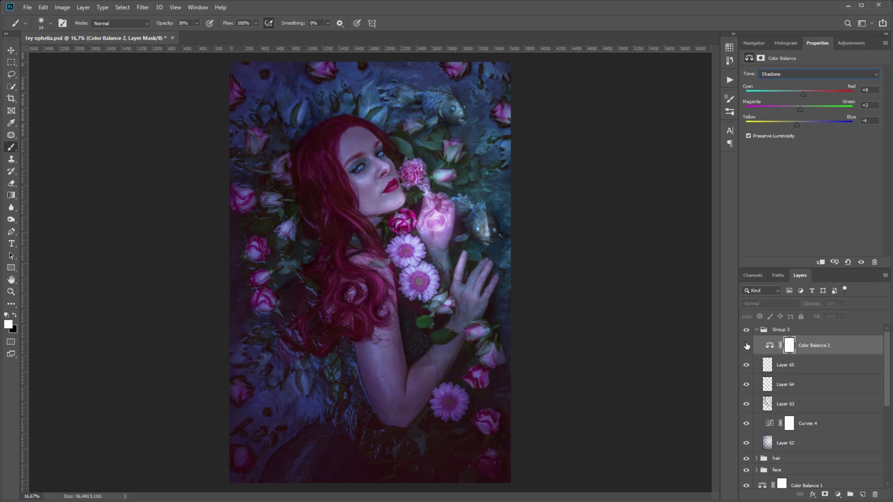
{"action": "left_click", "coordinate": [747, 346]}
{"action": "left_click", "coordinate": [746, 346]}
{"action": "left_click_drag", "start_coordinate": [848, 354], "coordinate": [874, 495]}
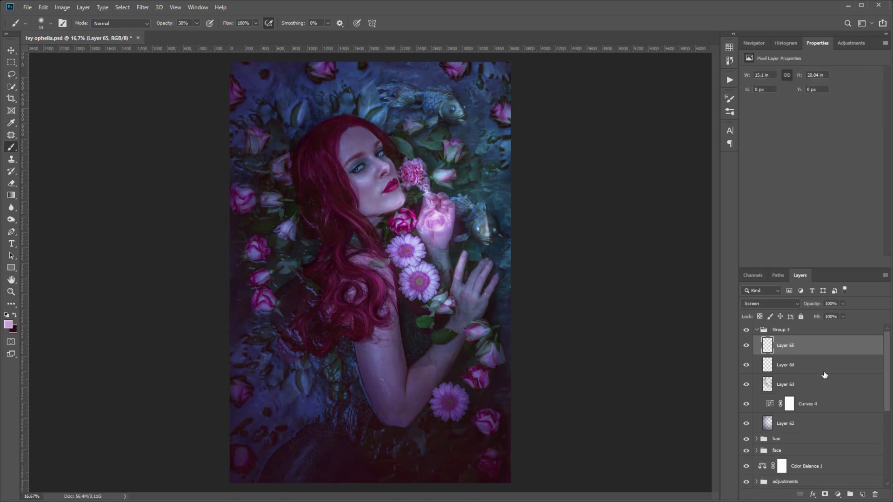
Step: Collapse Group 3 and rename it as "finishing touches"
{"action": "left_click", "coordinate": [768, 331]}
{"action": "left_click", "coordinate": [756, 330]}
{"action": "double_click", "coordinate": [782, 330]}
{"action": "type", "text": "f"}
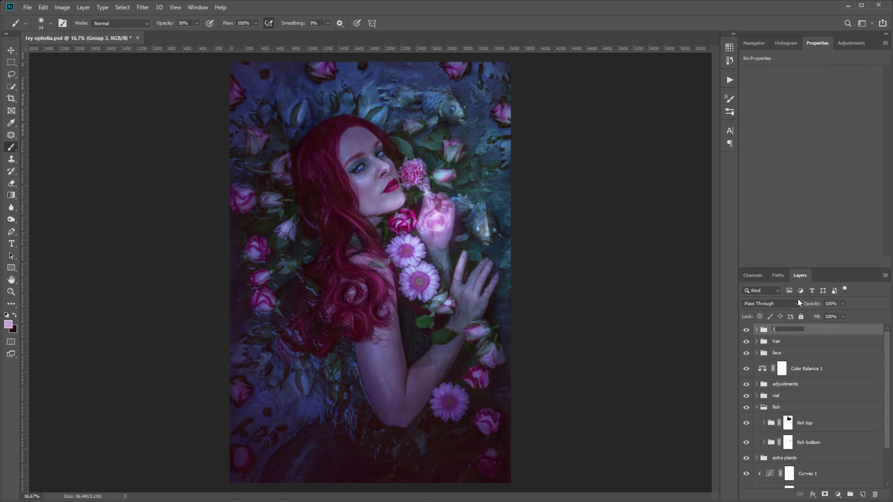
{"action": "type", "text": "inishing touces"}
{"action": "key", "text": "Return"}
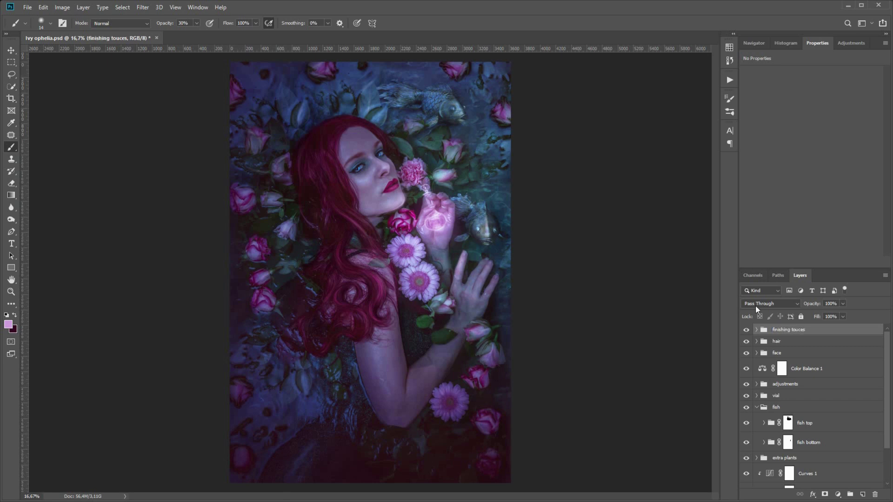
{"action": "double_click", "coordinate": [799, 329]}
{"action": "left_click", "coordinate": [799, 330]}
{"action": "type", "text": "h"}
{"action": "key", "text": "Return"}
Step: Paint pinkish purple sparkles across the hair and arm on a new layer with the 173 px star brush at 100% opacity
{"action": "left_click", "coordinate": [756, 330]}
{"action": "left_click", "coordinate": [796, 346]}
{"action": "left_click", "coordinate": [862, 494]}
{"action": "left_click", "coordinate": [53, 27]}
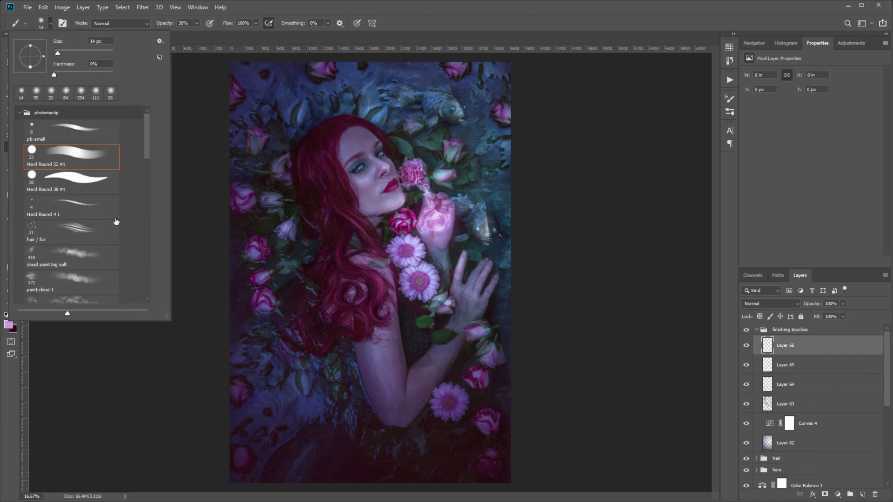
{"action": "scroll", "coordinate": [152, 177], "scroll_direction": "down", "scroll_amount": 3}
{"action": "scroll", "coordinate": [151, 195], "scroll_direction": "down", "scroll_amount": 5}
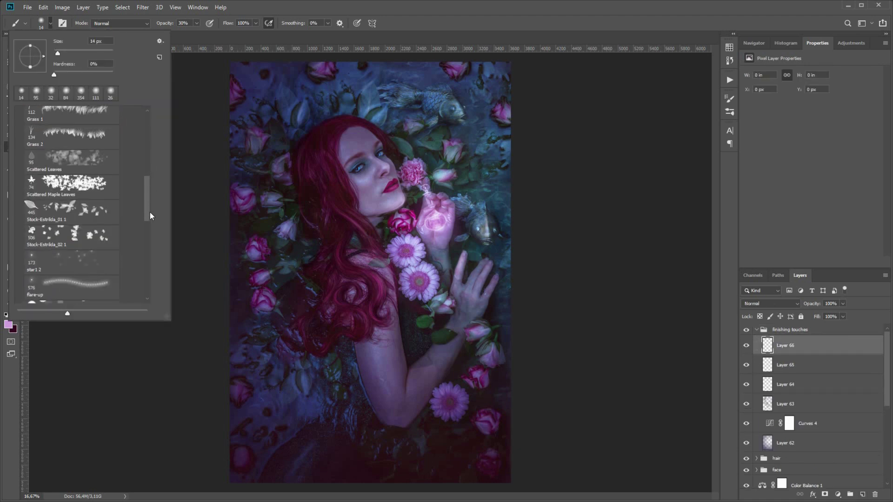
{"action": "left_click", "coordinate": [73, 182]}
{"action": "left_click_drag", "start_coordinate": [197, 23], "coordinate": [246, 34]}
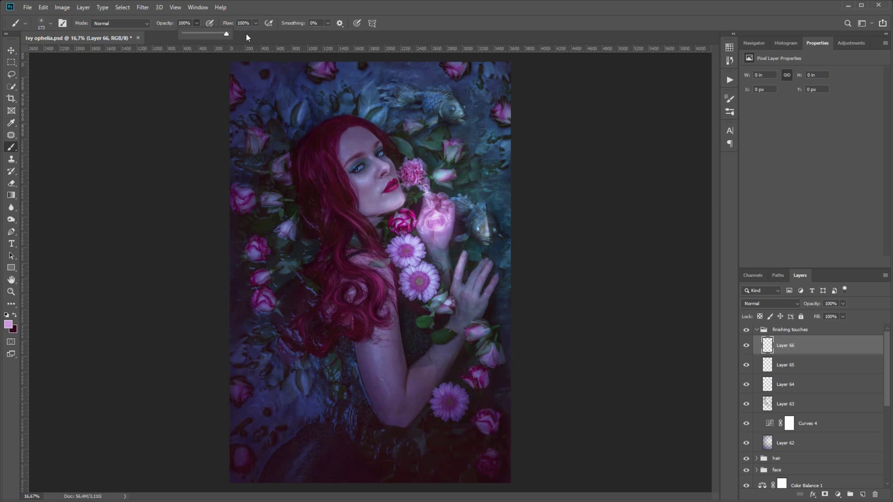
{"action": "left_click_drag", "start_coordinate": [383, 230], "coordinate": [413, 325]}
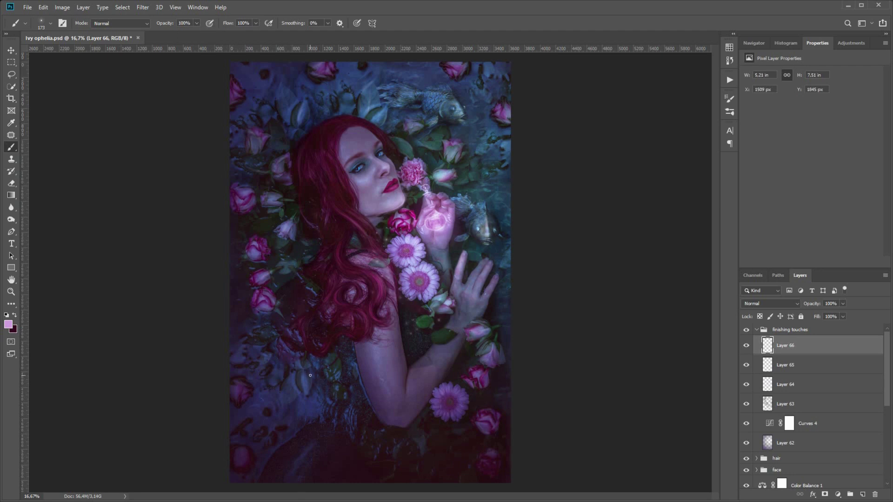
Step: Set the sparkle layer to Color Dodge and convert it to a smart object
{"action": "left_click", "coordinate": [765, 303]}
{"action": "left_click", "coordinate": [763, 390]}
{"action": "key", "text": "F2"}
{"action": "key", "text": "ctrl+z"}
{"action": "key", "text": "ctrl+shift+z"}
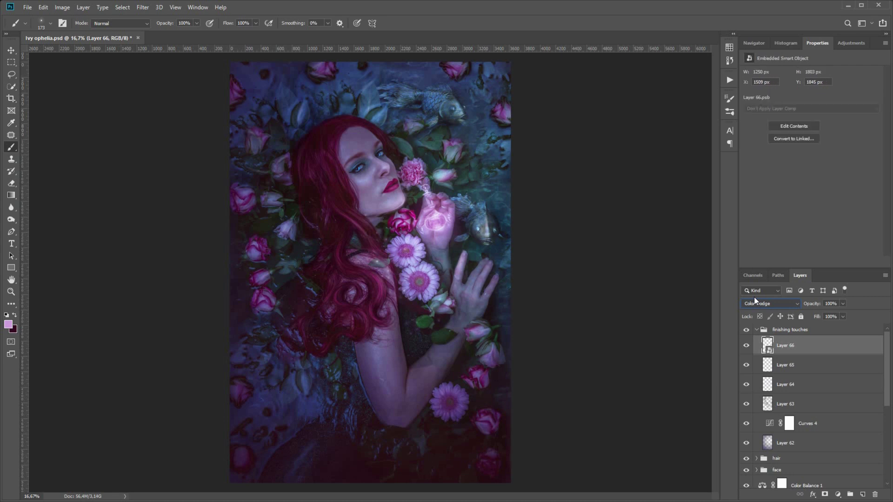
Step: Sharpen the sparkle layer with Unsharp Mask at Amount 300%, Radius 3.0 pixels and Threshold 0
{"action": "left_click", "coordinate": [144, 8]}
{"action": "mouse_move", "coordinate": [238, 168]}
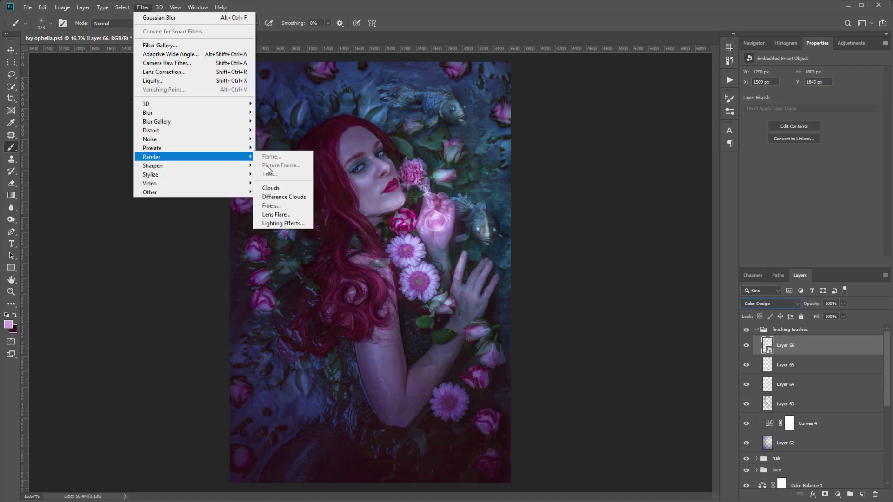
{"action": "left_click", "coordinate": [281, 209]}
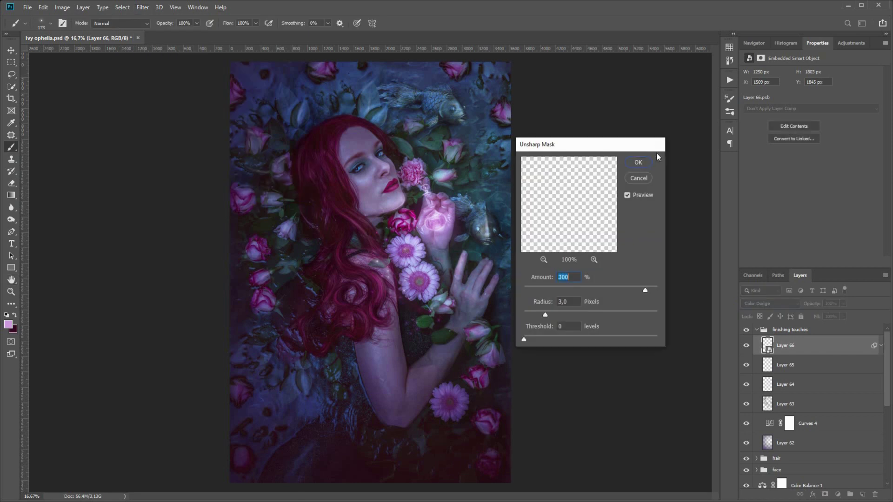
{"action": "left_click", "coordinate": [636, 162]}
Step: Scale the sparkles to about 95%, rotate them about 21.5° and place them around the raised glowing hand
{"action": "key", "text": "ctrl+t"}
{"action": "left_click", "coordinate": [450, 196]}
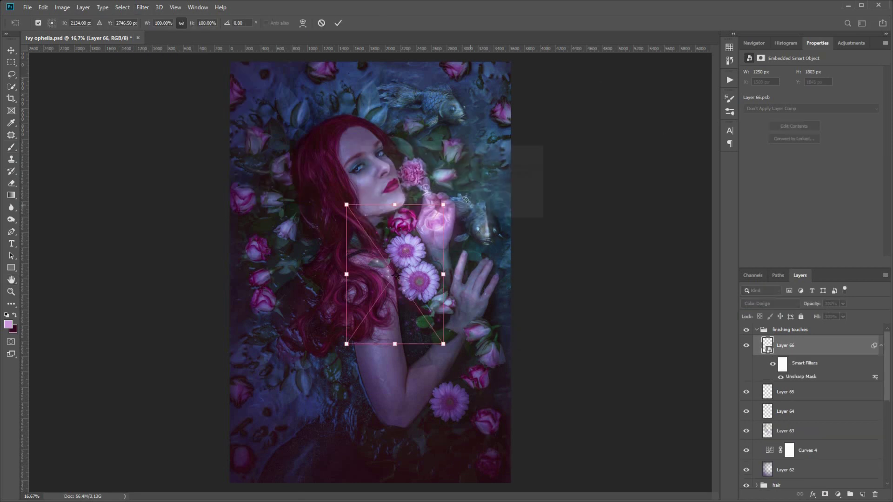
{"action": "left_click_drag", "start_coordinate": [444, 345], "coordinate": [409, 295]}
{"action": "left_click_drag", "start_coordinate": [397, 253], "coordinate": [384, 281]}
{"action": "left_click_drag", "start_coordinate": [432, 261], "coordinate": [436, 269]}
{"action": "mouse_move", "coordinate": [466, 177]}
{"action": "left_mouse_down"}
{"action": "mouse_move", "coordinate": [481, 155]}
{"action": "mouse_move", "coordinate": [468, 180]}
{"action": "left_mouse_up"}
{"action": "left_click_drag", "start_coordinate": [506, 145], "coordinate": [530, 177]}
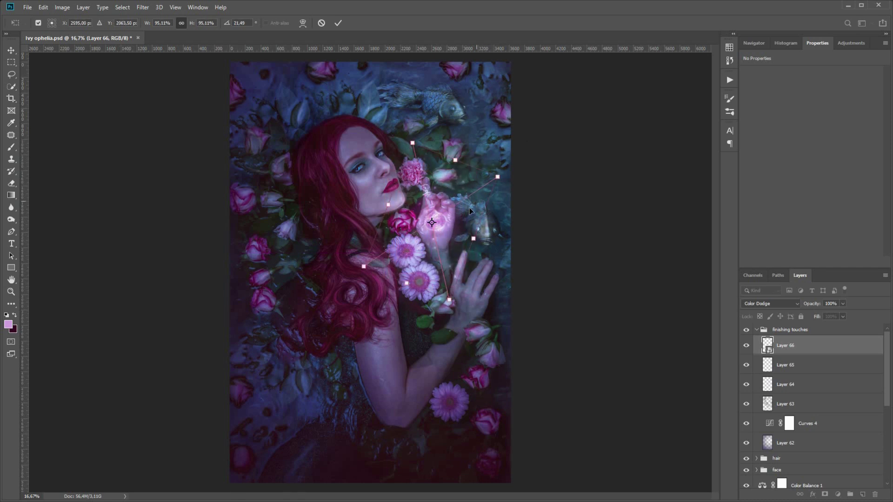
{"action": "left_click_drag", "start_coordinate": [470, 210], "coordinate": [461, 207]}
{"action": "left_click", "coordinate": [338, 23]}
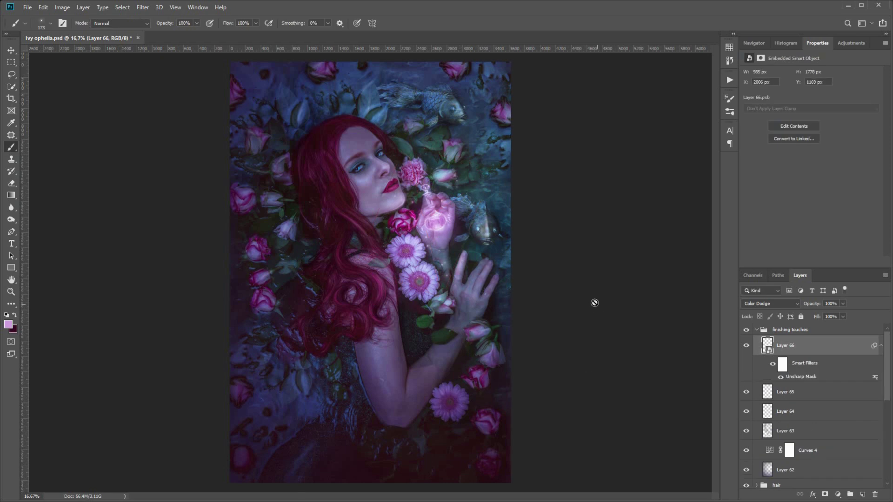
Step: Move the sparkles higher and scale them down to about 69% over the raised hand
{"action": "left_click", "coordinate": [17, 53]}
{"action": "mouse_move", "coordinate": [467, 246]}
{"action": "left_mouse_down"}
{"action": "mouse_move", "coordinate": [489, 226]}
{"action": "mouse_move", "coordinate": [479, 214]}
{"action": "mouse_move", "coordinate": [462, 235]}
{"action": "mouse_move", "coordinate": [477, 235]}
{"action": "mouse_move", "coordinate": [473, 219]}
{"action": "left_mouse_up"}
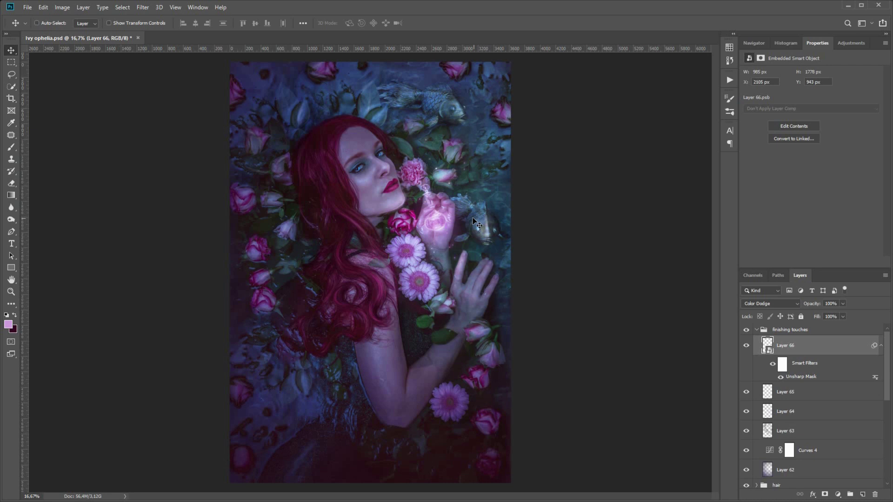
{"action": "key", "text": "ctrl+t"}
{"action": "left_click", "coordinate": [456, 197]}
{"action": "left_click_drag", "start_coordinate": [498, 157], "coordinate": [460, 183]}
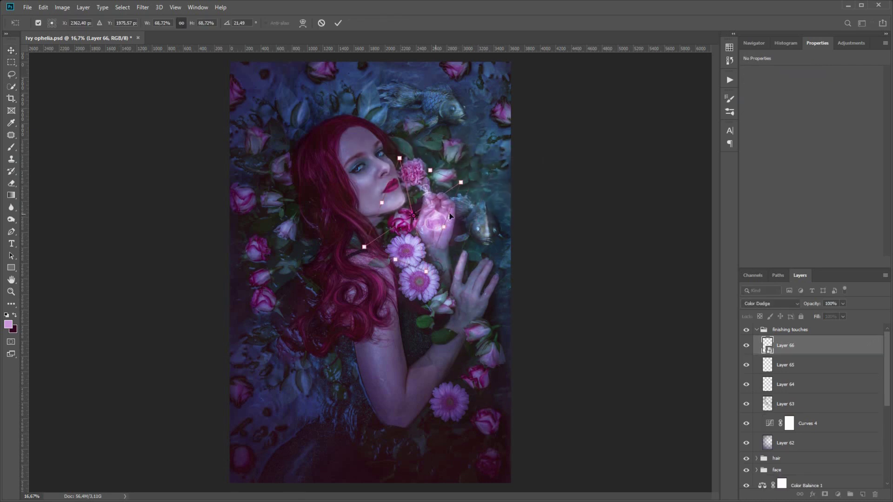
{"action": "mouse_move", "coordinate": [450, 216]}
{"action": "left_mouse_down"}
{"action": "mouse_move", "coordinate": [468, 217]}
{"action": "mouse_move", "coordinate": [461, 240]}
{"action": "mouse_move", "coordinate": [458, 213]}
{"action": "left_mouse_up"}
{"action": "left_click", "coordinate": [338, 23]}
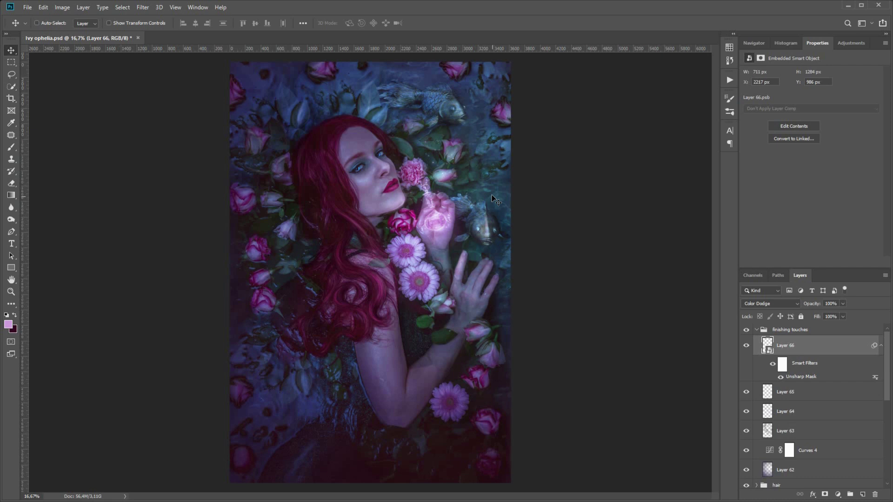
Step: Rotate the sparkles further and reposition them around the raised hand, occupying about 988 by 1170 px
{"action": "key", "text": "ctrl+t"}
{"action": "left_click", "coordinate": [456, 197]}
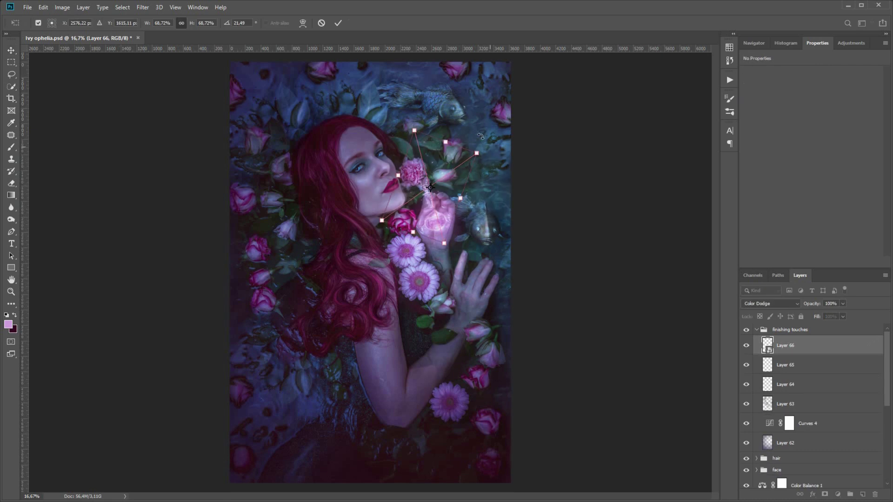
{"action": "left_click_drag", "start_coordinate": [469, 136], "coordinate": [435, 126]}
{"action": "left_click_drag", "start_coordinate": [444, 199], "coordinate": [426, 205]}
{"action": "left_click_drag", "start_coordinate": [495, 145], "coordinate": [504, 170]}
{"action": "left_click_drag", "start_coordinate": [444, 194], "coordinate": [449, 193]}
{"action": "left_click_drag", "start_coordinate": [501, 149], "coordinate": [507, 164]}
{"action": "left_click_drag", "start_coordinate": [454, 193], "coordinate": [458, 186]}
{"action": "key", "text": "Return"}
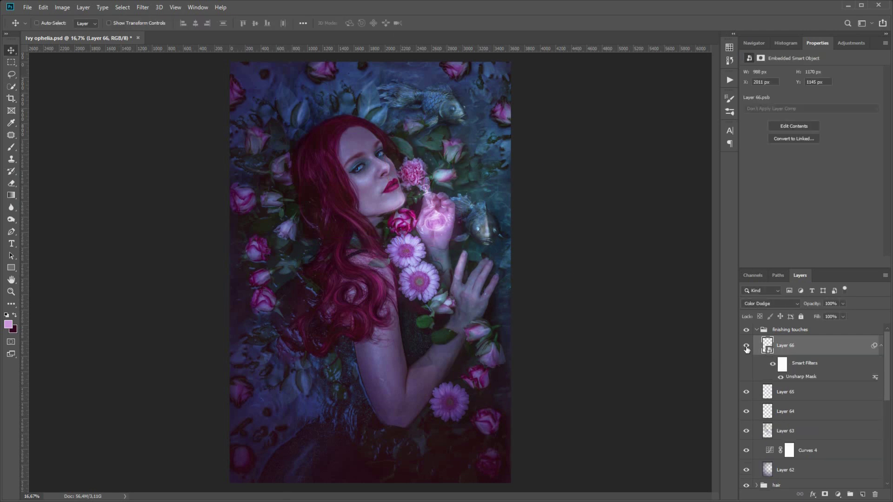
Step: Add a layer mask to the sparkles, paint out parts of them in black with a soft round brush, and save the document
{"action": "left_click", "coordinate": [825, 494]}
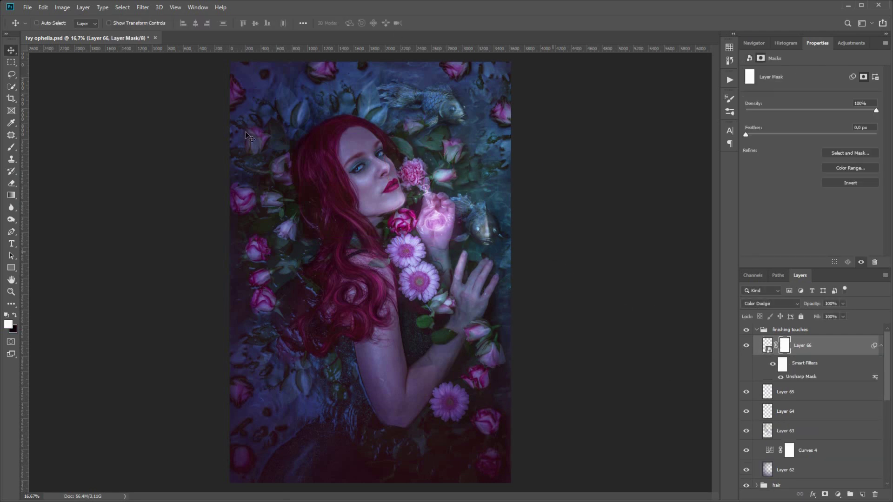
{"action": "left_click", "coordinate": [13, 149]}
{"action": "left_click", "coordinate": [14, 315]}
{"action": "right_click", "coordinate": [325, 190]}
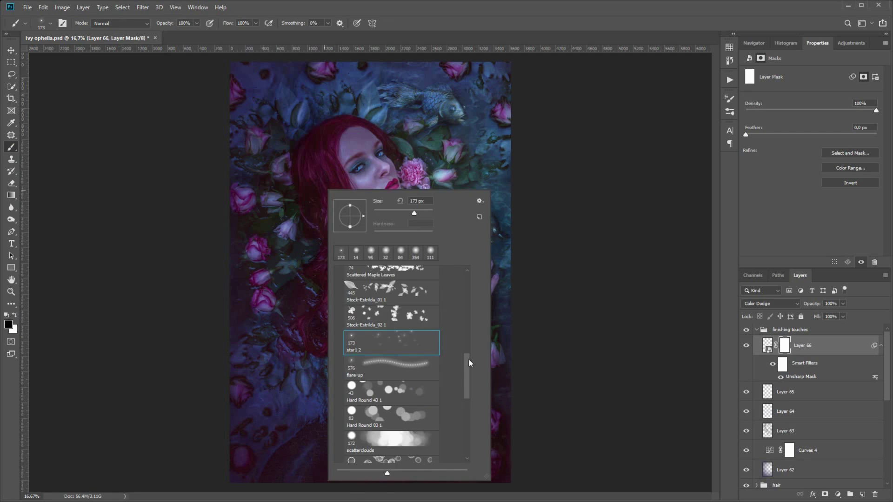
{"action": "left_click_drag", "start_coordinate": [469, 364], "coordinate": [467, 283]}
{"action": "left_click", "coordinate": [408, 311]}
{"action": "left_click", "coordinate": [400, 213]}
{"action": "left_click_drag", "start_coordinate": [432, 234], "coordinate": [369, 235]}
{"action": "left_click", "coordinate": [170, 224]}
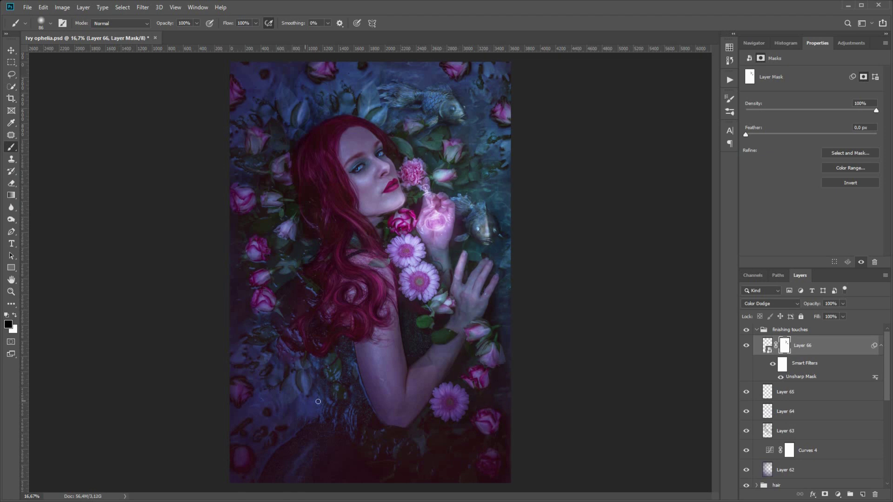
{"action": "key", "text": "ctrl+s"}
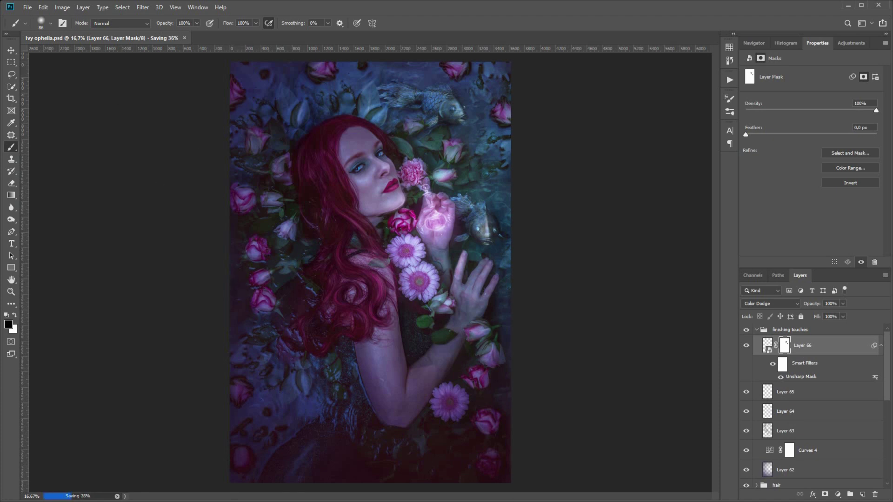
Step: Add a reversed pinkish purple radial gradient centred on the raised hand on a new layer set to Multiply
{"action": "left_click", "coordinate": [863, 495]}
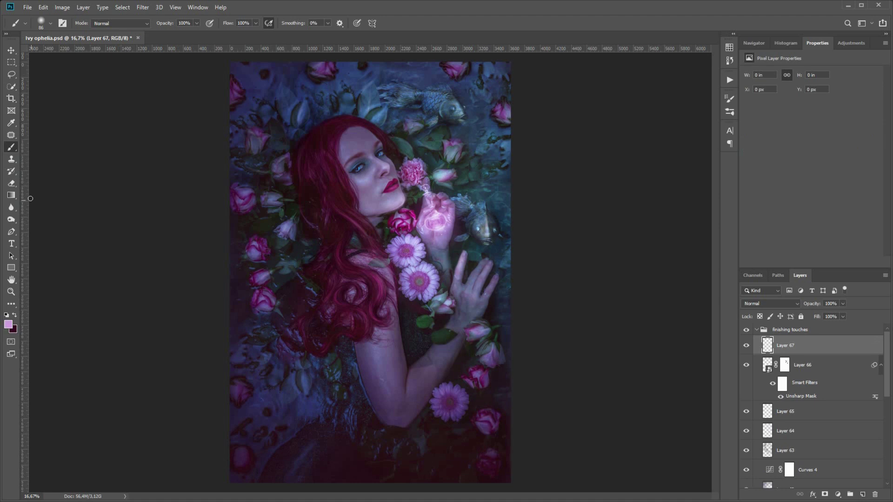
{"action": "key", "text": "g"}
{"action": "left_click_drag", "start_coordinate": [439, 227], "coordinate": [106, 323]}
{"action": "left_click", "coordinate": [765, 304]}
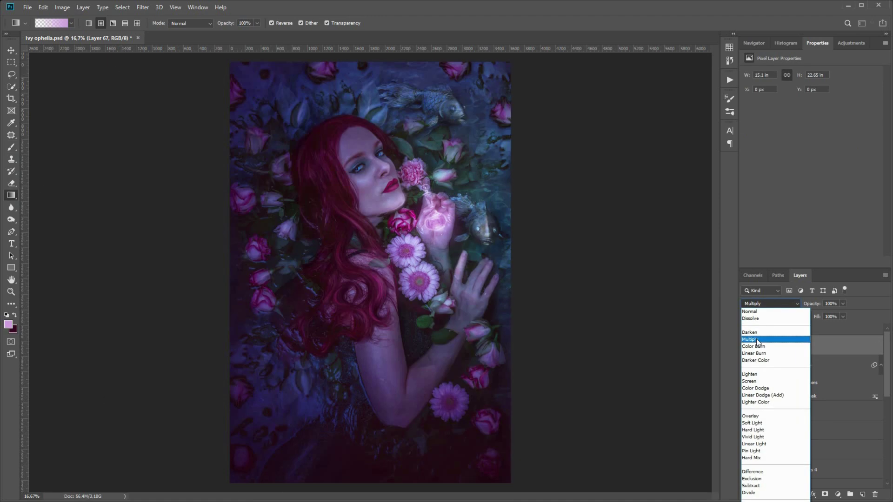
{"action": "left_click", "coordinate": [754, 340]}
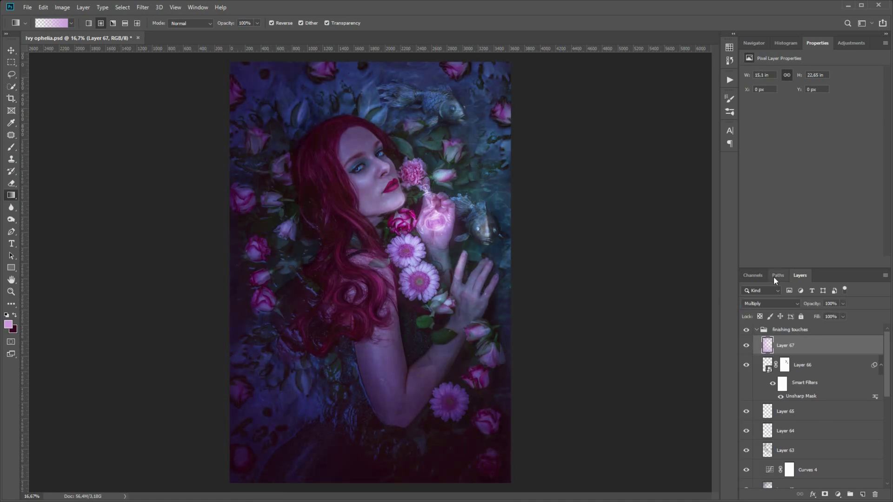
Step: Recolour the Multiply gradient to a pale green with Hue/Saturation, and compare the layer hidden and shown
{"action": "key", "text": "ctrl+u"}
{"action": "left_click_drag", "start_coordinate": [623, 182], "coordinate": [584, 197]}
{"action": "left_click_drag", "start_coordinate": [649, 206], "coordinate": [601, 209]}
{"action": "left_click", "coordinate": [728, 135]}
{"action": "left_click", "coordinate": [747, 346]}
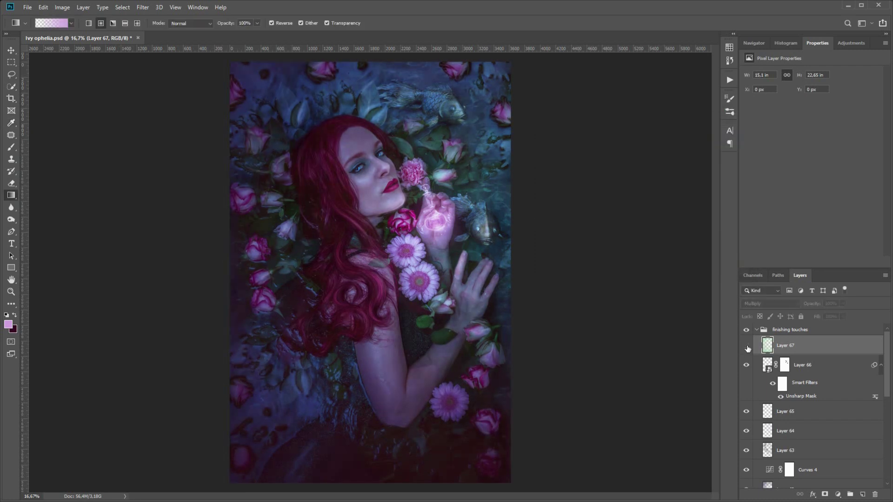
{"action": "left_click", "coordinate": [747, 347]}
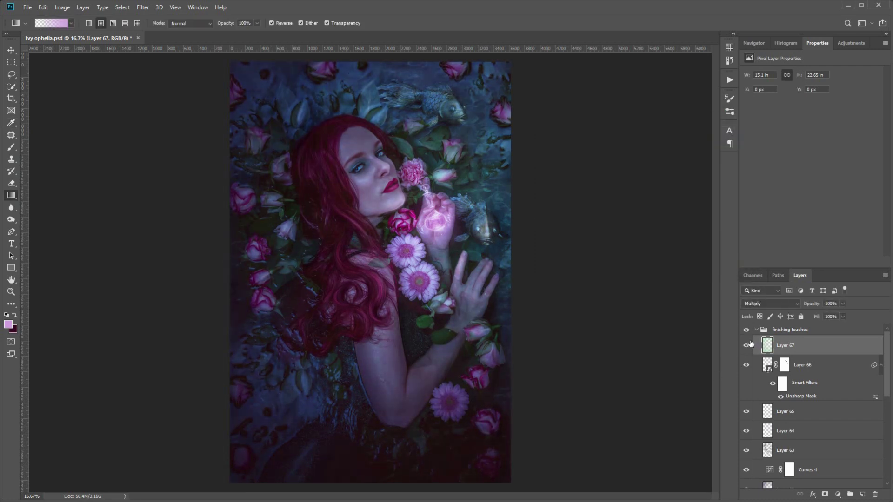
Step: Mask the Multiply gradient with a non-reversed black radial gradient centred on the face, compare the layer hidden and shown, and collapse the group
{"action": "left_click", "coordinate": [825, 494]}
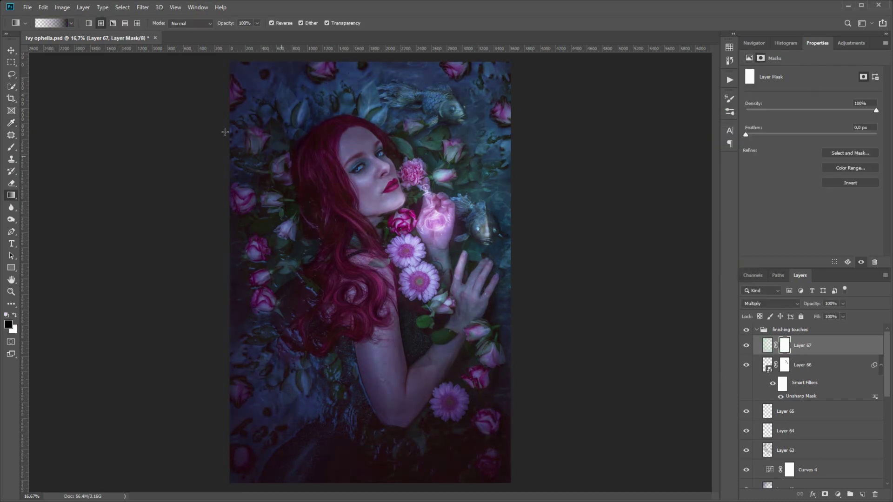
{"action": "left_click", "coordinate": [284, 24]}
{"action": "left_click_drag", "start_coordinate": [384, 185], "coordinate": [180, 267]}
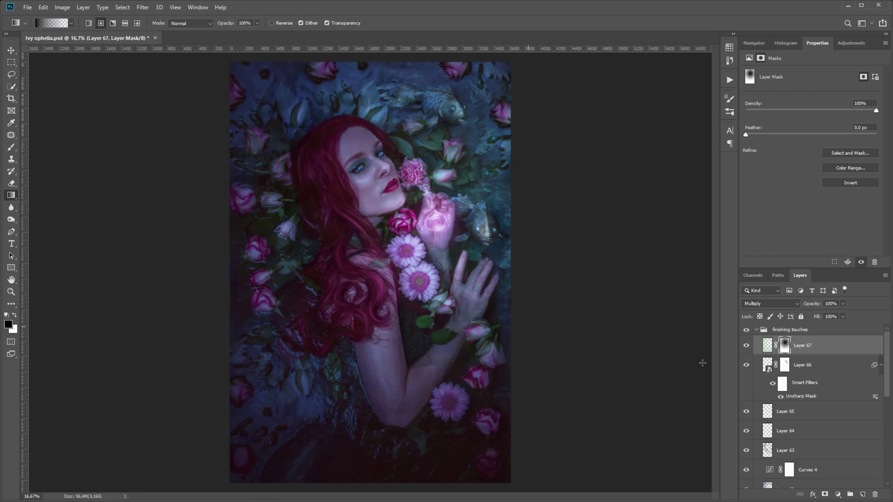
{"action": "left_click", "coordinate": [746, 346]}
{"action": "left_click", "coordinate": [745, 346]}
{"action": "left_click", "coordinate": [757, 330]}
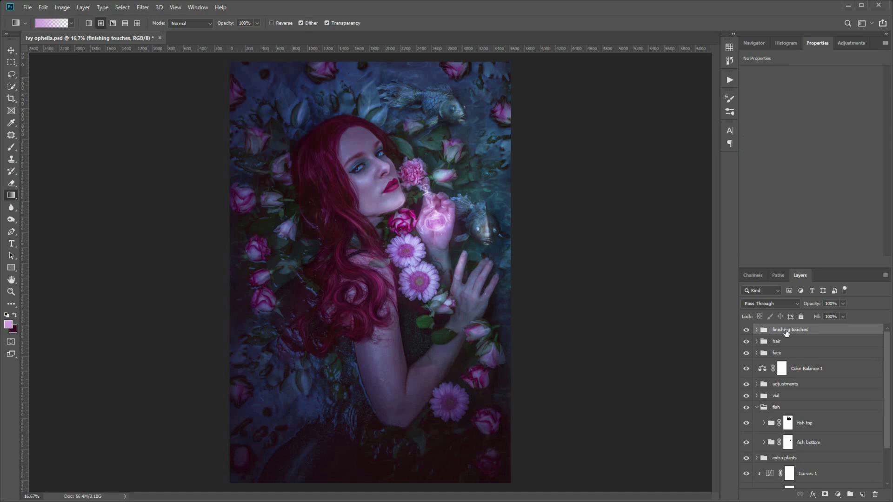